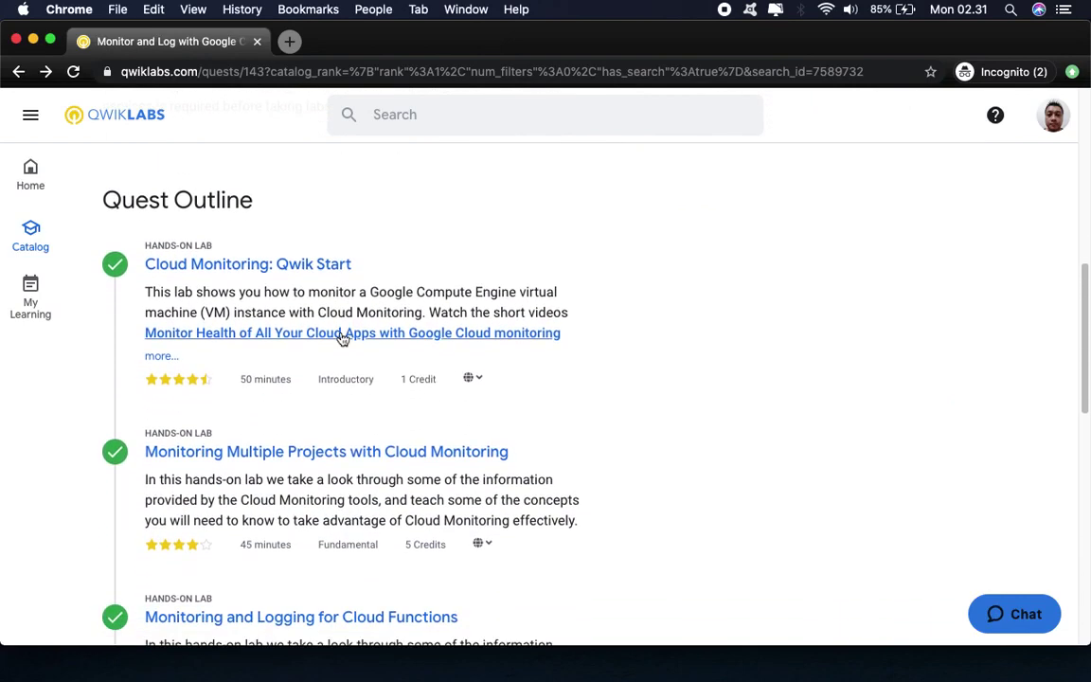
Step: Open the lab "Autoscaling an Instance Group with Custom Cloud Monitoring Metrics" from the quest outline
scroll(343, 338, "down", 4)
scroll(343, 339, "down", 2)
scroll(343, 339, "down", 5)
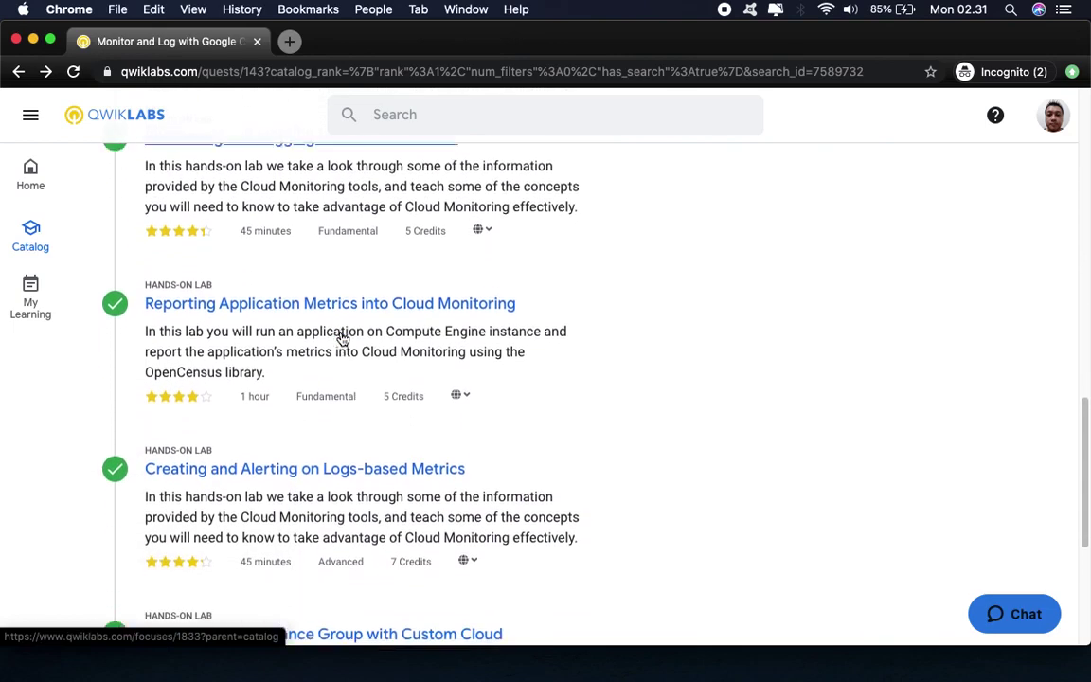
scroll(342, 338, "down", 4)
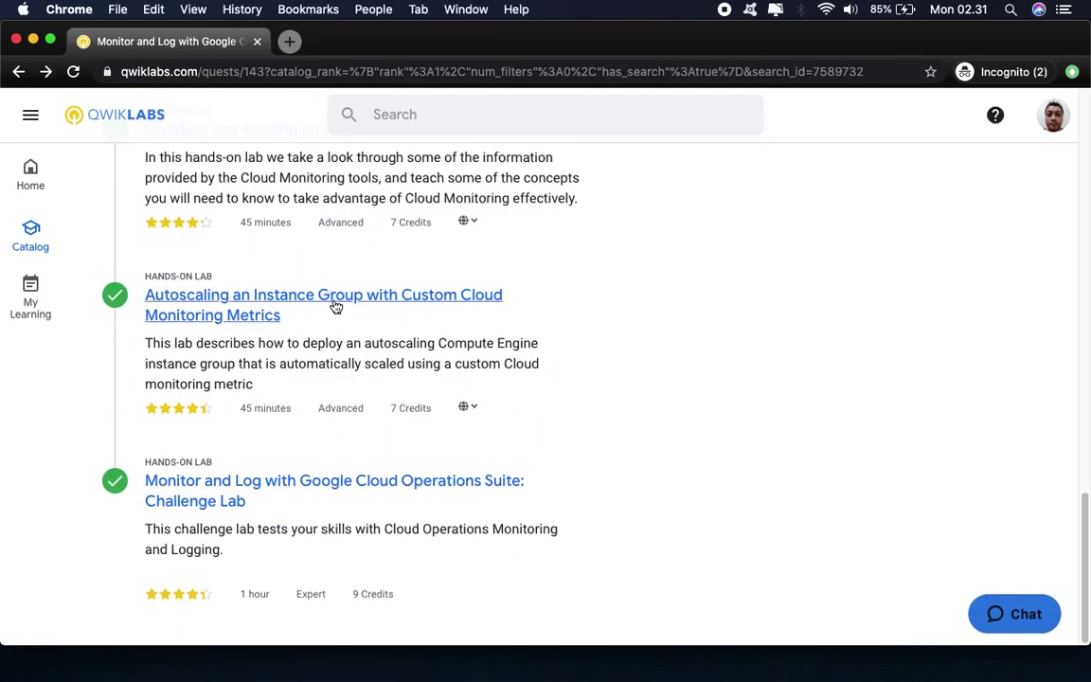
left_click(336, 305)
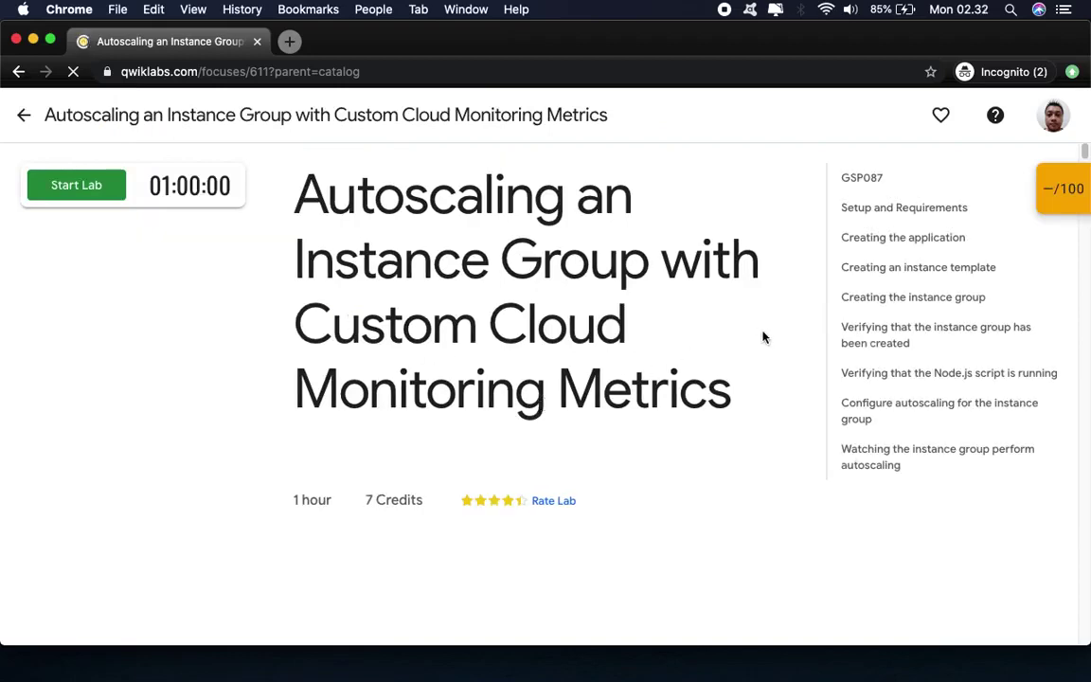
Step: Review the lab's objectives, scoring checkpoints and application architecture, including the component list and diagram
scroll(762, 337, "down", 4)
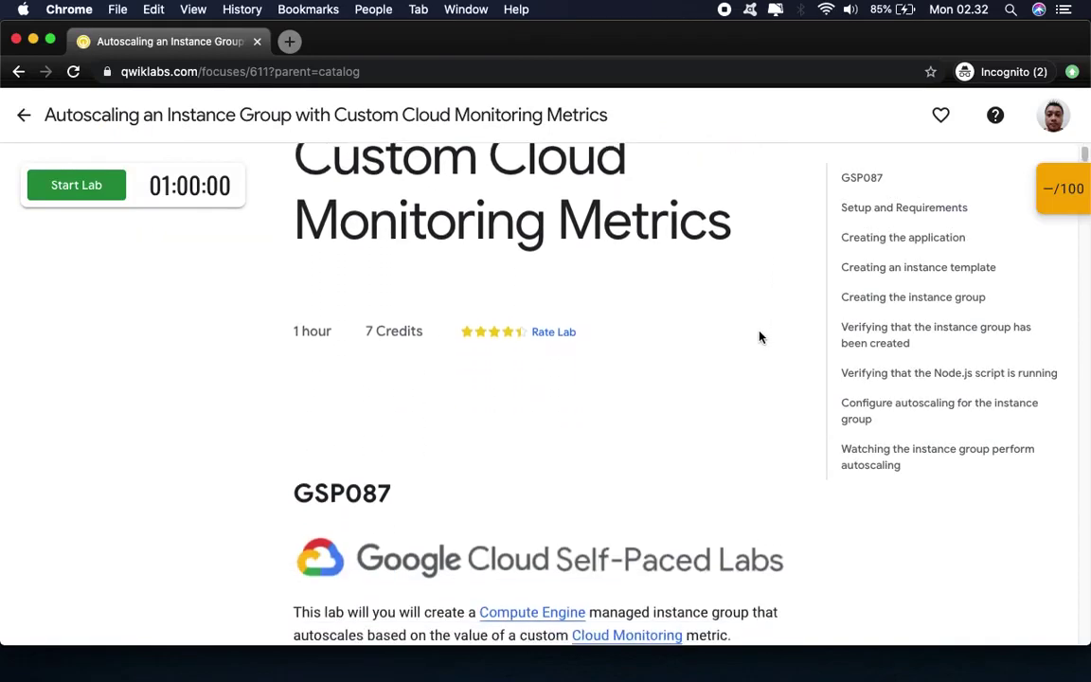
scroll(754, 336, "down", 2)
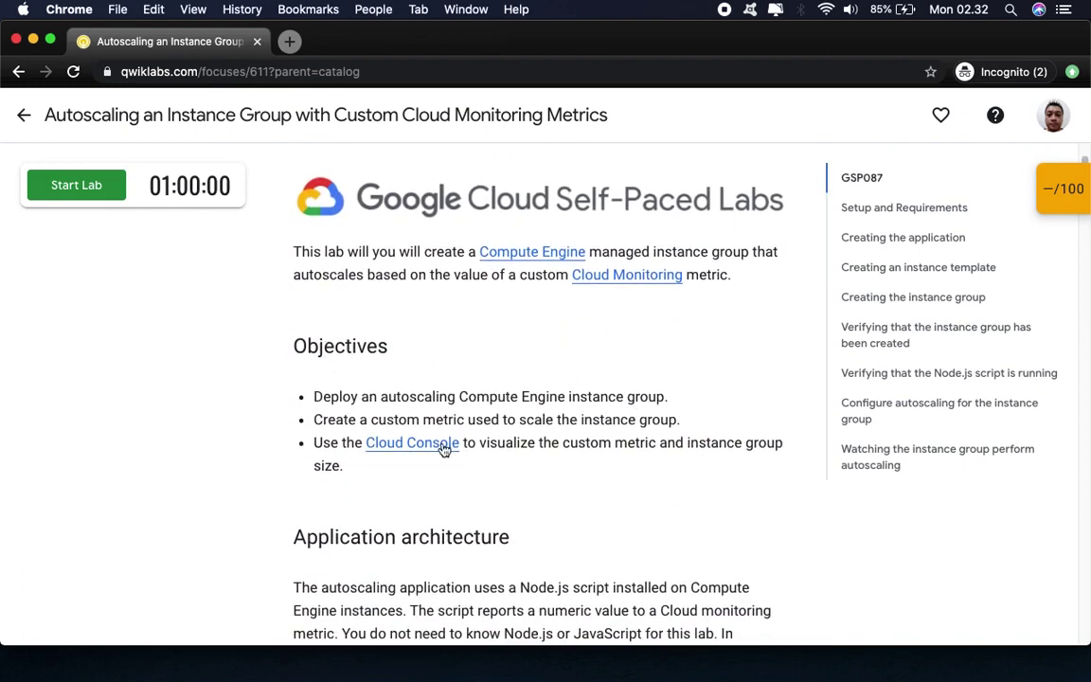
left_click(1064, 197)
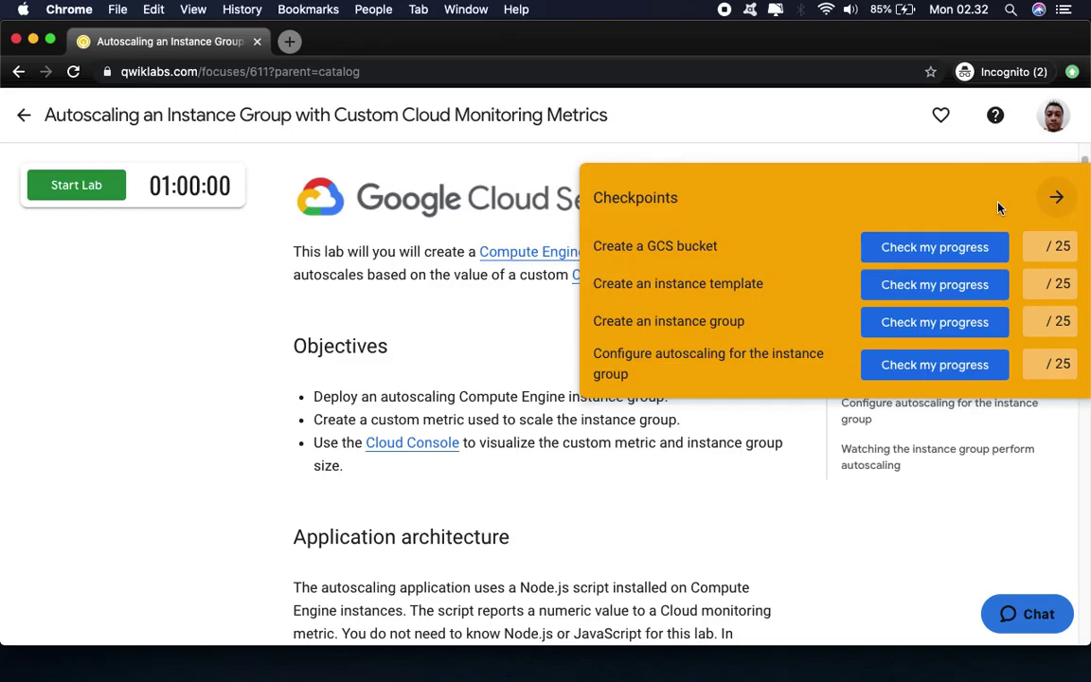
scroll(818, 444, "down", 3)
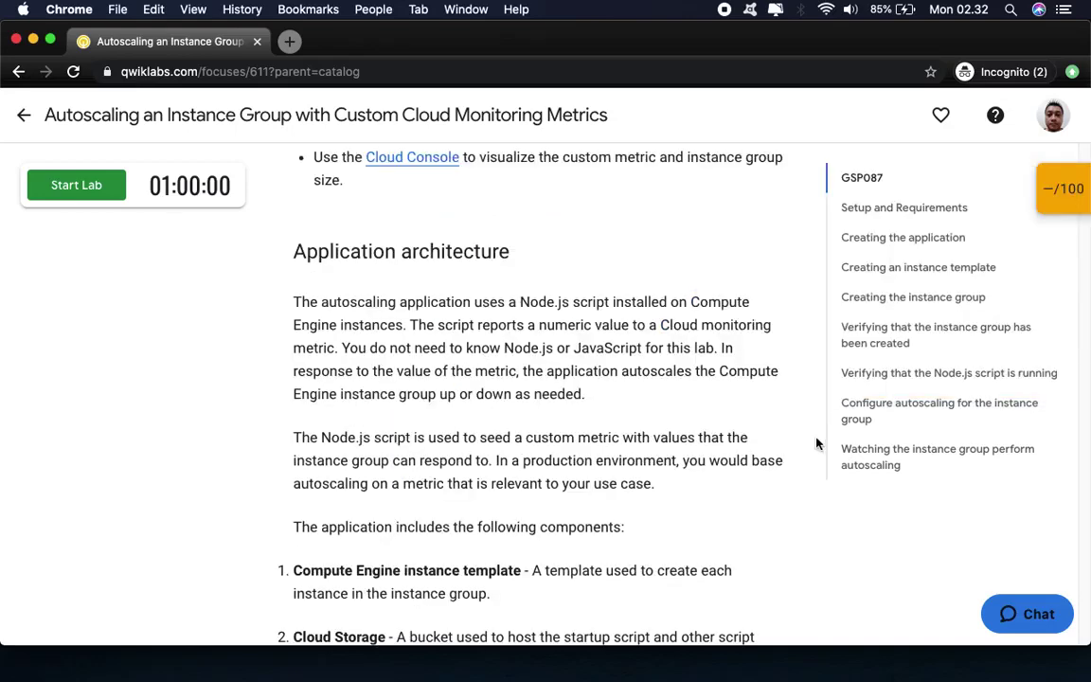
scroll(818, 444, "down", 2)
scroll(816, 442, "down", 2)
scroll(812, 439, "down", 4)
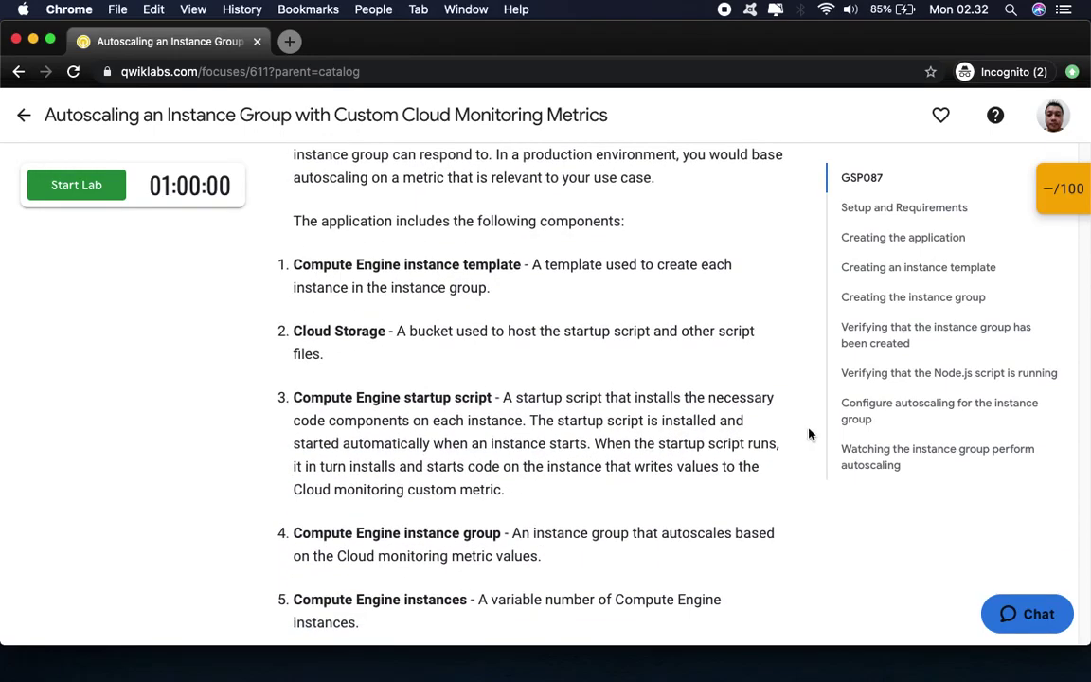
scroll(807, 433, "down", 3)
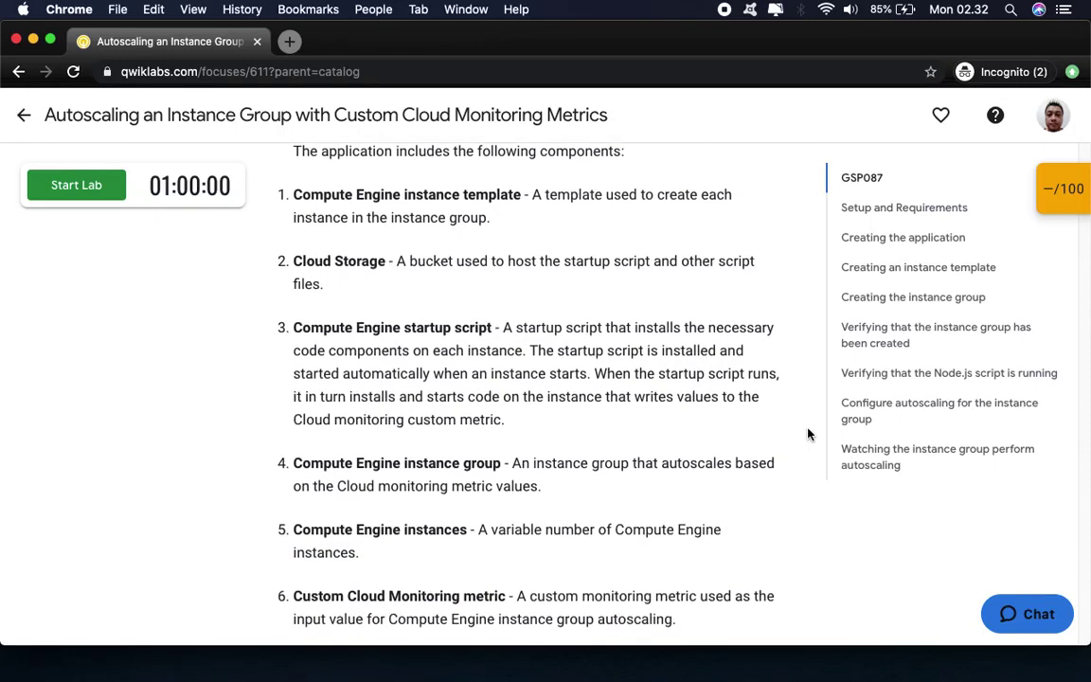
scroll(808, 434, "down", 3)
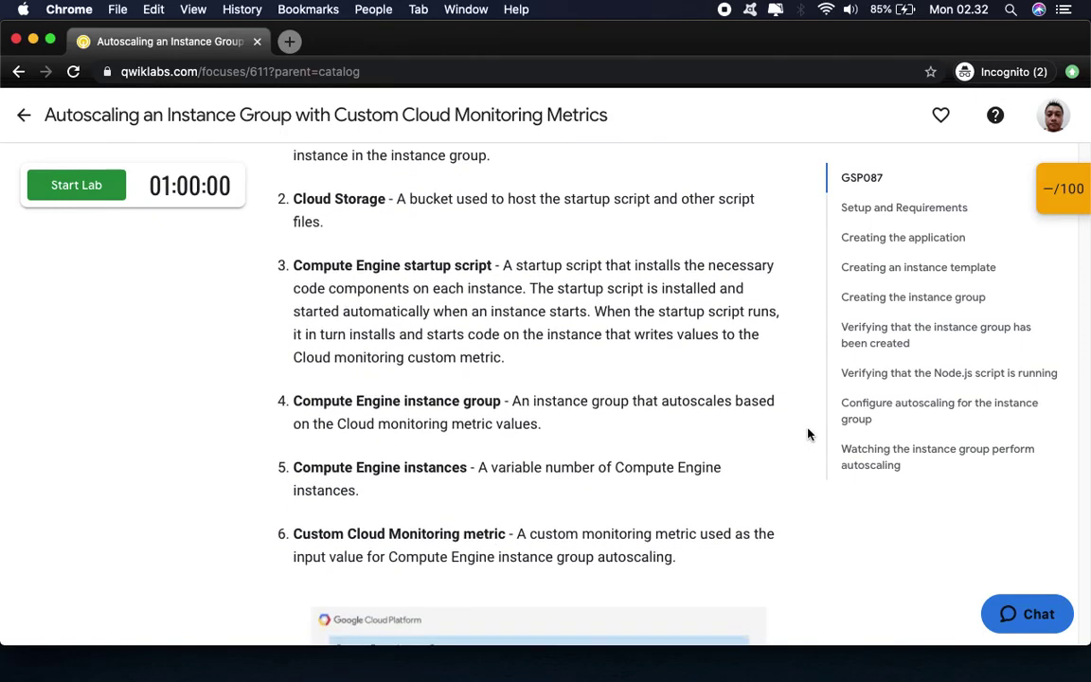
scroll(807, 434, "down", 1)
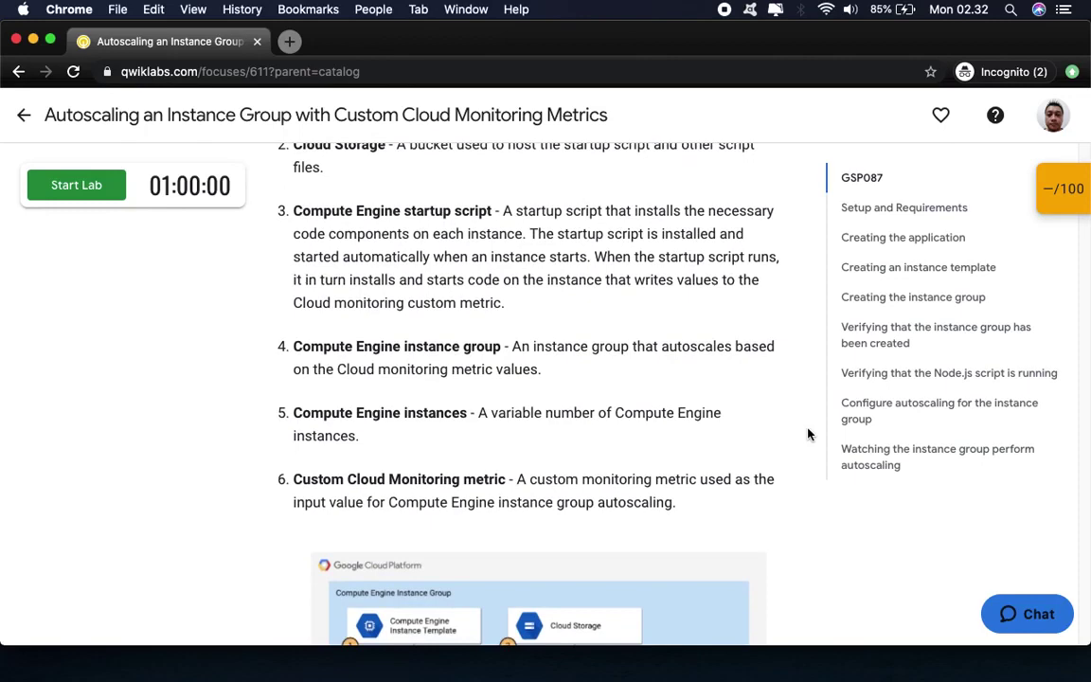
scroll(807, 434, "down", 6)
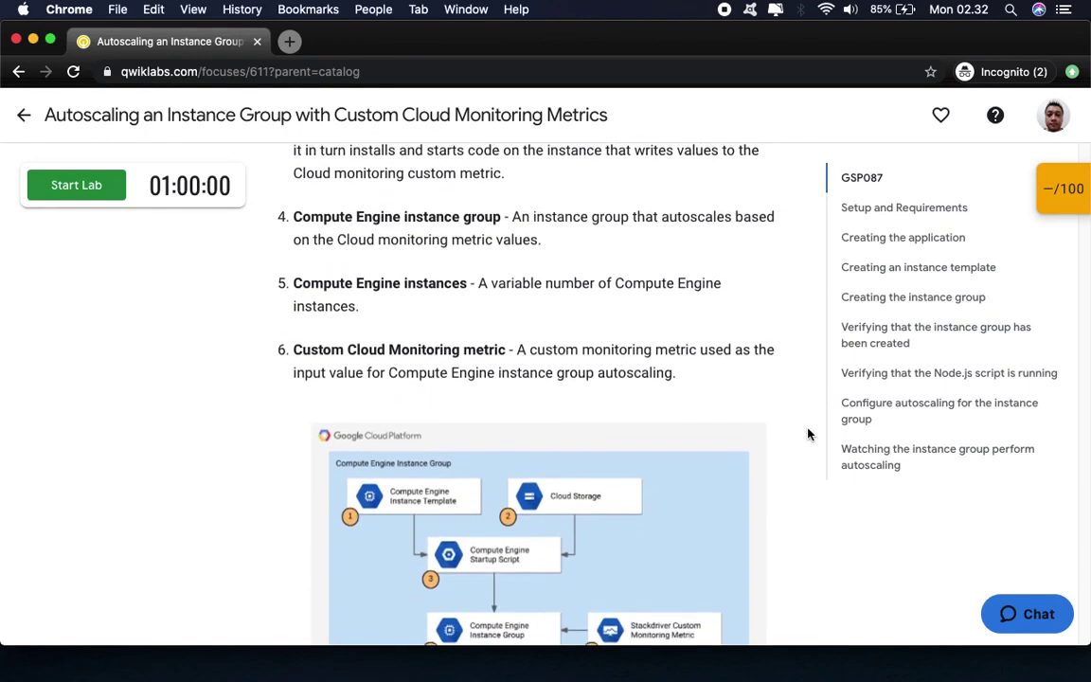
scroll(808, 434, "down", 2)
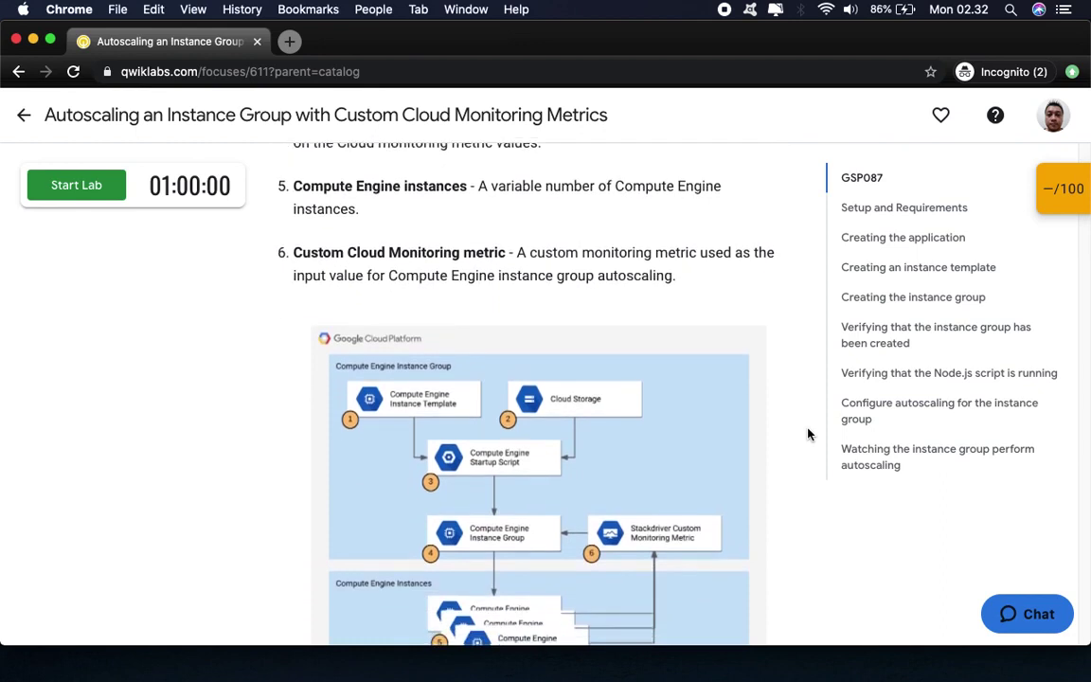
scroll(807, 434, "down", 1)
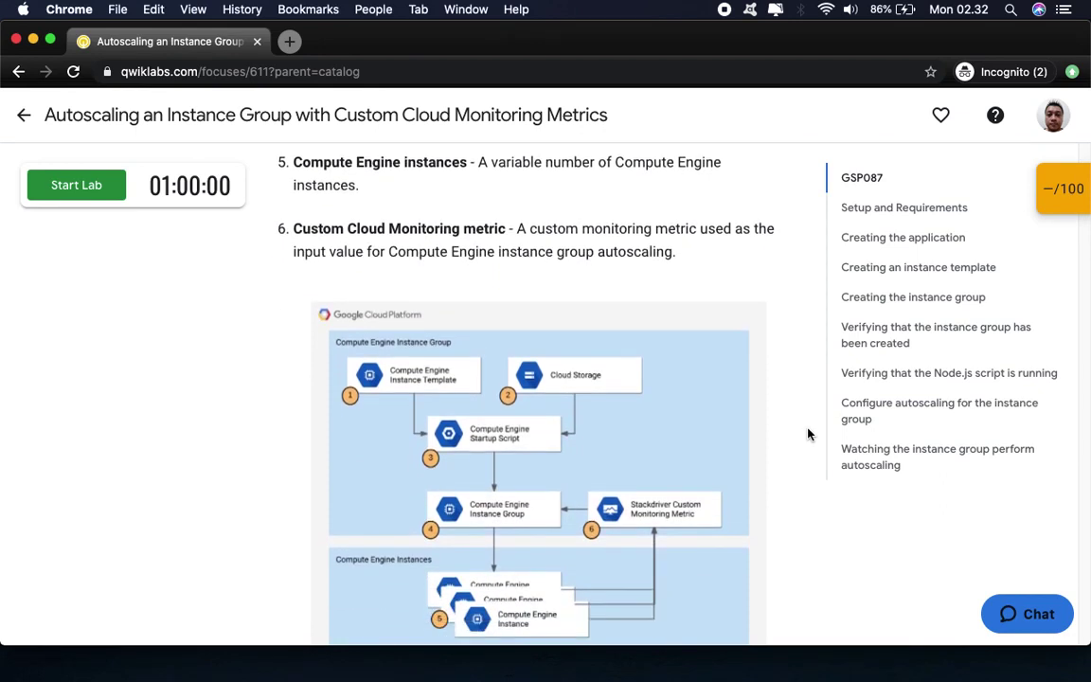
scroll(807, 434, "down", 5)
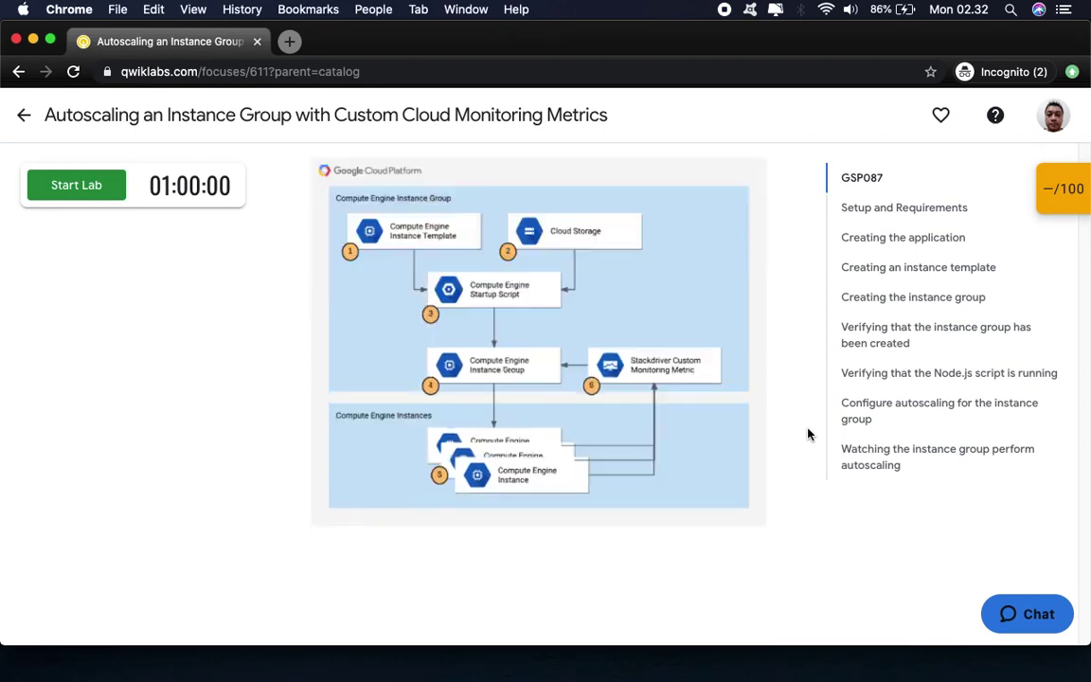
Step: Read the Setup and Requirements section, covering console sign-in, Cloud Shell activation and the basic gcloud commands
scroll(807, 434, "down", 10)
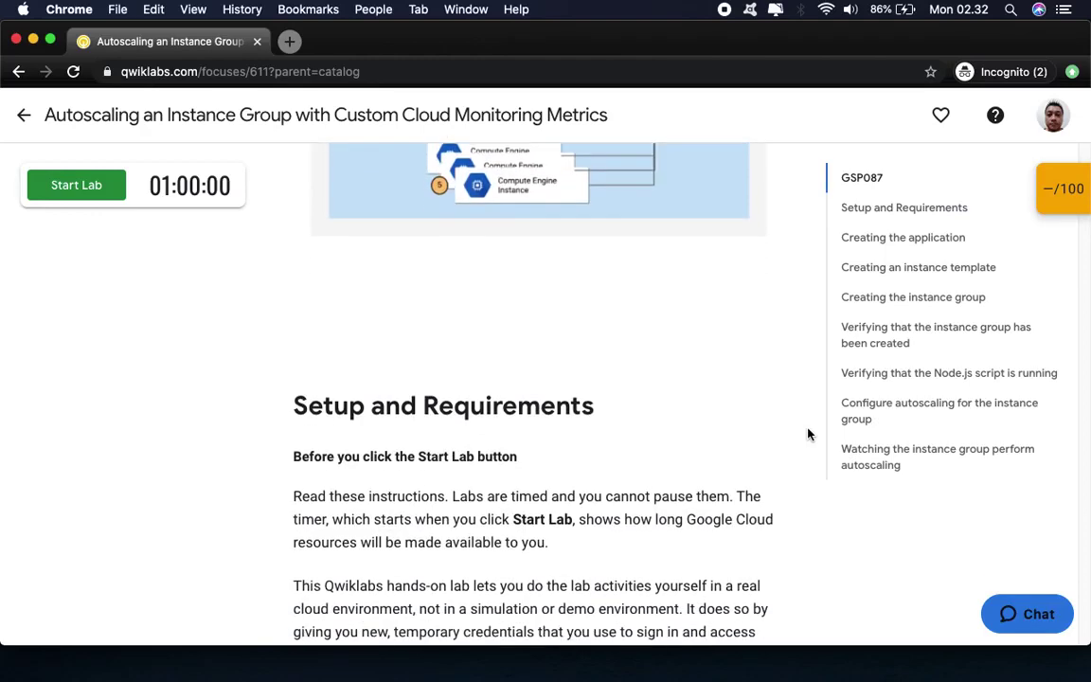
scroll(807, 433, "down", 8)
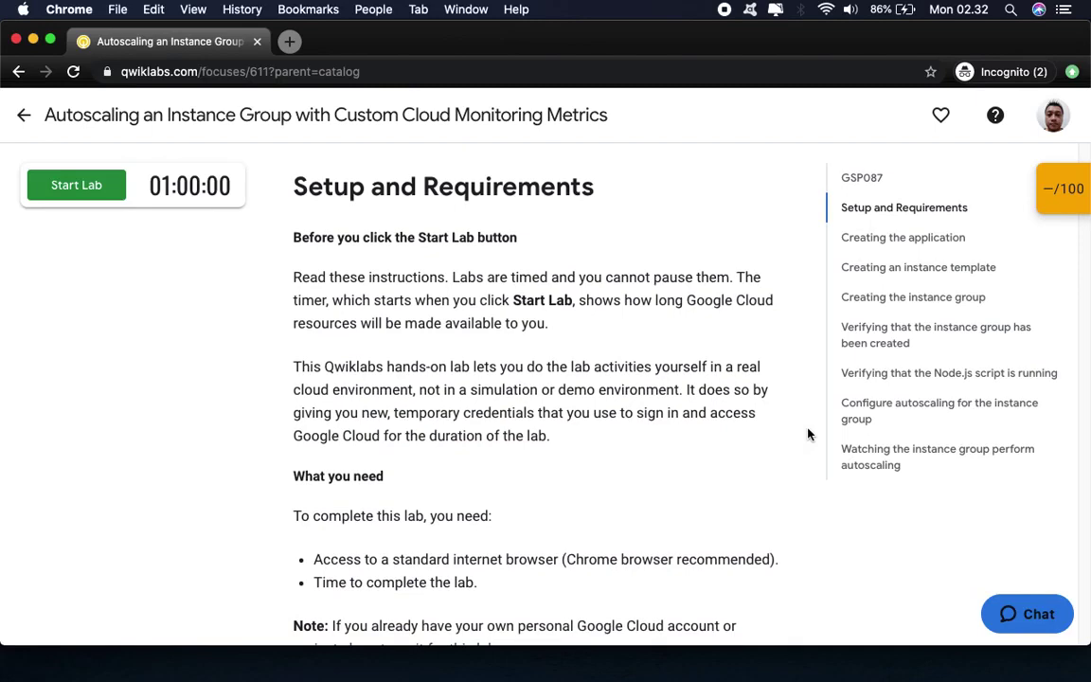
scroll(808, 434, "down", 11)
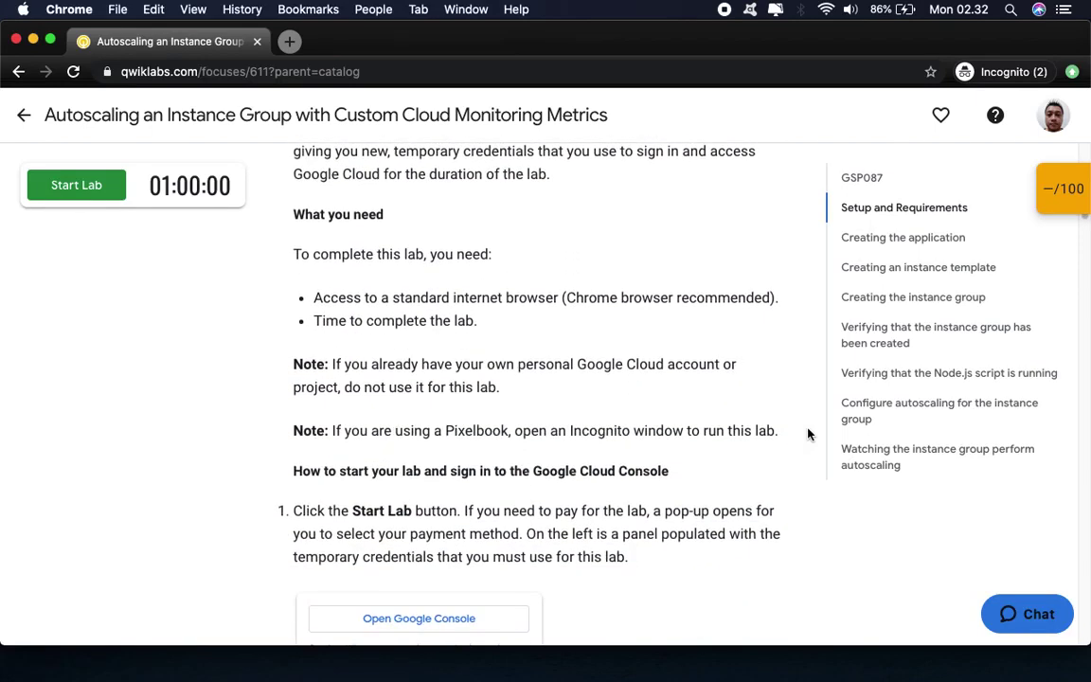
scroll(807, 434, "down", 11)
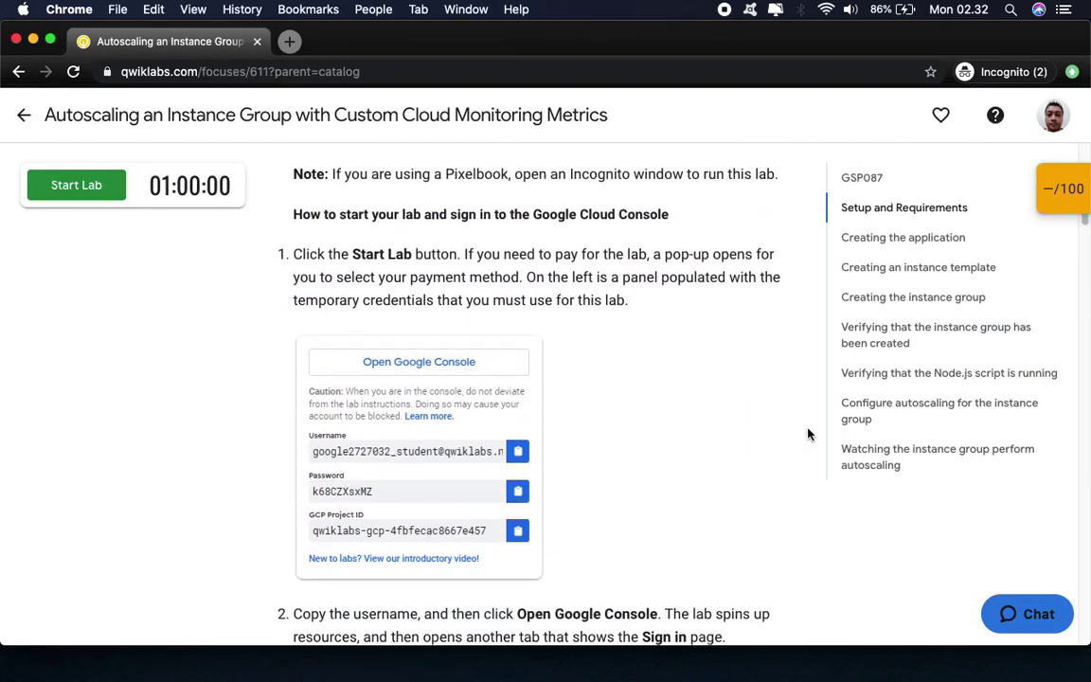
scroll(808, 434, "down", 7)
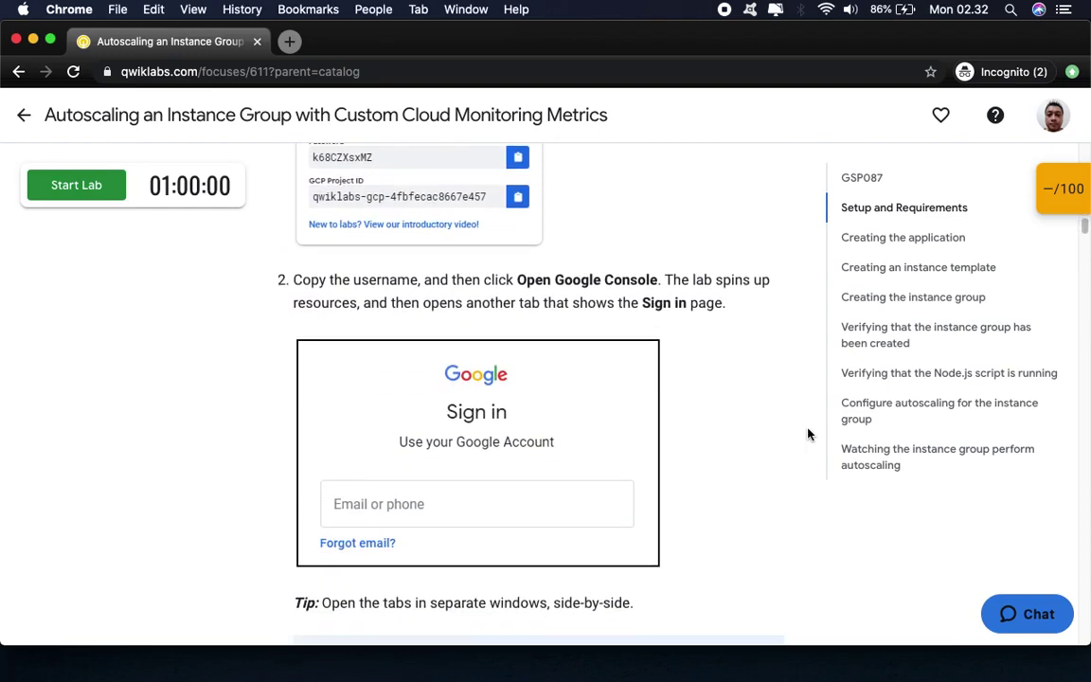
scroll(805, 426, "down", 13)
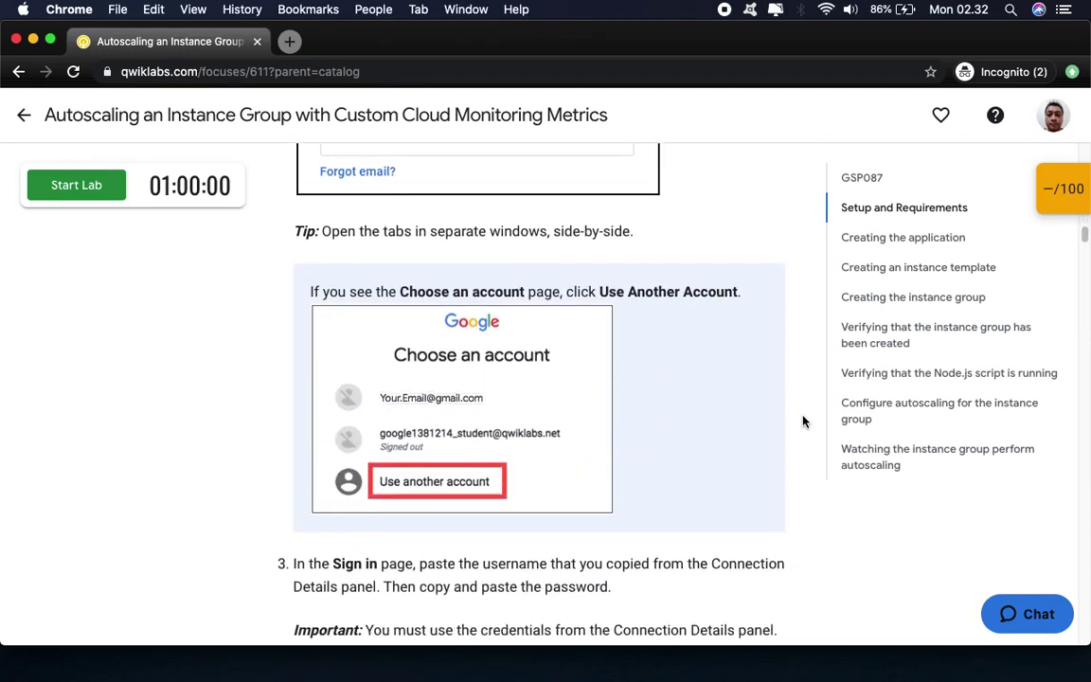
scroll(803, 421, "down", 10)
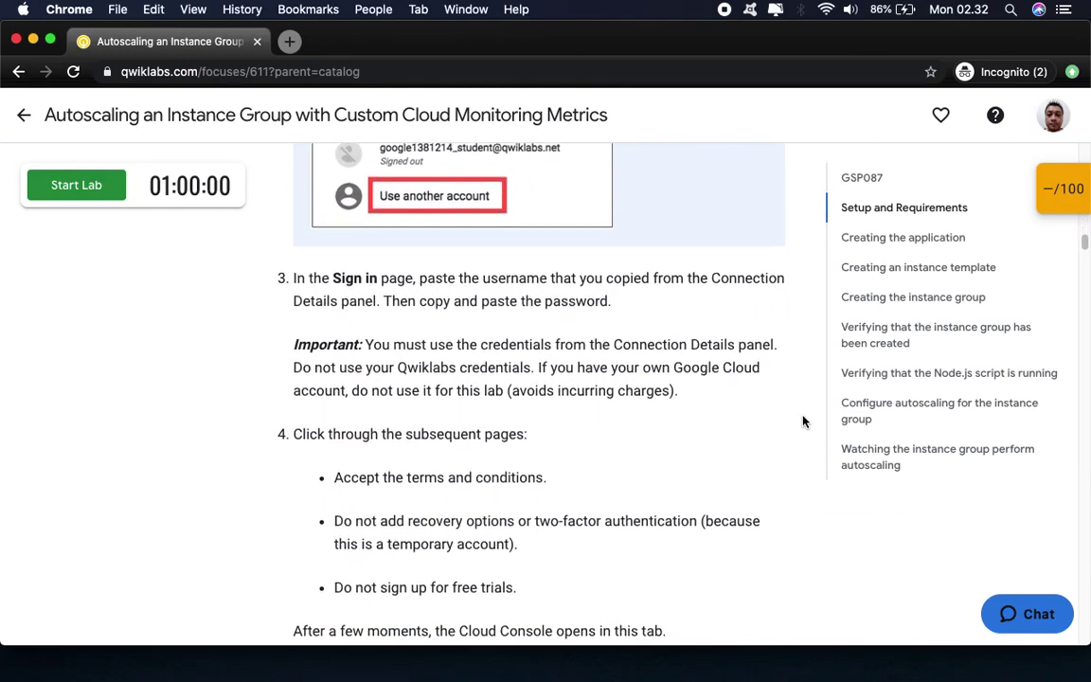
scroll(803, 421, "down", 3)
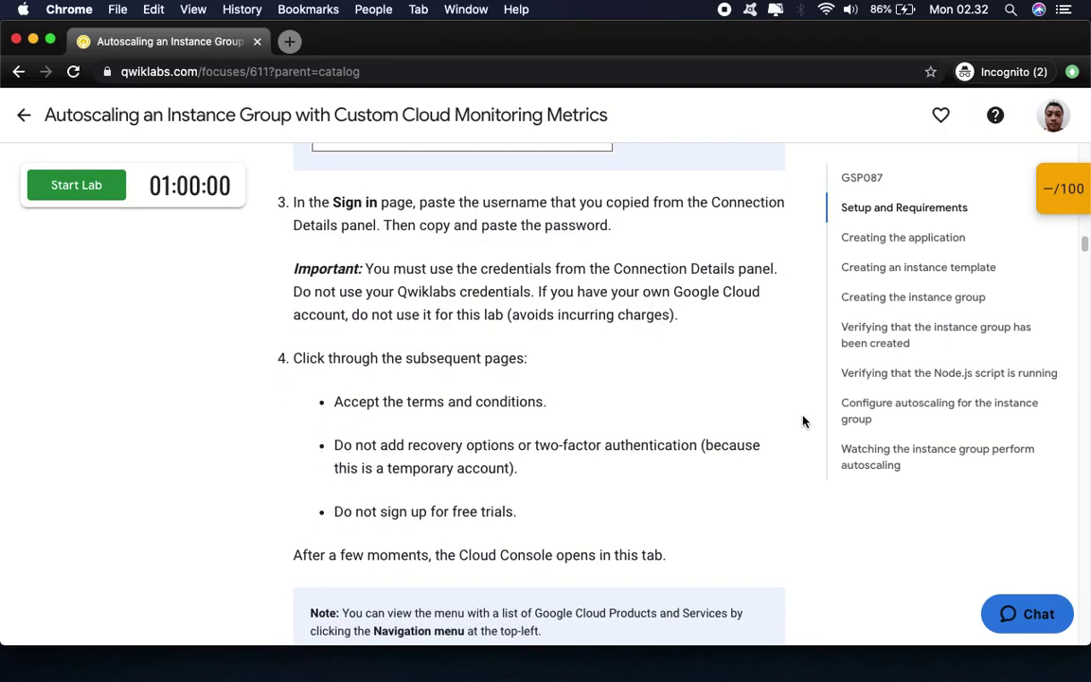
scroll(802, 421, "down", 10)
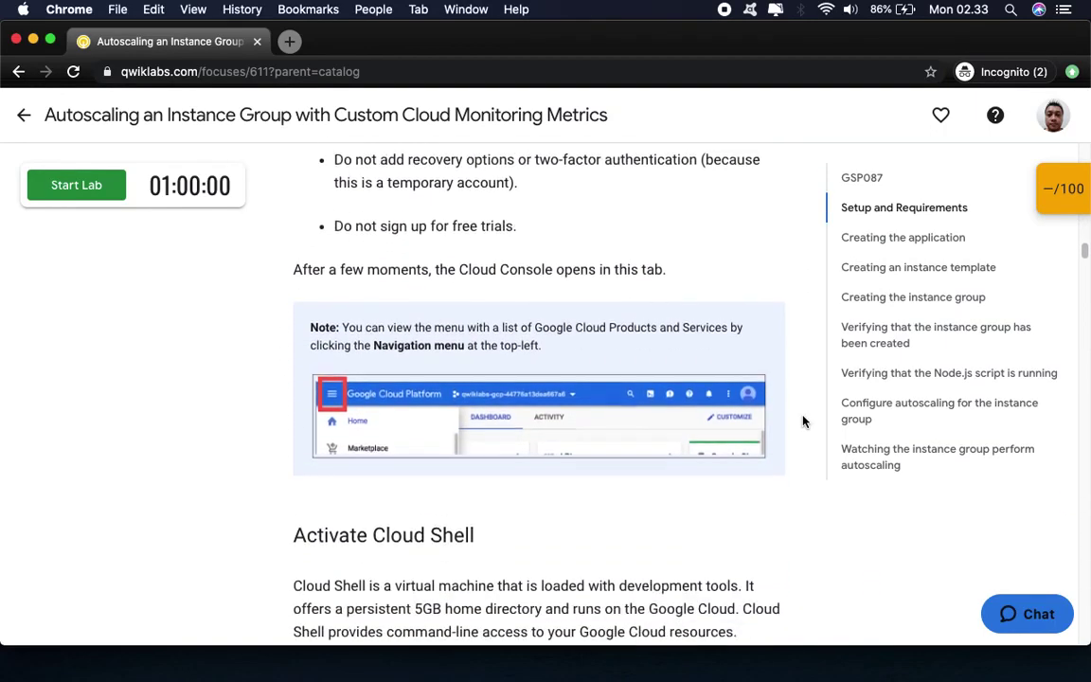
scroll(803, 422, "down", 10)
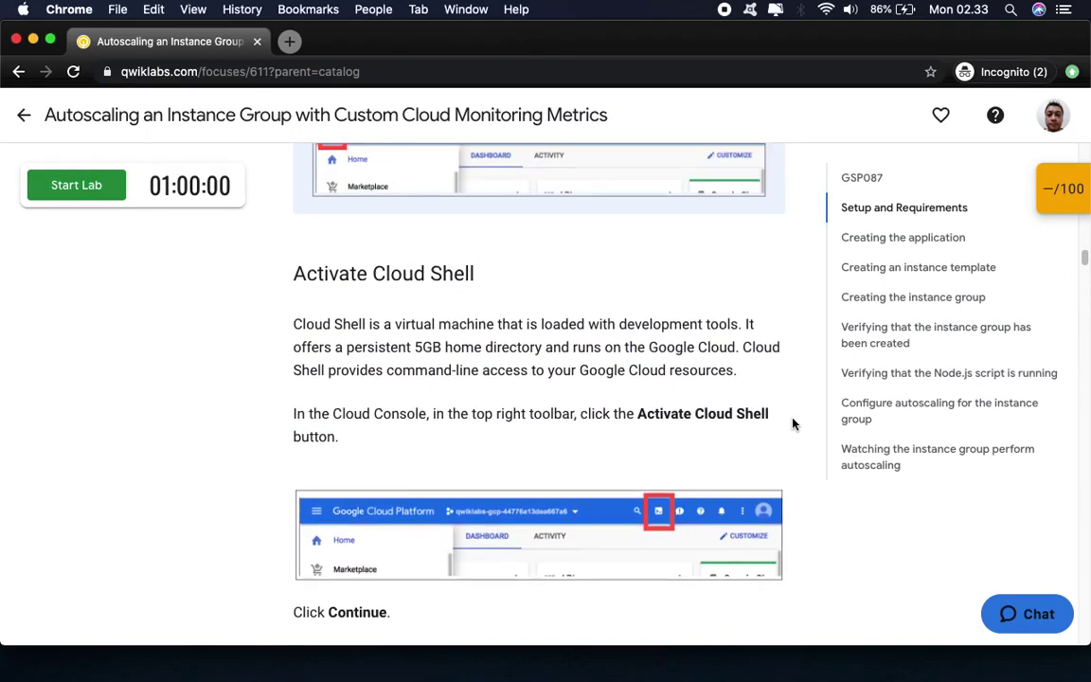
scroll(793, 423, "down", 7)
scroll(793, 428, "down", 8)
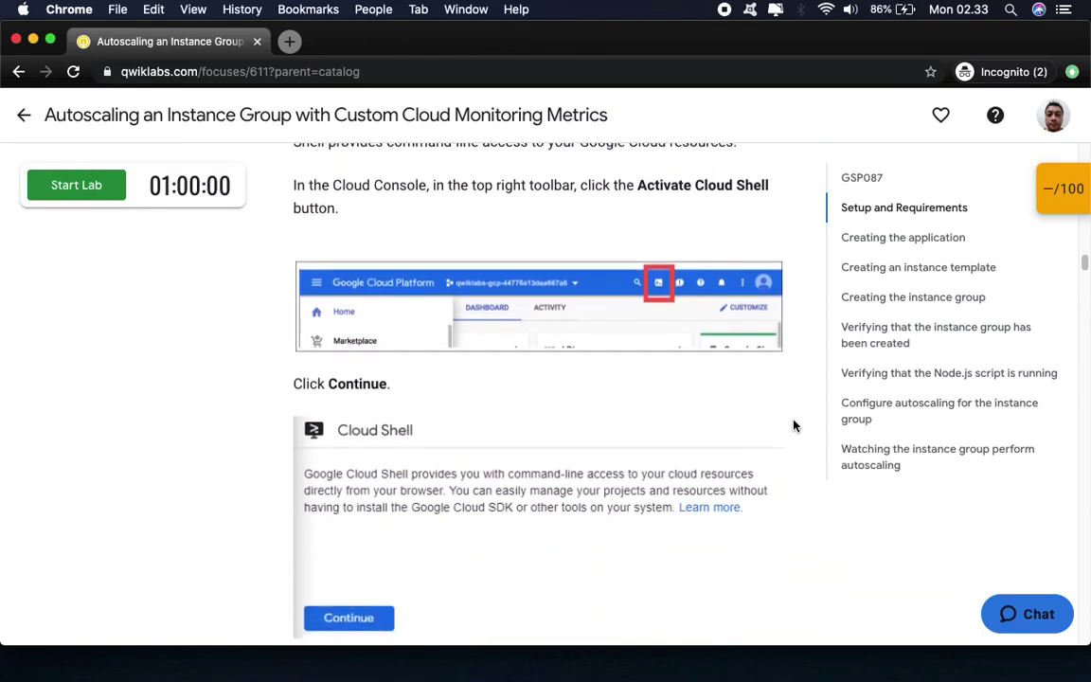
scroll(793, 426, "down", 12)
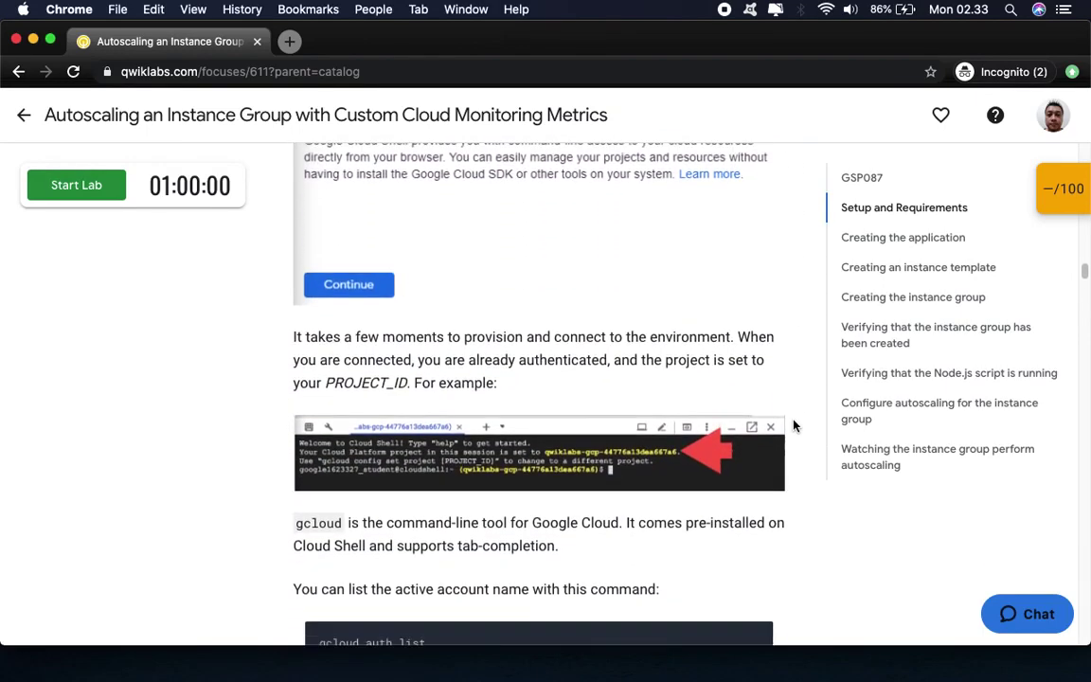
scroll(794, 426, "down", 4)
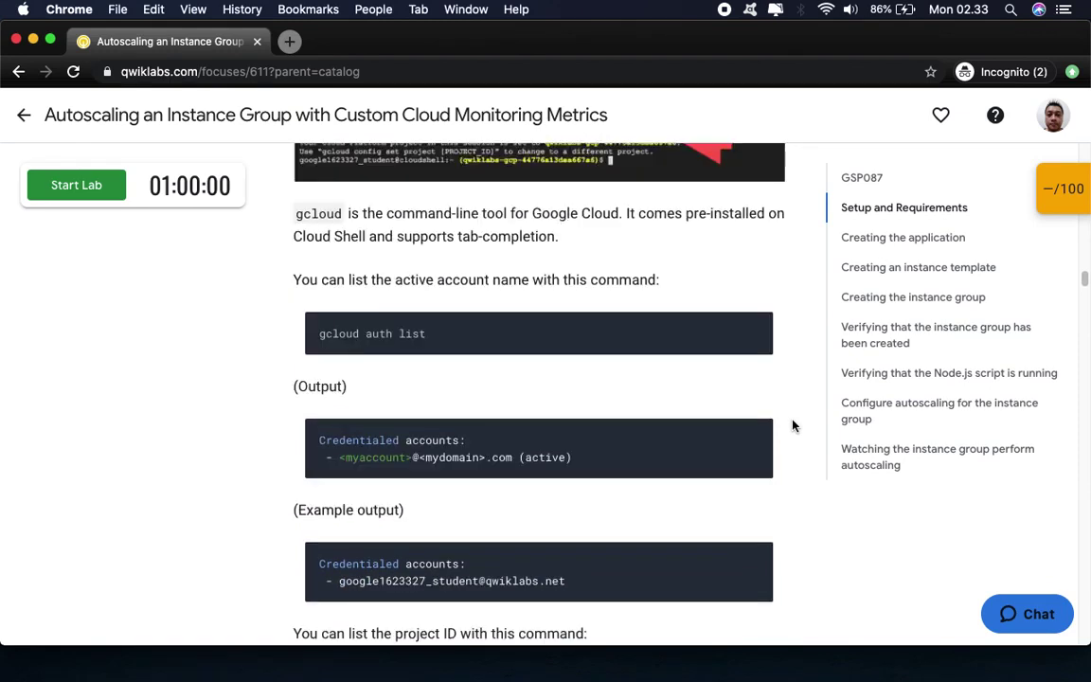
scroll(794, 426, "down", 4)
Step: Start the lab, complete the reCAPTCHA check and charge the lab to the existing subscription
left_click(65, 189)
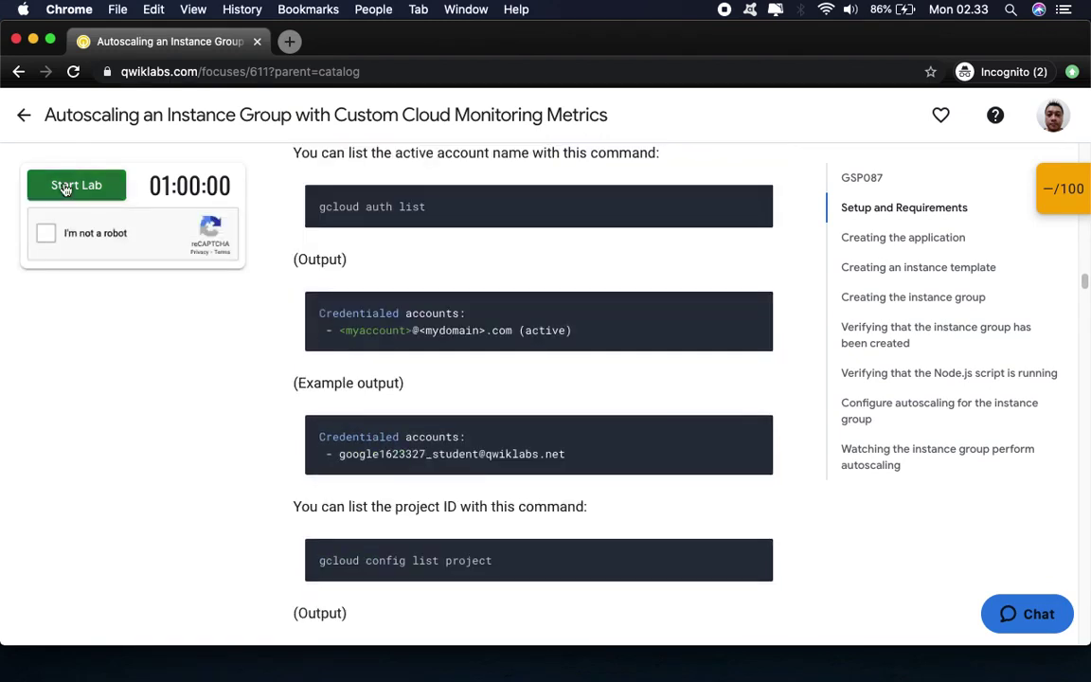
left_click(45, 233)
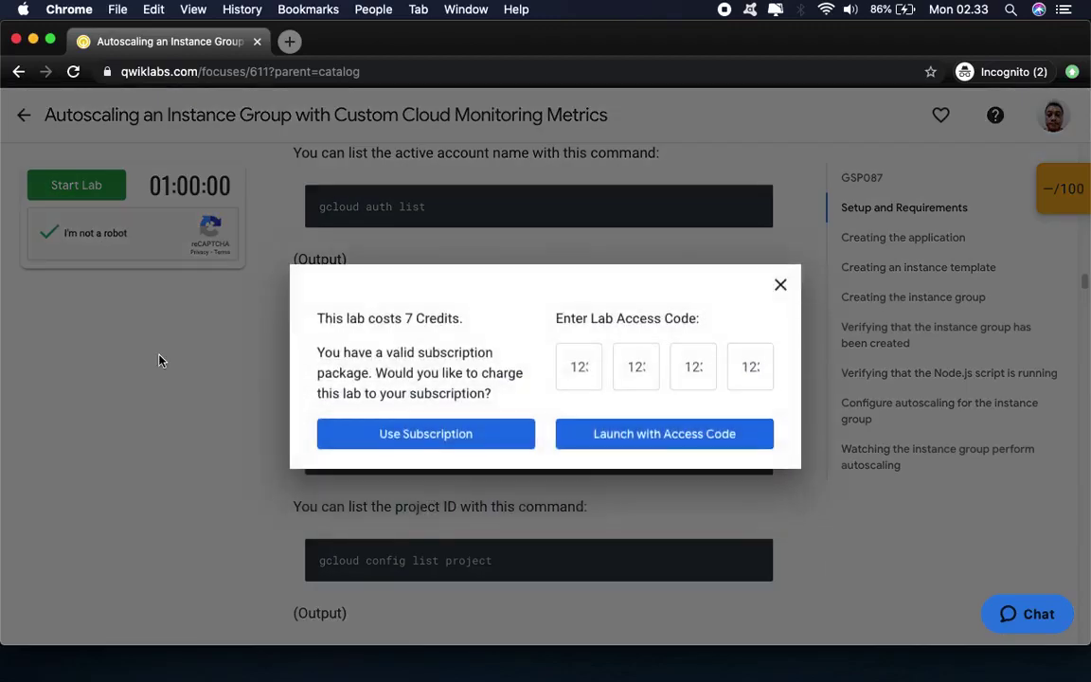
left_click(401, 433)
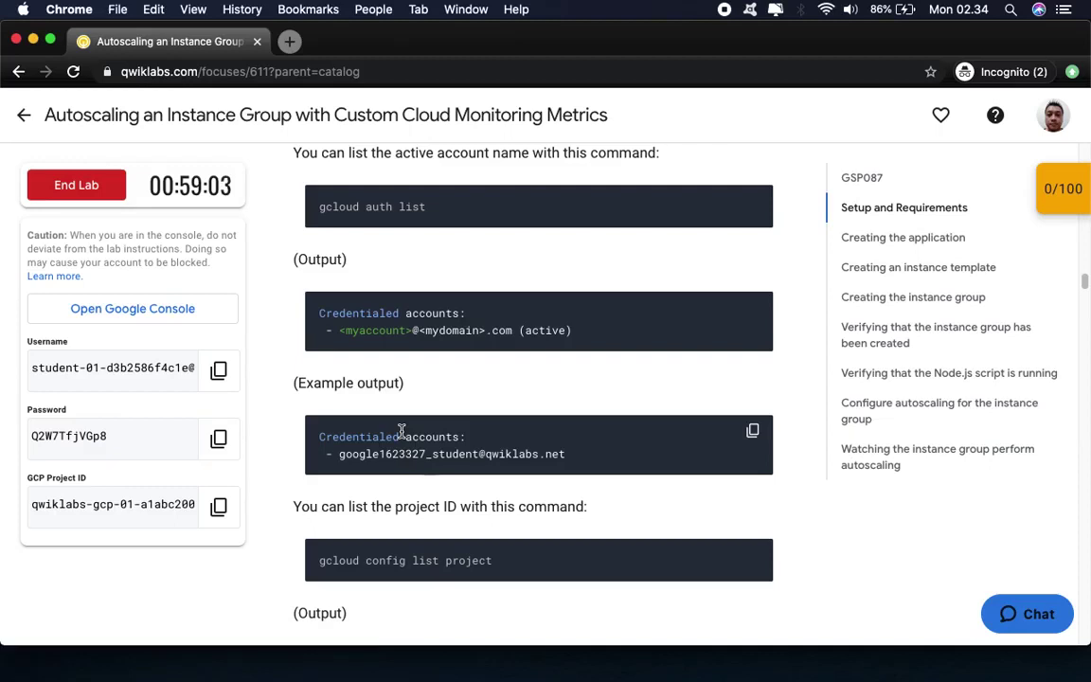
Step: Open the Google Console sign-in page from the lab and choose to use another account
left_click(216, 370)
left_click(185, 319)
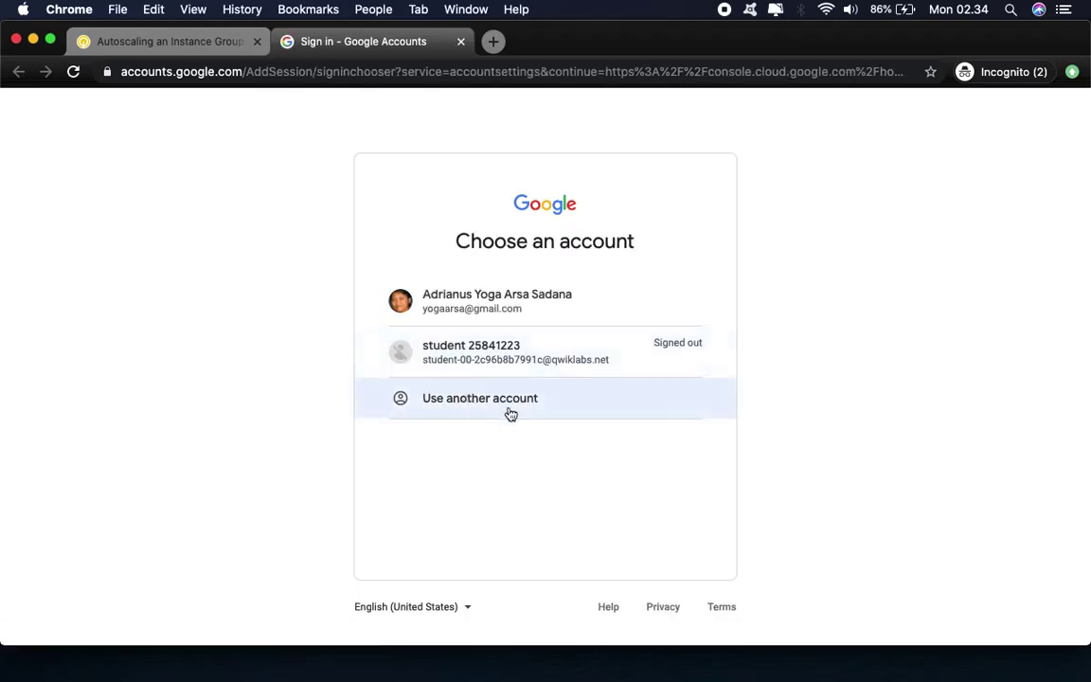
left_click(688, 352)
left_click(492, 346)
Step: Copy the temporary username from the lab's credentials and submit it as the e-mail on the Google sign-in page
left_click(200, 42)
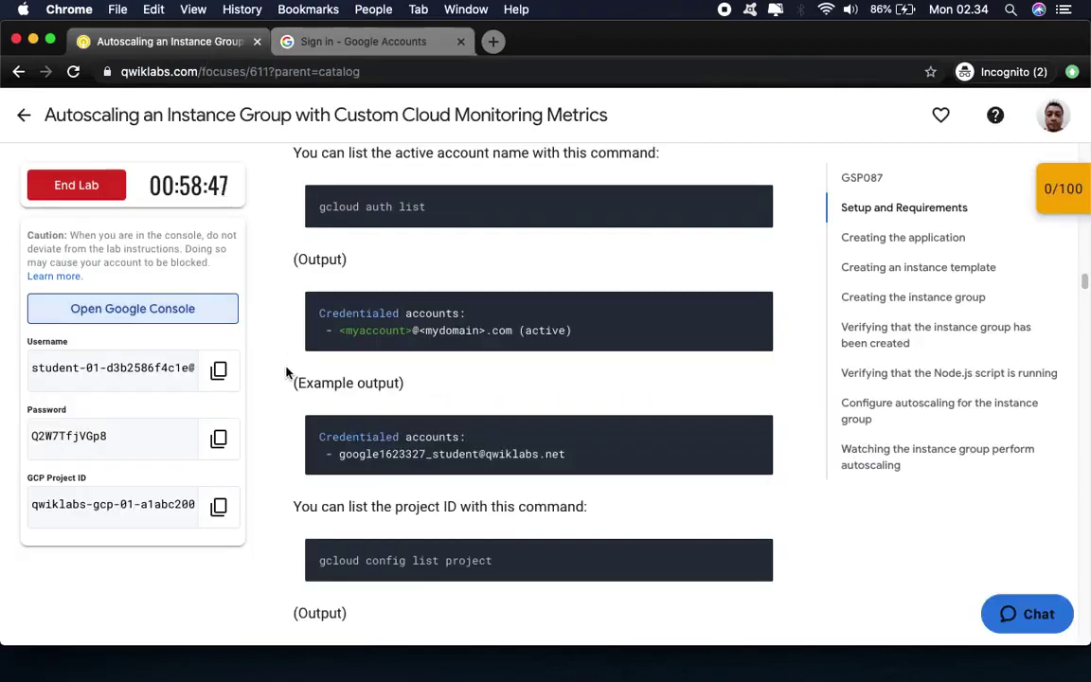
left_click(218, 369)
left_click(325, 43)
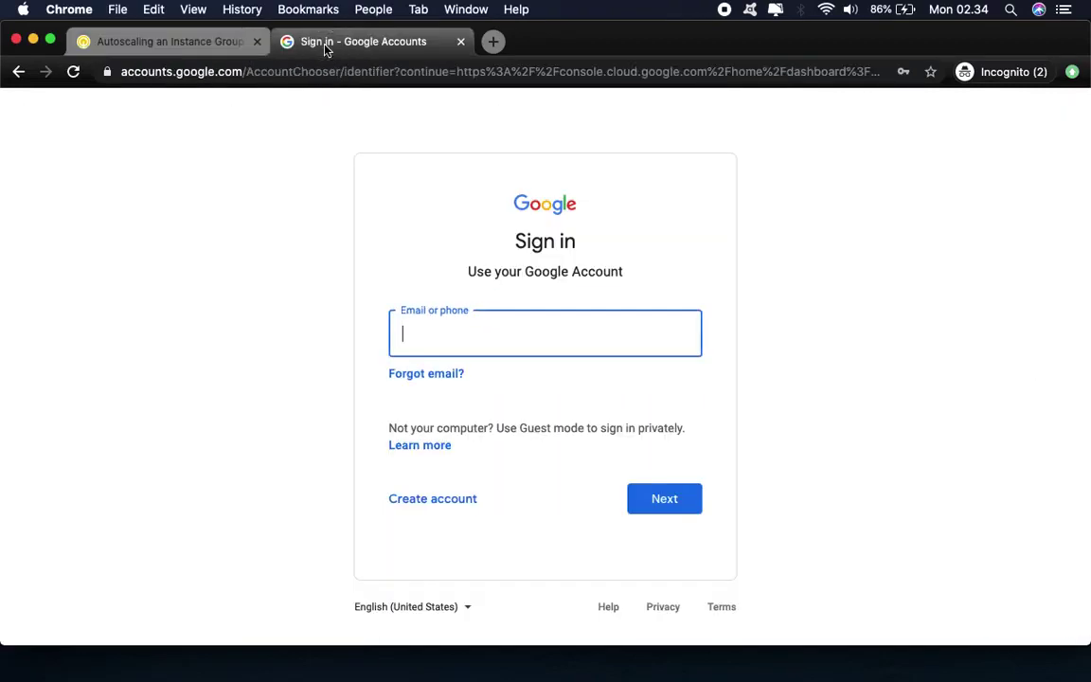
key("super+v")
left_click(661, 498)
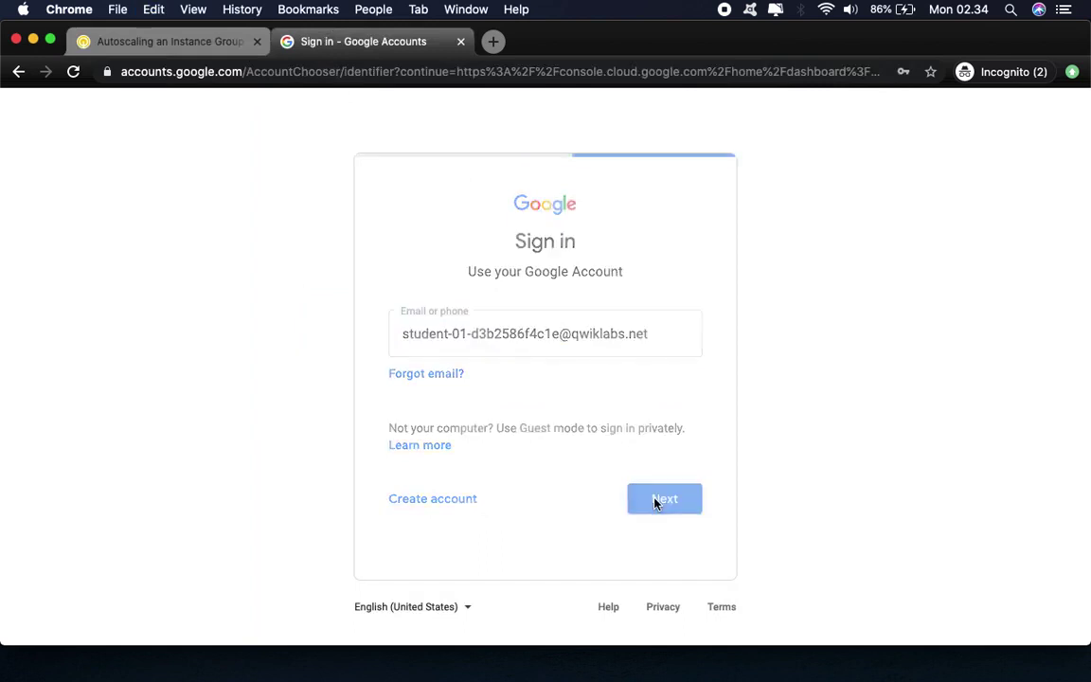
Step: Copy the temporary password from the lab's credentials and submit it on the Google sign-in page
left_click(170, 43)
left_click(218, 439)
left_click(342, 43)
key("super+v")
left_click(652, 418)
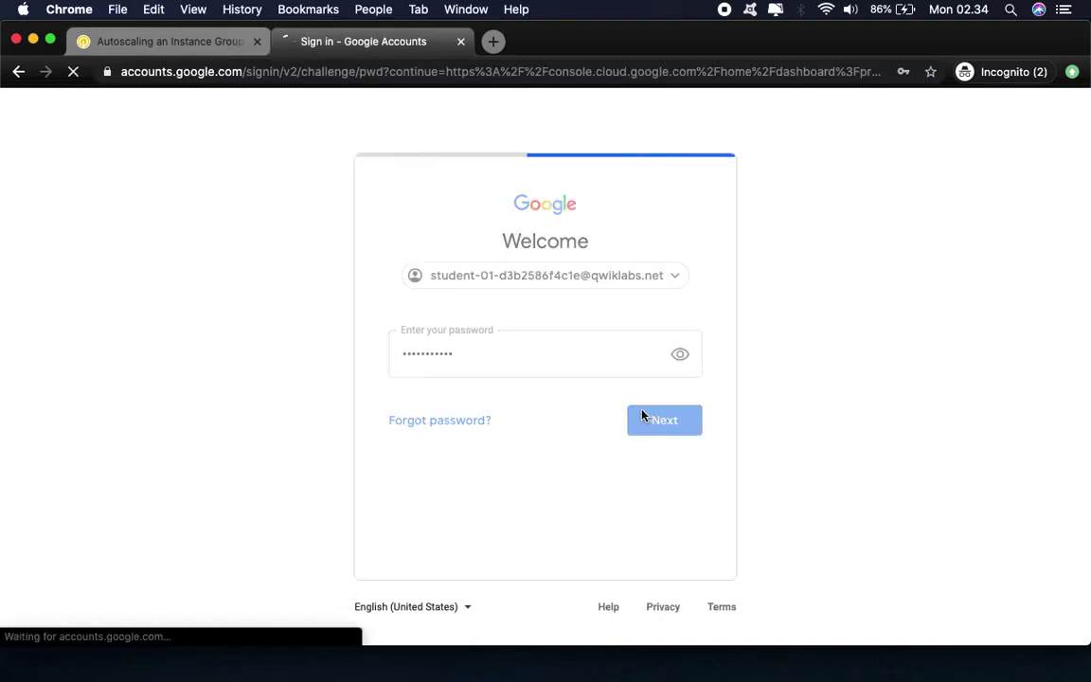
Step: Confirm the new account's recovery options and agree to the Google Cloud Platform Terms of Service
left_click(643, 548)
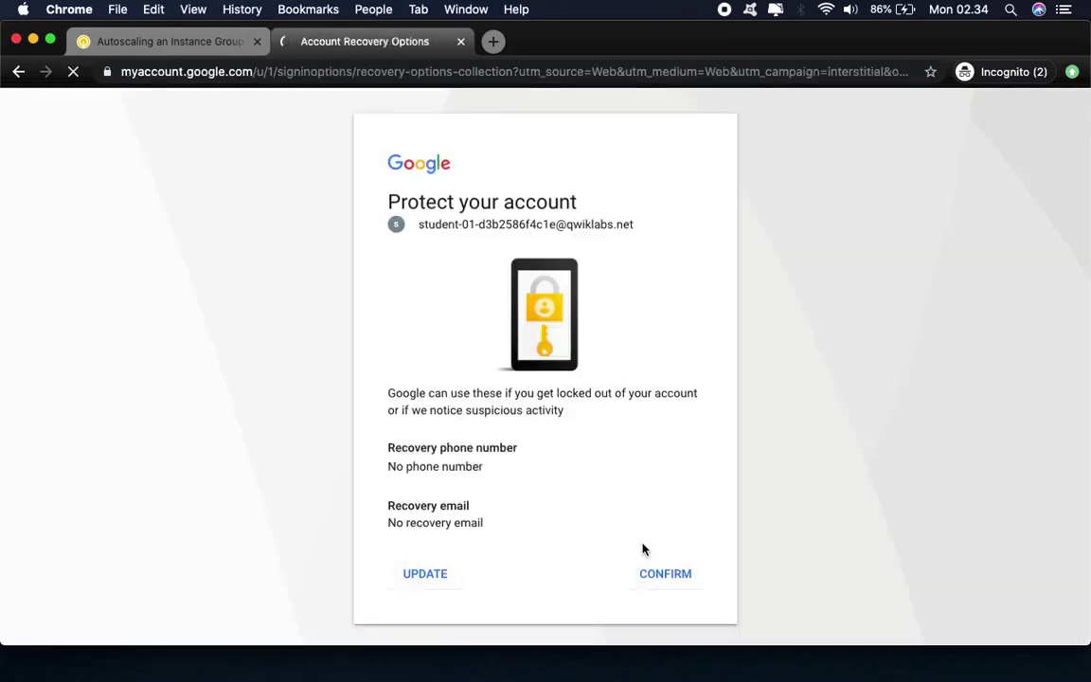
left_click(683, 579)
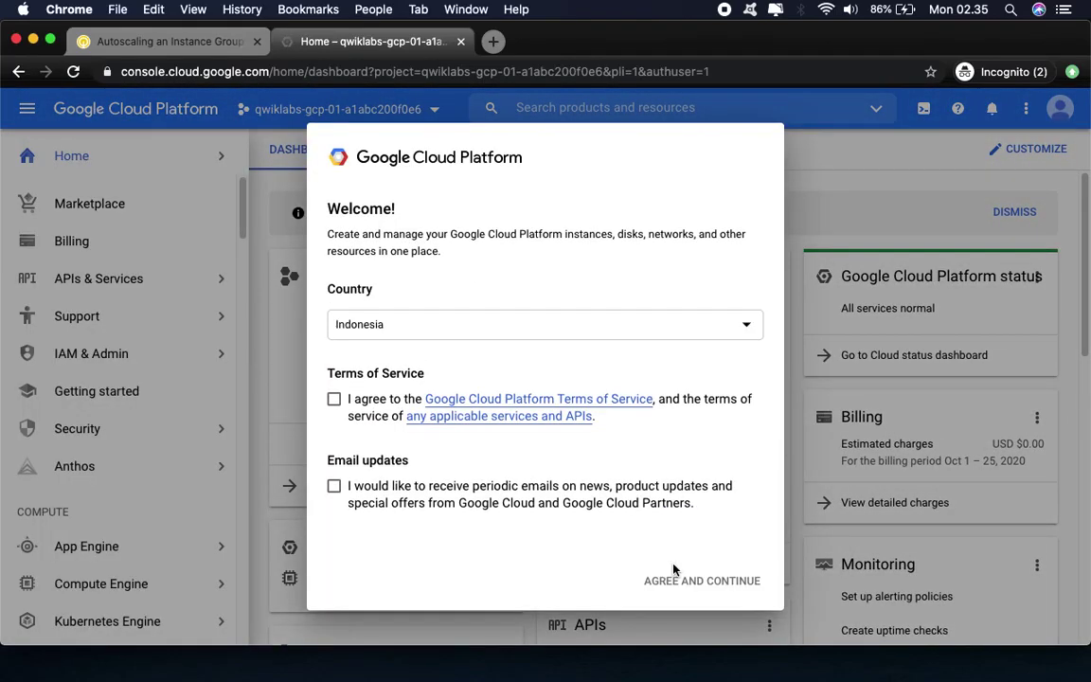
left_click(334, 399)
left_click(751, 578)
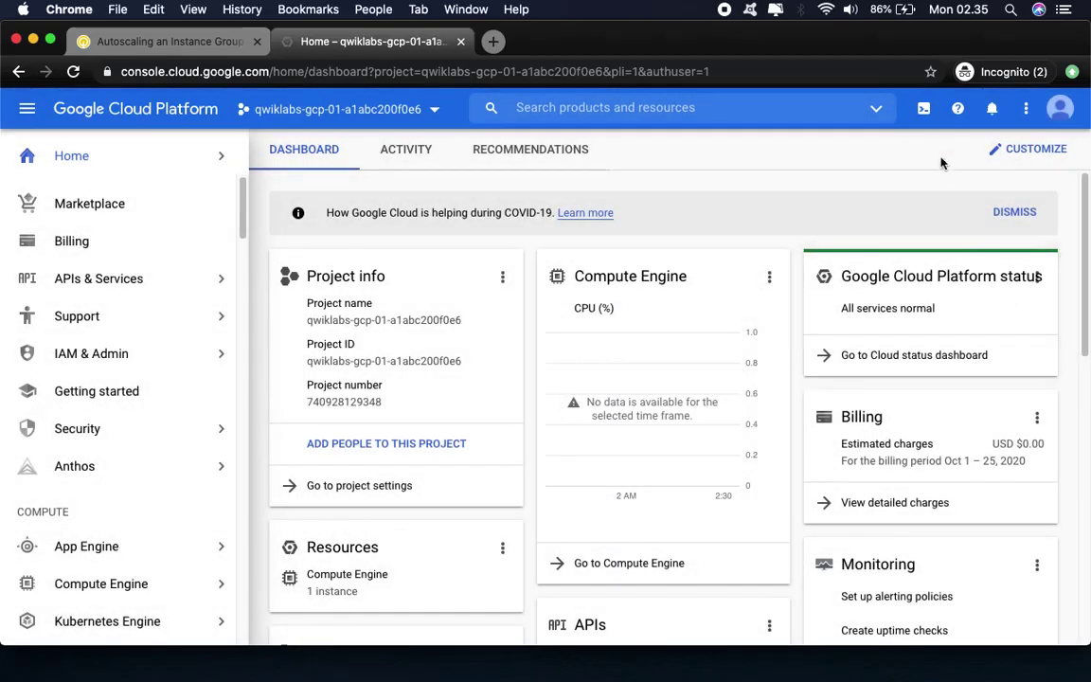
Step: Activate Cloud Shell and copy the gcloud auth list command from the lab instructions for use in the terminal
left_click(924, 111)
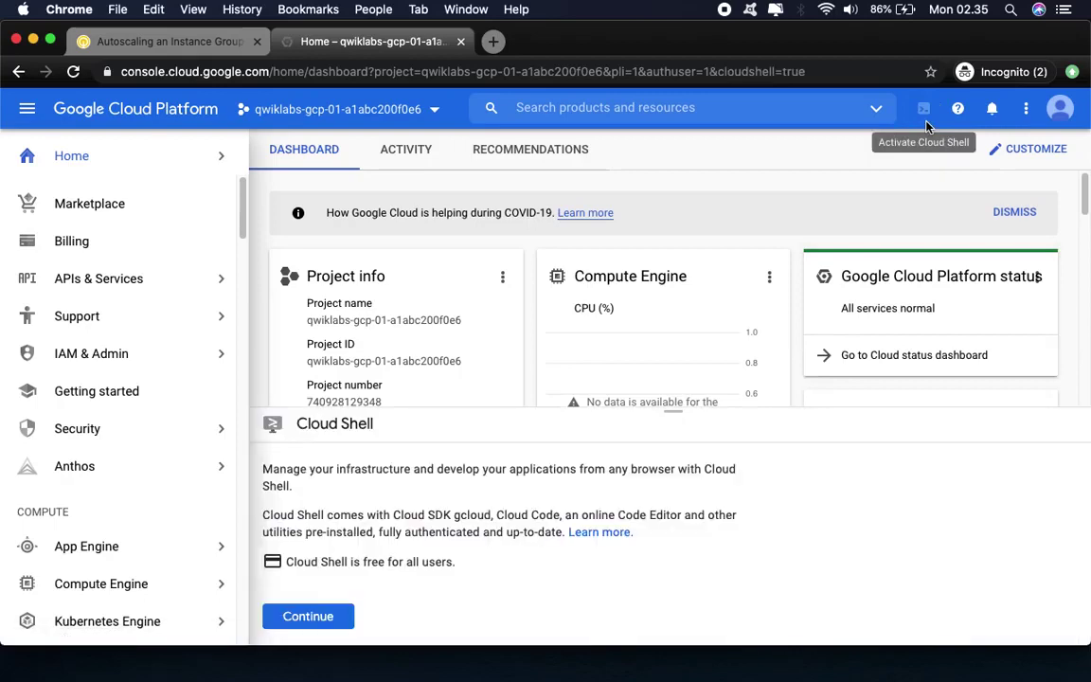
left_click(299, 617)
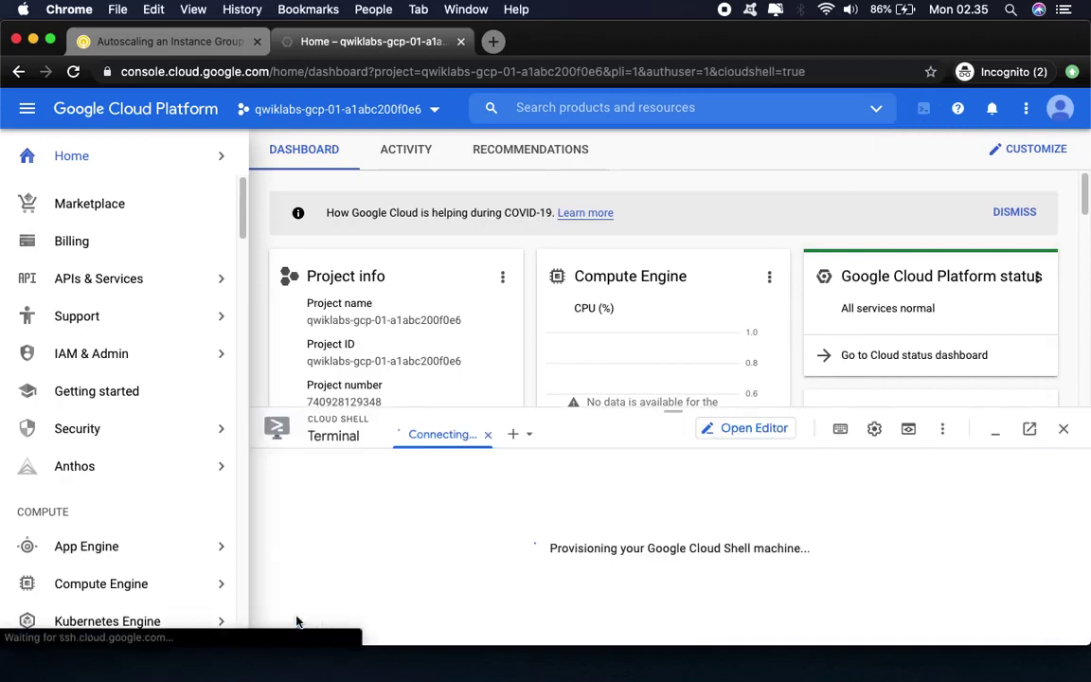
left_click(137, 52)
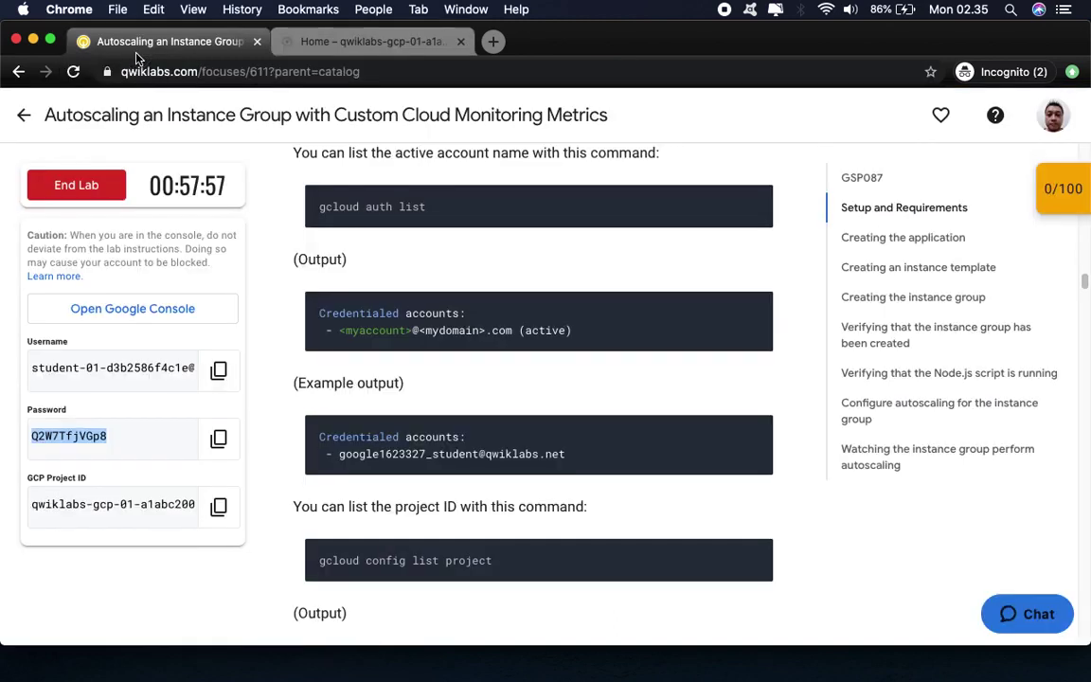
left_click(754, 203)
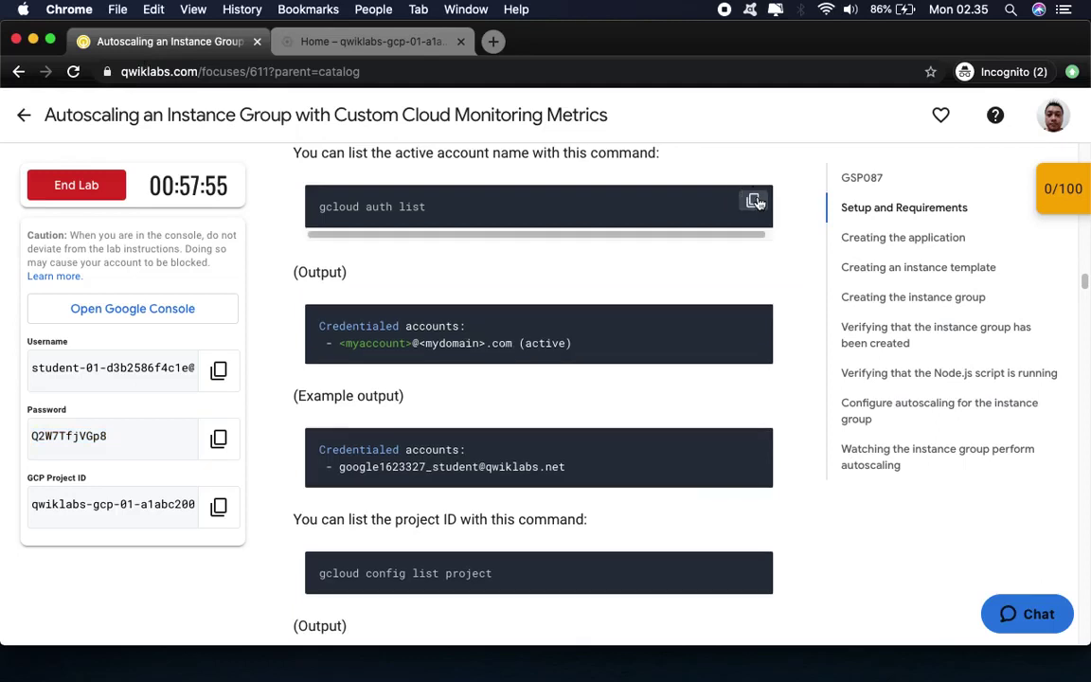
left_click(428, 43)
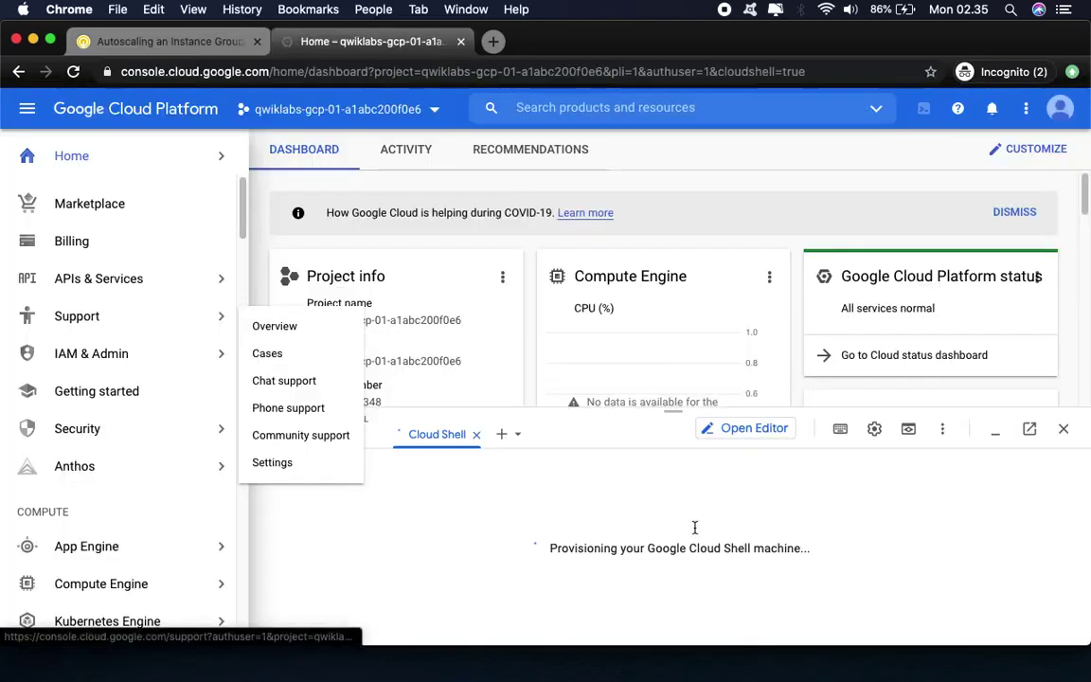
mouse_move(146, 148)
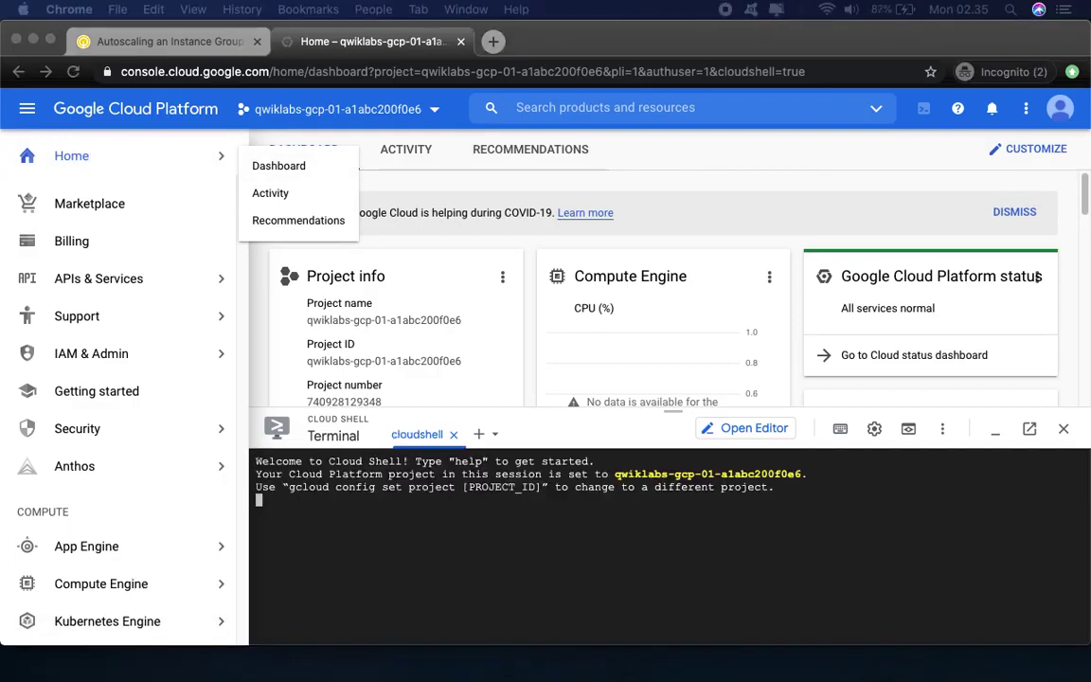
left_click(774, 502)
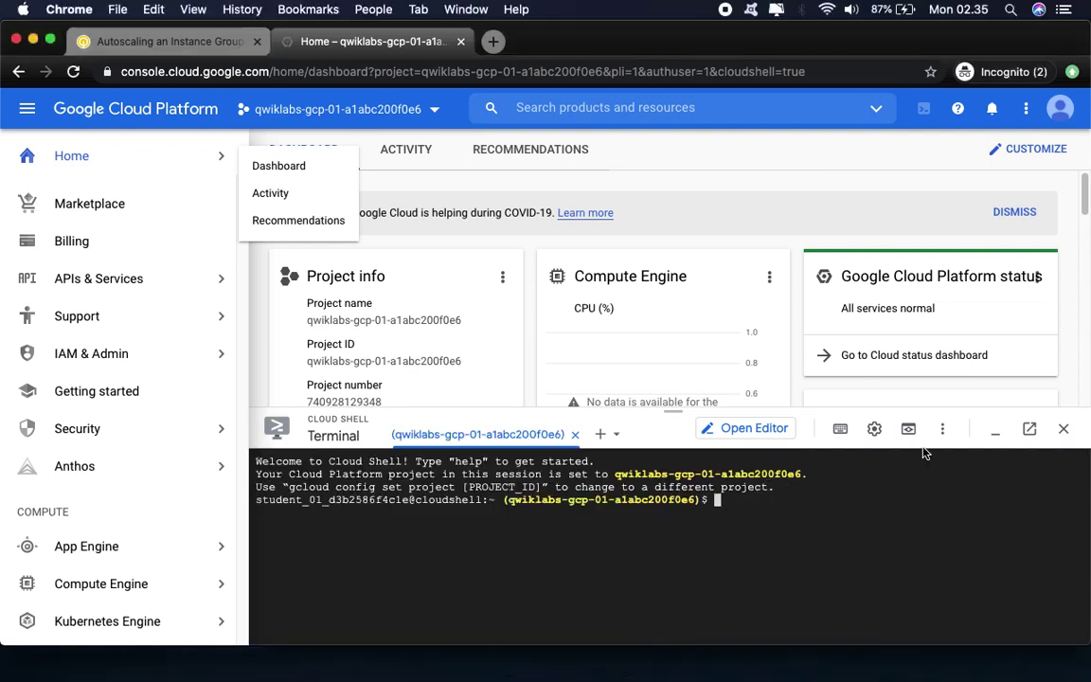
Step: Increase the text size of the Cloud Shell terminal in its preferences
left_click(874, 428)
mouse_move(710, 497)
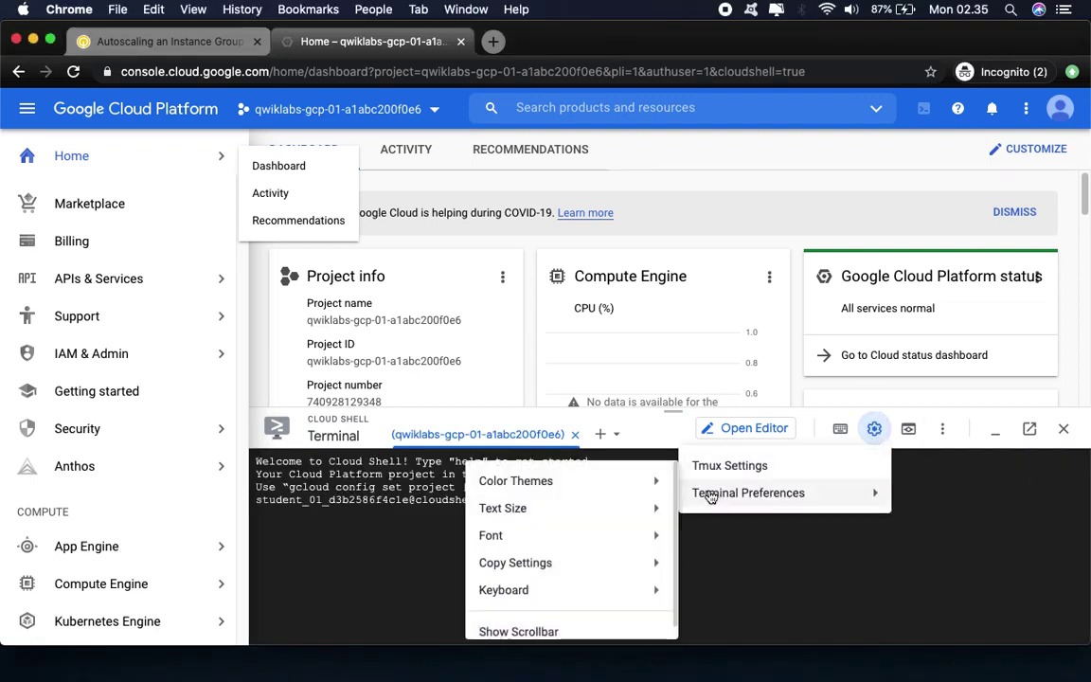
mouse_move(550, 511)
left_click(276, 564)
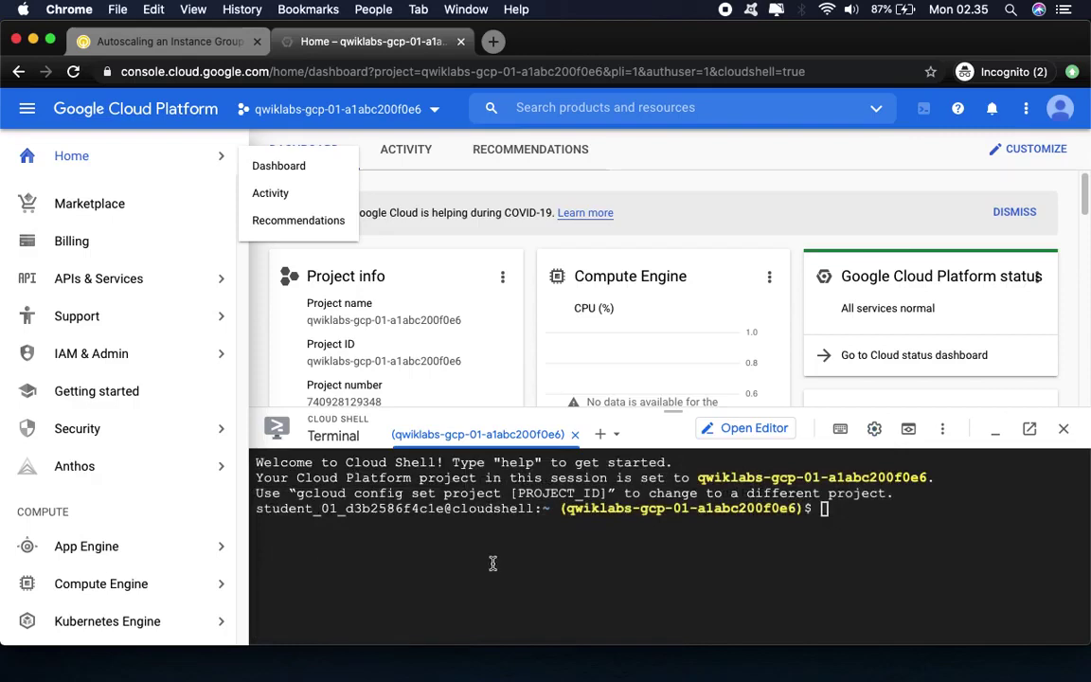
Step: Run gcloud auth list in Cloud Shell to list the active account
key("super+v")
key("Return")
left_click(287, 615)
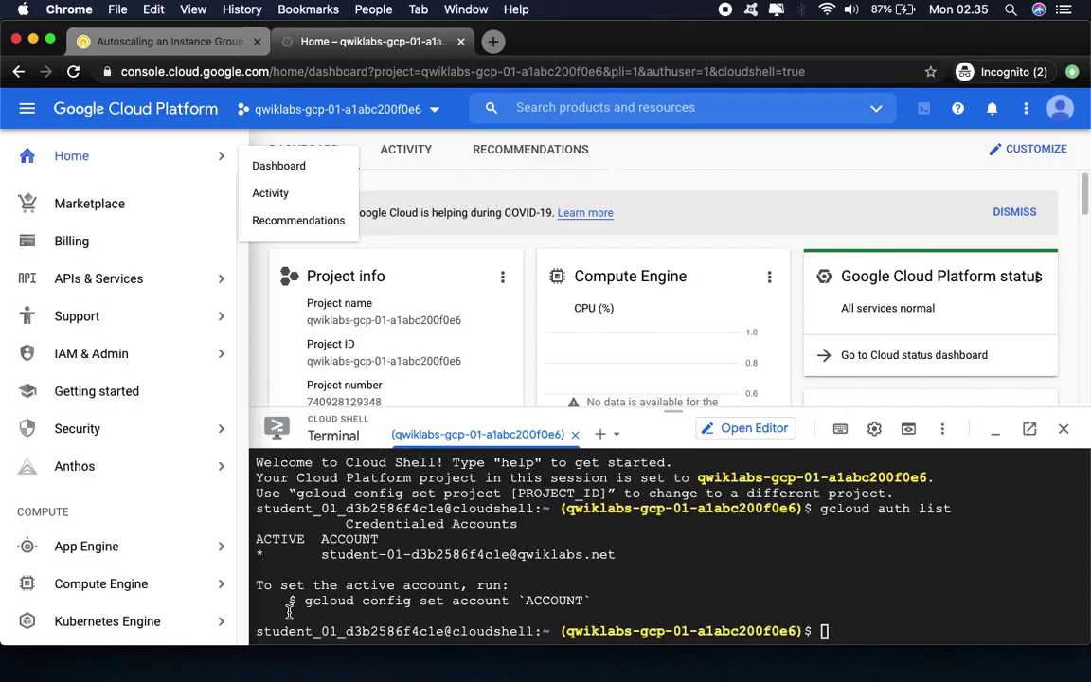
Step: Copy gcloud config list project from the lab instructions and run it in Cloud Shell
left_click(153, 41)
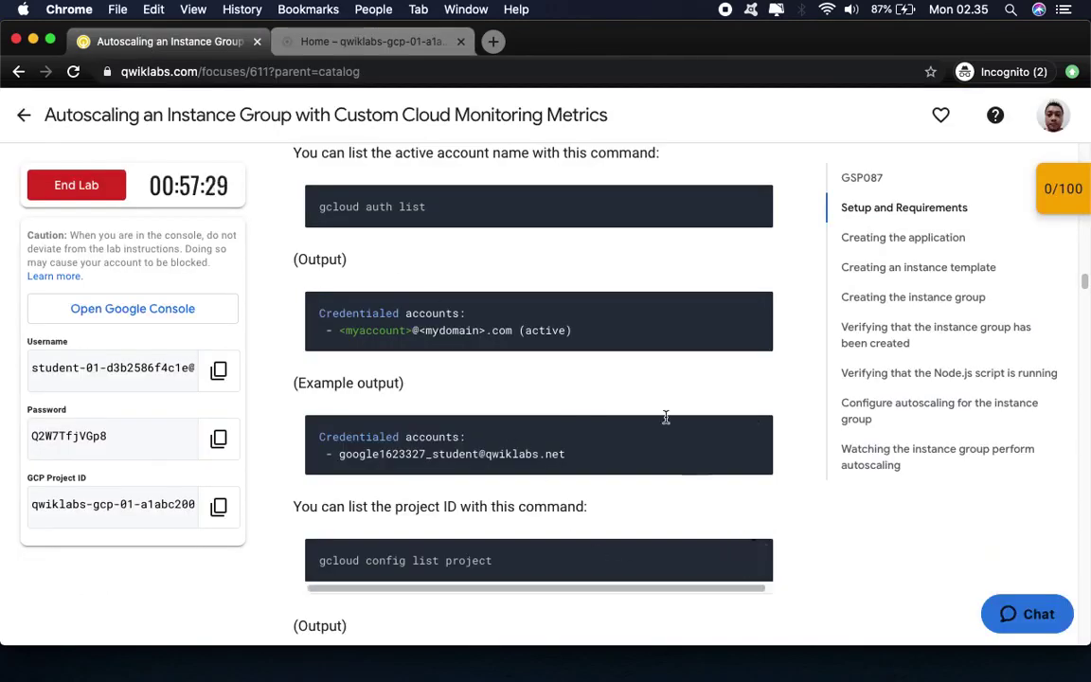
left_click(375, 42)
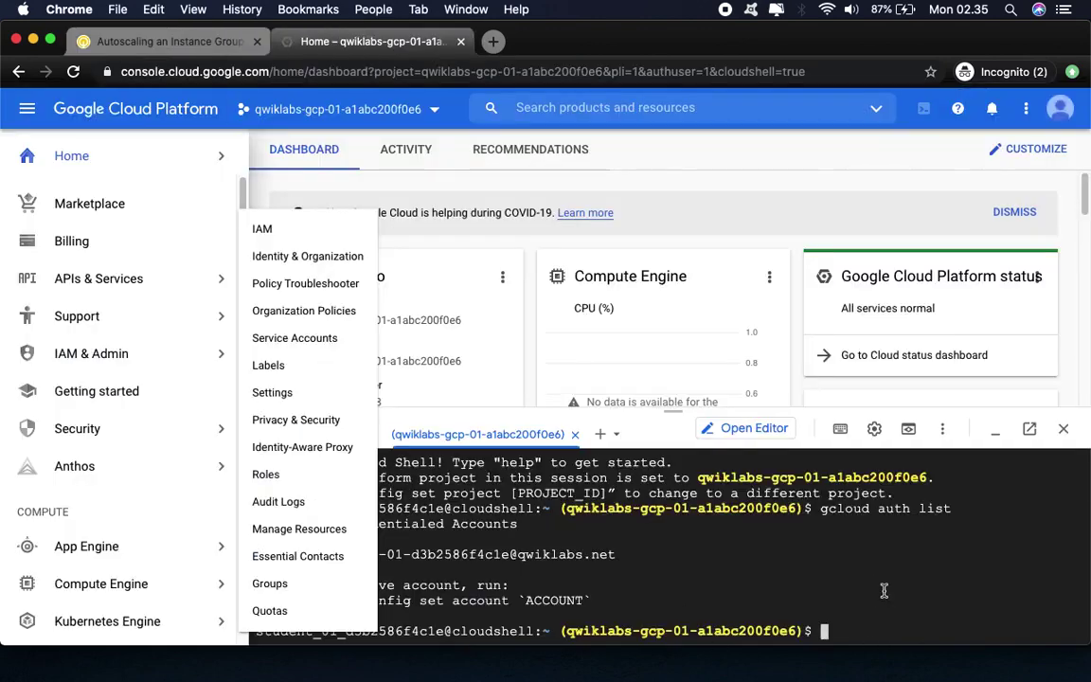
key("super+v")
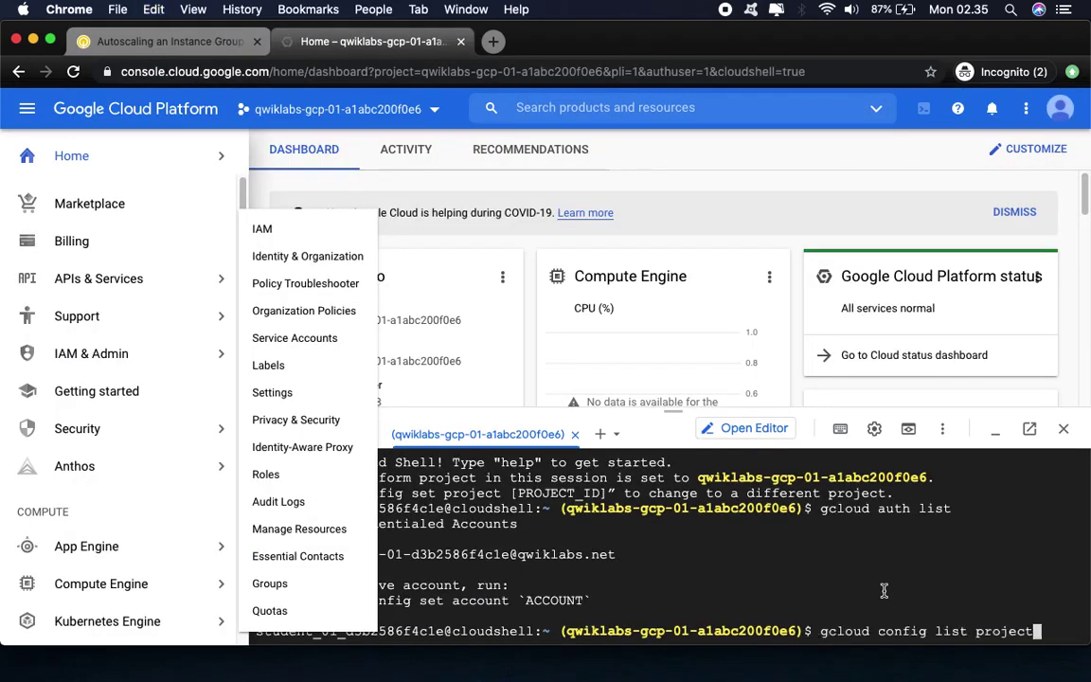
key("Return")
mouse_move(54, 165)
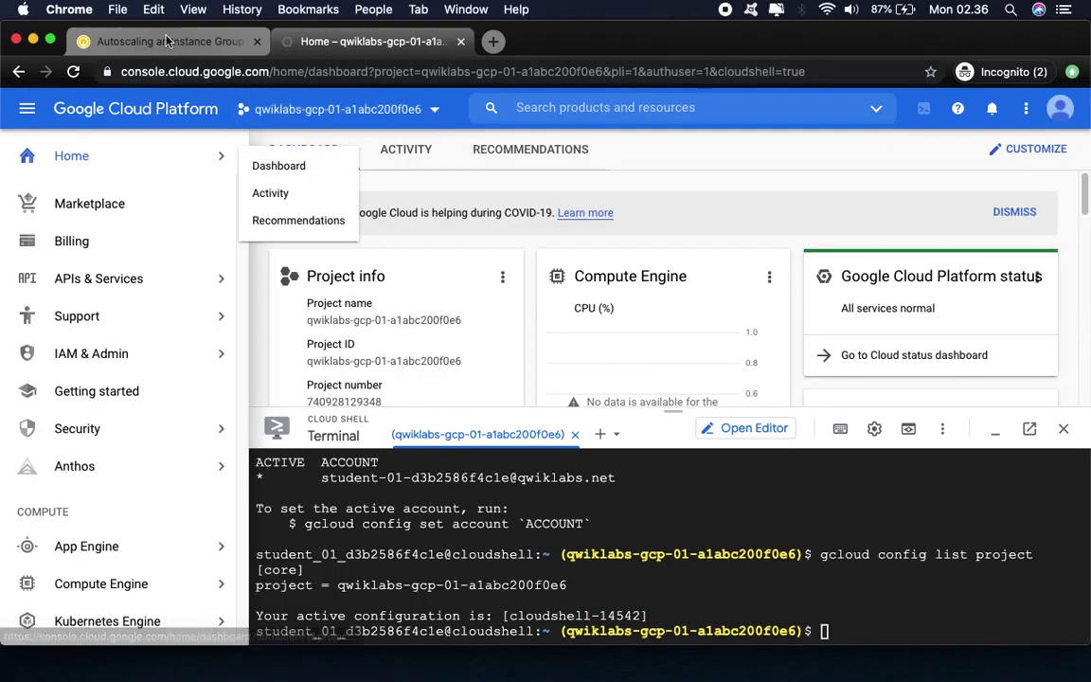
Step: Read the lab's Creating the application section, covering the script files upload and the Cloud Storage bucket instructions
left_click(212, 43)
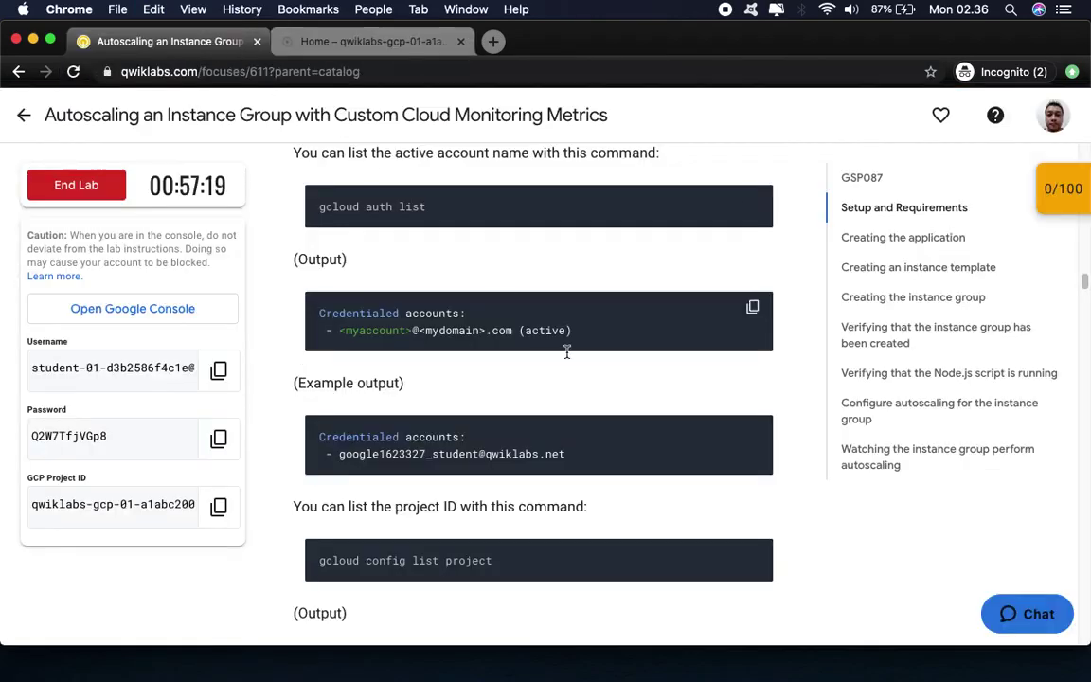
scroll(812, 483, "down", 1)
scroll(814, 487, "down", 6)
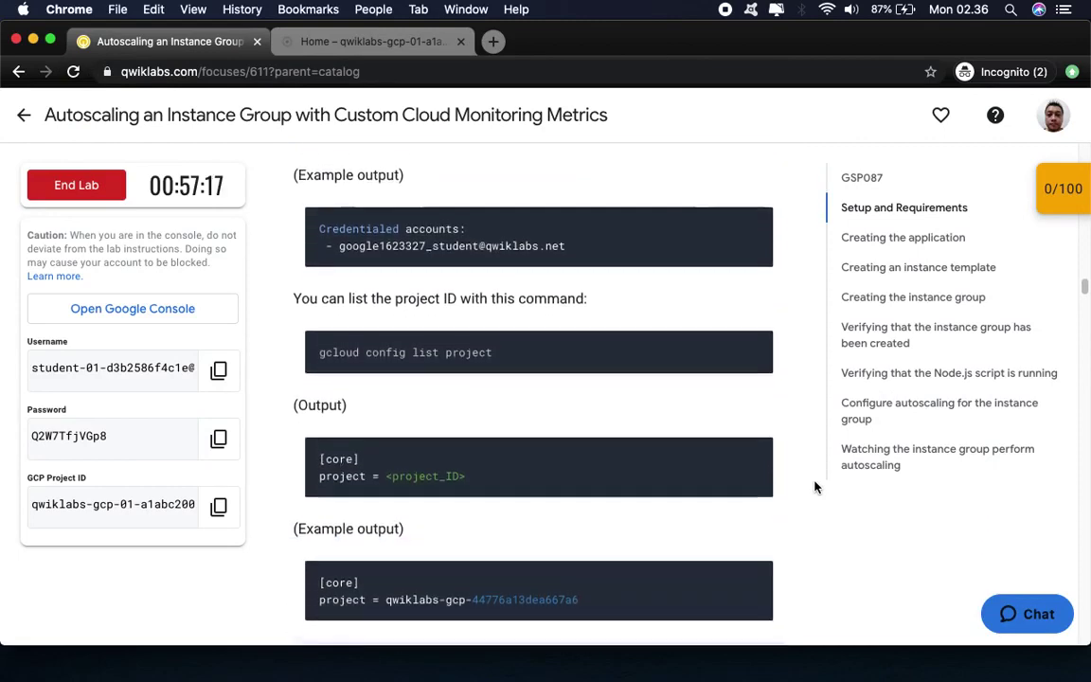
scroll(814, 487, "down", 10)
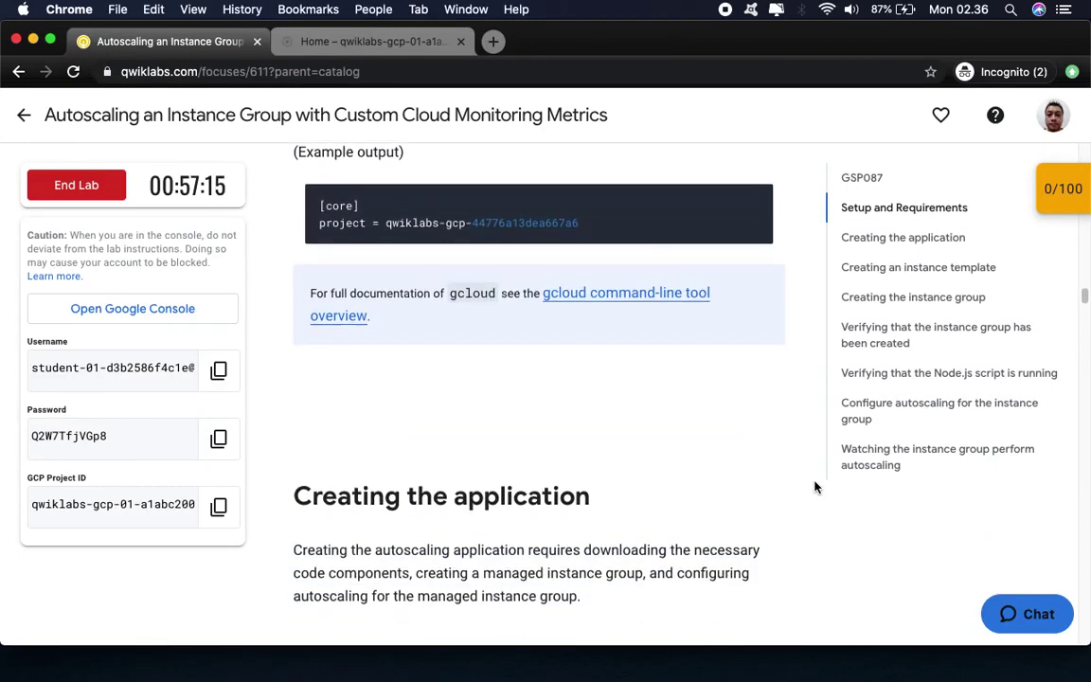
scroll(814, 486, "down", 5)
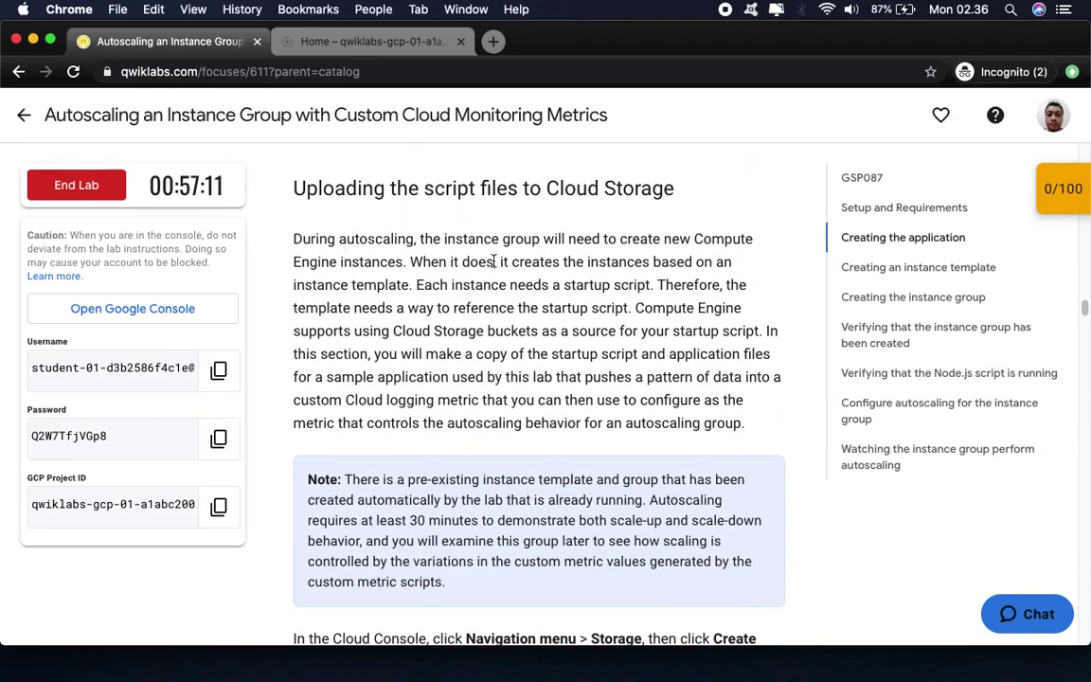
scroll(442, 374, "down", 4)
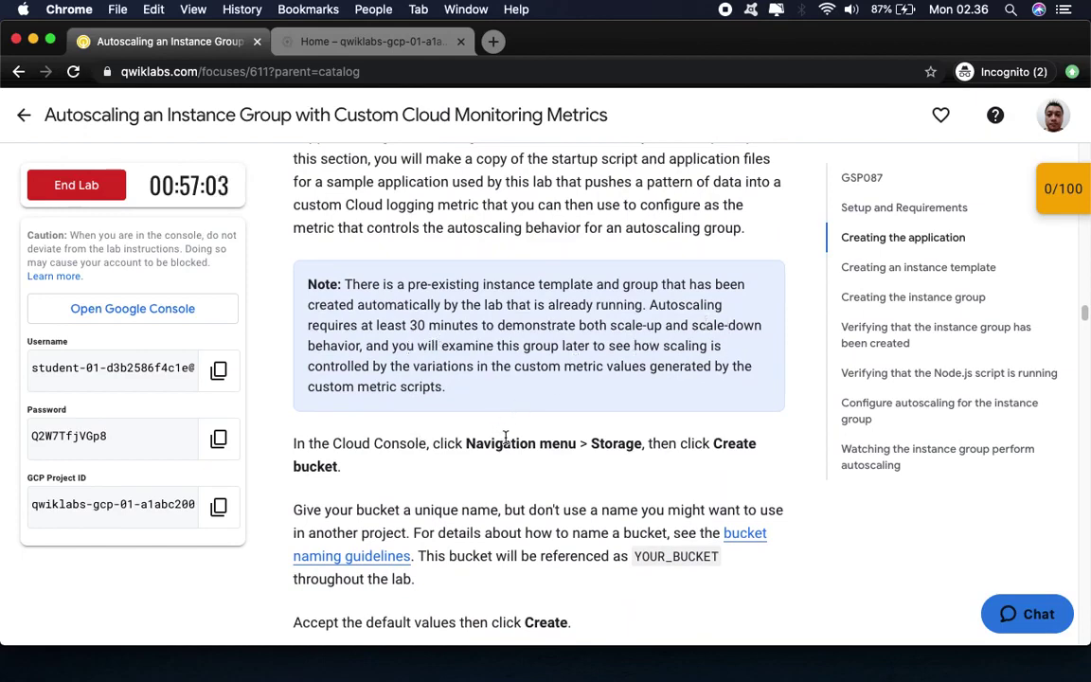
scroll(504, 437, "down", 5)
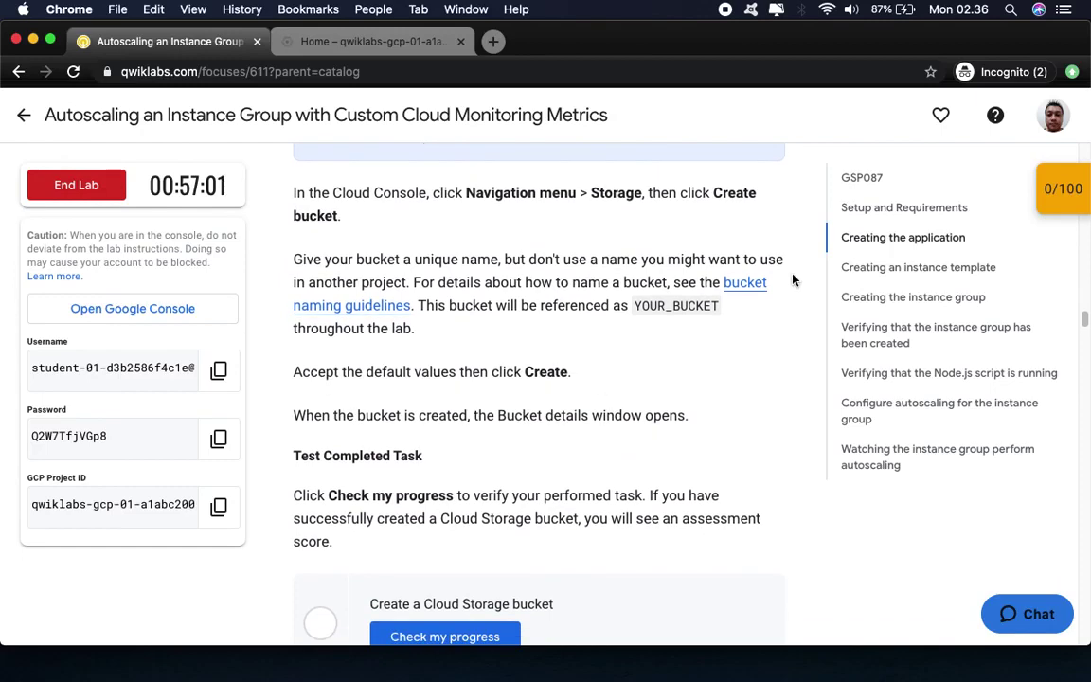
Step: Open the Cloud Storage browser in the Google Cloud Console and close the Learn panel
left_click(381, 43)
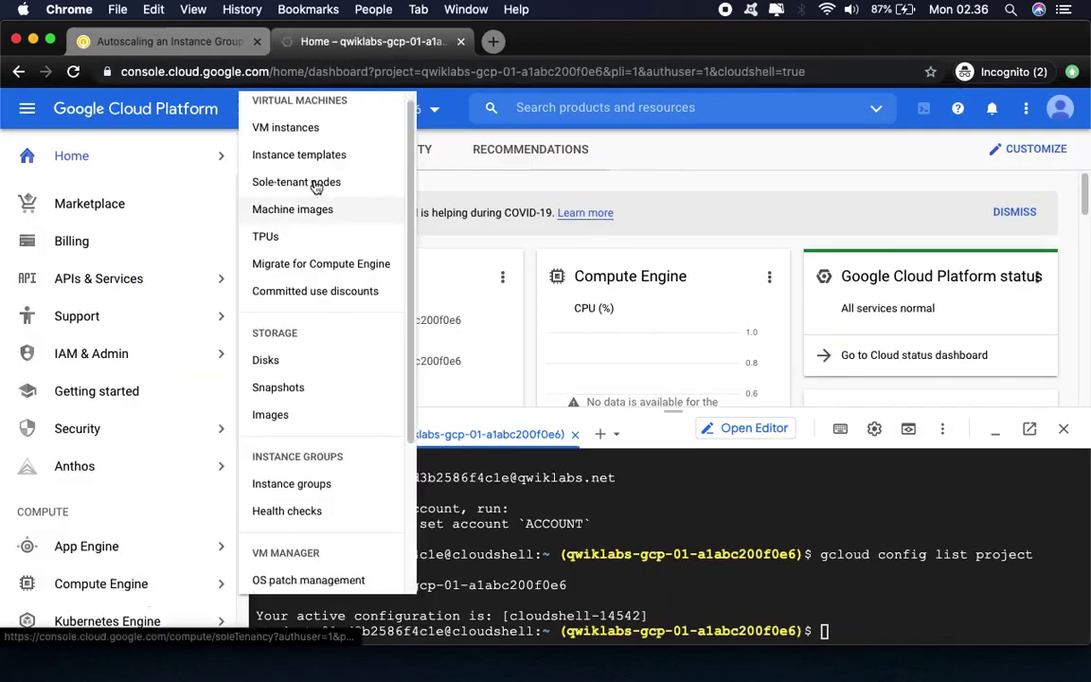
scroll(146, 542, "down", 5)
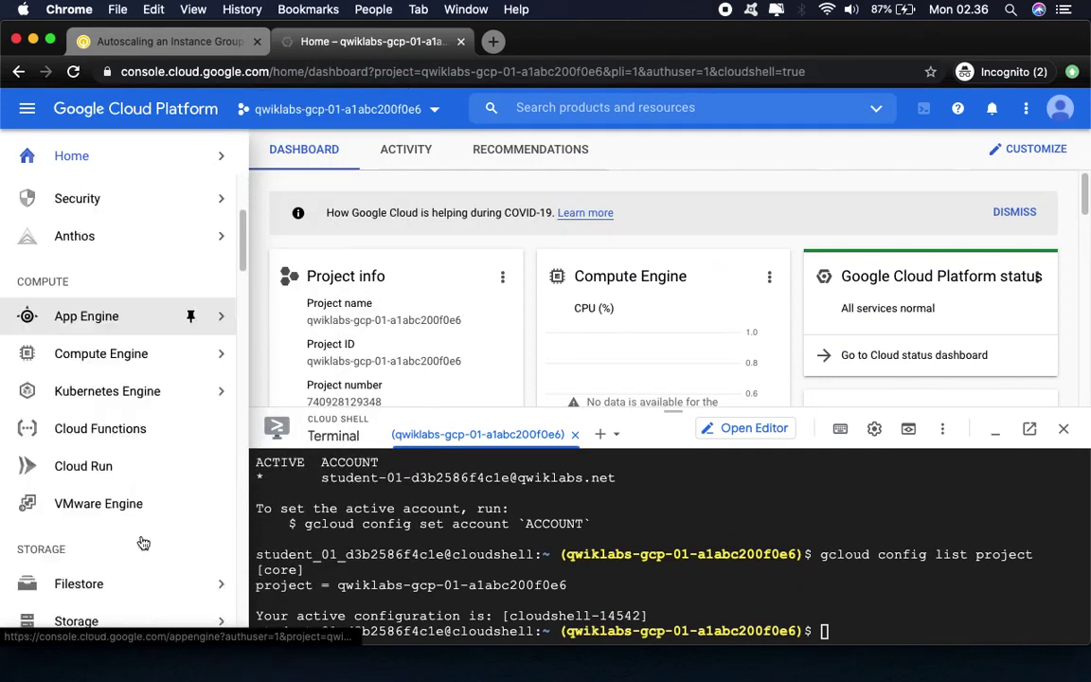
mouse_move(176, 558)
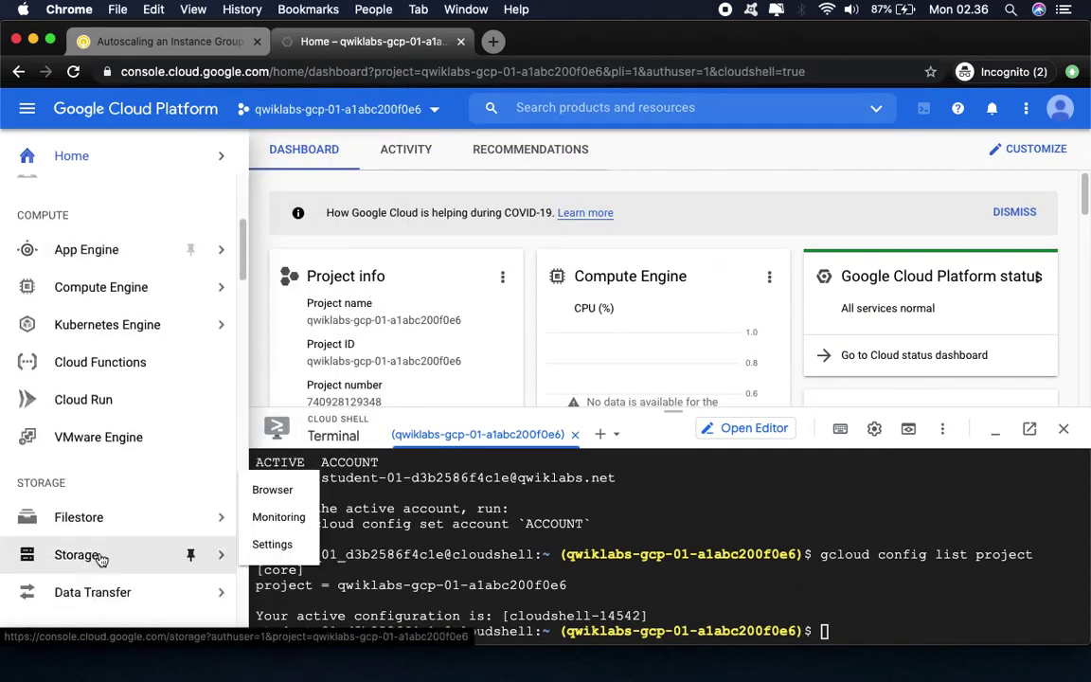
left_click(272, 489)
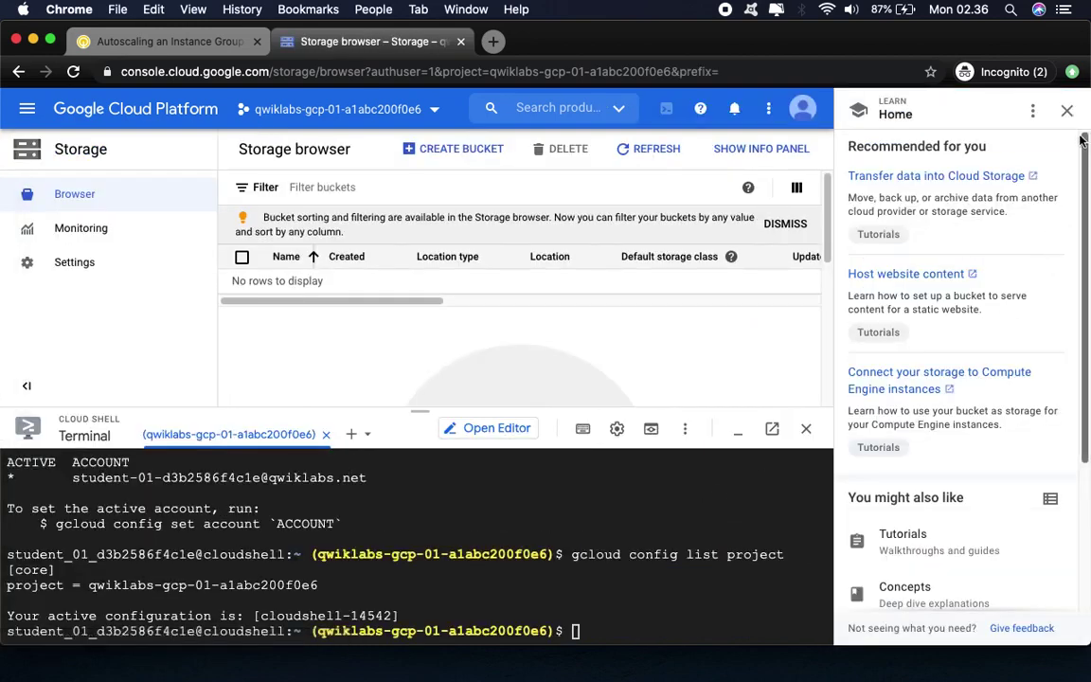
left_click(1066, 111)
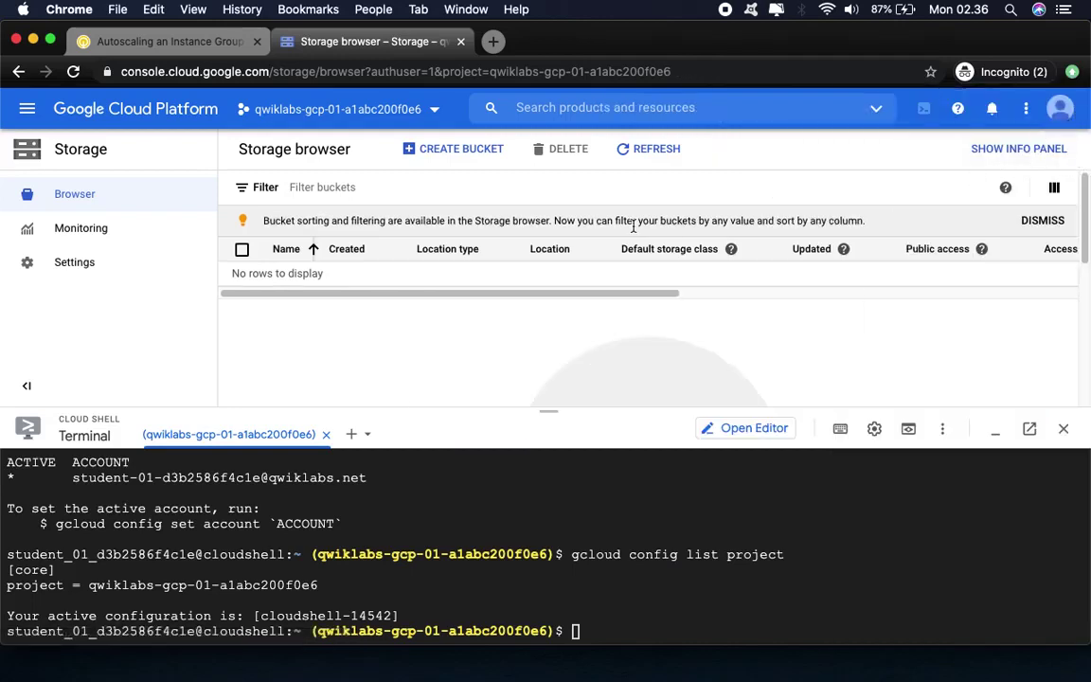
Step: Start a new storage bucket, shrink the Cloud Shell panel, and name the bucket with the GCP Project ID qwiklabs-gcp-01-a1abc200f0e6
left_click(445, 149)
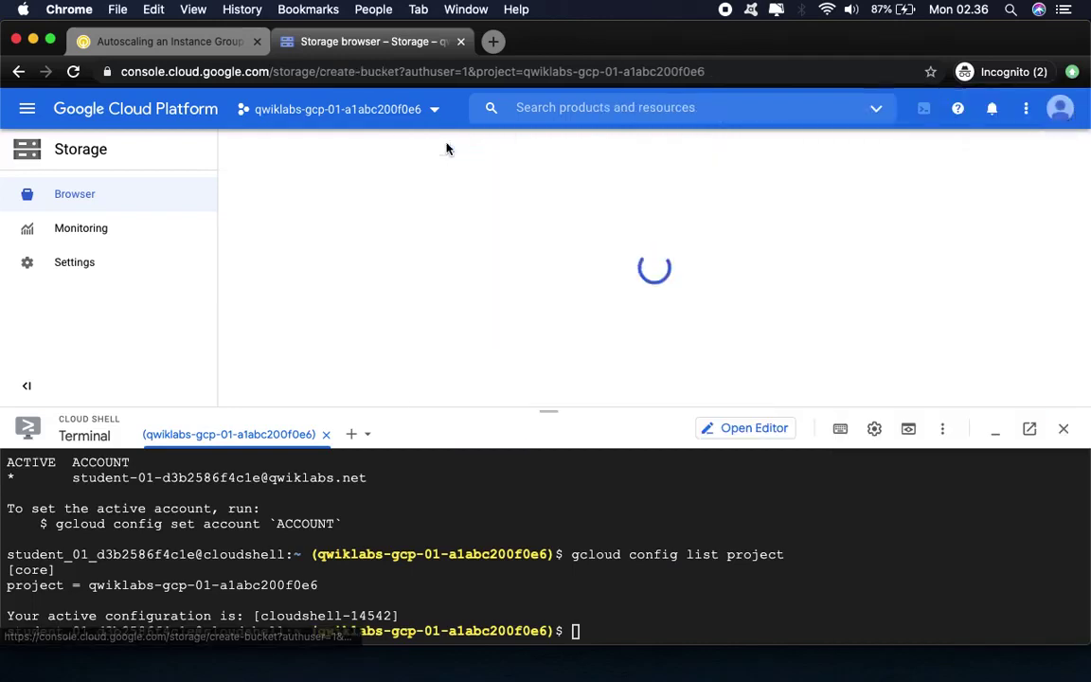
left_click_drag(547, 413, 549, 606)
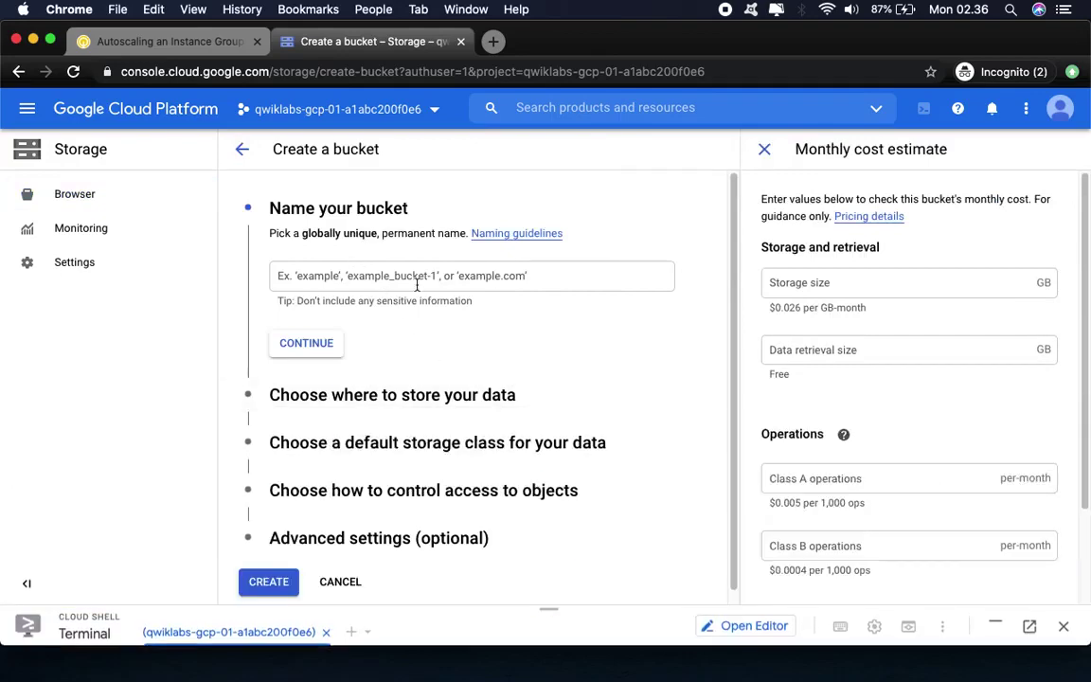
left_click(181, 45)
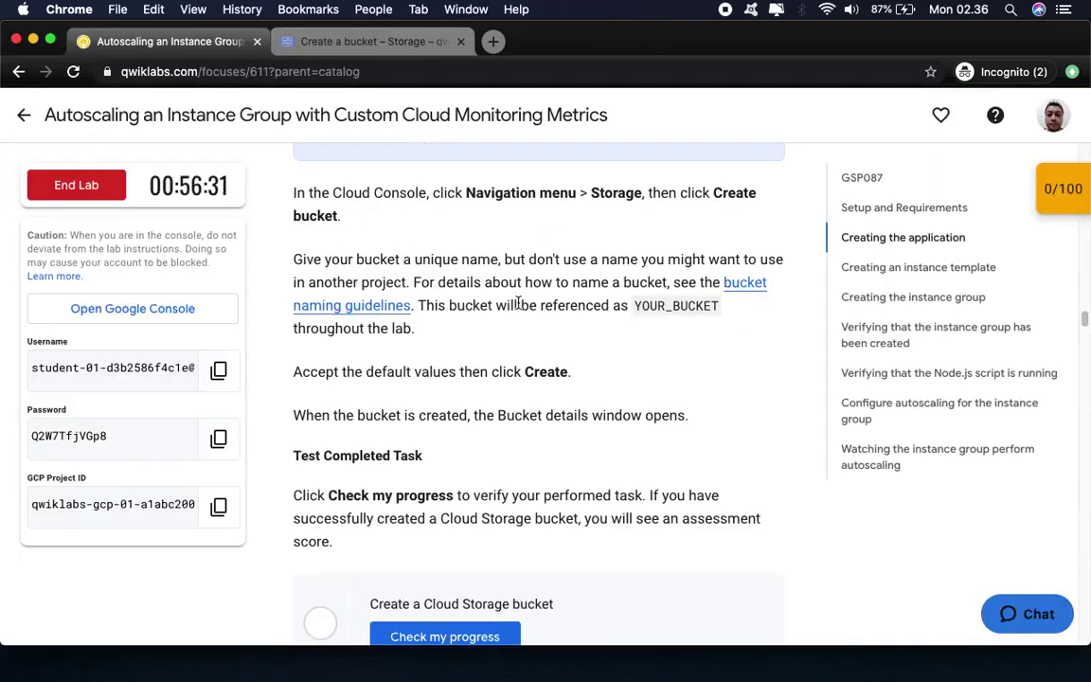
left_click(217, 506)
left_click(374, 42)
left_click(405, 280)
key("super+v")
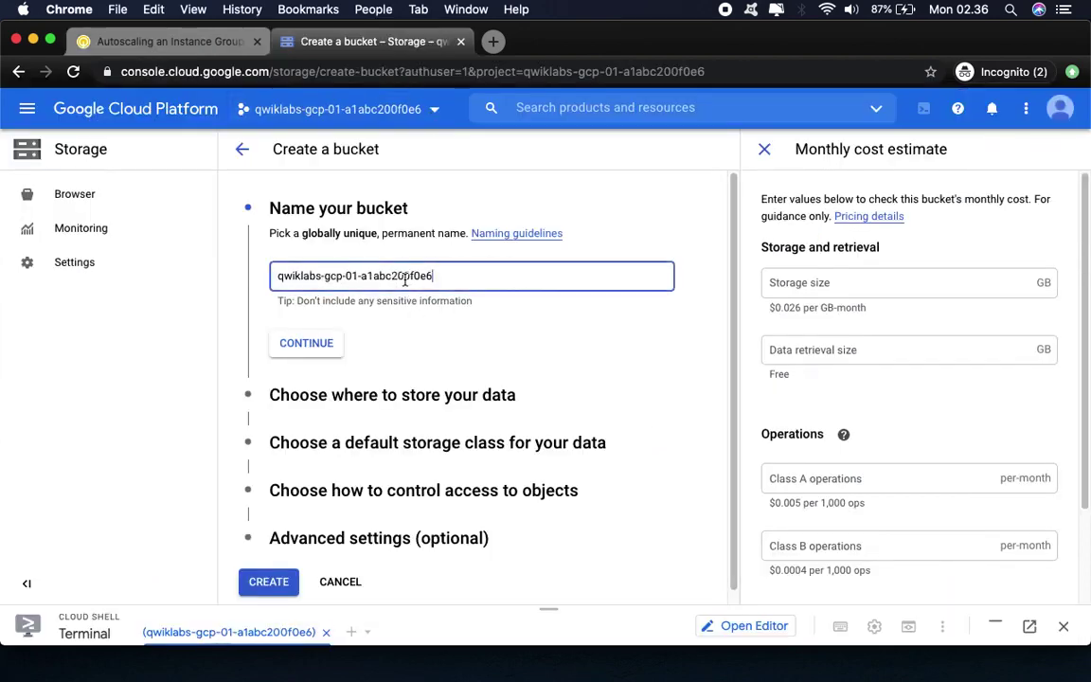
left_click(317, 352)
Step: Check the lab's bucket instructions and create the storage bucket with the default settings
left_click(189, 41)
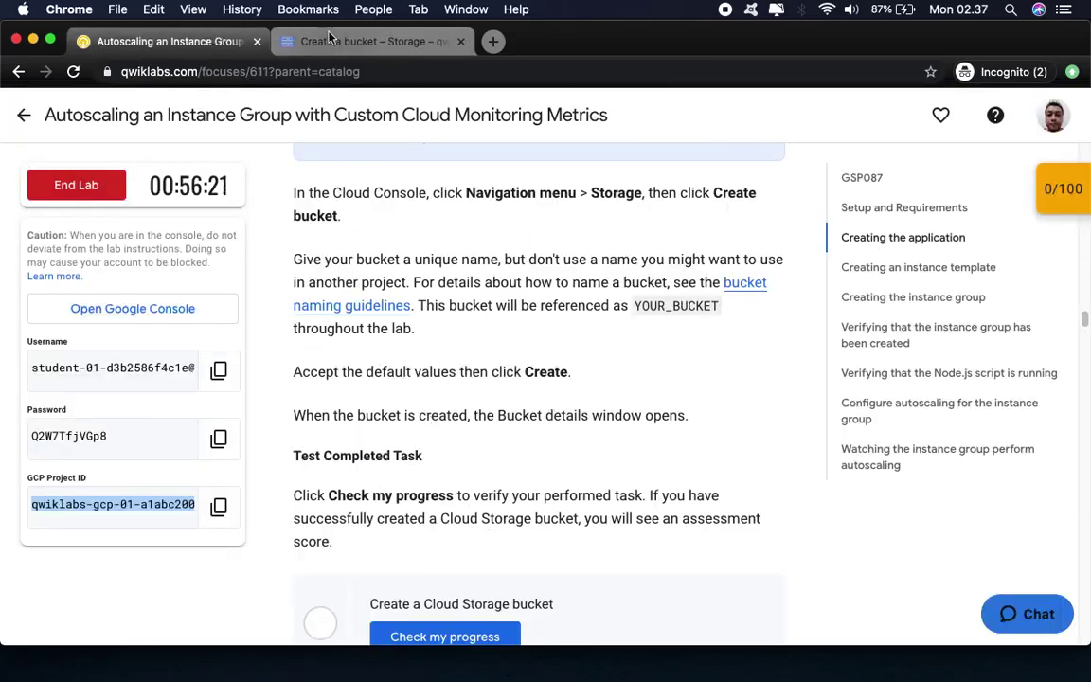
left_click(298, 38)
scroll(659, 503, "down", 4)
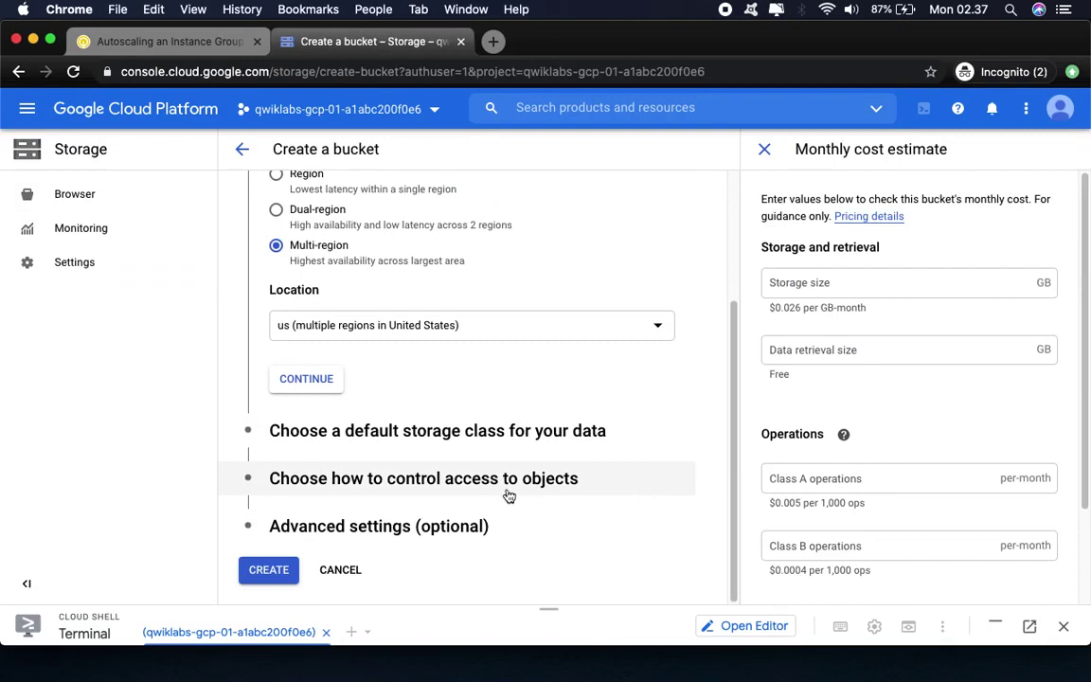
left_click(270, 571)
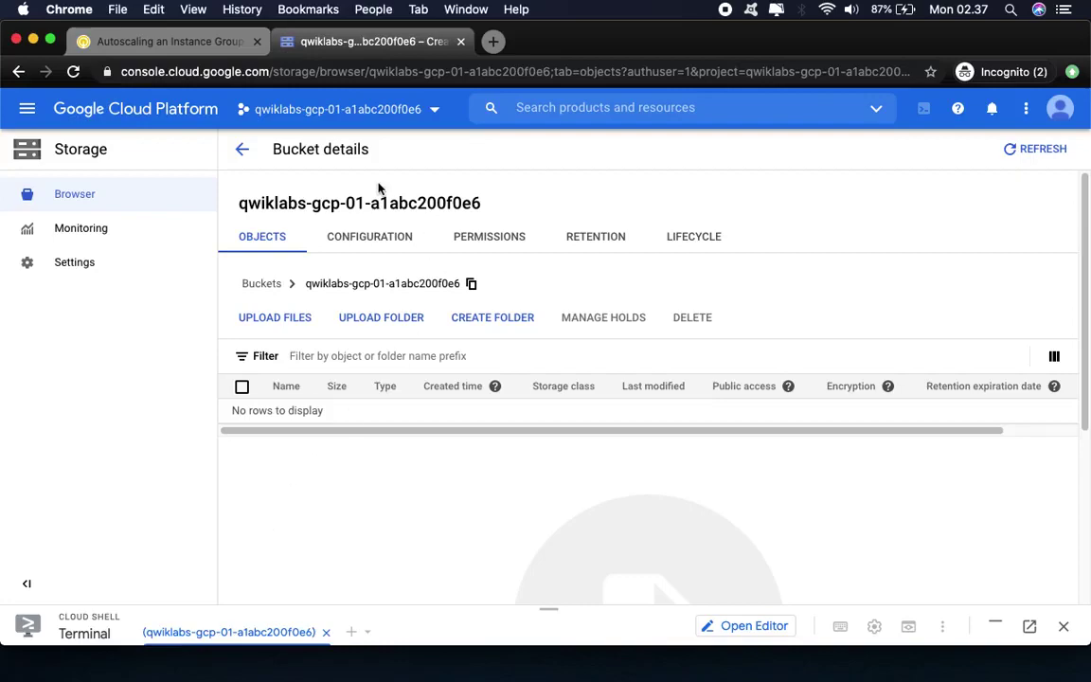
Step: Check the lab progress for the Create a Cloud Storage bucket task and view the checkpoints score list
left_click(150, 45)
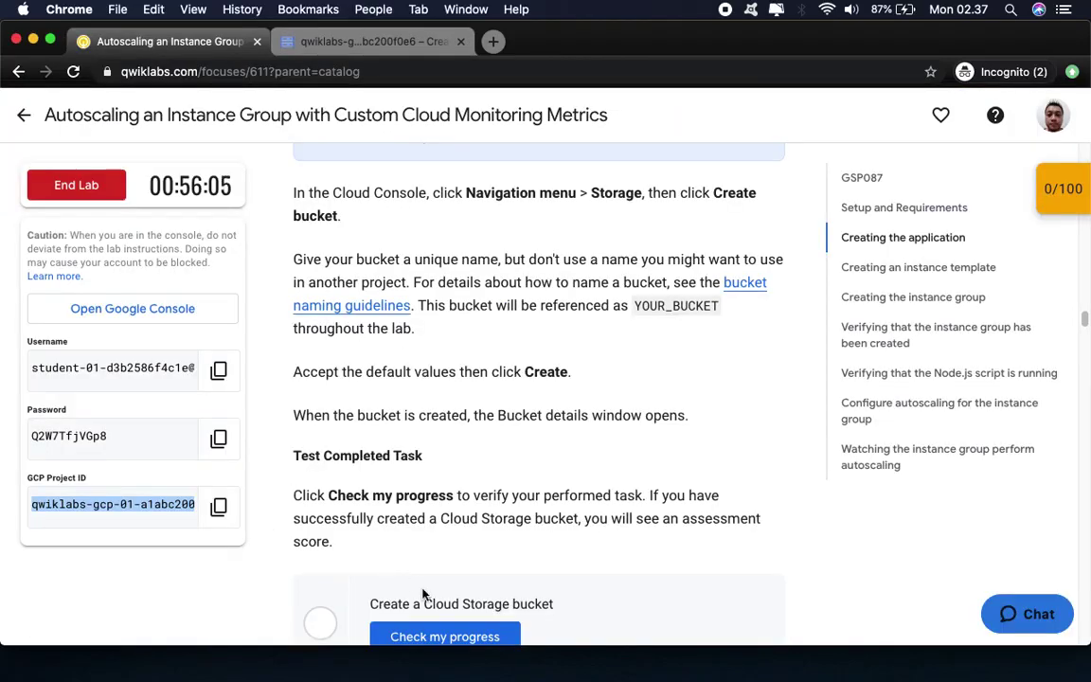
left_click(434, 636)
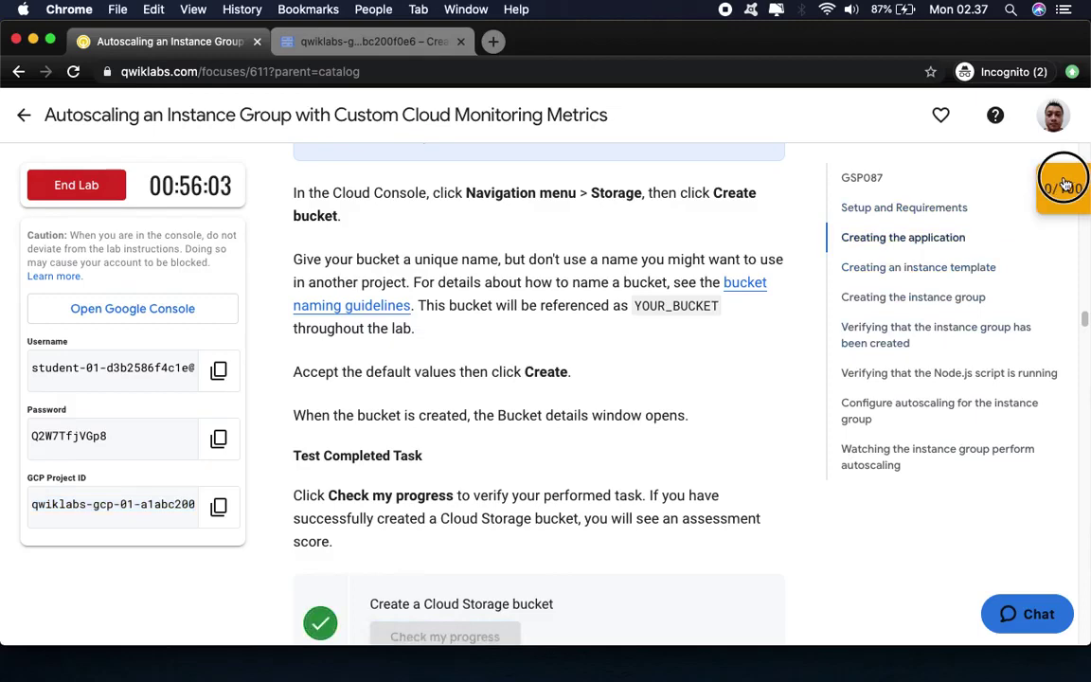
left_click(1062, 185)
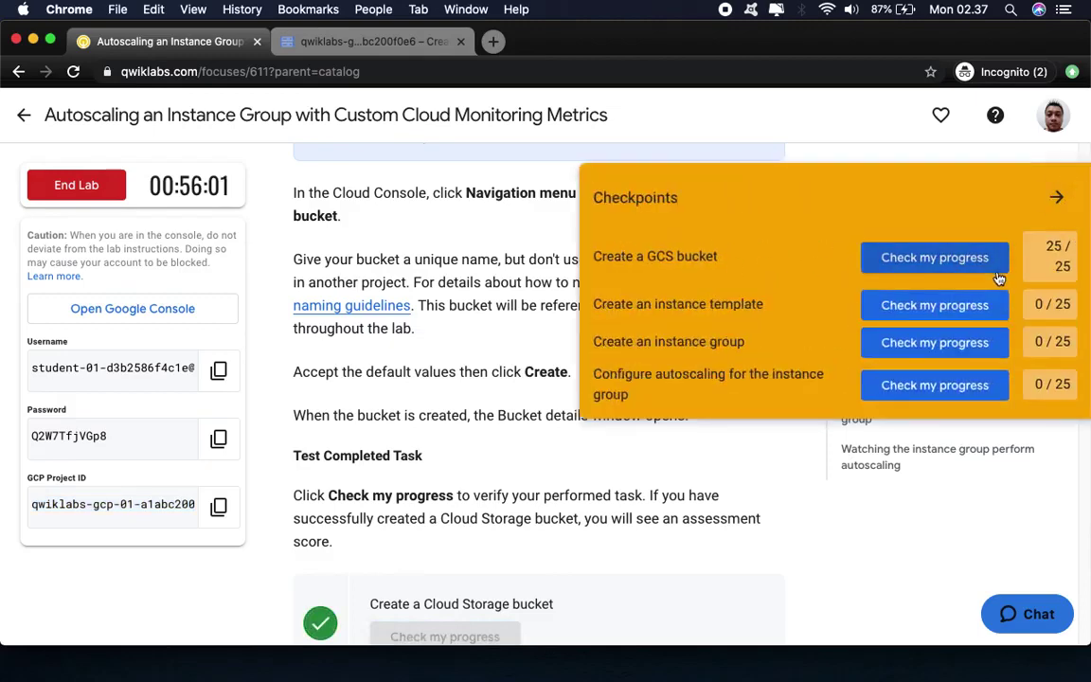
left_click(1064, 199)
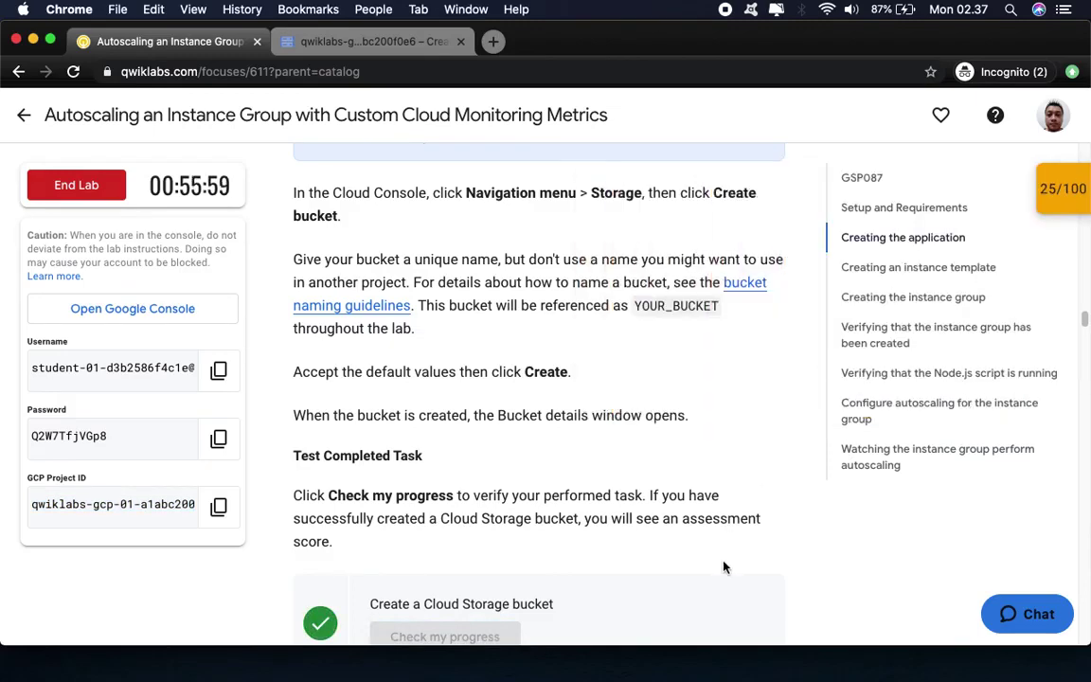
Step: Copy the lab's gsutil cp -r gs://spls/gsp087/* gs://<YOUR BUCKET> command into an enlarged Cloud Shell terminal without running it
scroll(723, 565, "down", 5)
scroll(723, 565, "down", 3)
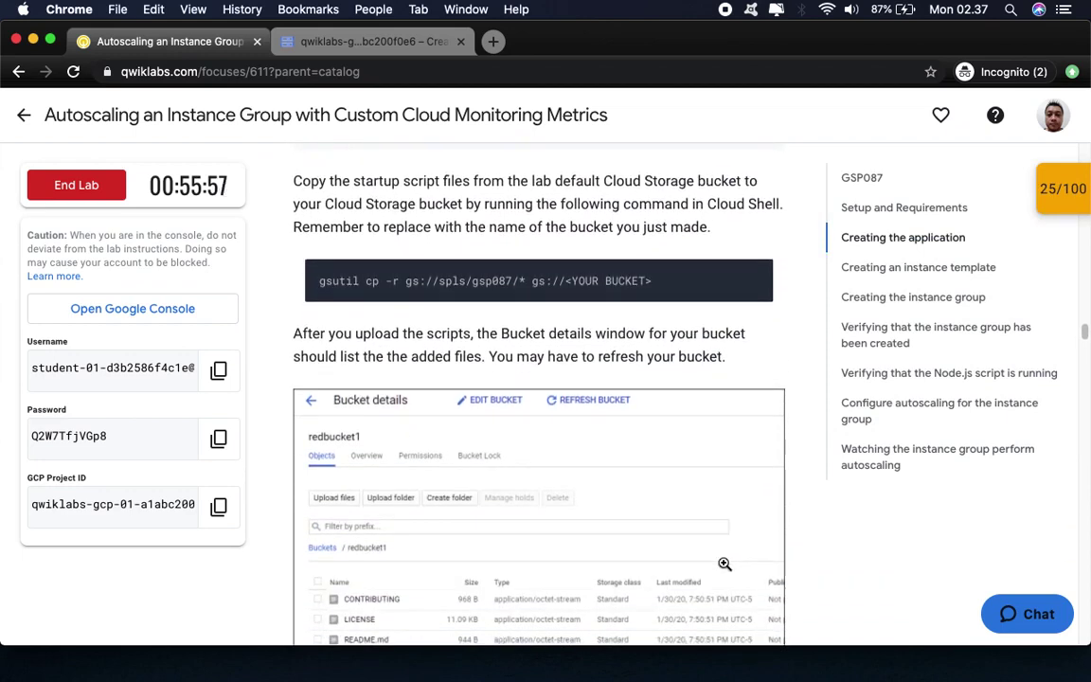
mouse_move(528, 263)
left_click(336, 42)
left_click_drag(562, 608, 576, 355)
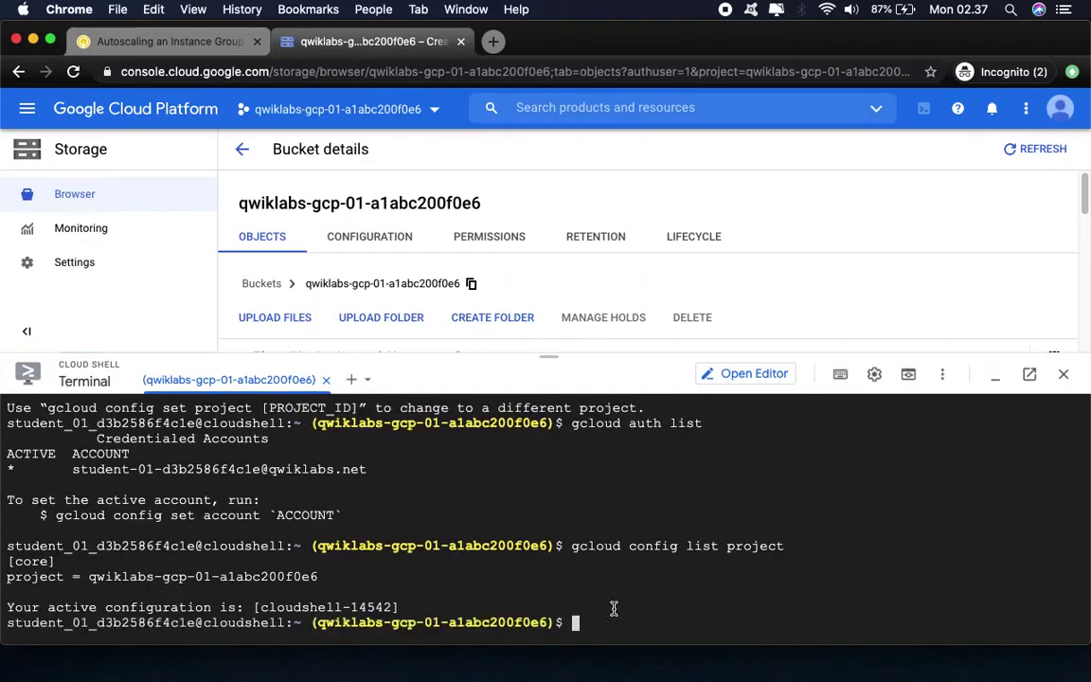
key("super+v")
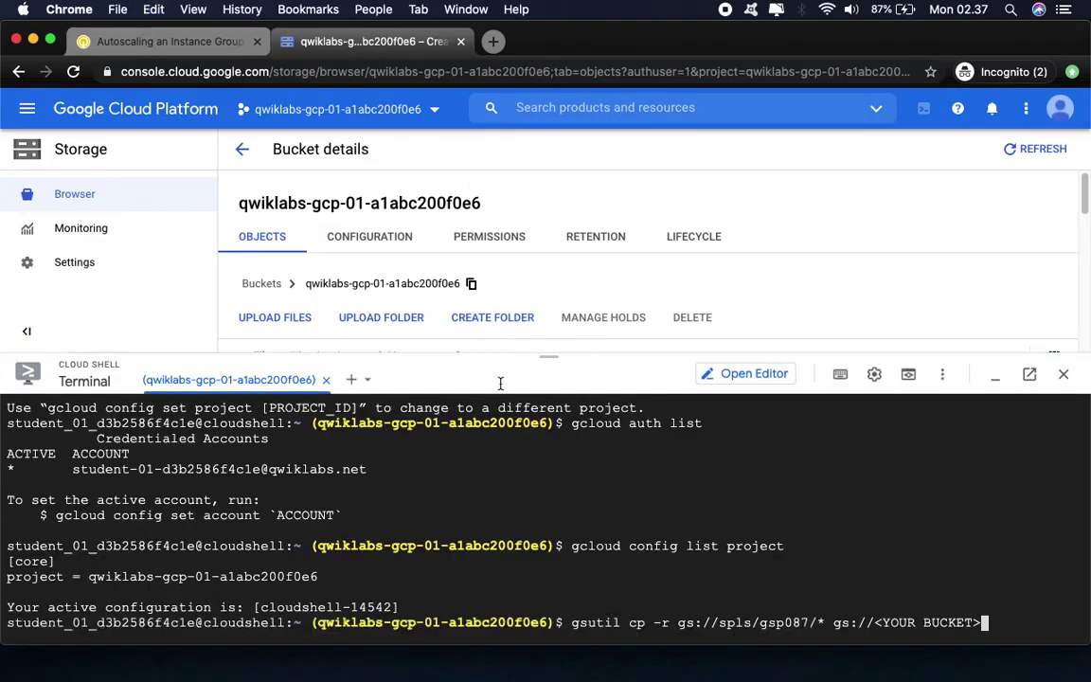
Step: Replace the <YOUR BUCKET> placeholder with the GCP Project ID qwiklabs-gcp-01-a1abc200f0e6 and run the gsutil copy command
left_click(119, 42)
left_click(218, 507)
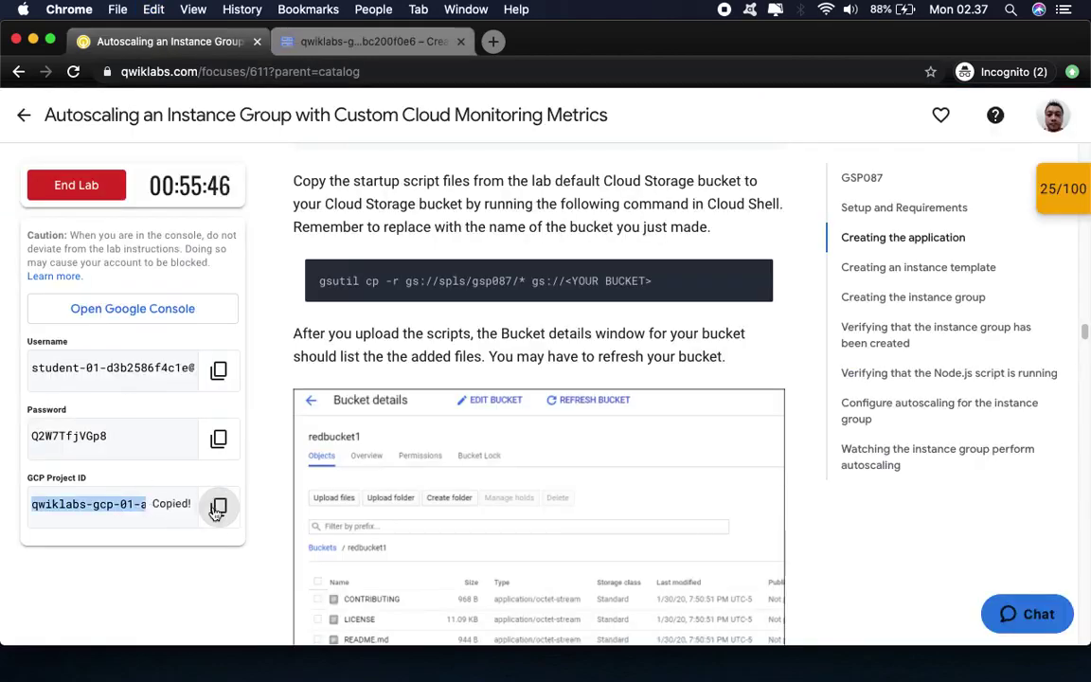
left_click(393, 44)
key("BackSpace")
key("BackSpace")
key("BackSpace")
key("BackSpace")
key("BackSpace")
key("BackSpace")
key("BackSpace")
key("BackSpace")
key("BackSpace")
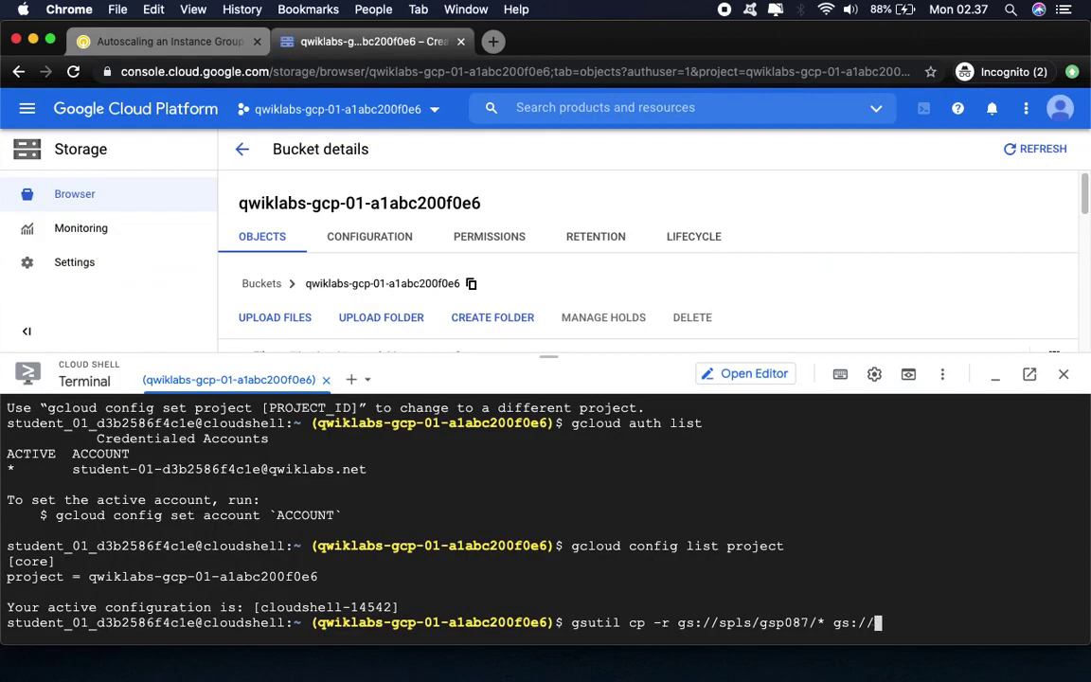
key("super+v")
key("Return")
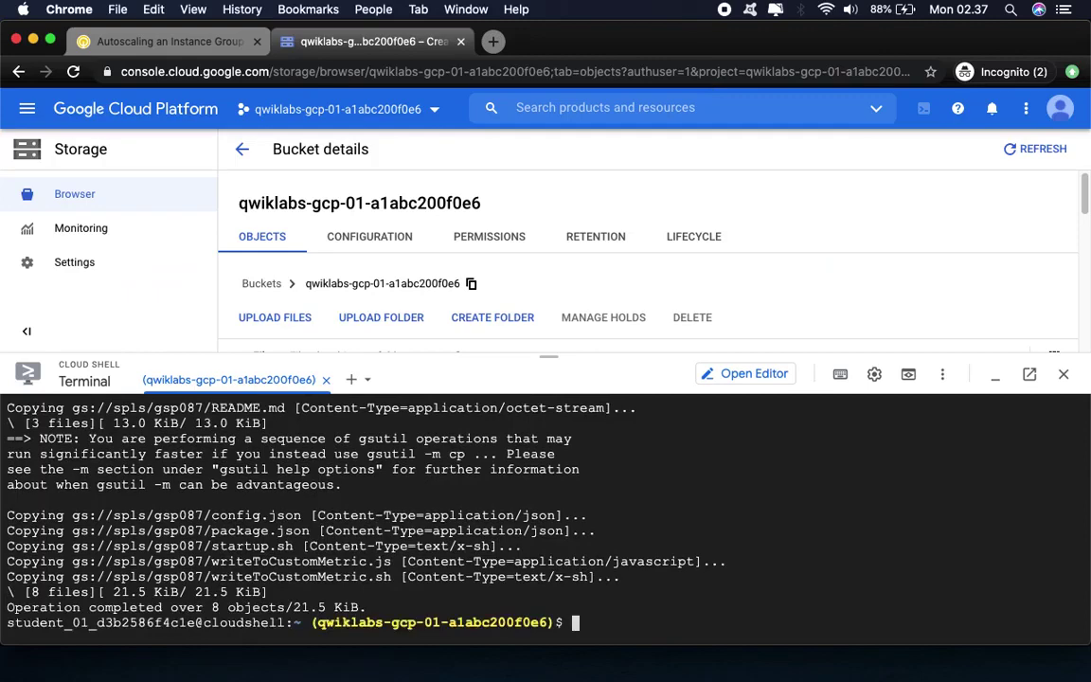
Step: Shrink Cloud Shell, refresh and reopen the bucket to check its copied files, and enlarge the terminal again
left_click_drag(554, 357, 536, 605)
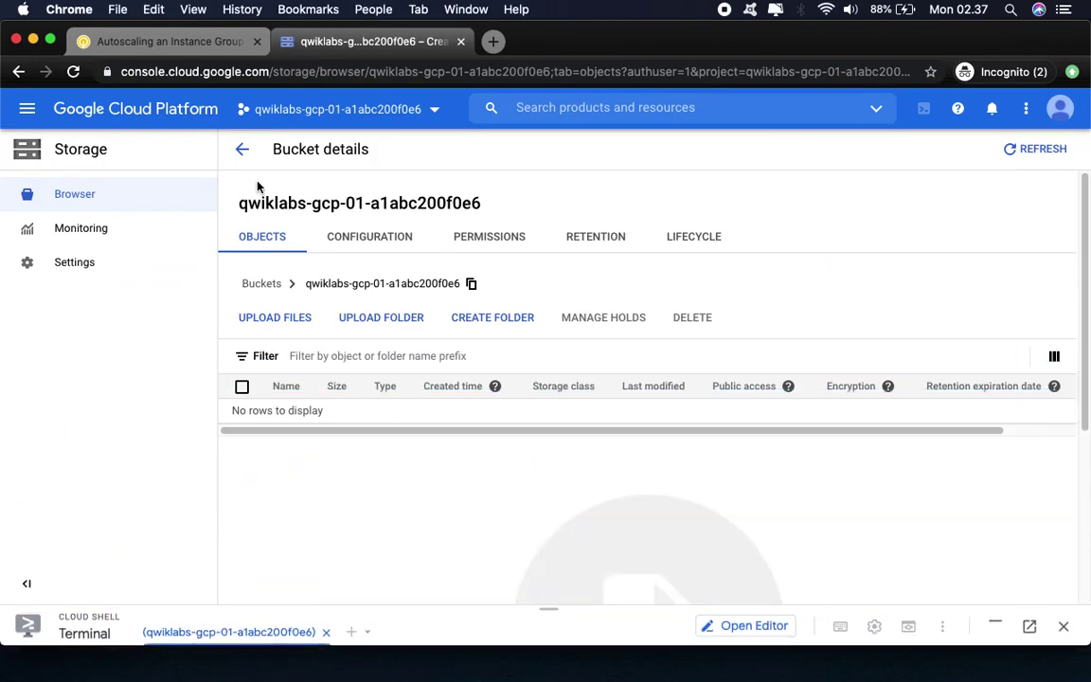
left_click(1023, 147)
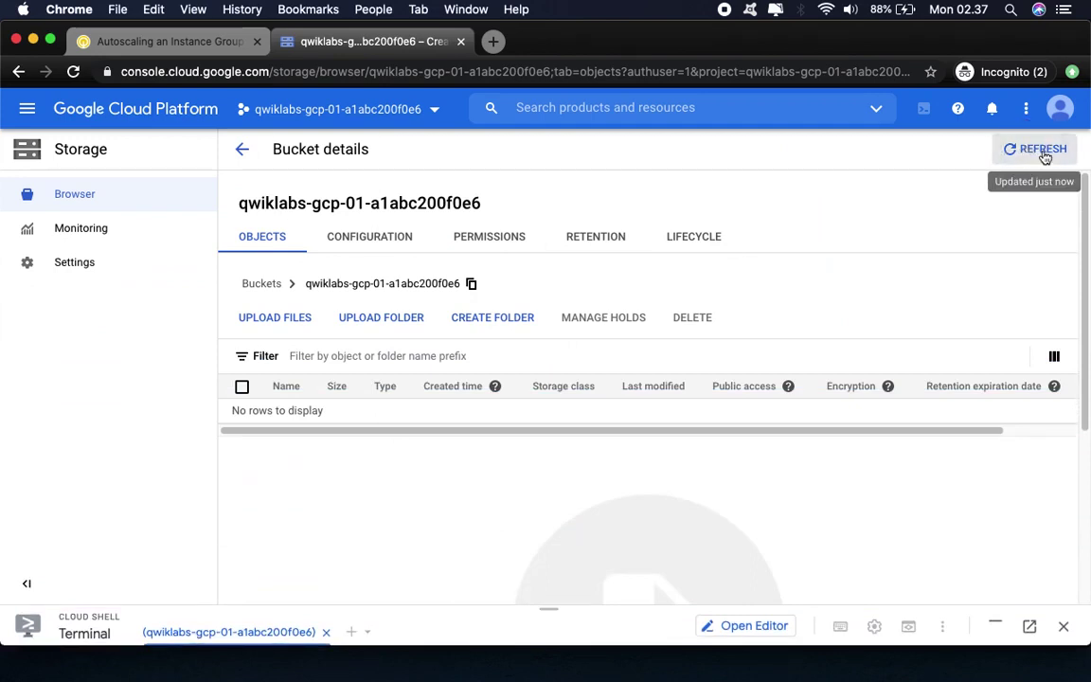
left_click(242, 151)
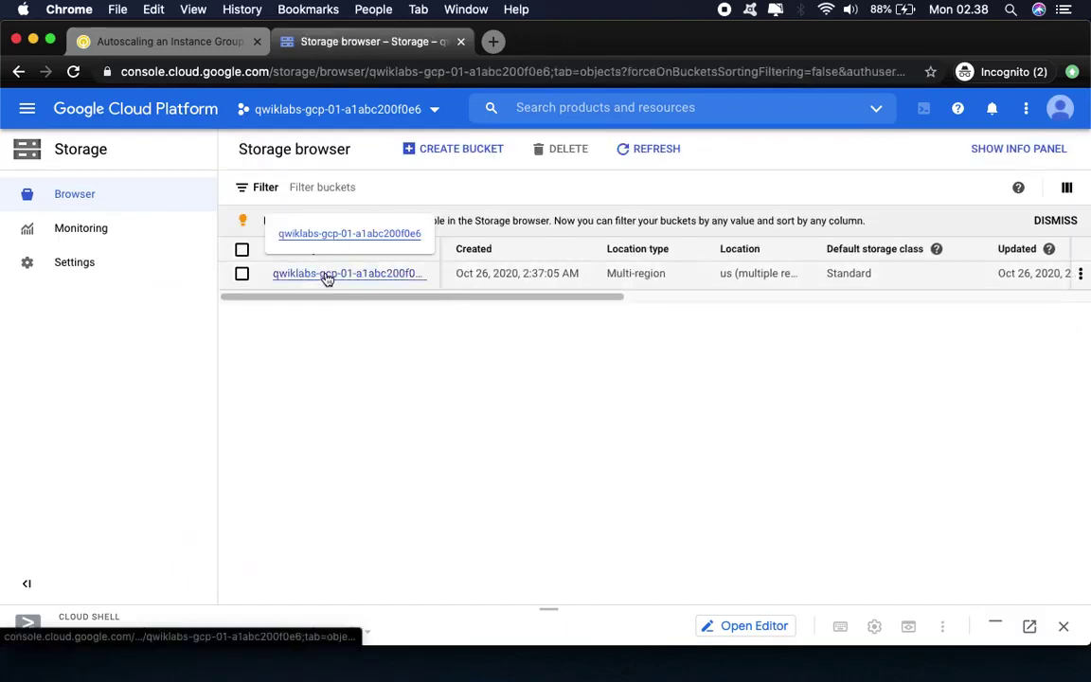
left_click(326, 277)
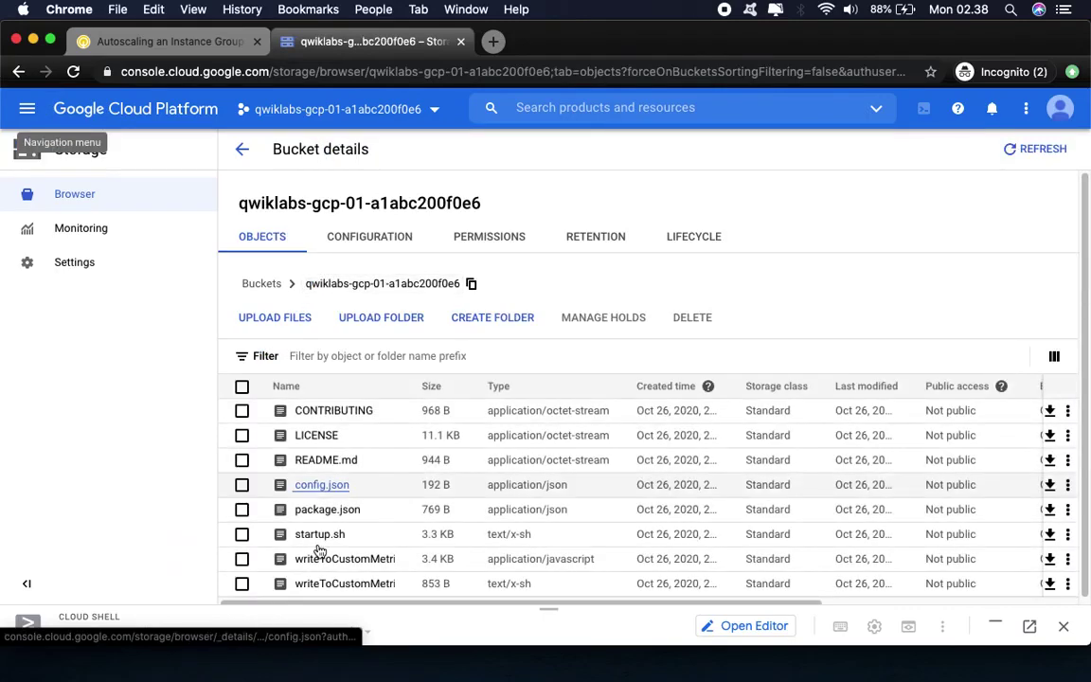
left_click_drag(548, 608, 565, 285)
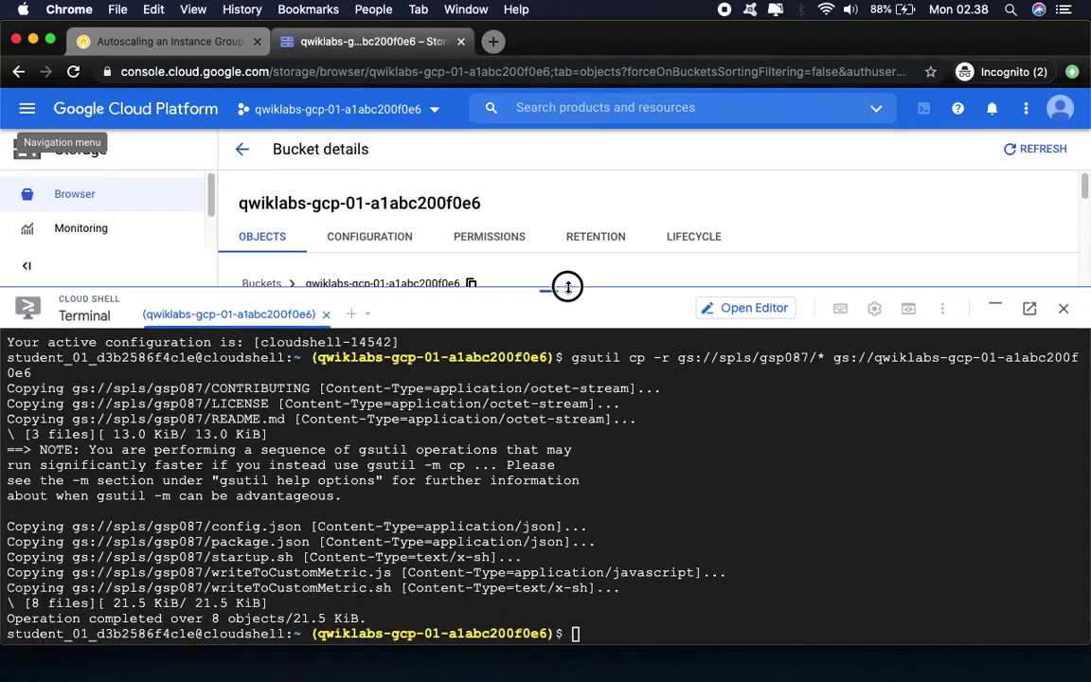
Step: Read the lab's Understanding the code components section and the beginning of Creating an instance template
left_click(149, 48)
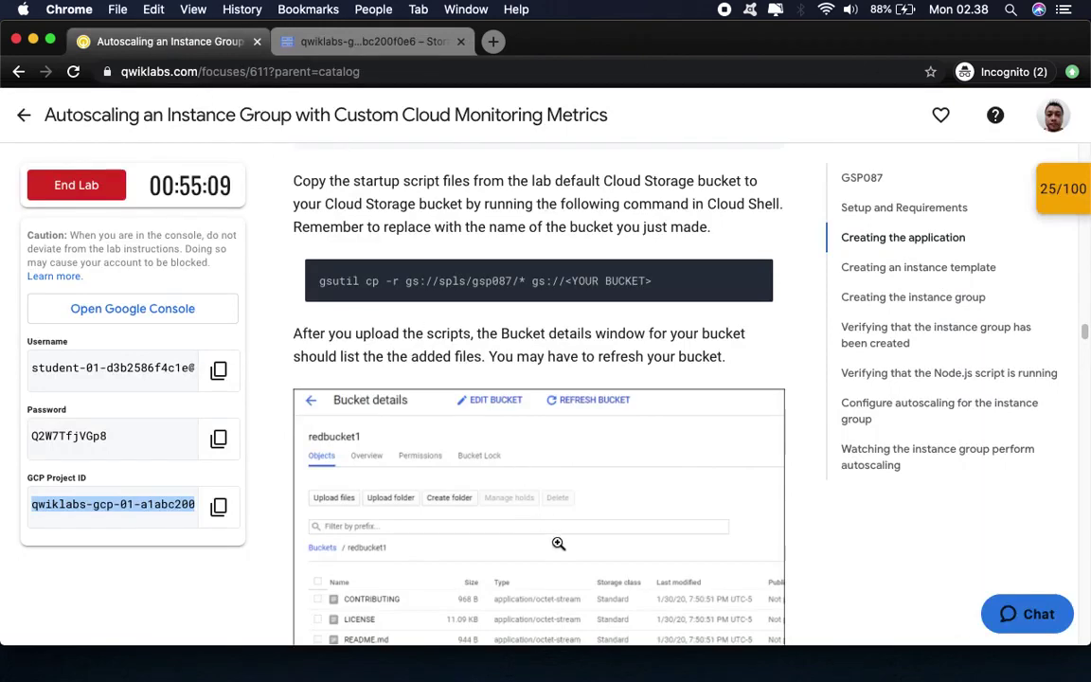
scroll(557, 540, "down", 5)
scroll(557, 540, "down", 5)
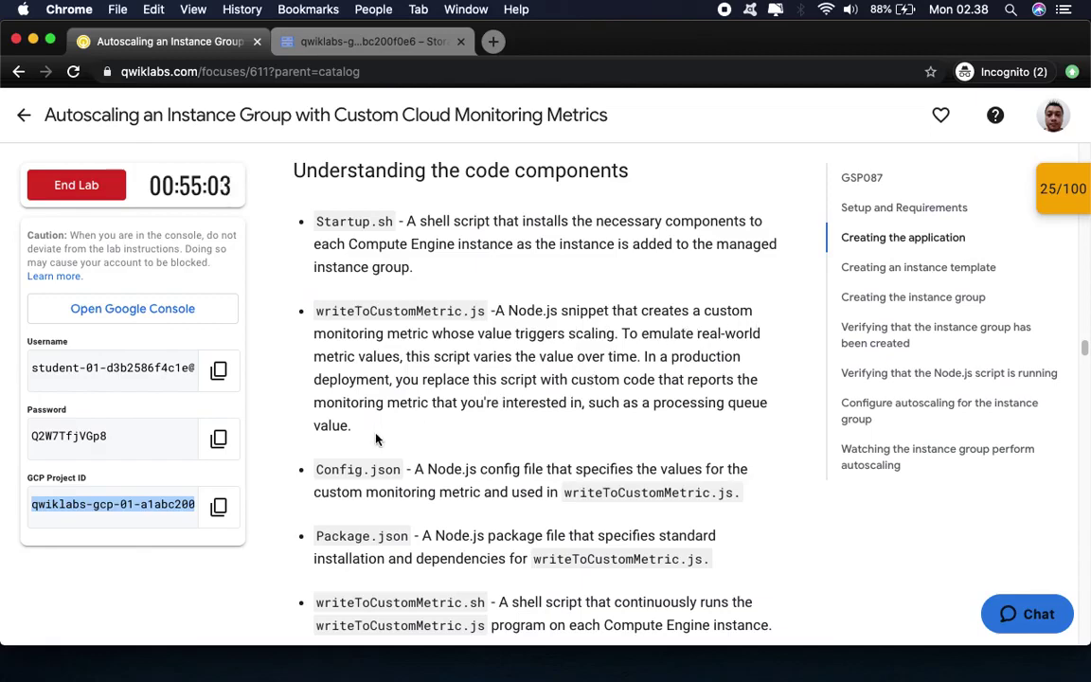
scroll(569, 527, "down", 5)
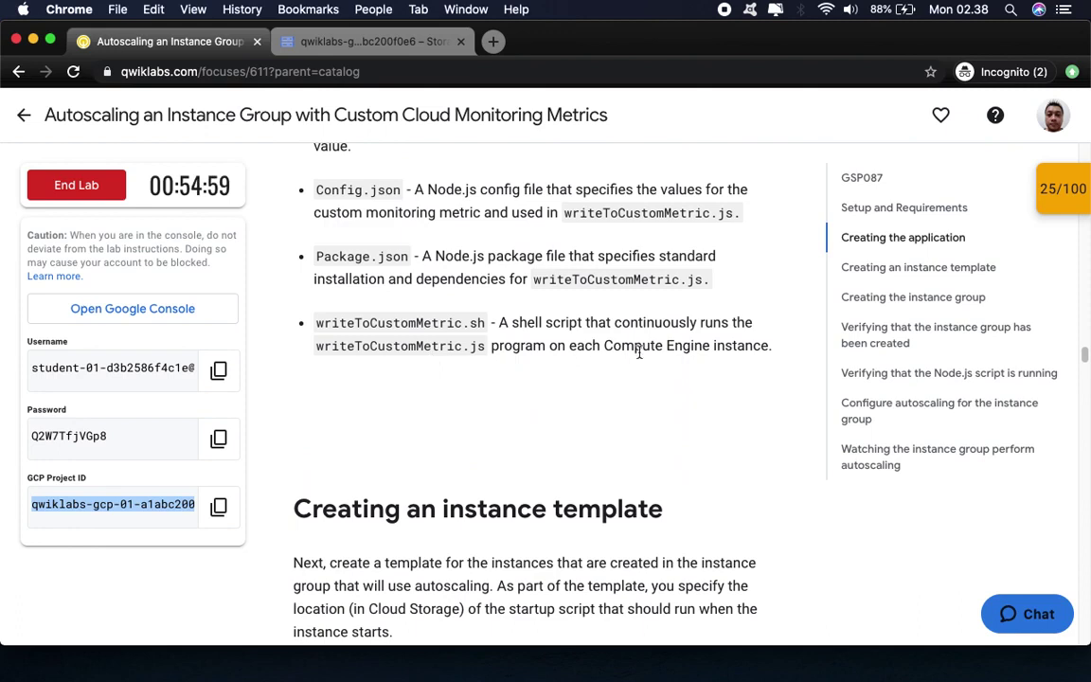
scroll(729, 402, "down", 5)
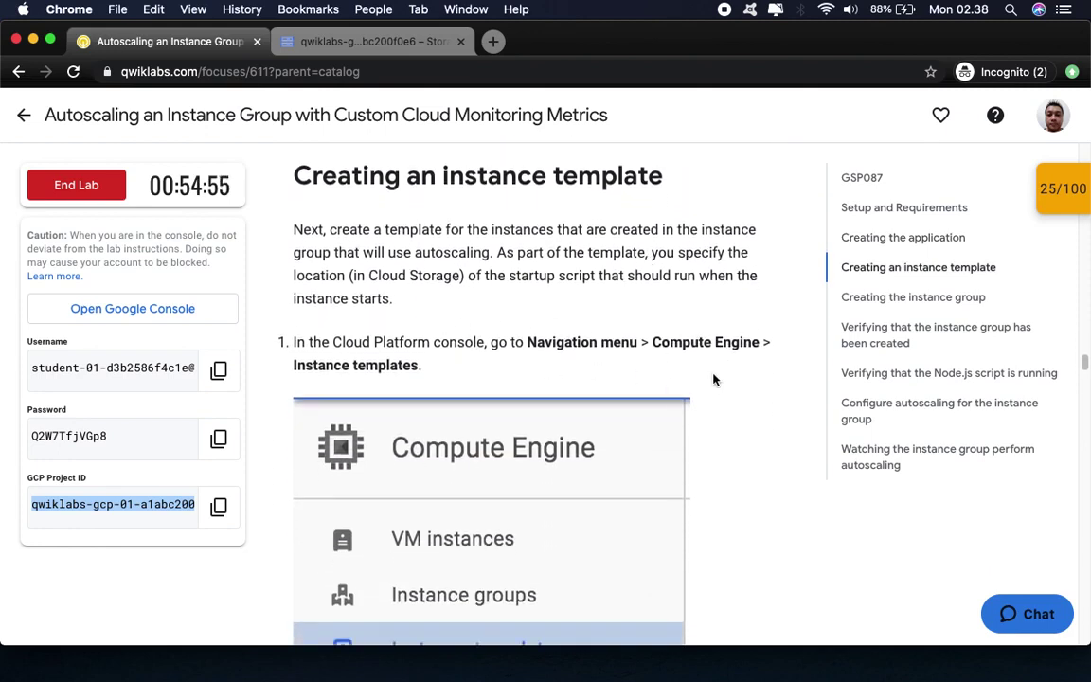
scroll(733, 423, "down", 3)
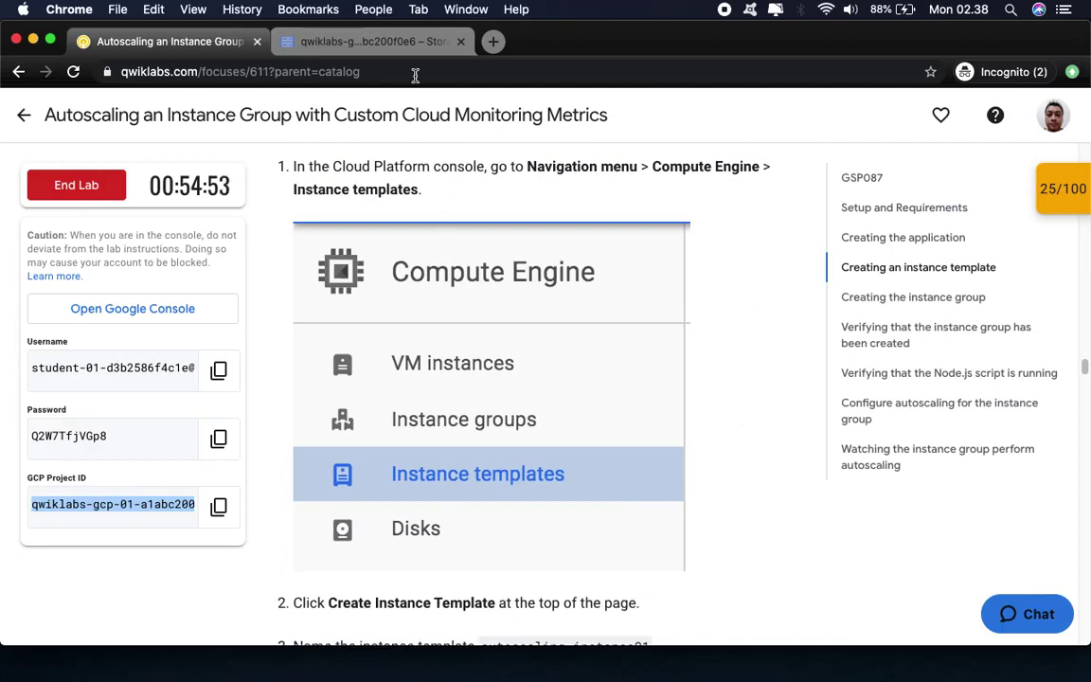
Step: Open the Compute Engine instance templates page in the Google Cloud Console, shrink Cloud Shell, and close the Learn panel
left_click(349, 44)
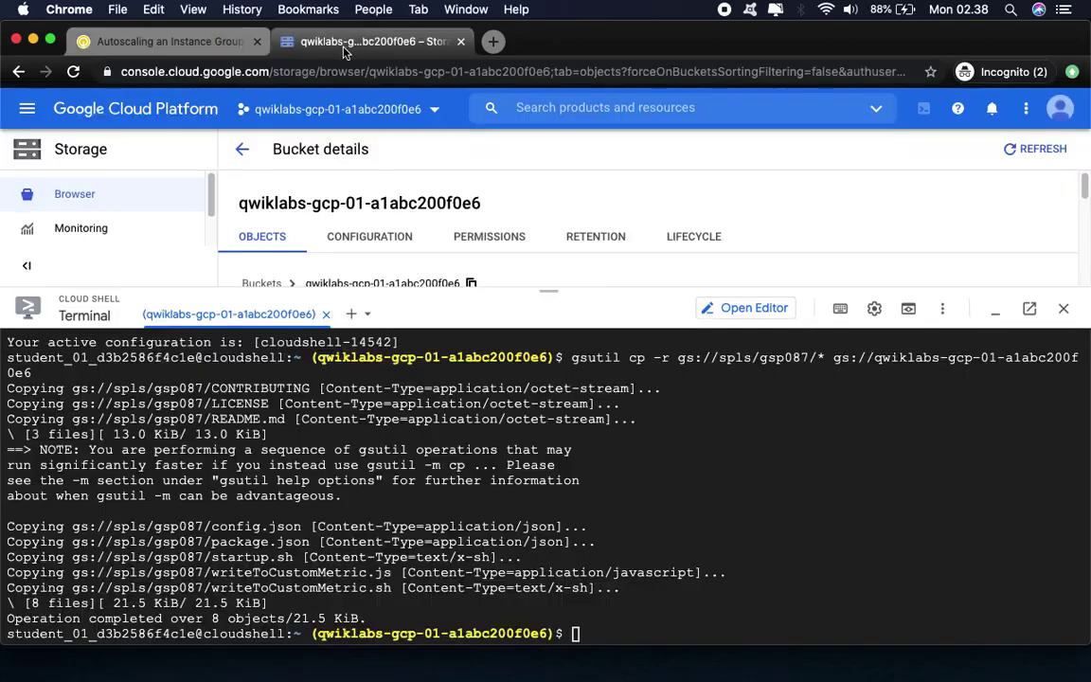
left_click(28, 110)
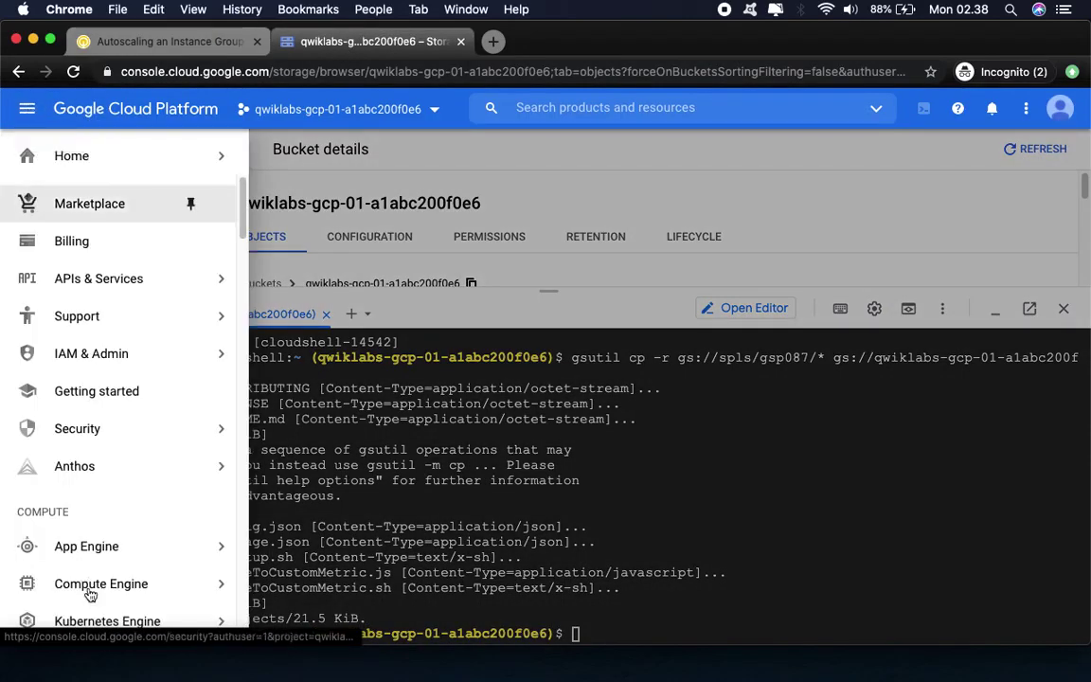
mouse_move(97, 599)
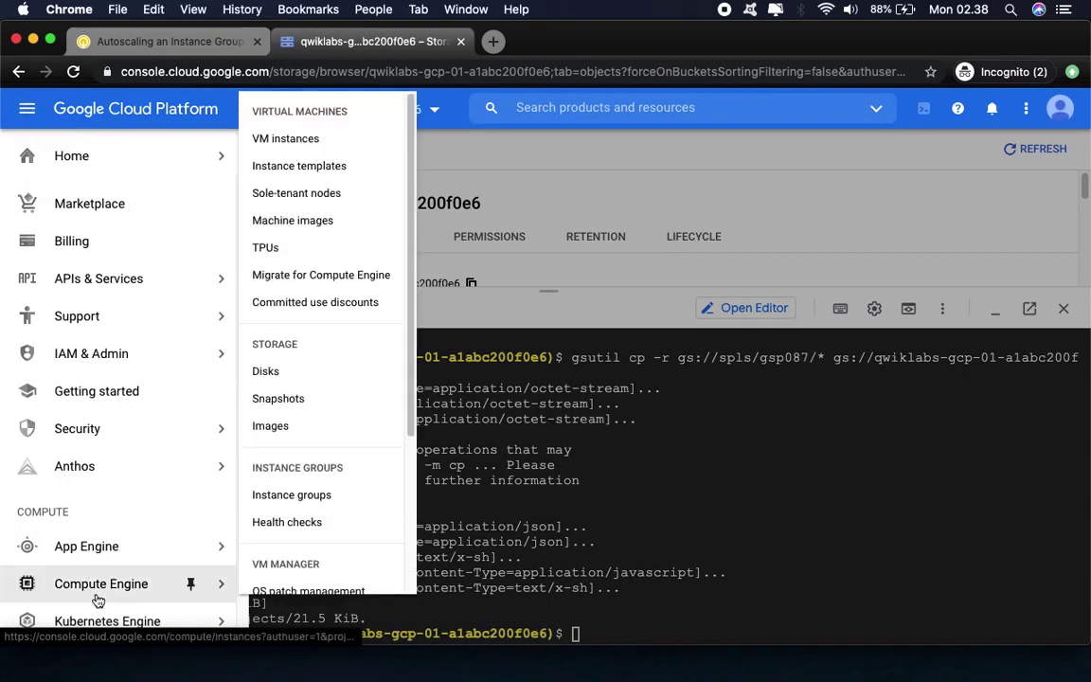
left_click(307, 159)
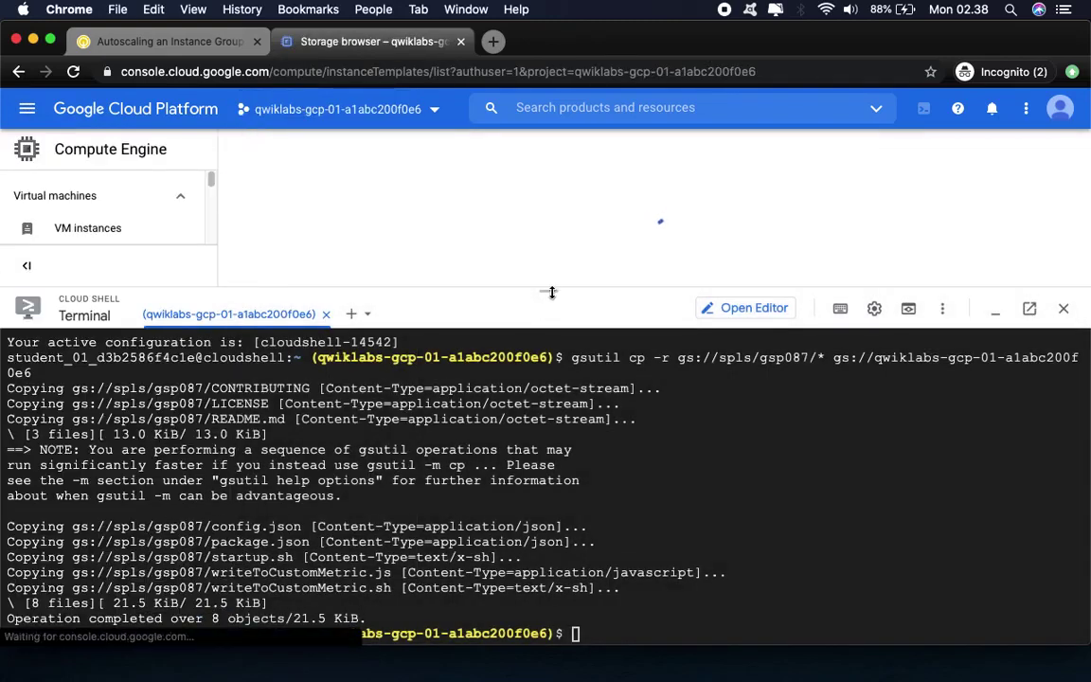
left_click_drag(549, 292, 542, 488)
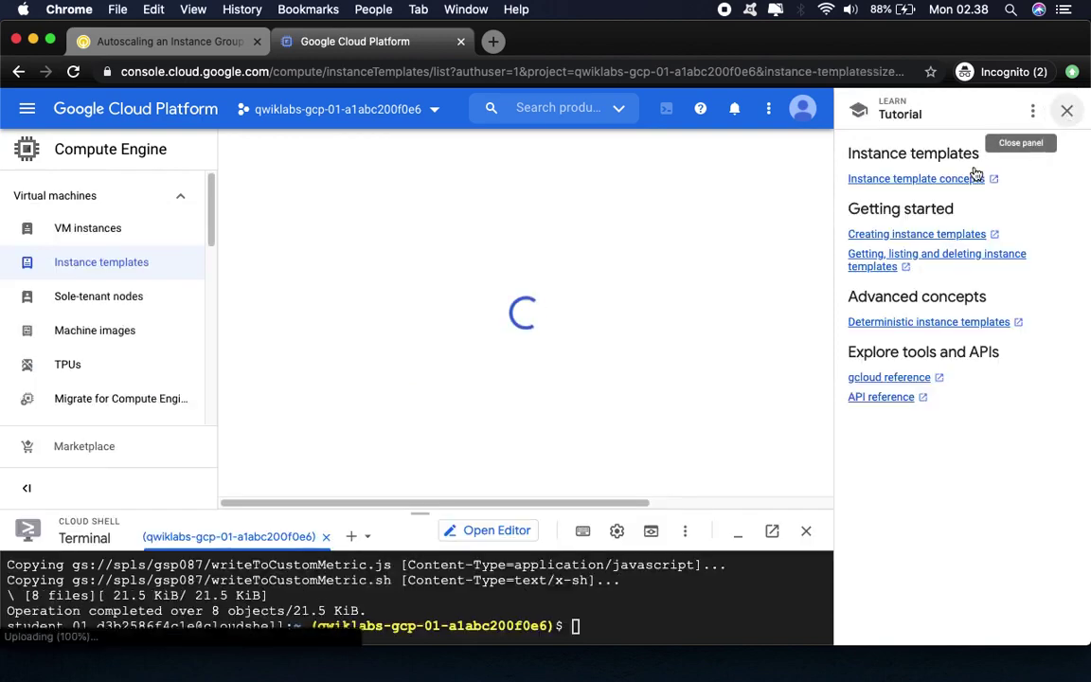
left_click(1065, 111)
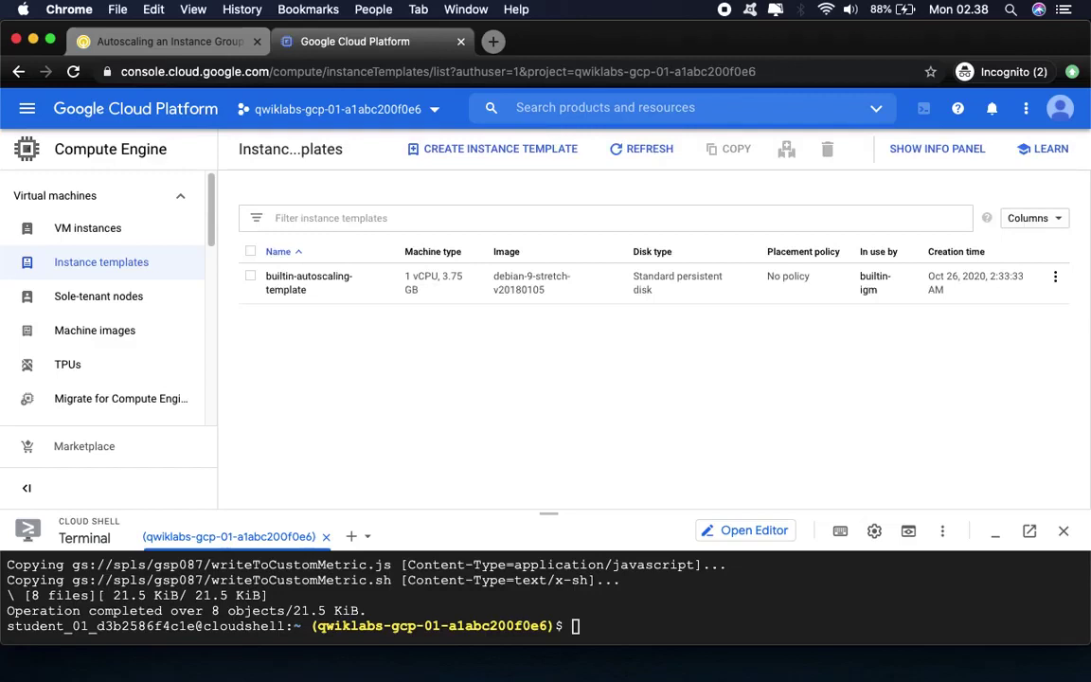
Step: Start a new instance template and name it autoscaling-instance01, copying the name from the lab instructions
left_click(481, 148)
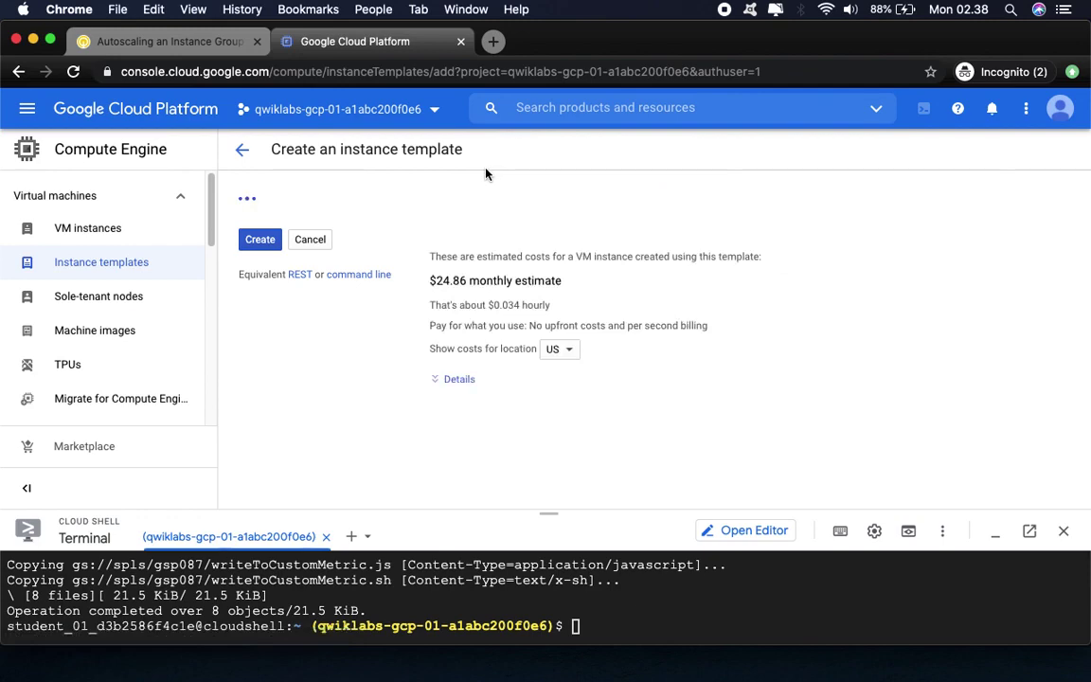
left_click(157, 40)
scroll(548, 473, "down", 8)
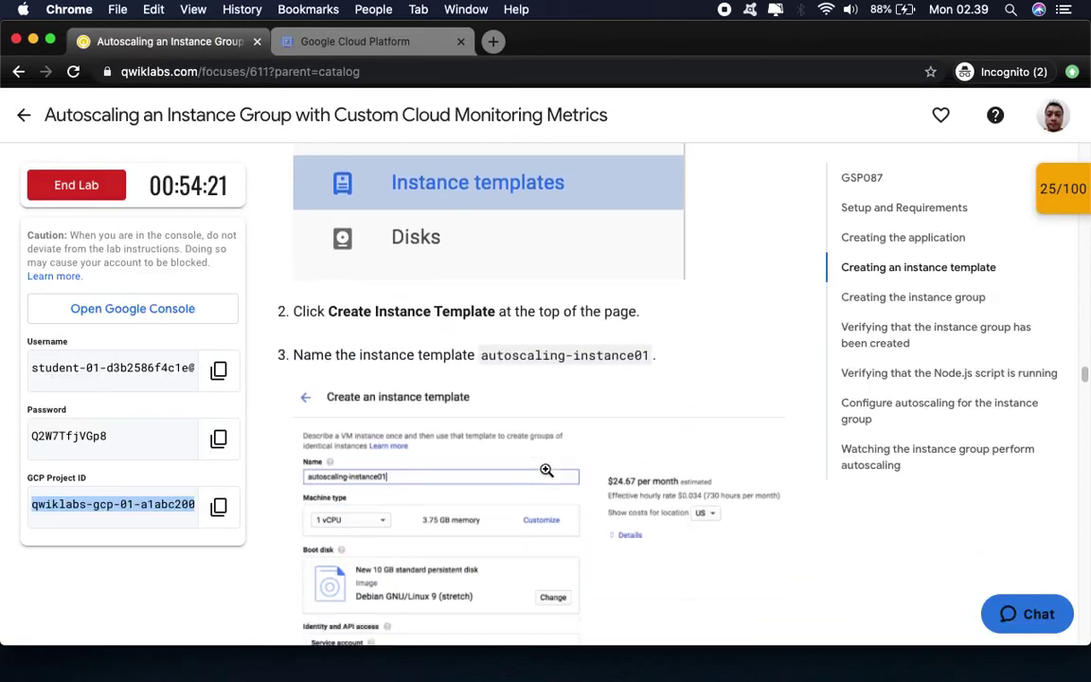
left_click_drag(480, 228, 651, 230)
scroll(638, 227, "down", 1)
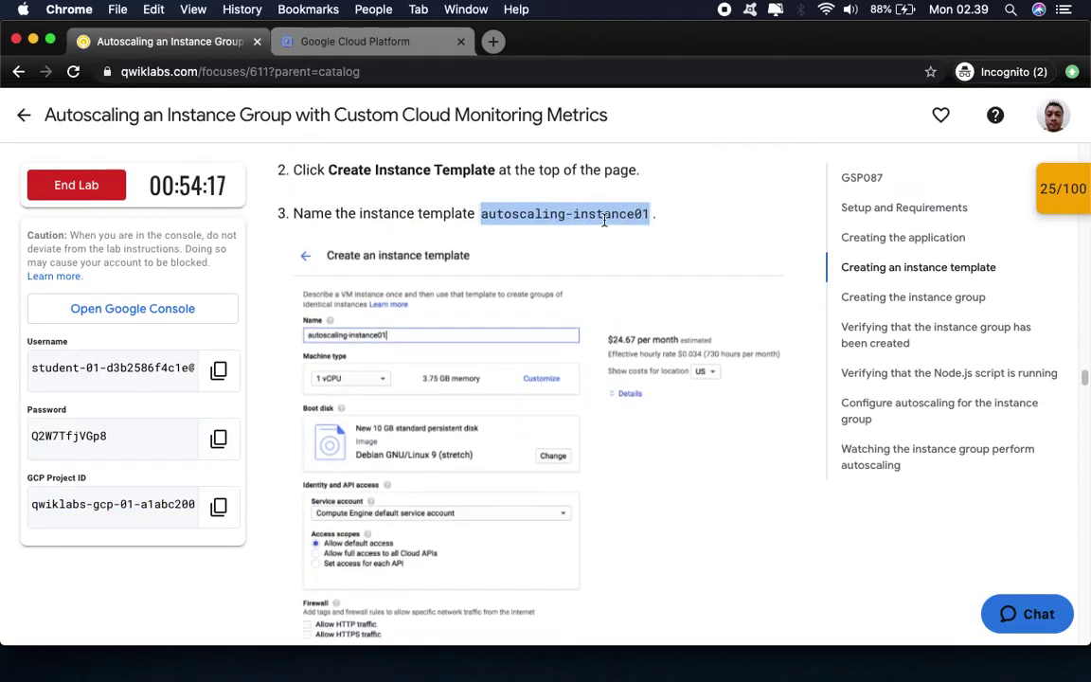
right_click(536, 189)
left_click(570, 224)
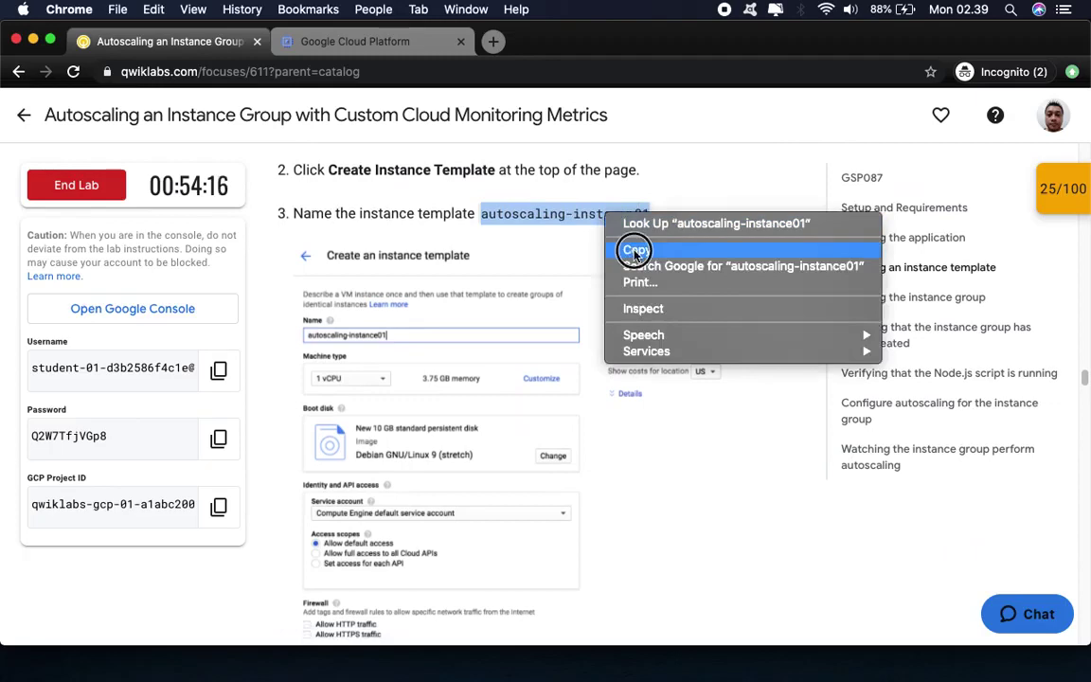
left_click(341, 37)
key("super+a")
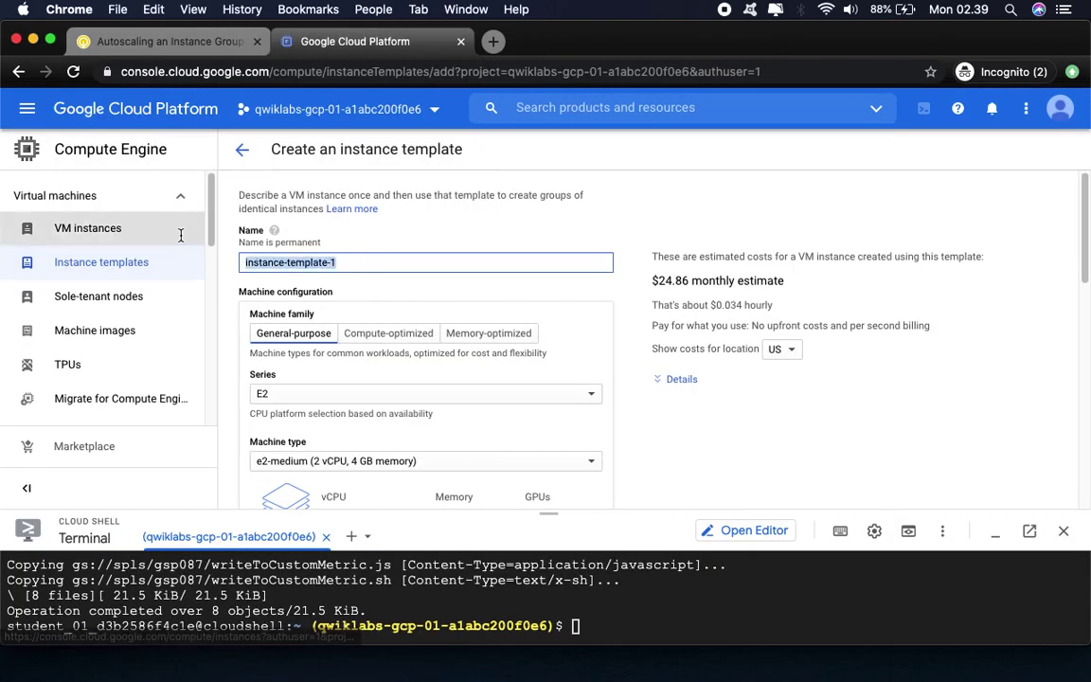
key("super+v")
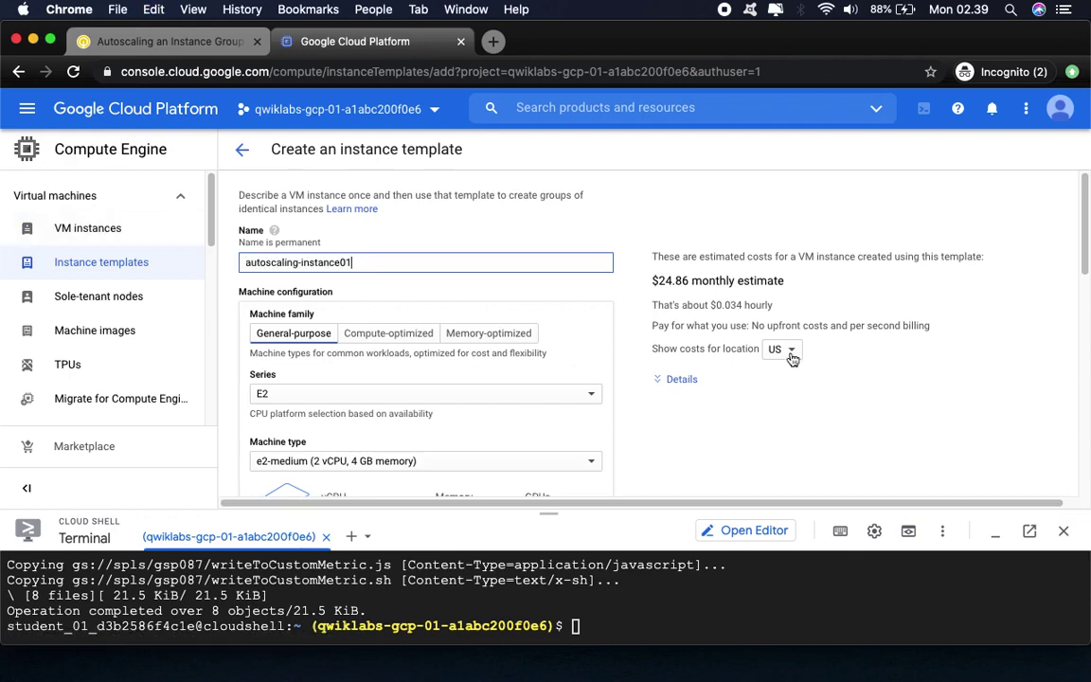
Step: Check the lab's template instructions and expand the Management, security, disks, networking, sole tenancy options in the instance template form
left_click(180, 46)
scroll(485, 375, "down", 5)
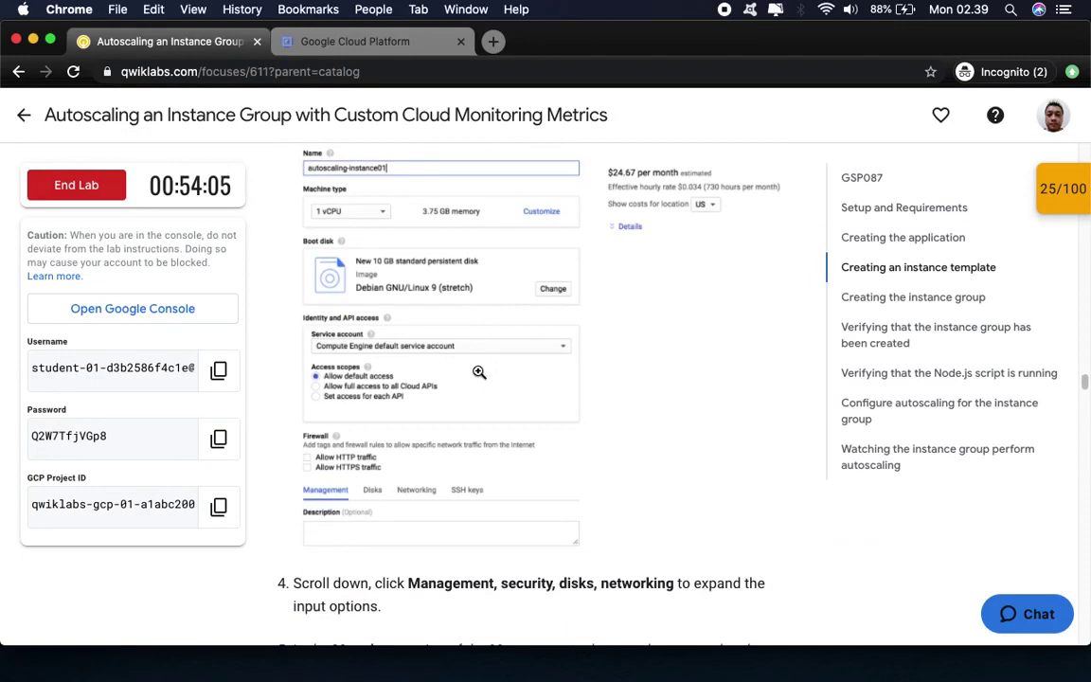
scroll(479, 372, "down", 12)
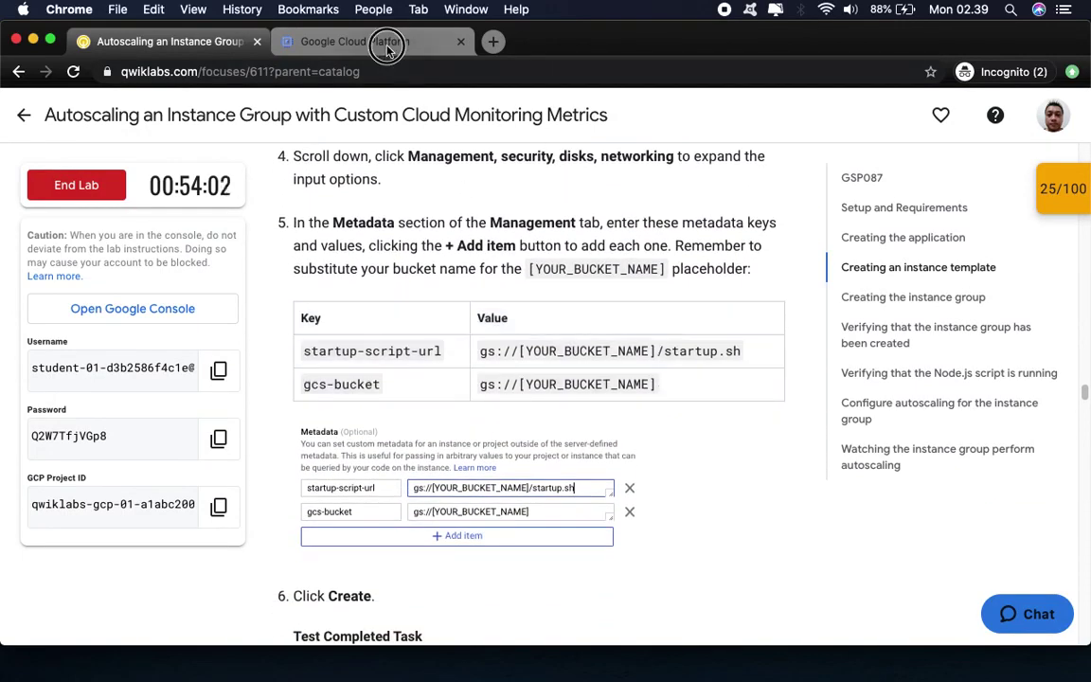
left_click(352, 42)
scroll(559, 384, "down", 2)
scroll(568, 421, "down", 6)
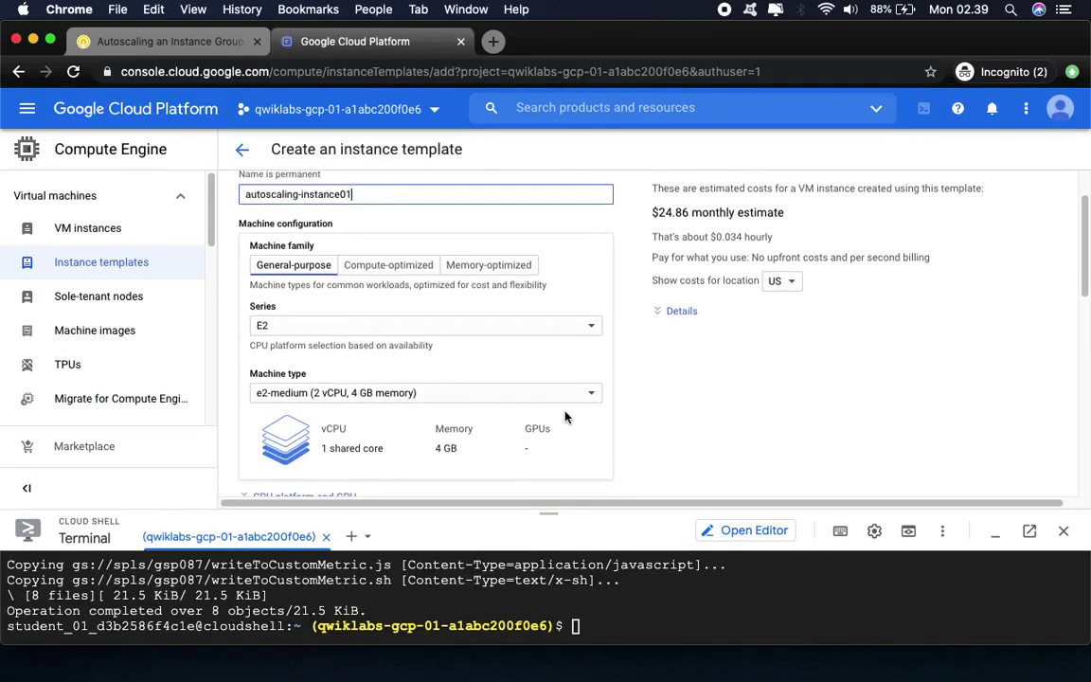
scroll(565, 416, "down", 6)
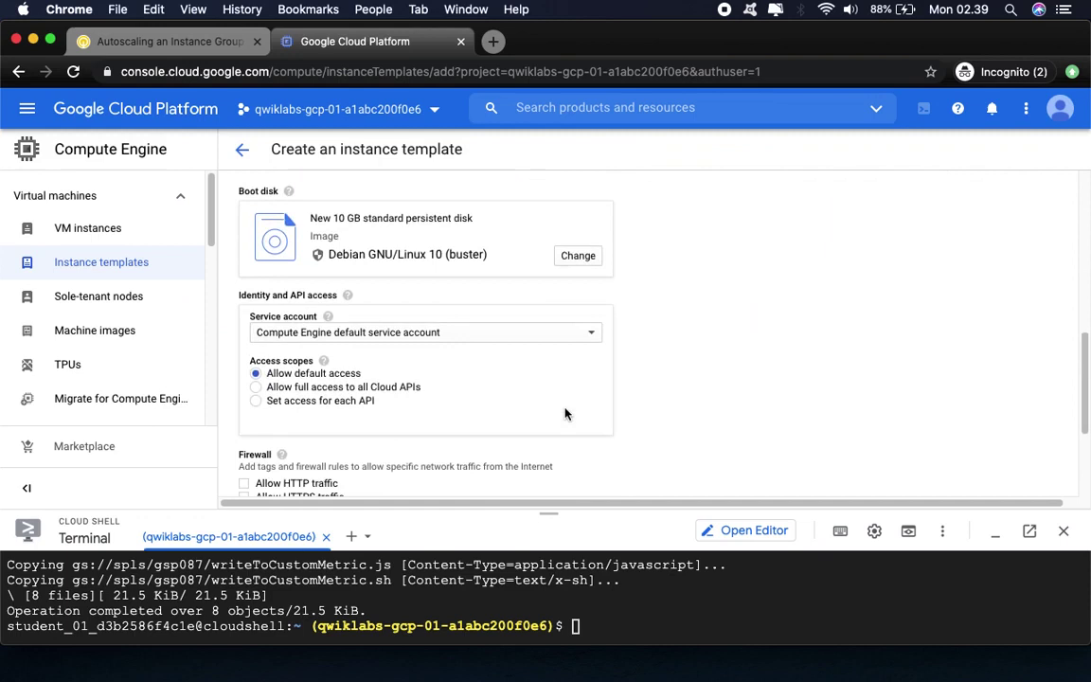
scroll(565, 414, "down", 5)
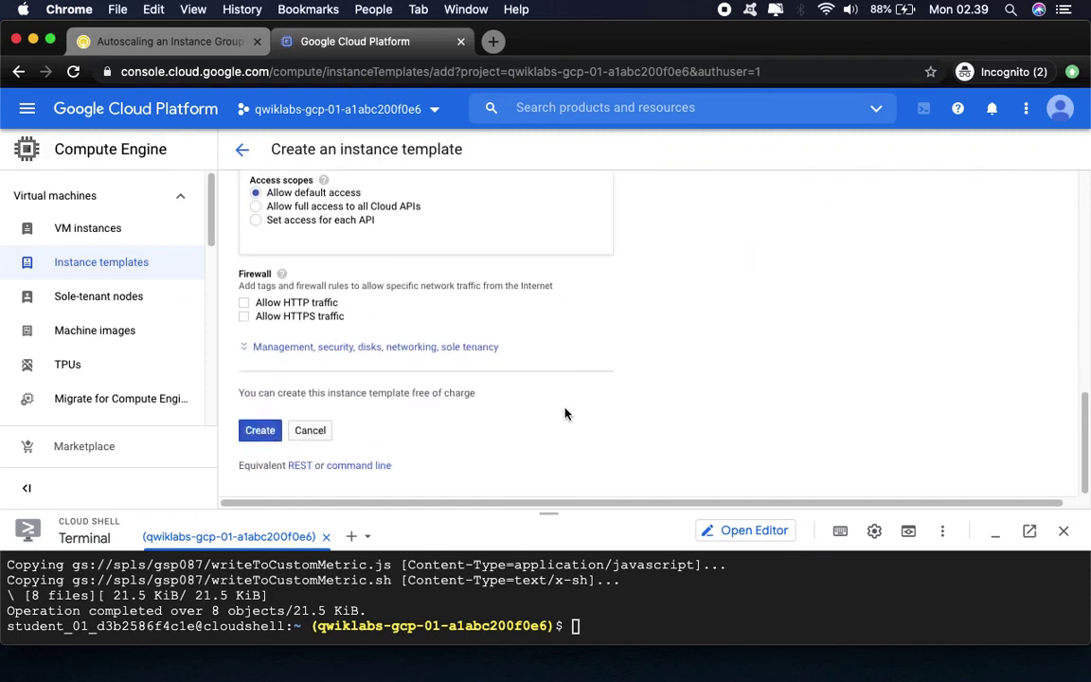
left_click(389, 352)
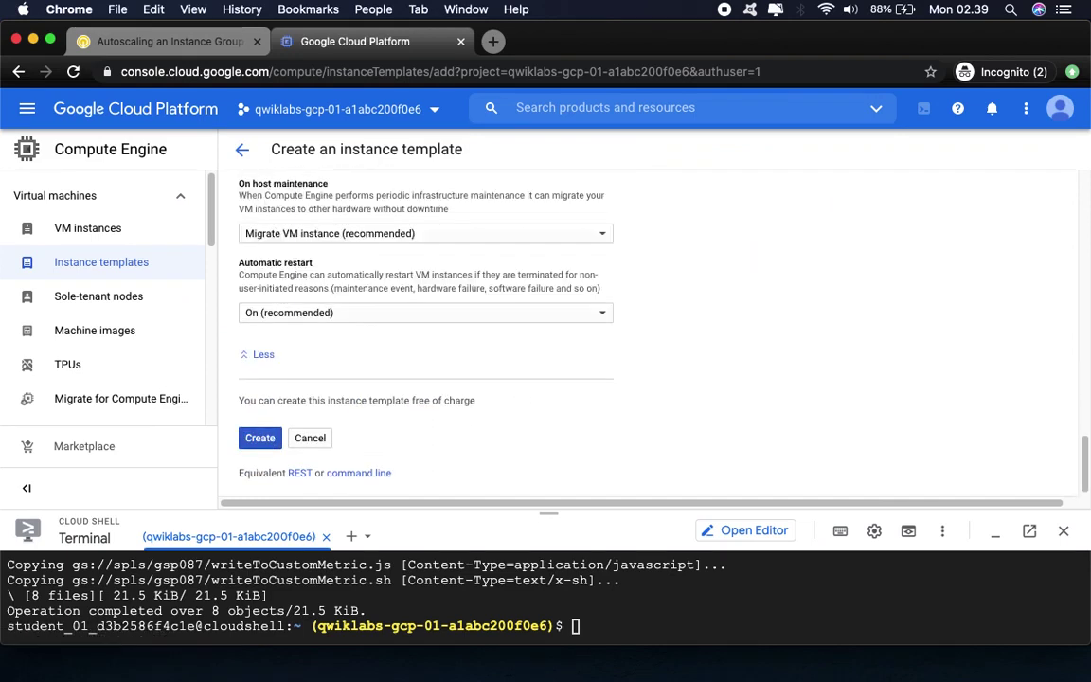
scroll(590, 369, "up", 6)
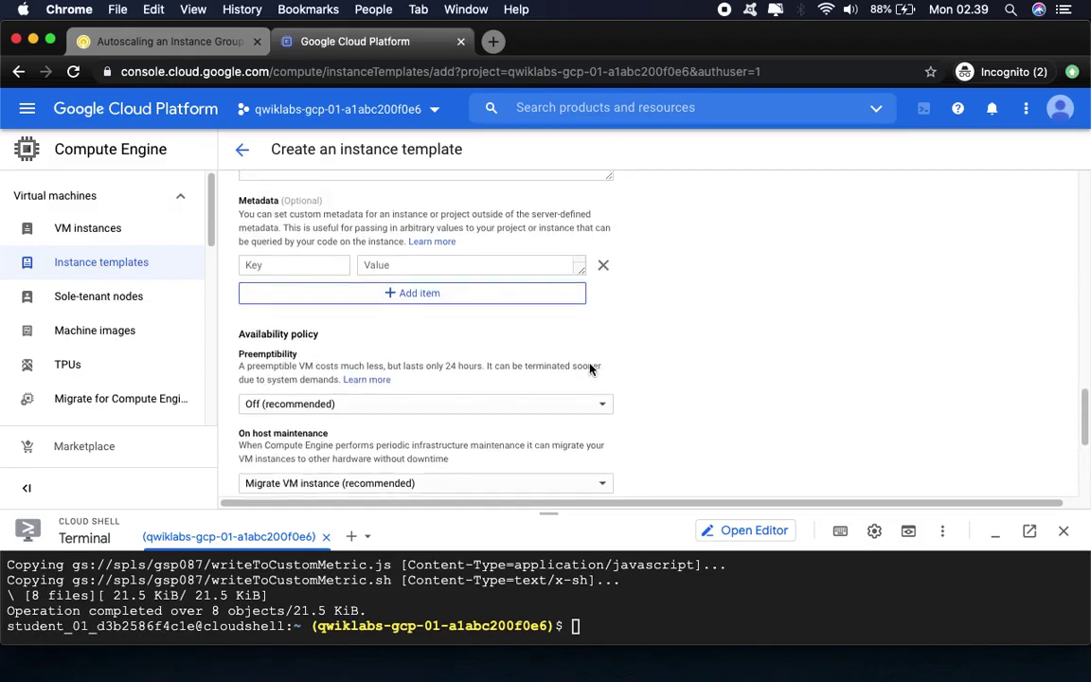
Step: Enter startup-script-url as the first metadata key of the instance template, copying it from the lab's key table
left_click(173, 41)
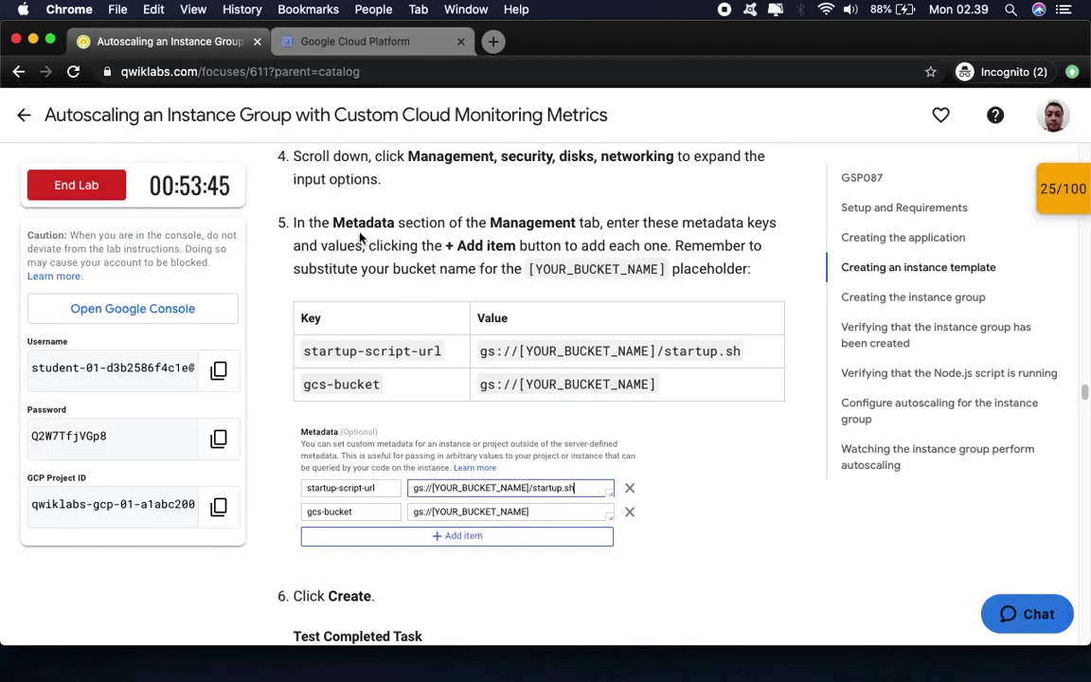
left_click_drag(331, 222, 401, 230)
left_click(374, 45)
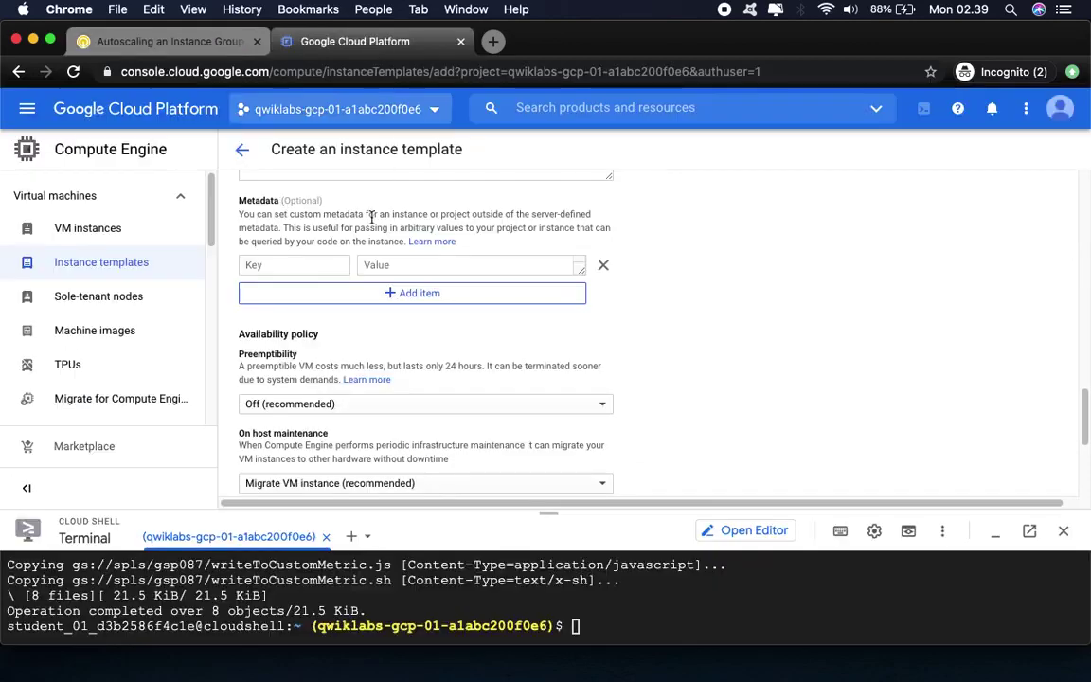
left_click(202, 44)
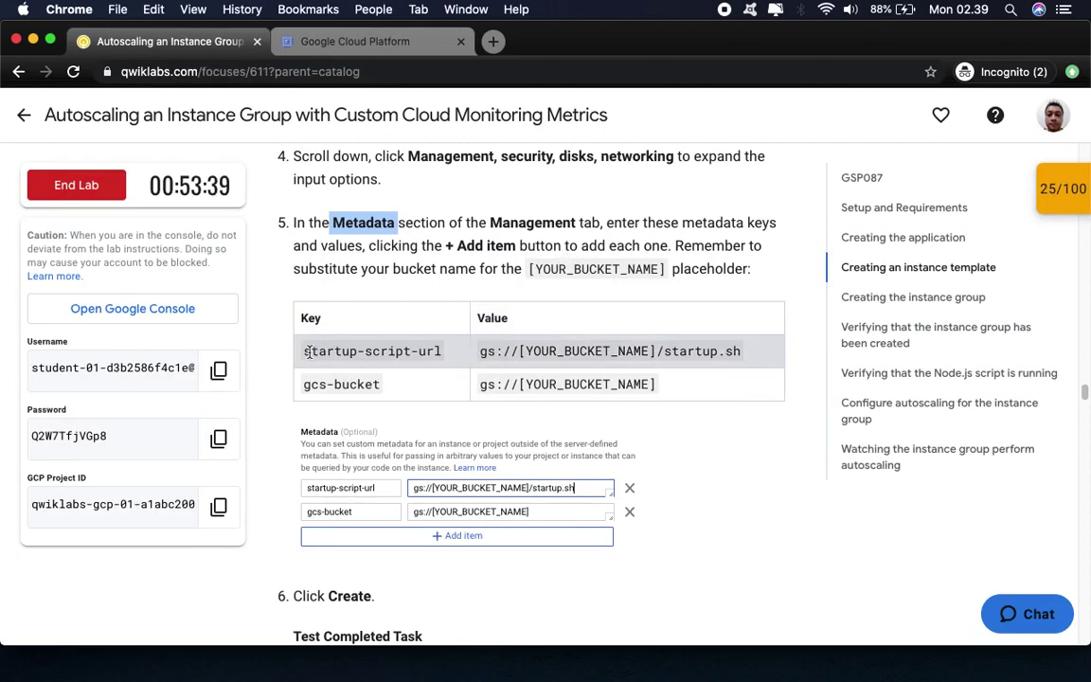
left_click_drag(306, 351, 441, 352)
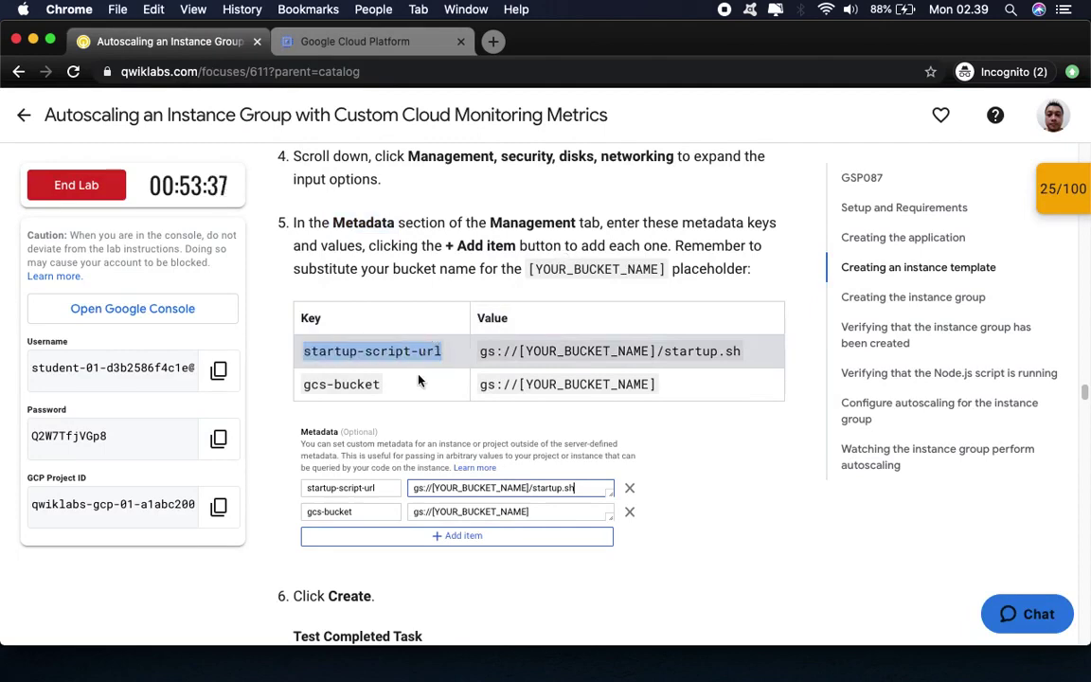
left_click(341, 42)
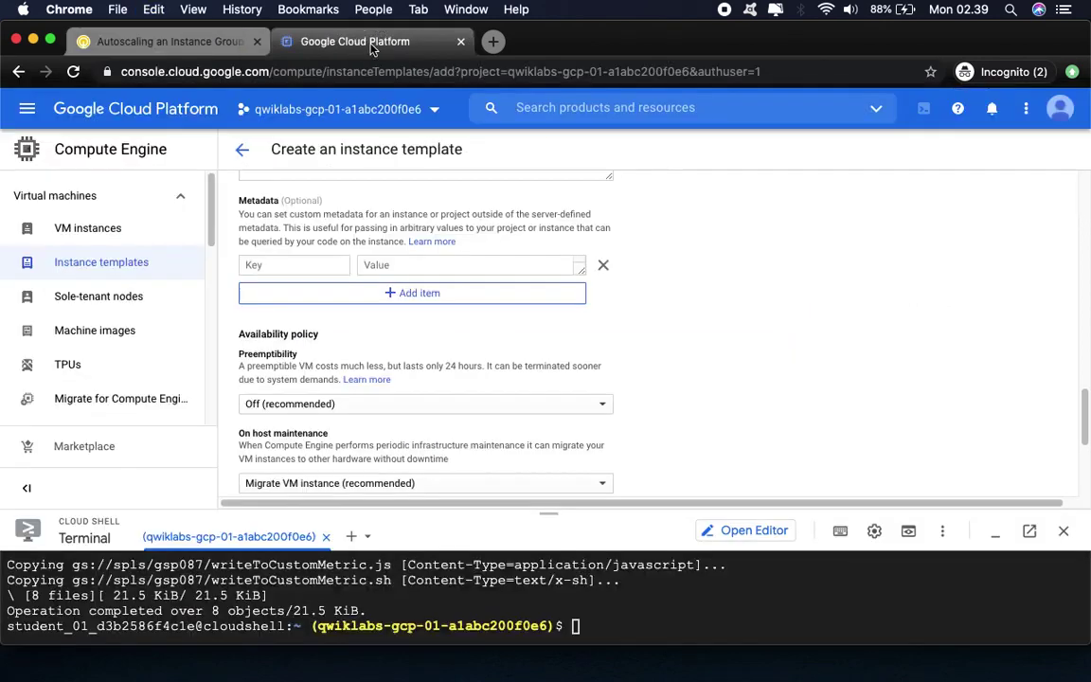
left_click(303, 264)
key("super+v")
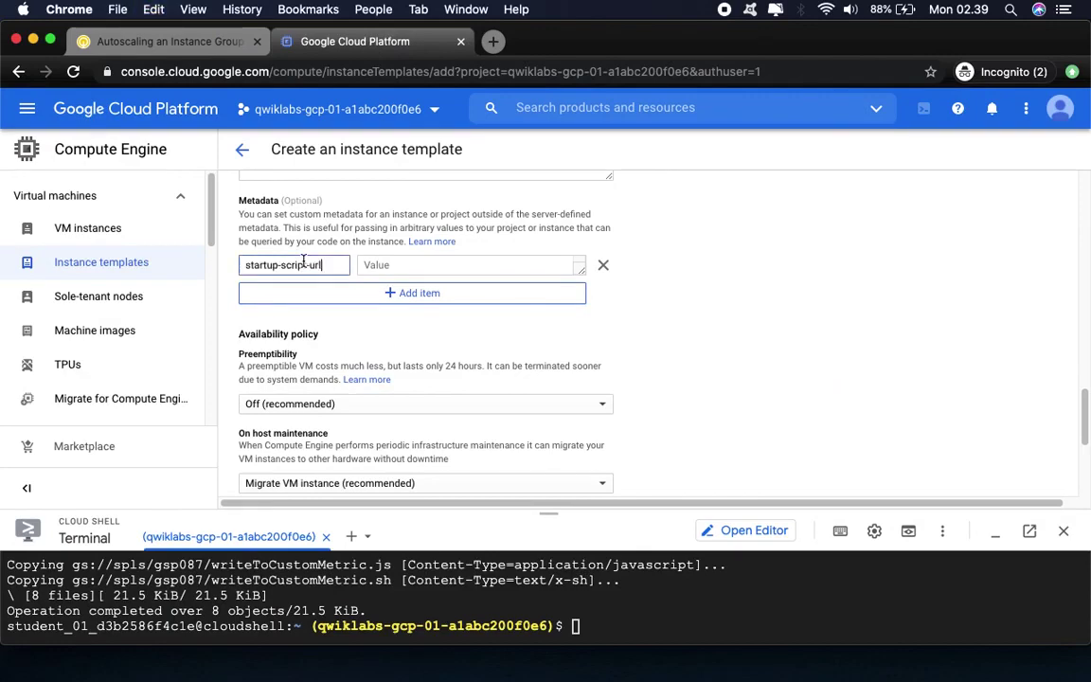
Step: Copy gs://[YOUR_BUCKET_NAME]/startup.sh from the lab into the value of the startup-script-url metadata item
left_click(206, 43)
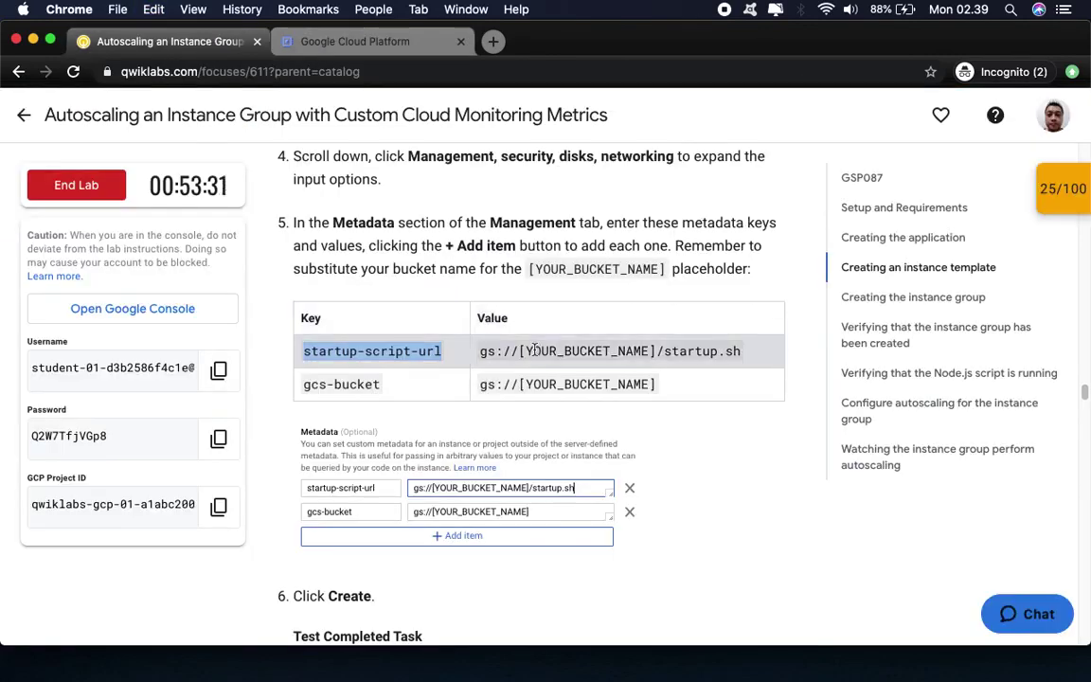
left_click_drag(483, 352, 746, 352)
key("super+c")
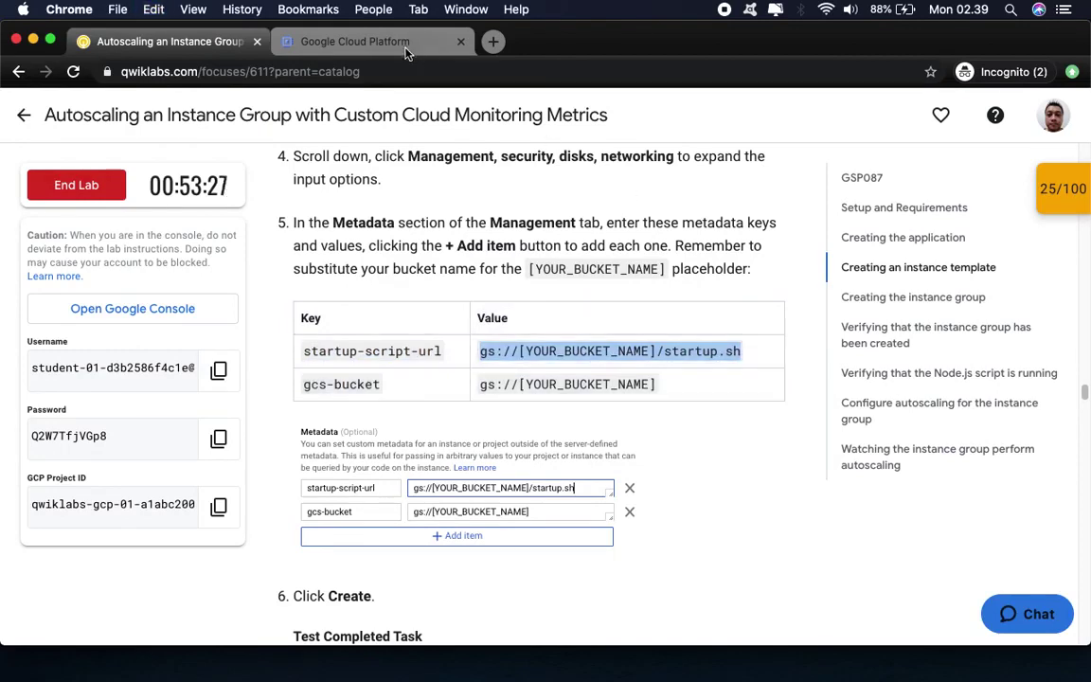
left_click(361, 42)
left_click(429, 265)
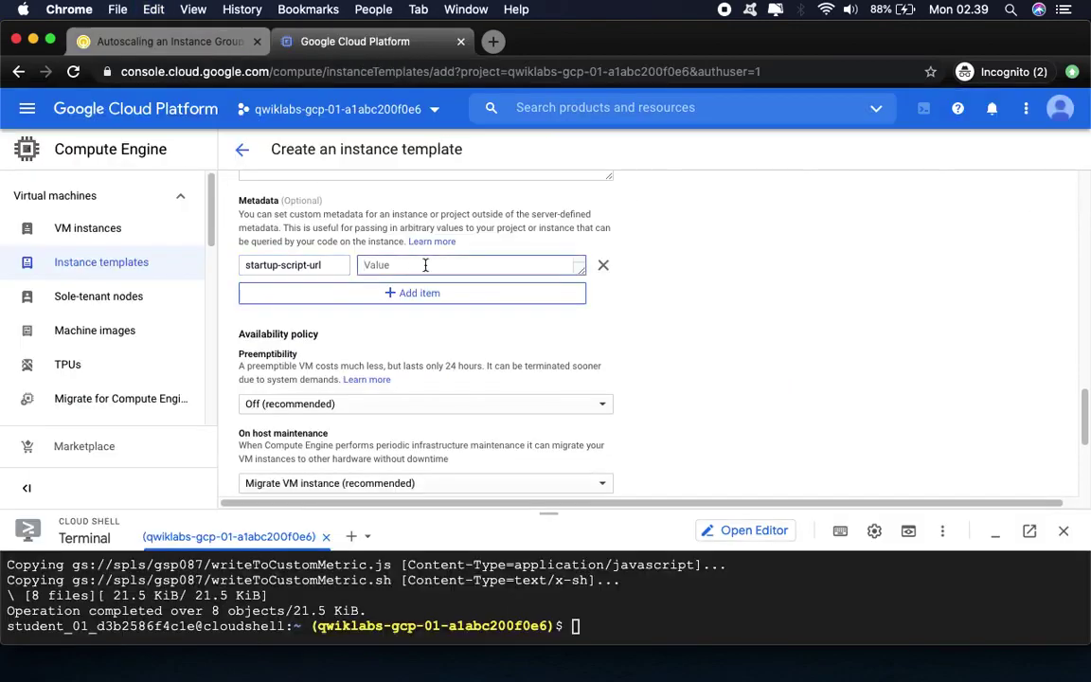
key("super+v")
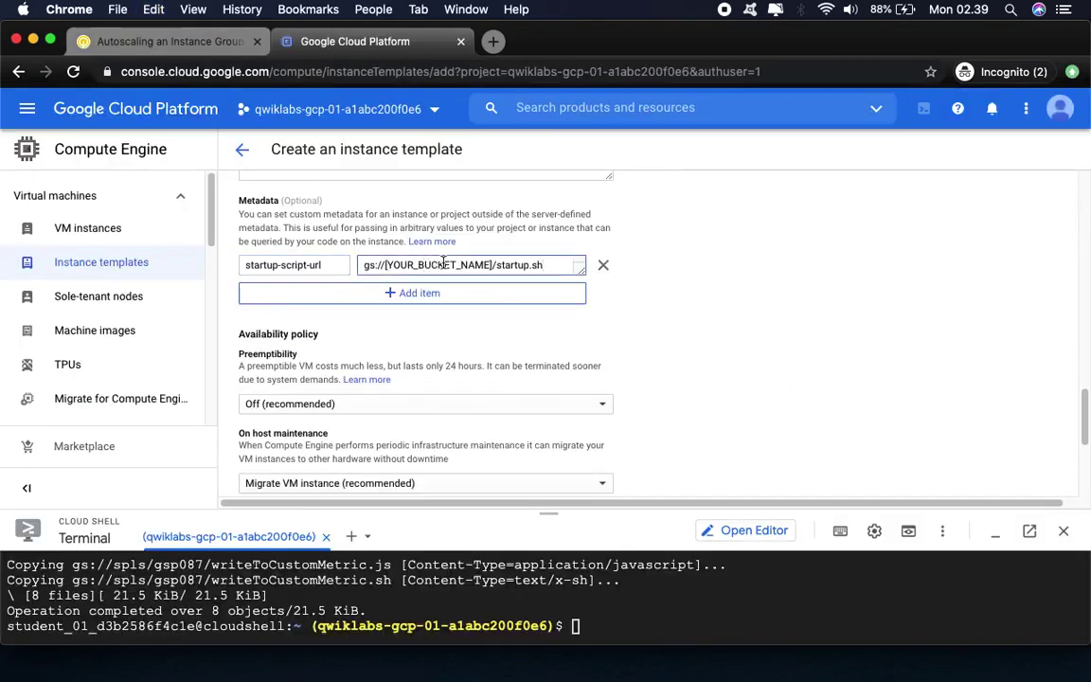
Step: Replace the [YOUR_BUCKET_NAME] placeholder with the lab's project ID qwiklabs-gcp-01-a1abc200f0e6 and enlarge the value field to show the full path
left_click(175, 40)
left_click(219, 509)
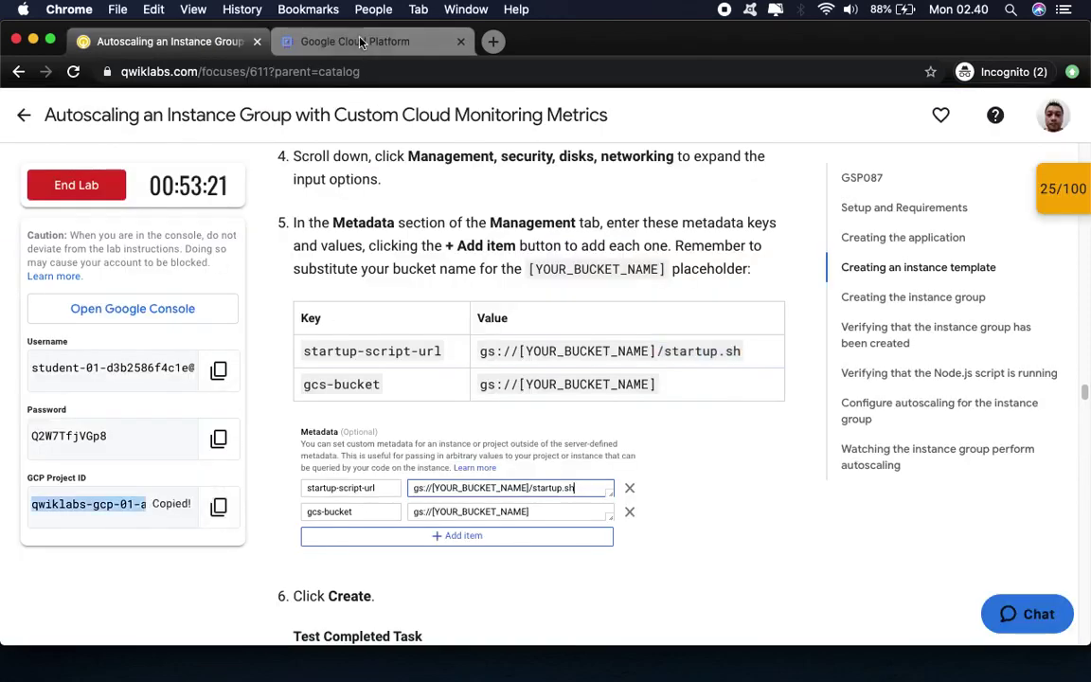
left_click(327, 41)
left_click_drag(383, 265, 491, 265)
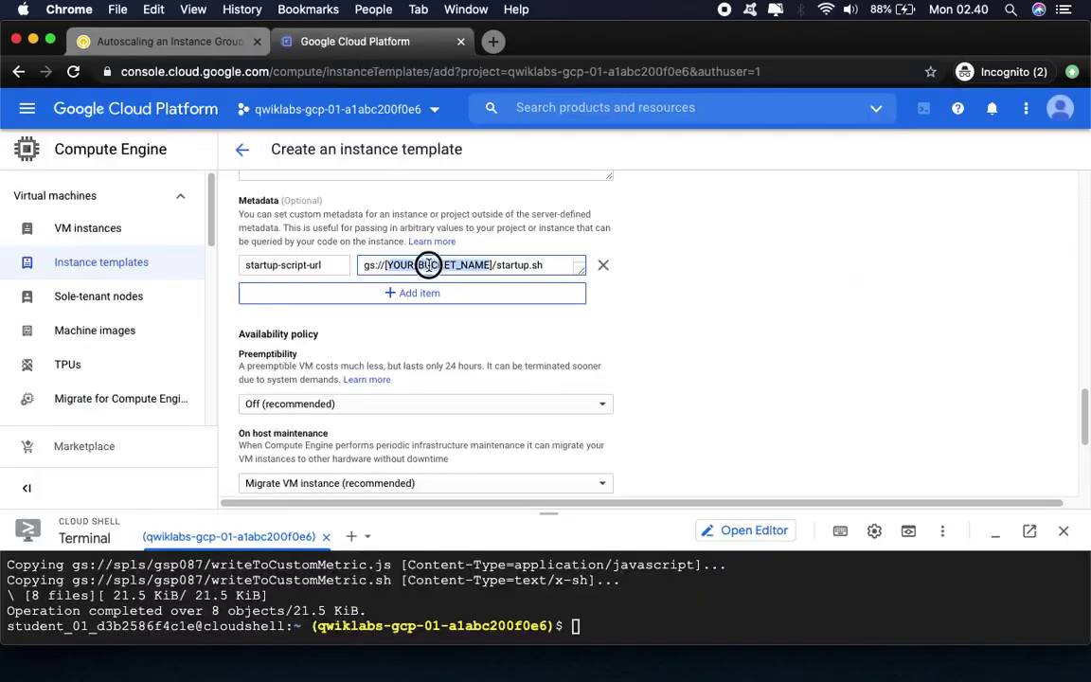
key("BackSpace")
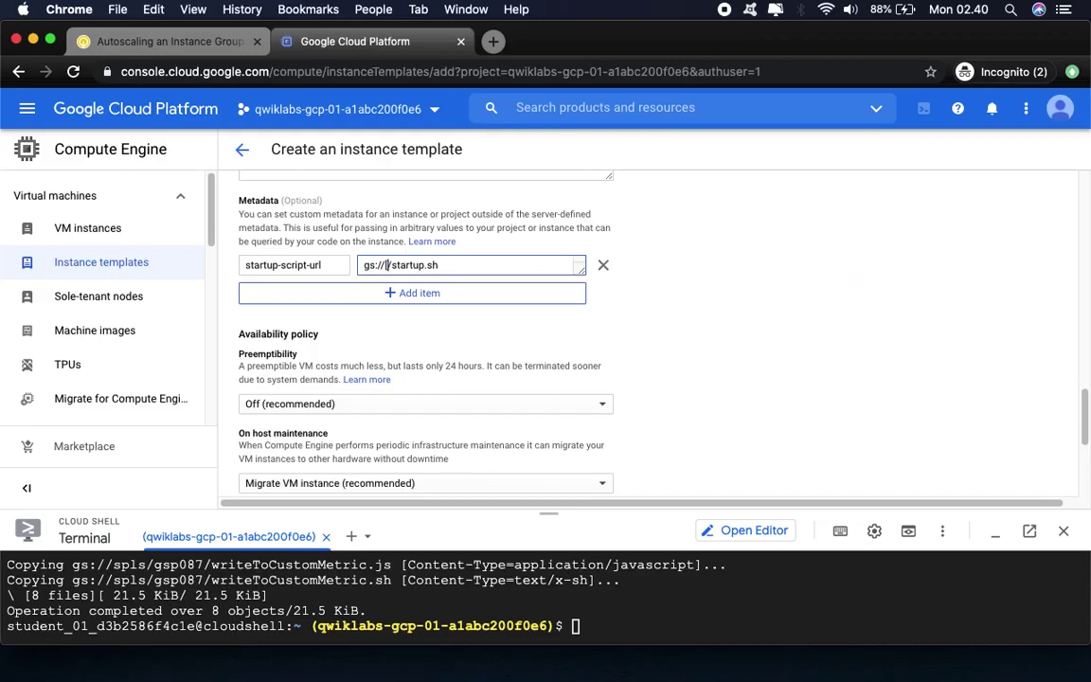
key("cmd+v")
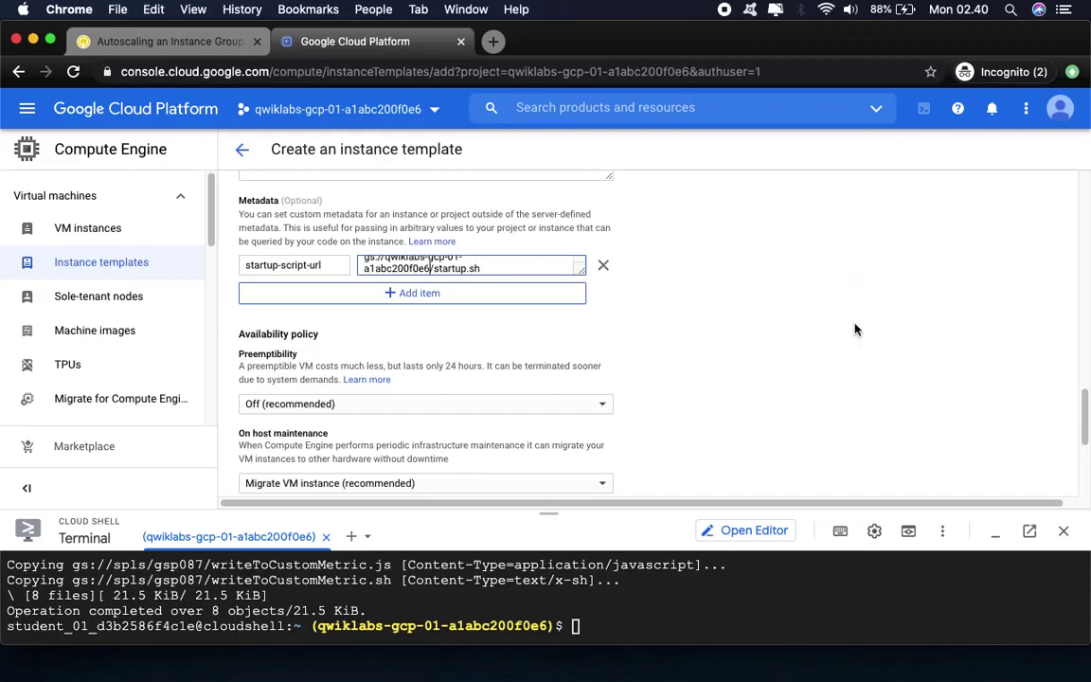
left_click_drag(583, 272, 586, 314)
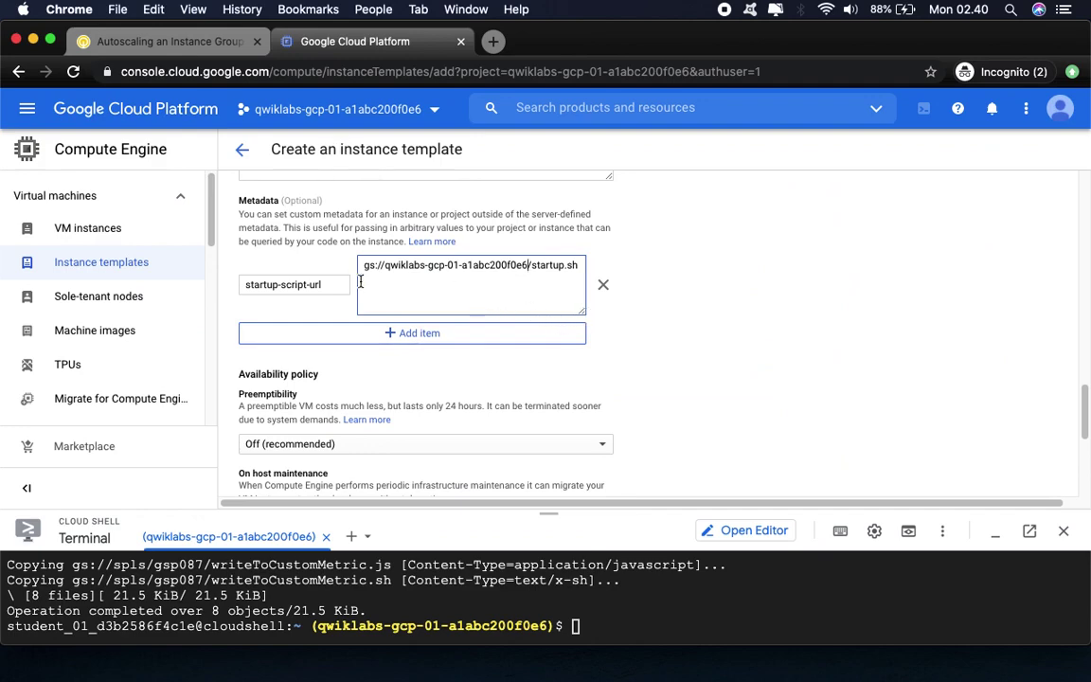
Step: Add a second metadata item with the key gcs-bucket, copied from the lab instructions
left_click(156, 43)
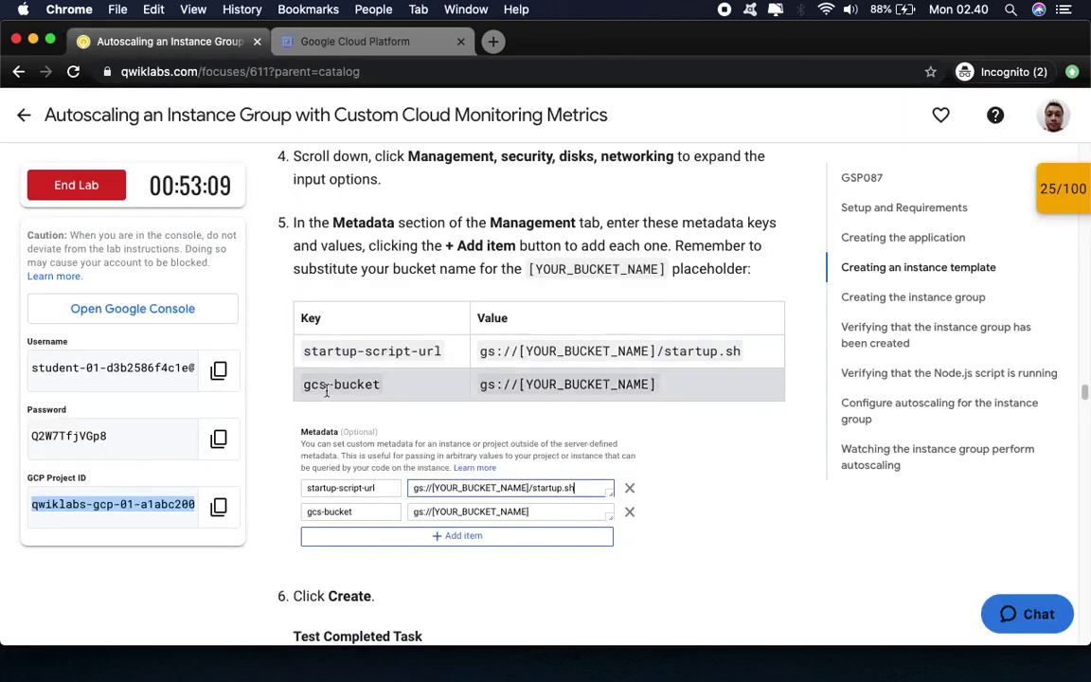
left_click_drag(301, 383, 380, 384)
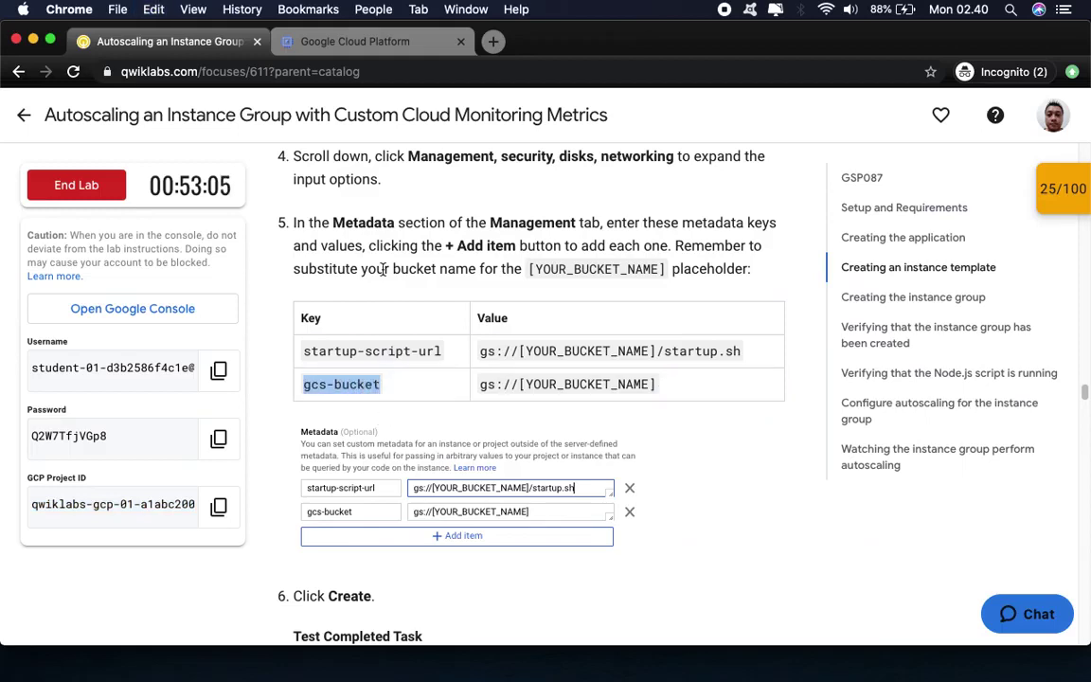
left_click(324, 42)
left_click(411, 339)
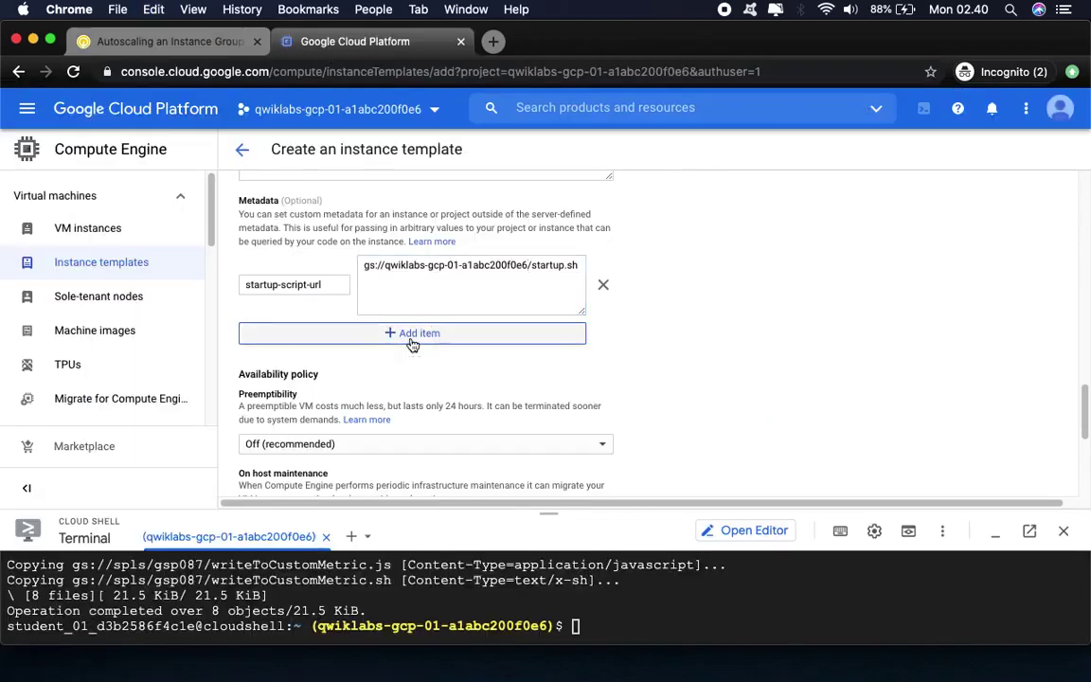
key("super+v")
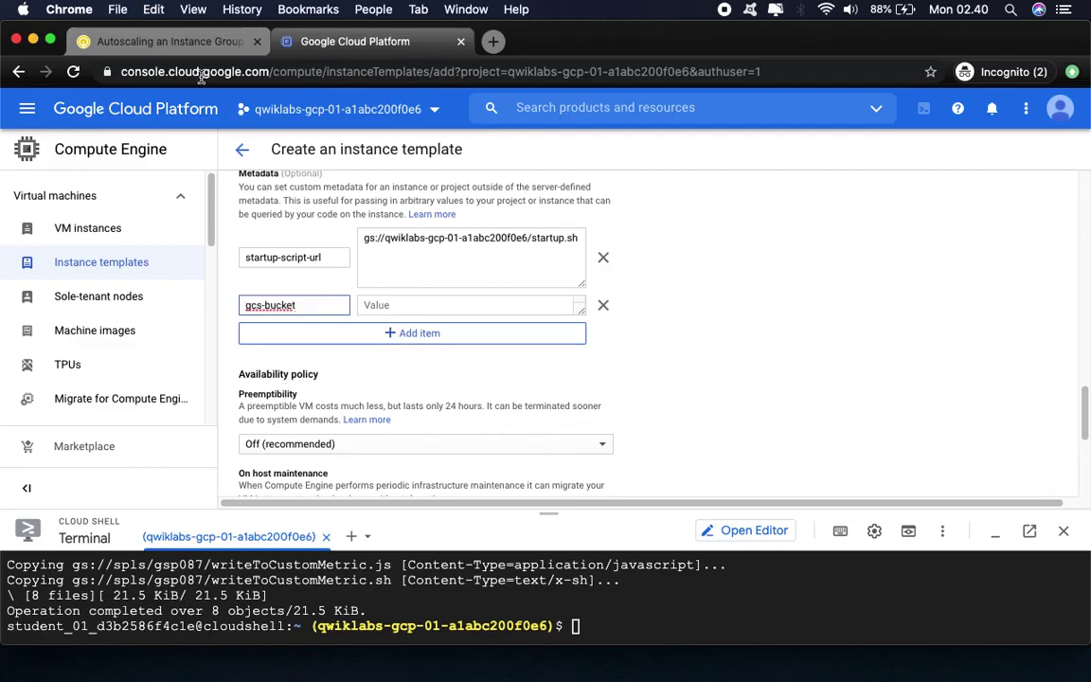
Step: Set the gcs-bucket value to gs://qwiklabs-gcp-01-a1abc200f0e6, copying the prefix and the project ID from the lab page
left_click(175, 41)
left_click_drag(480, 383, 519, 386)
key("super+c")
left_click(317, 41)
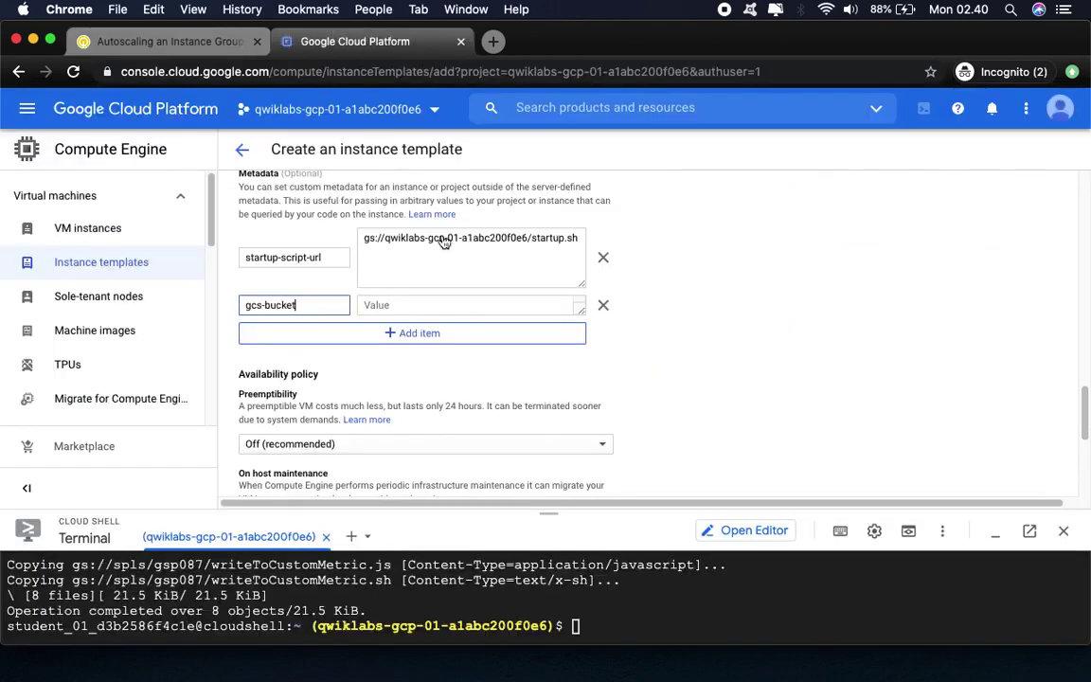
left_click(392, 304)
key("super+v")
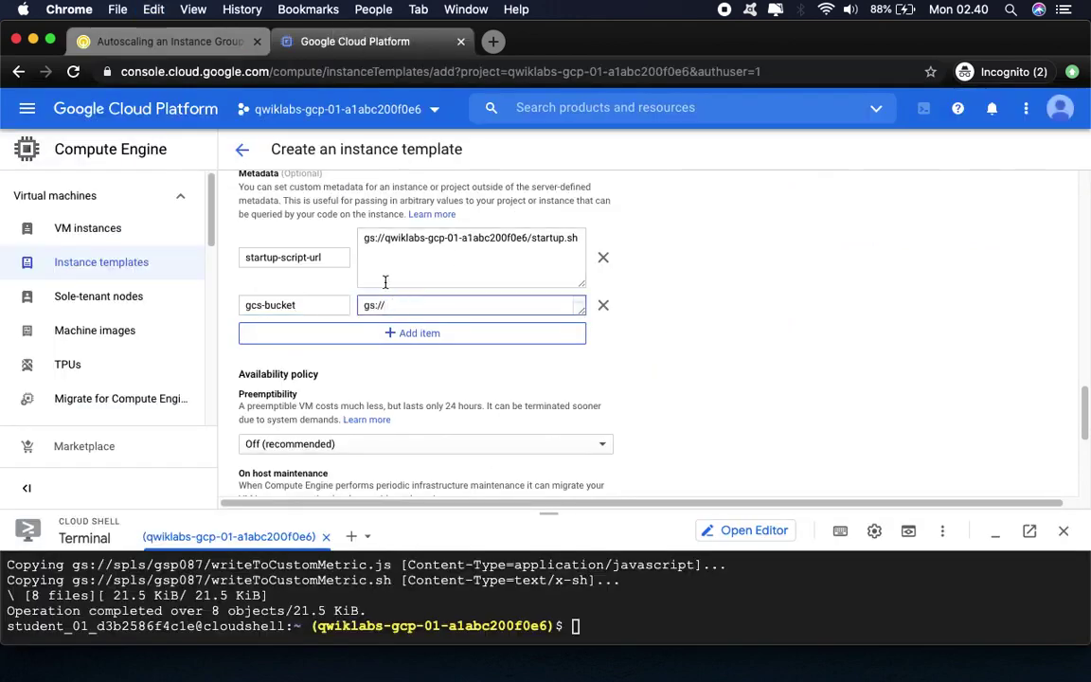
left_click(180, 41)
left_click(218, 505)
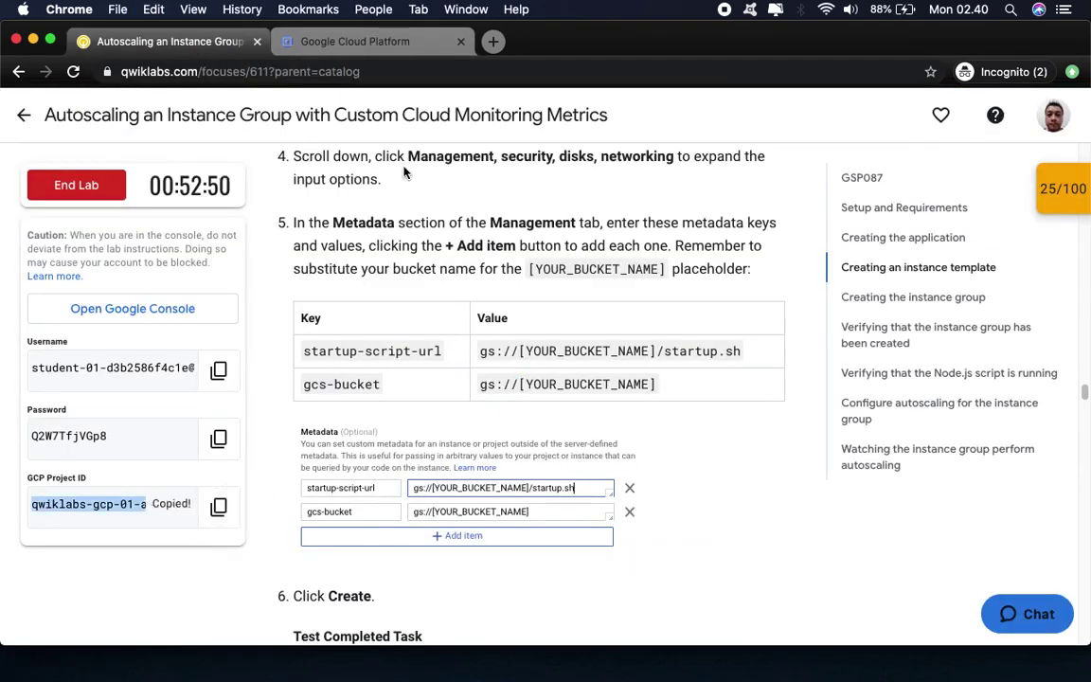
left_click(333, 41)
key("super+v")
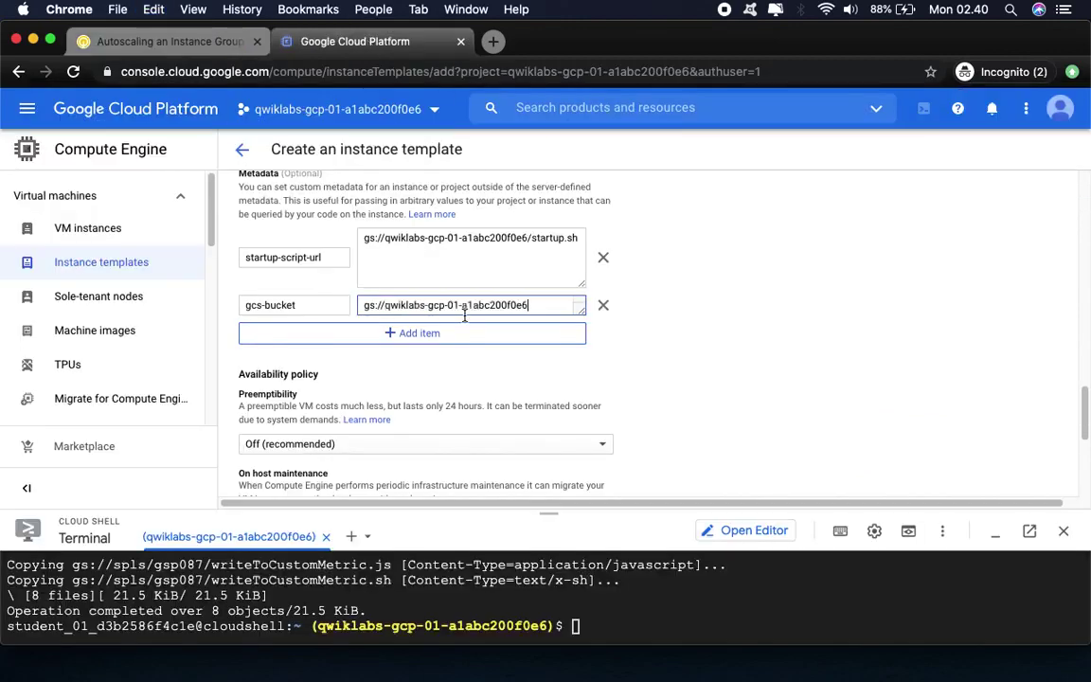
Step: Check the lab's next instruction, create the autoscaling-instance01 template, and shrink Cloud Shell on the instance templates page
left_click(200, 48)
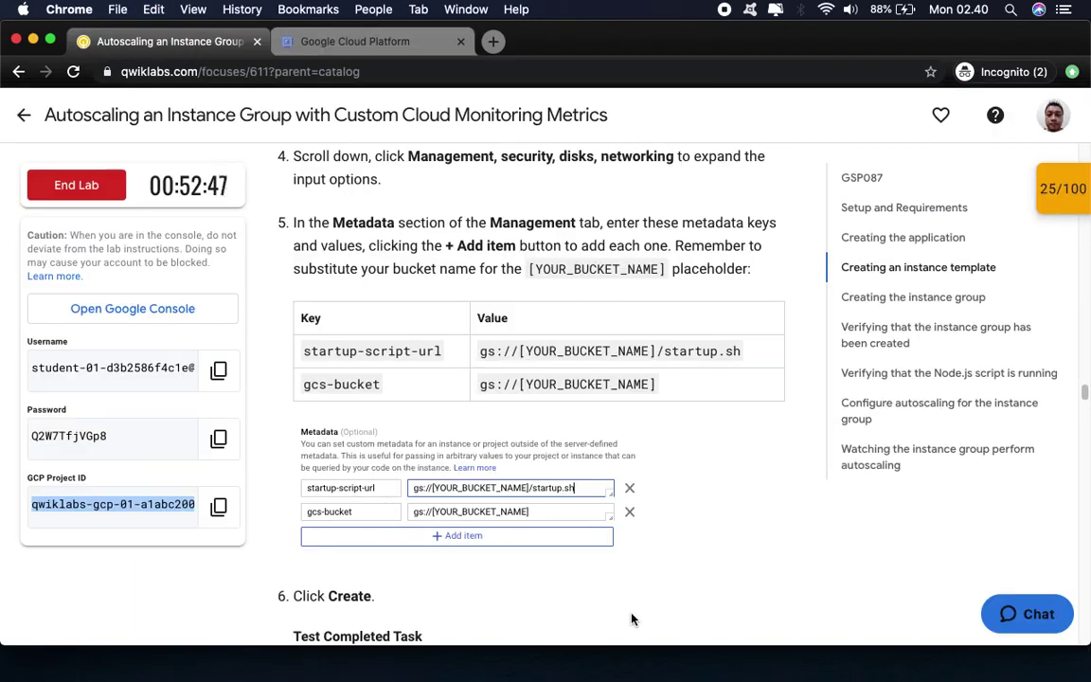
scroll(632, 605, "down", 5)
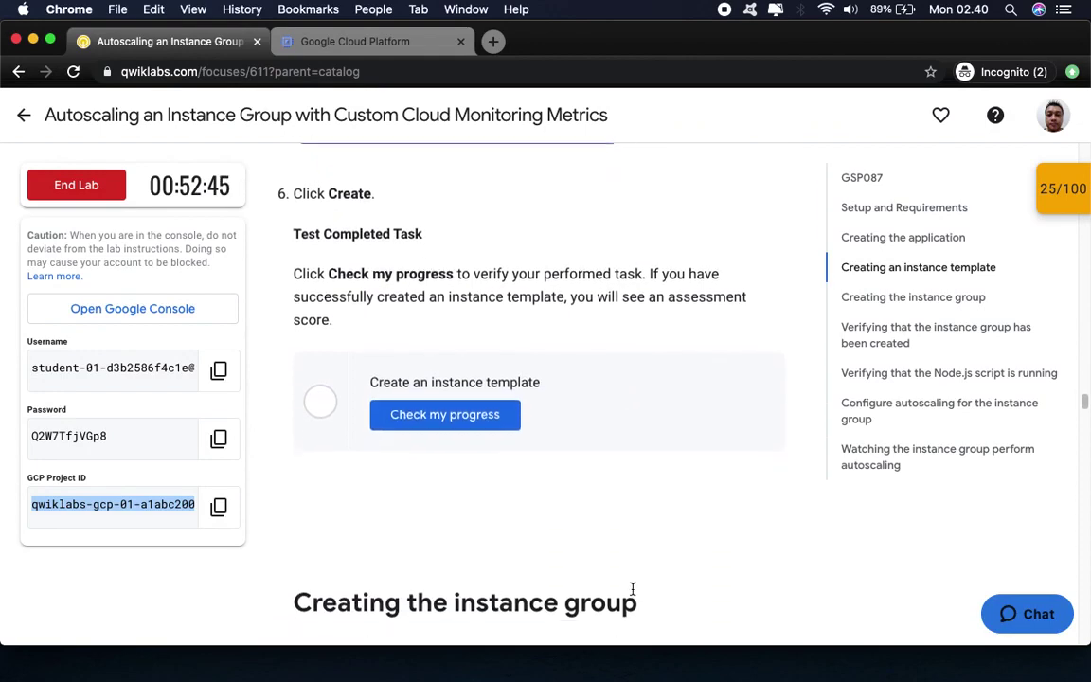
left_click(309, 40)
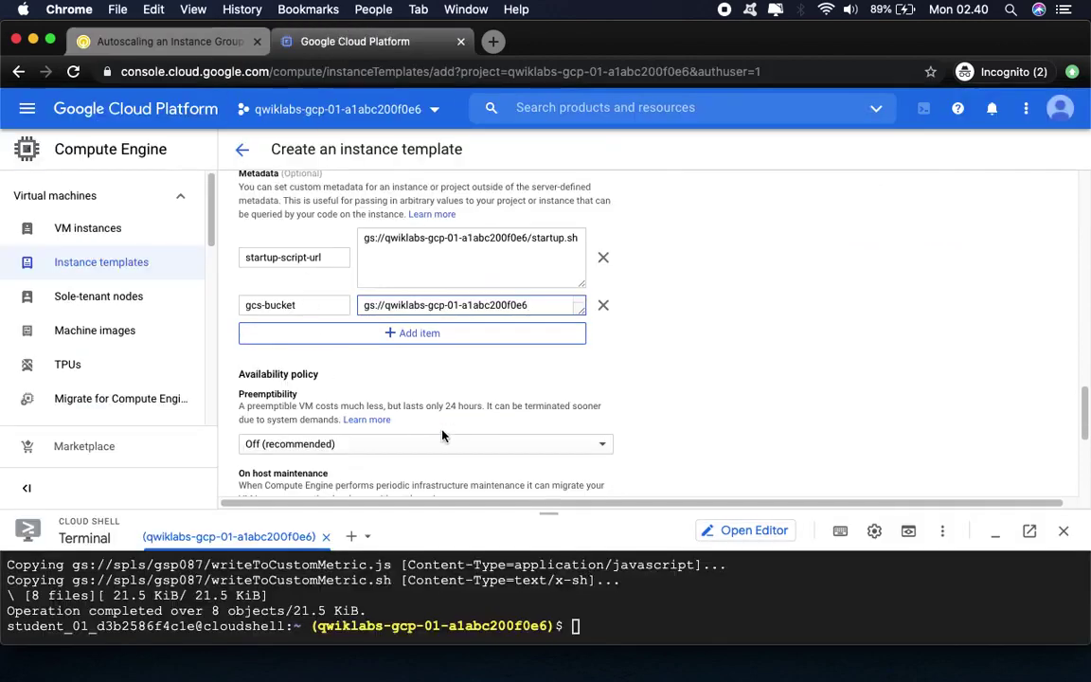
scroll(396, 421, "down", 5)
scroll(284, 454, "down", 2)
left_click(264, 433)
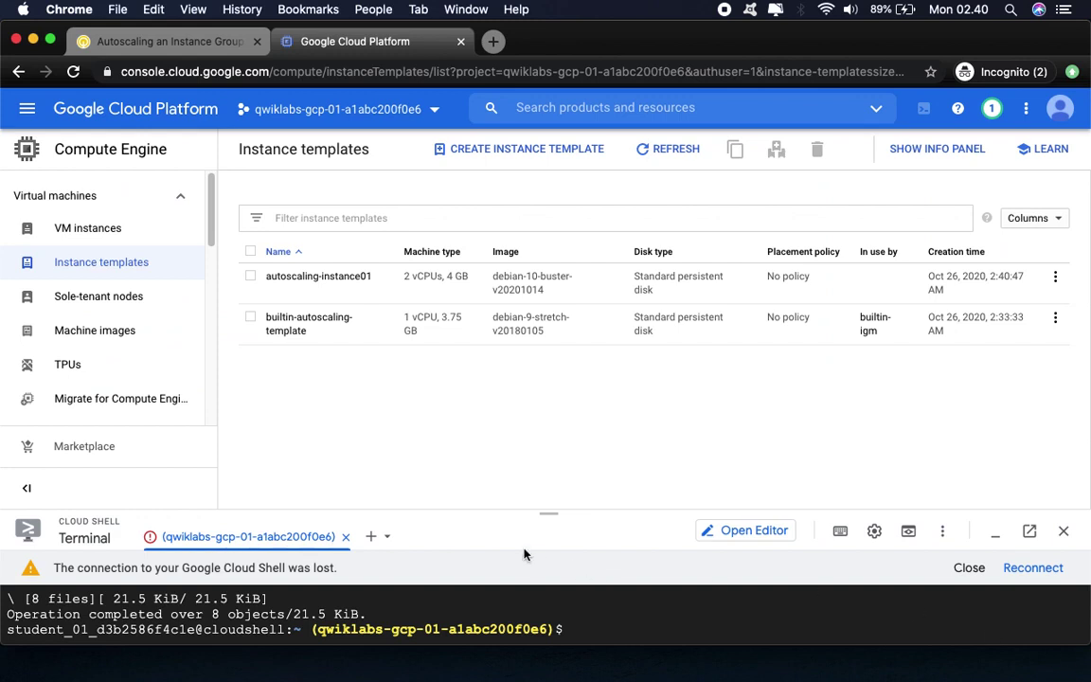
left_click_drag(548, 514, 523, 584)
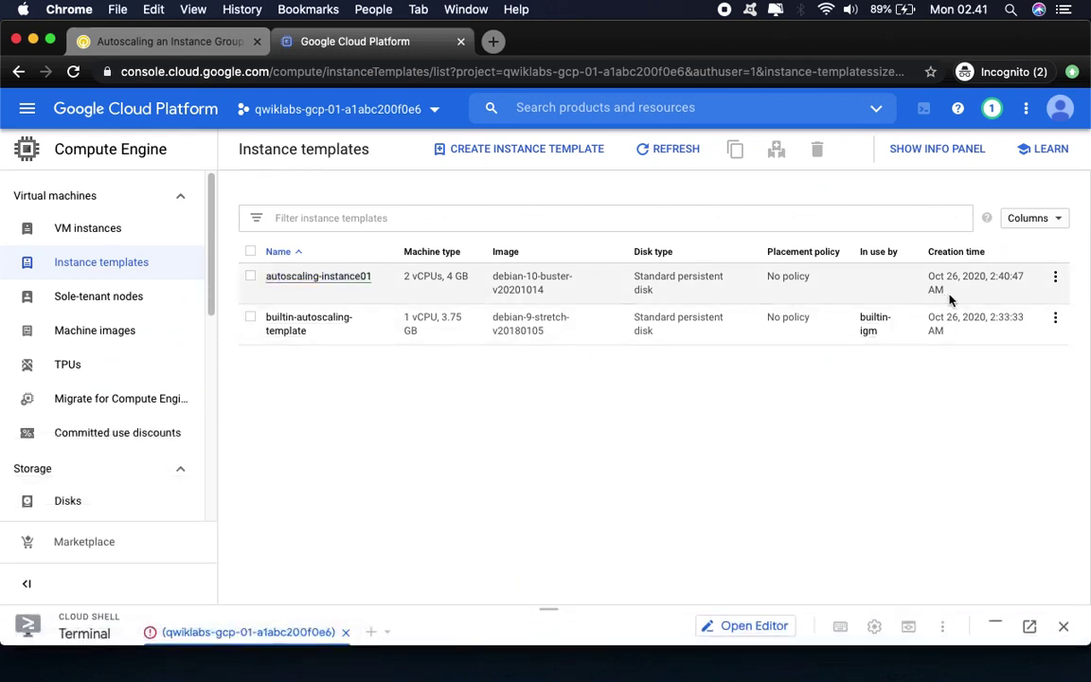
Step: Check progress on the lab's instance template task and review the checkpoint scores
left_click(202, 43)
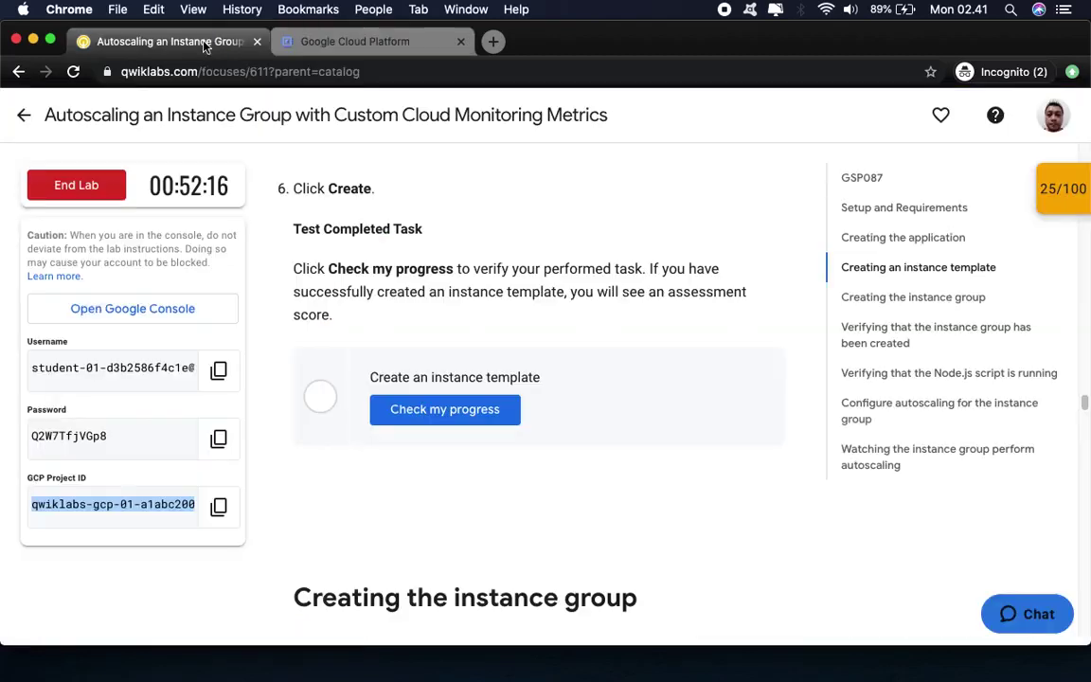
left_click(443, 410)
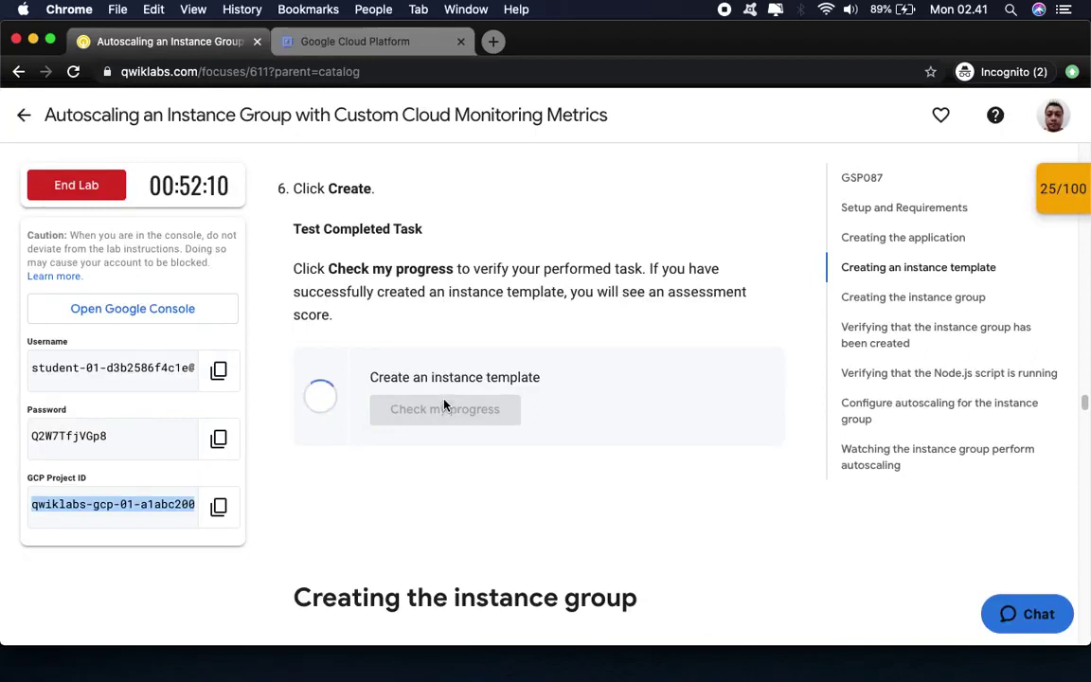
left_click(1064, 190)
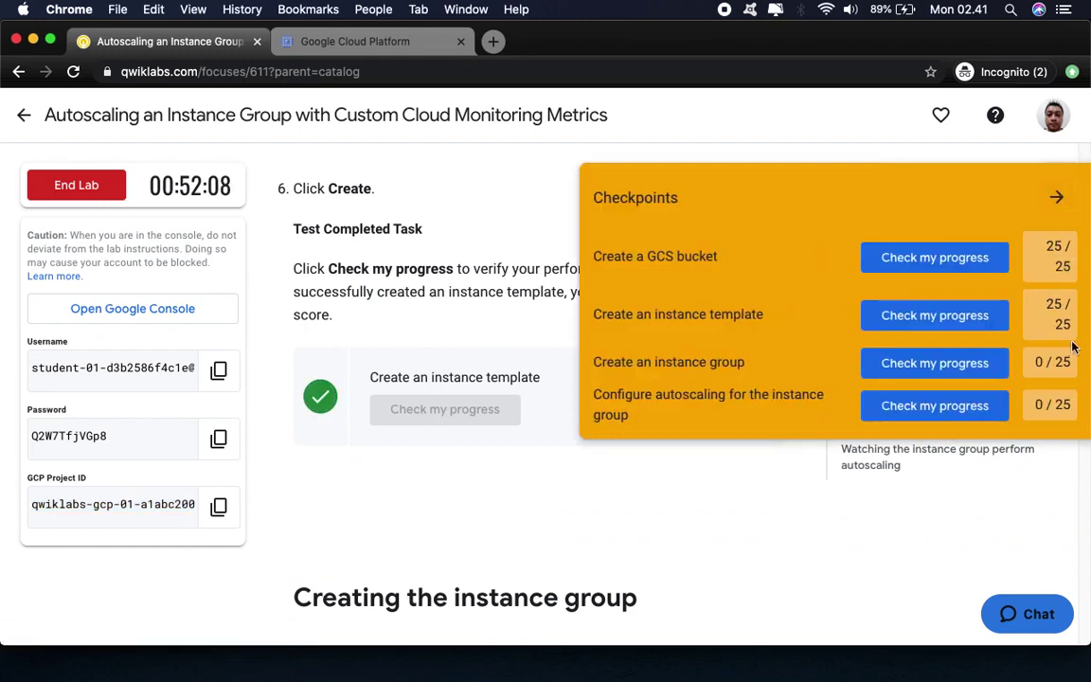
left_click(1056, 197)
Step: Read the lab's section on creating the instance group and open Compute Engine's Instance groups page in the cloud console
scroll(753, 469, "down", 5)
scroll(753, 470, "down", 3)
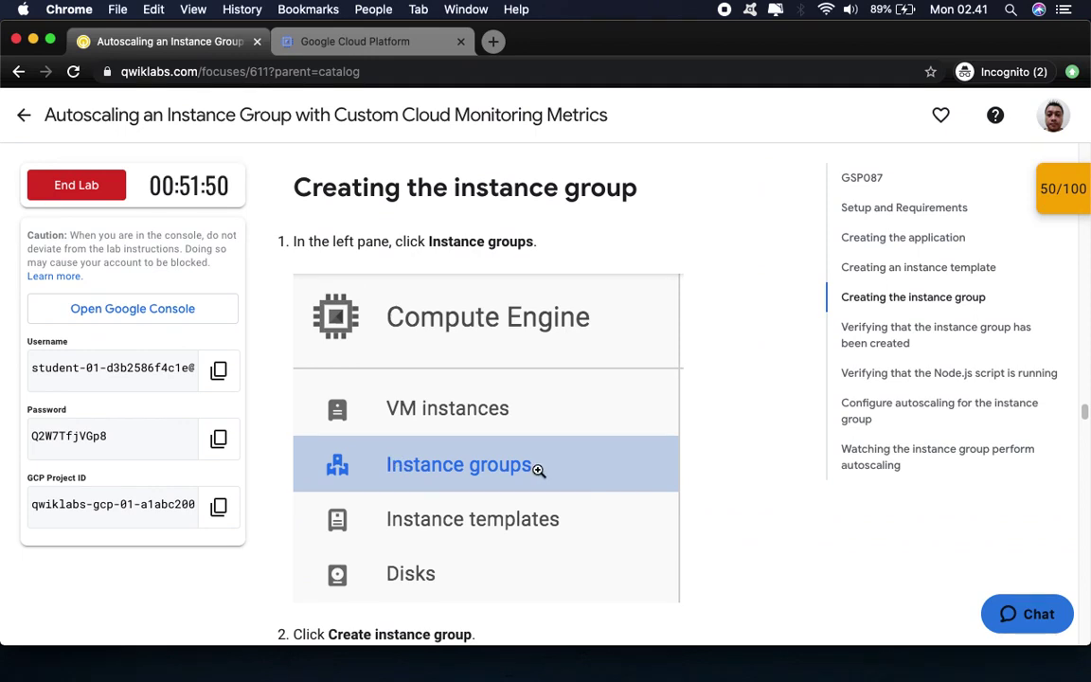
scroll(537, 469, "down", 1)
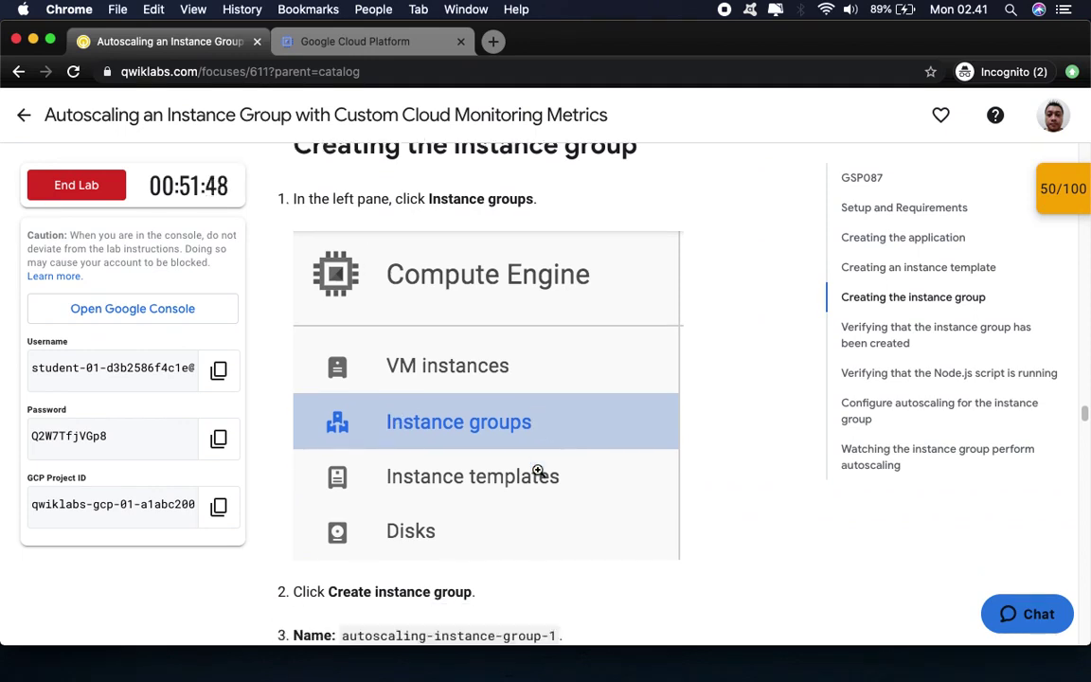
left_click(346, 43)
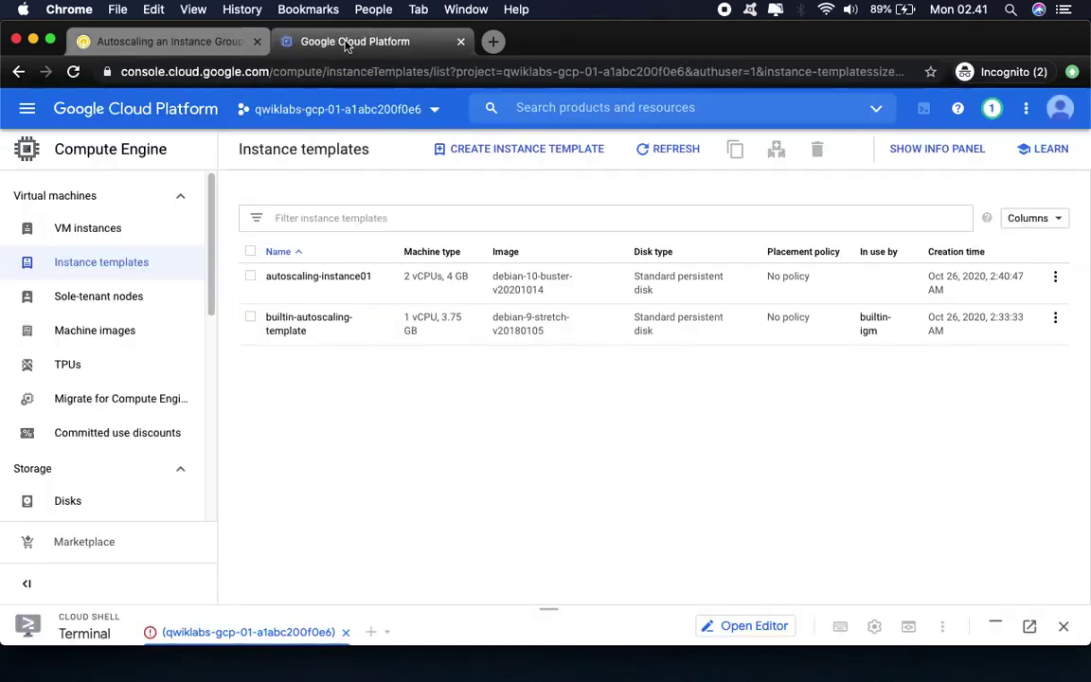
scroll(95, 456, "down", 2)
scroll(107, 457, "down", 6)
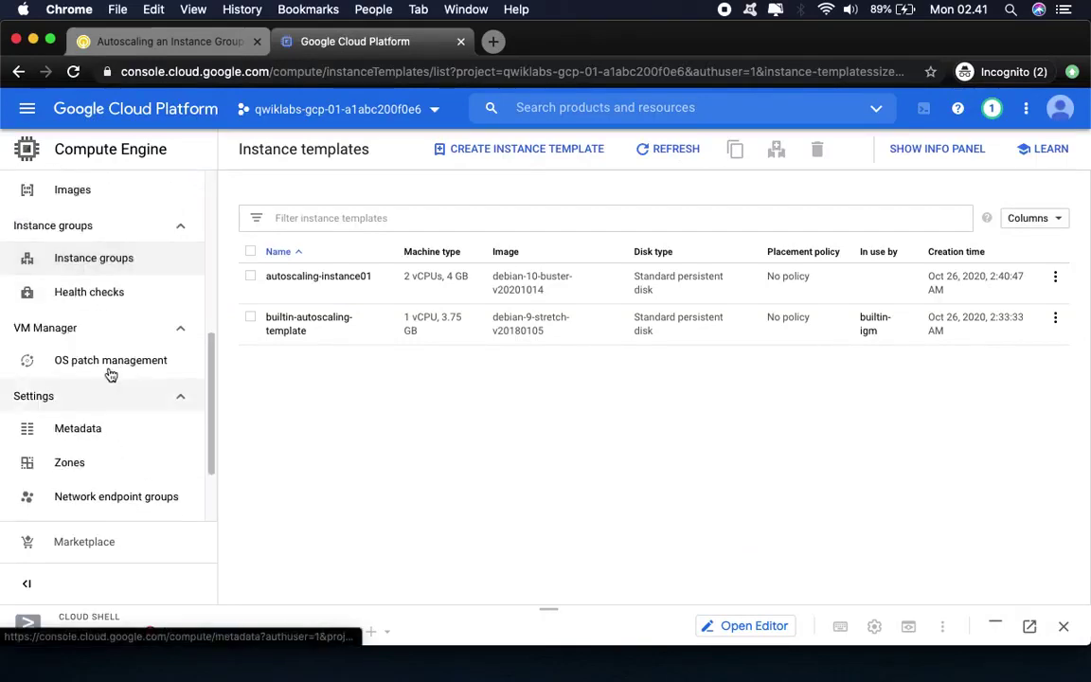
left_click(74, 262)
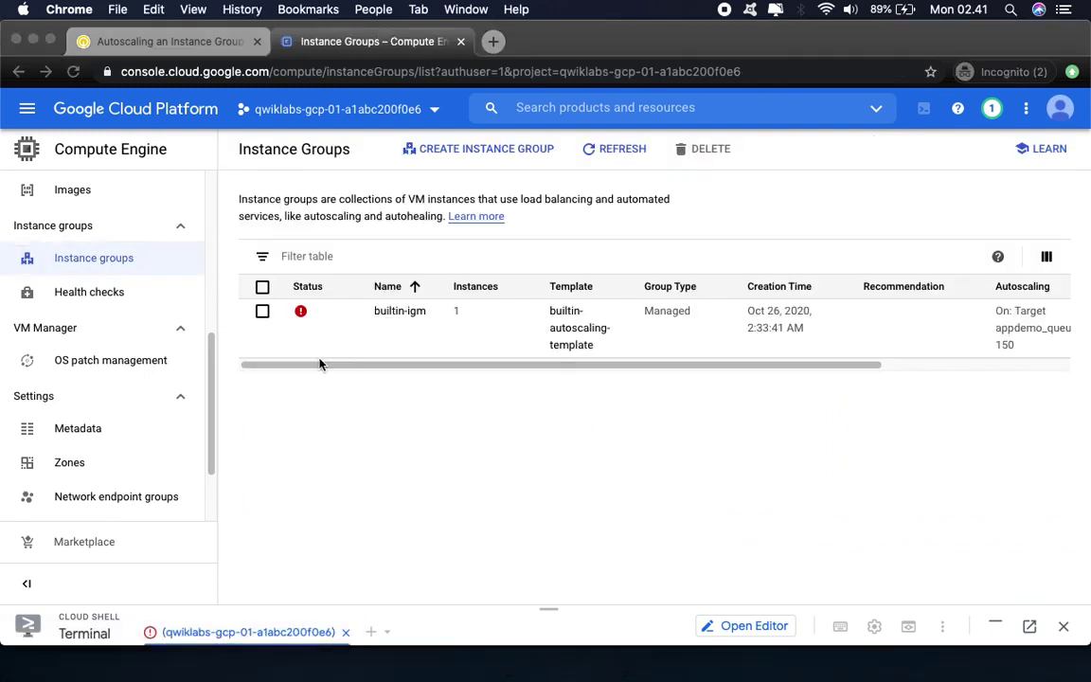
Step: Start a new stateless managed instance group and name it autoscaling-instance-group-1, copying the name from the lab instructions
left_click(172, 41)
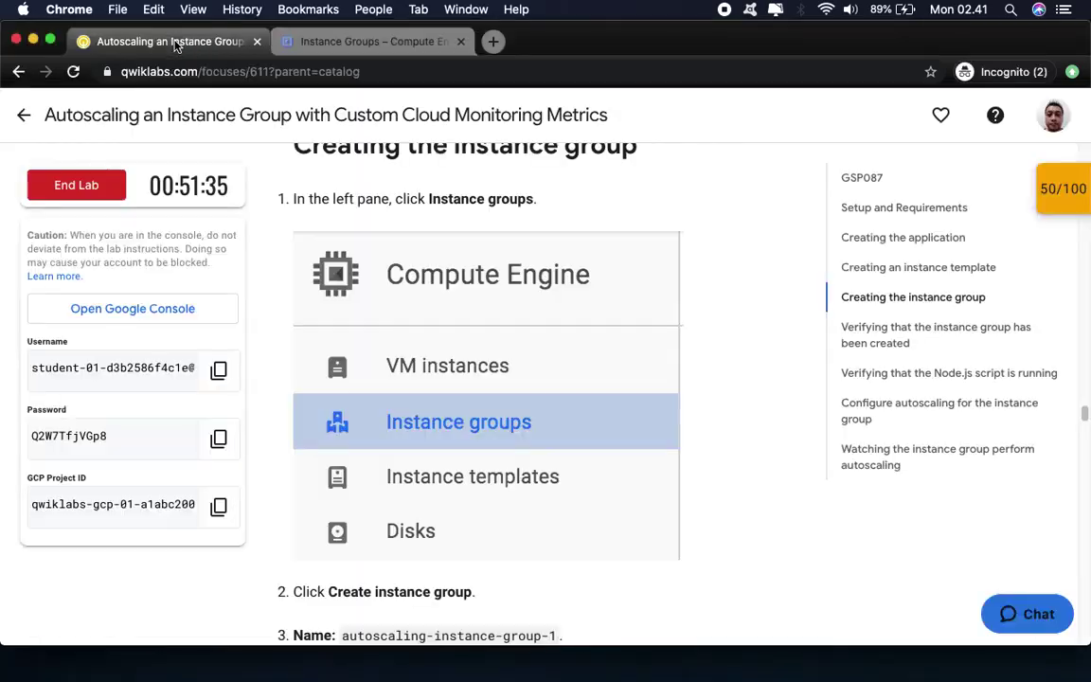
scroll(582, 523, "down", 5)
scroll(582, 524, "down", 2)
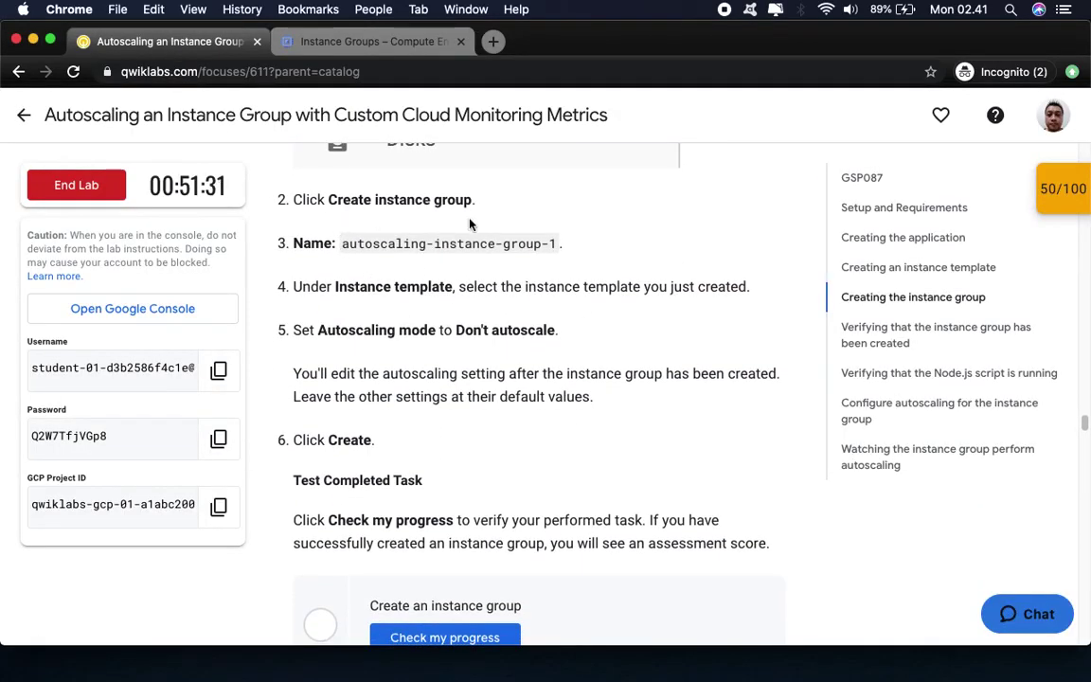
left_click_drag(341, 244, 553, 243)
key("super+c")
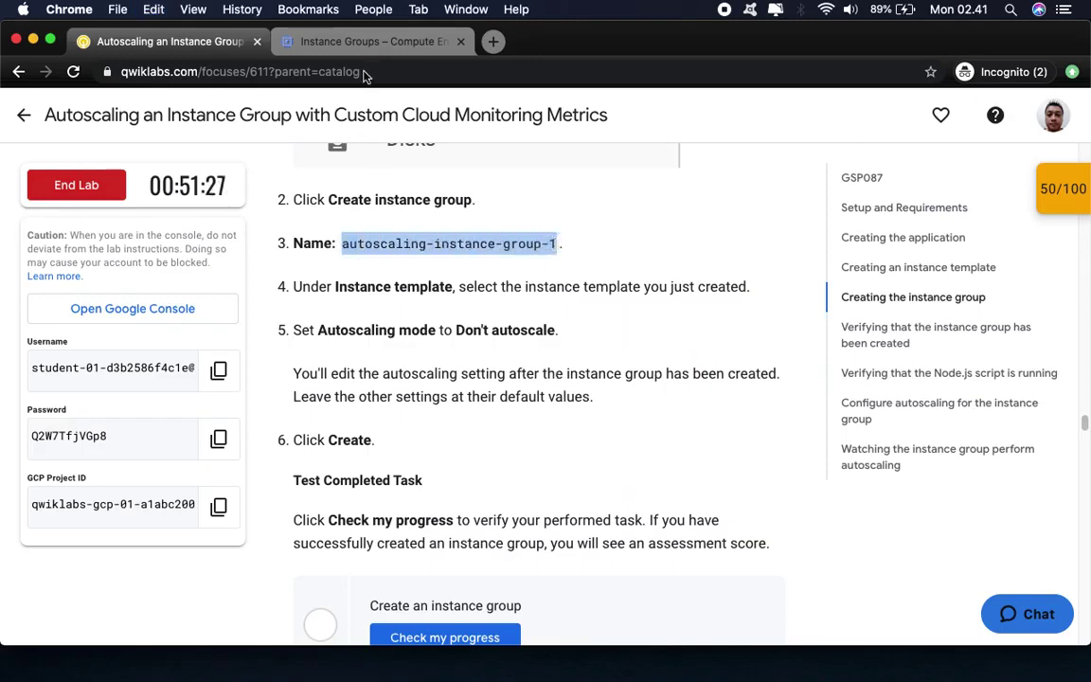
left_click(360, 41)
left_click(499, 149)
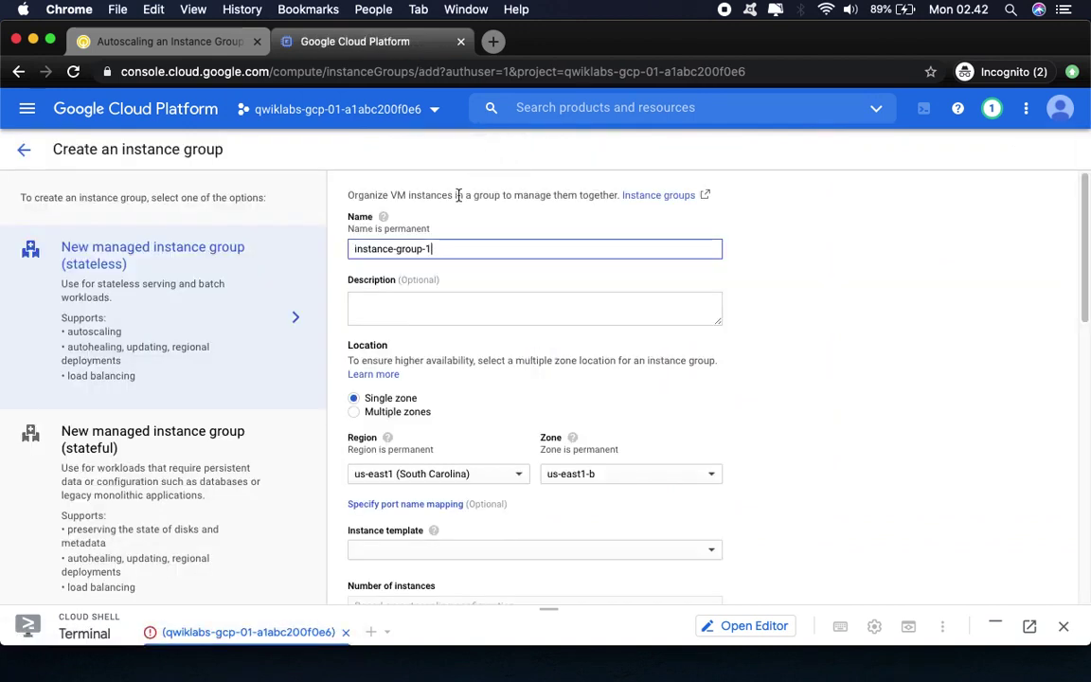
left_click_drag(497, 248, 212, 220)
key("super+v")
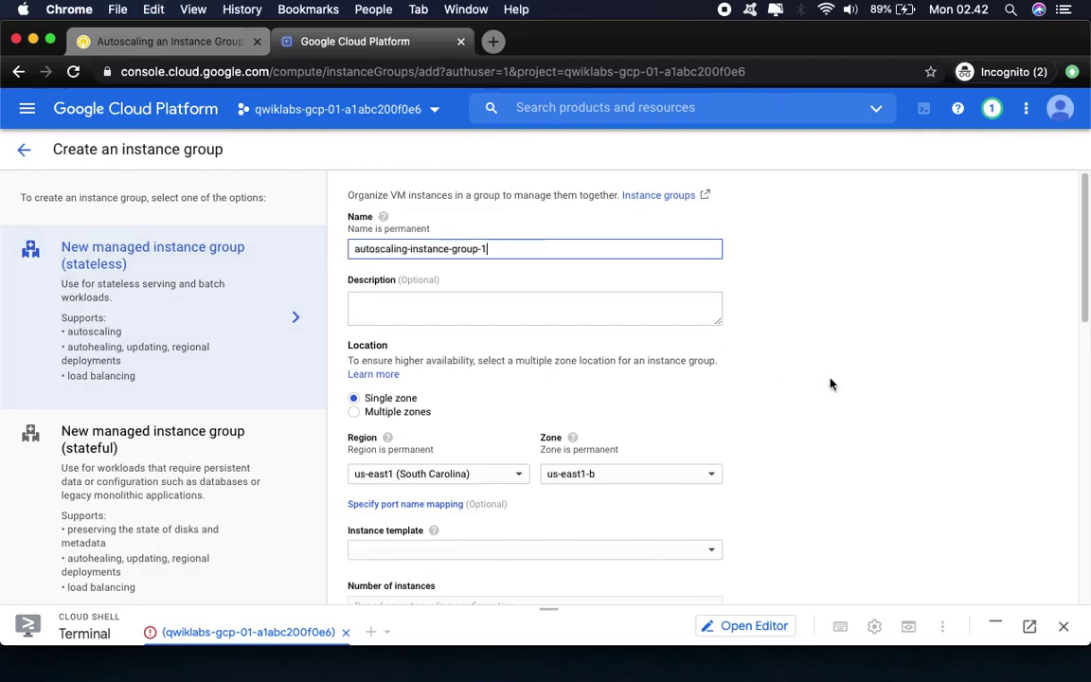
Step: Check the lab instructions and select autoscaling-instance01 as the new group's instance template
scroll(828, 380, "down", 5)
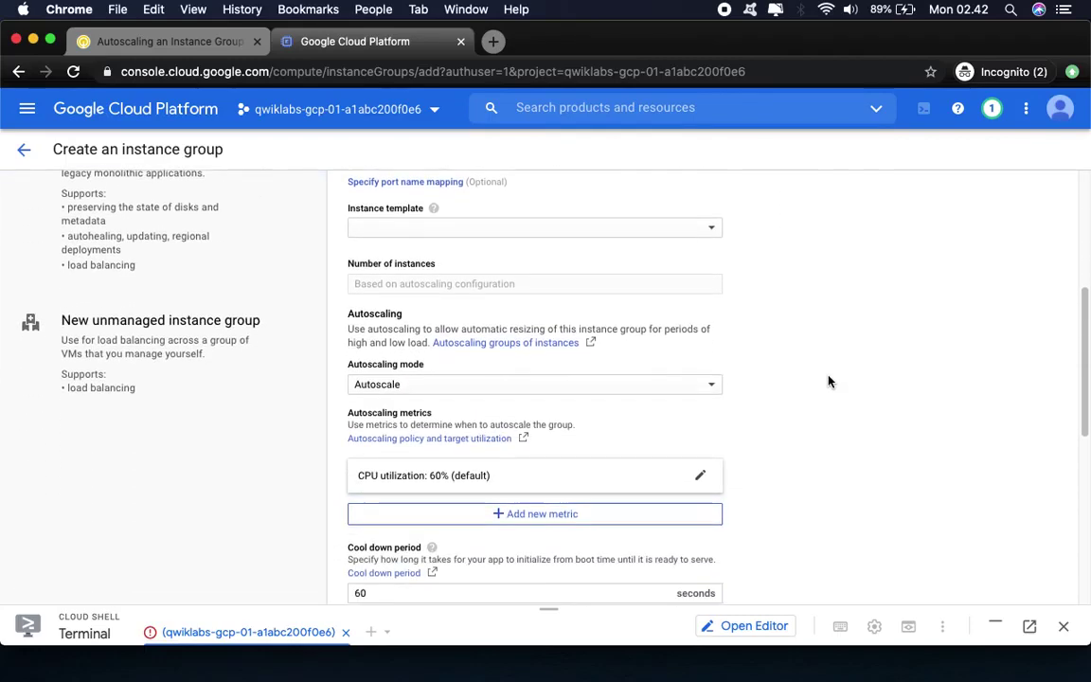
left_click(128, 47)
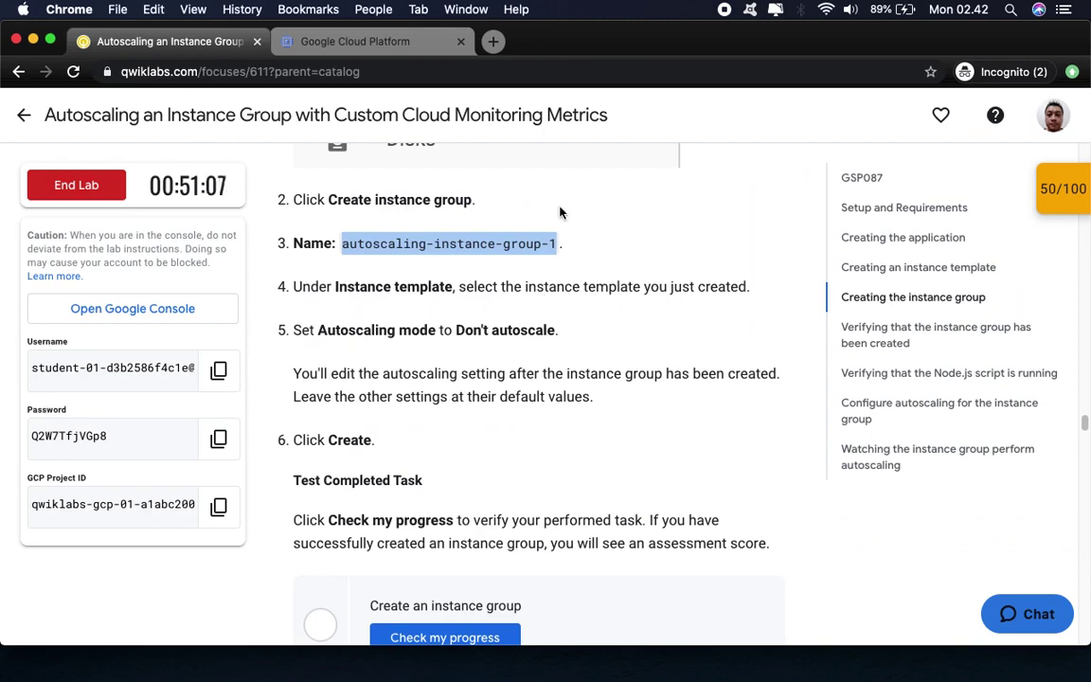
left_click(367, 41)
left_click(446, 206)
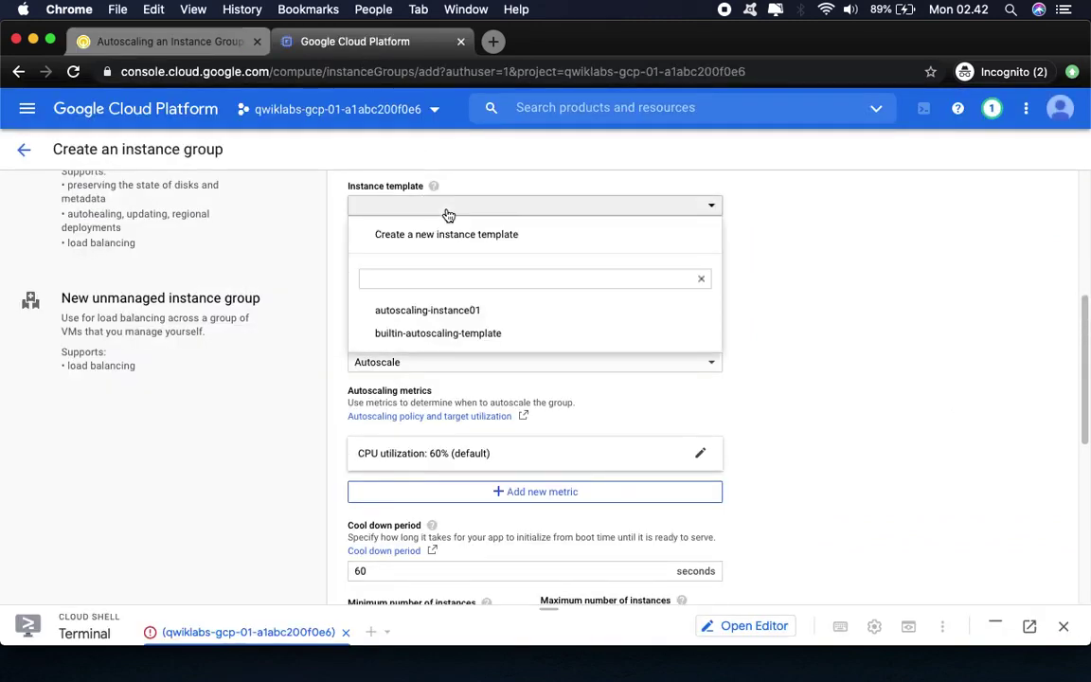
left_click(443, 309)
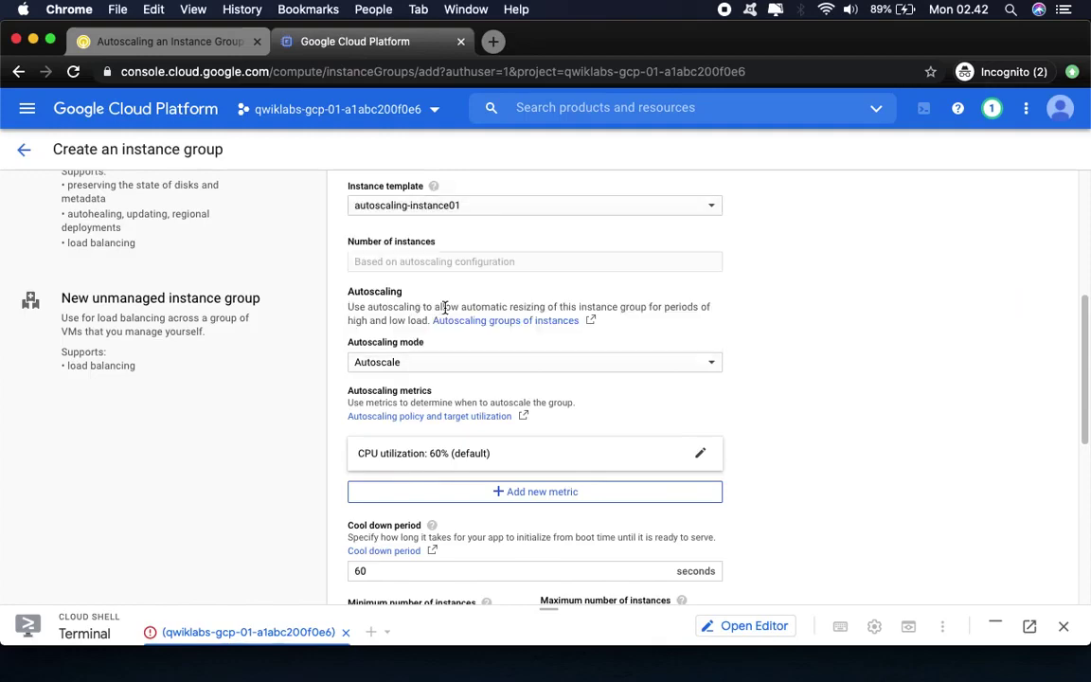
Step: Set the autoscaling mode to Don't autoscale as the lab instructs and create the group with the other settings at their defaults
left_click(166, 41)
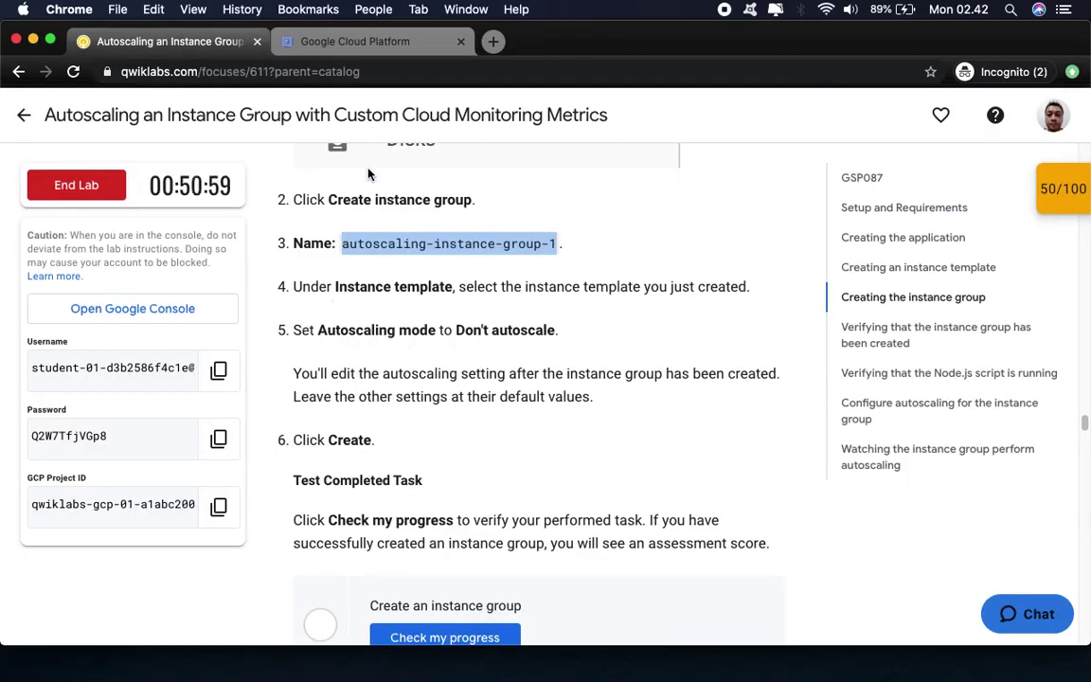
left_click(364, 42)
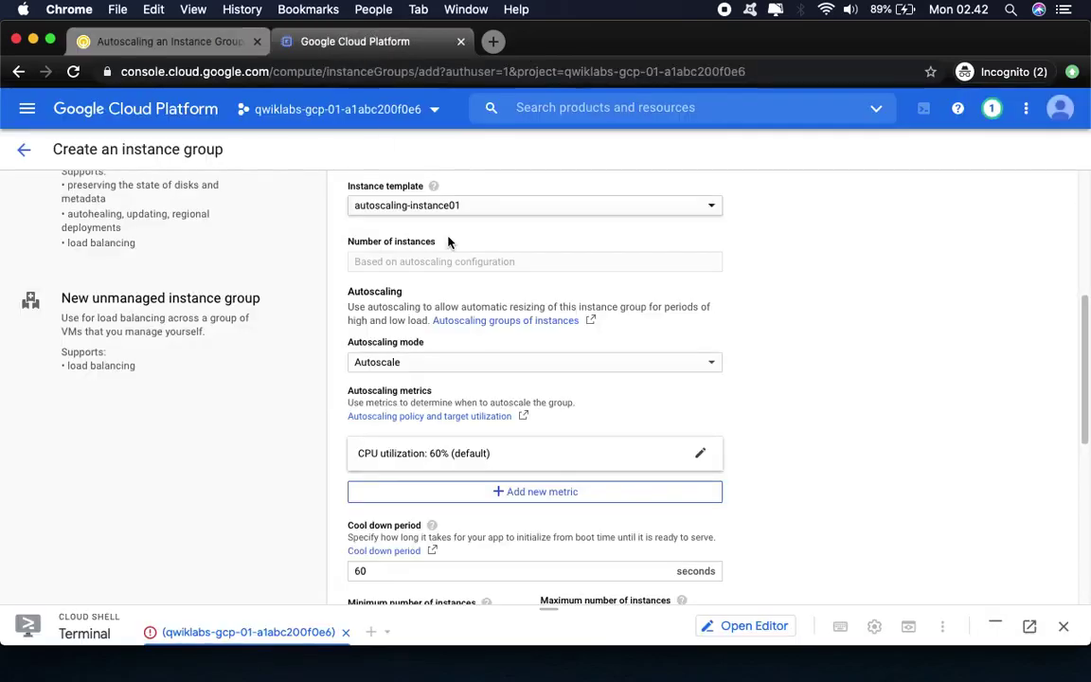
left_click(386, 362)
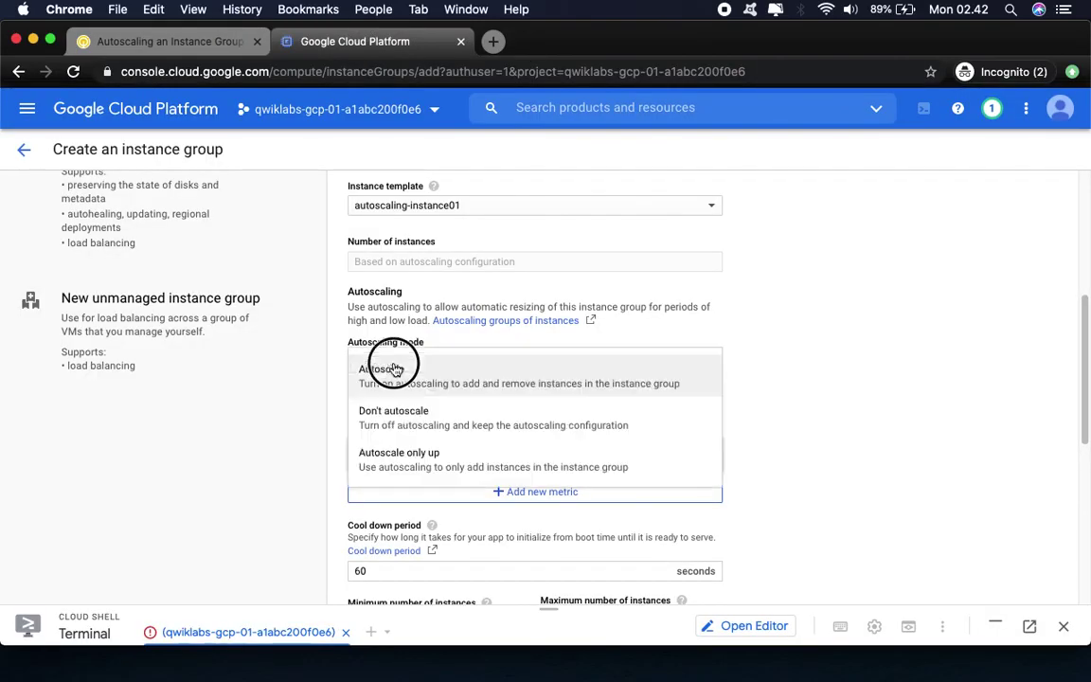
left_click(395, 415)
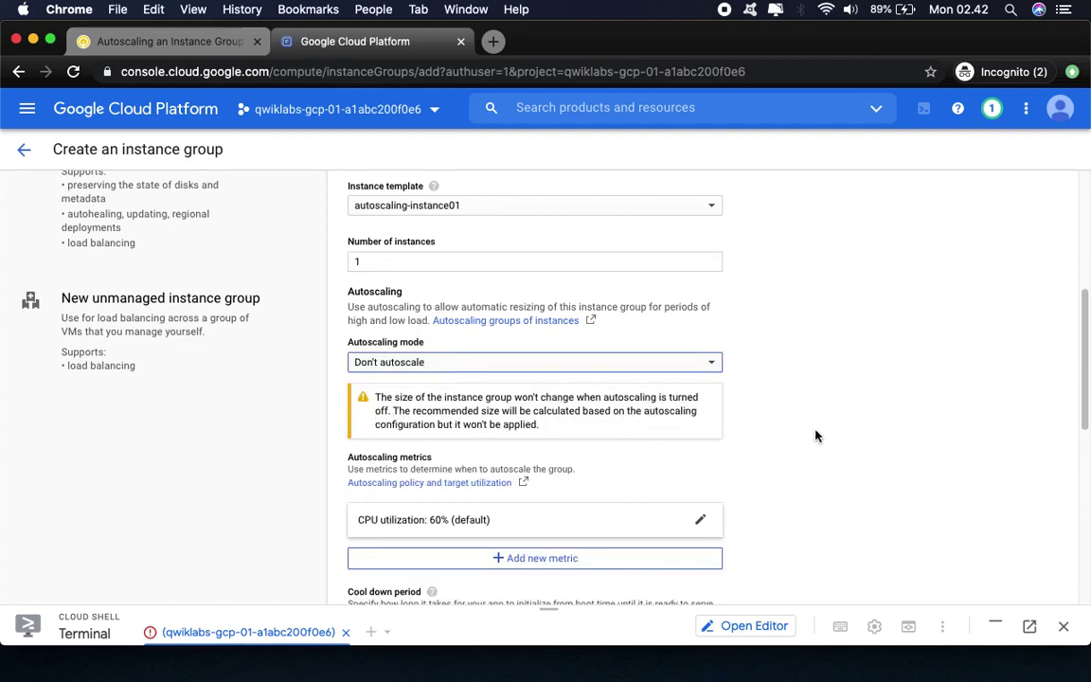
scroll(801, 428, "down", 5)
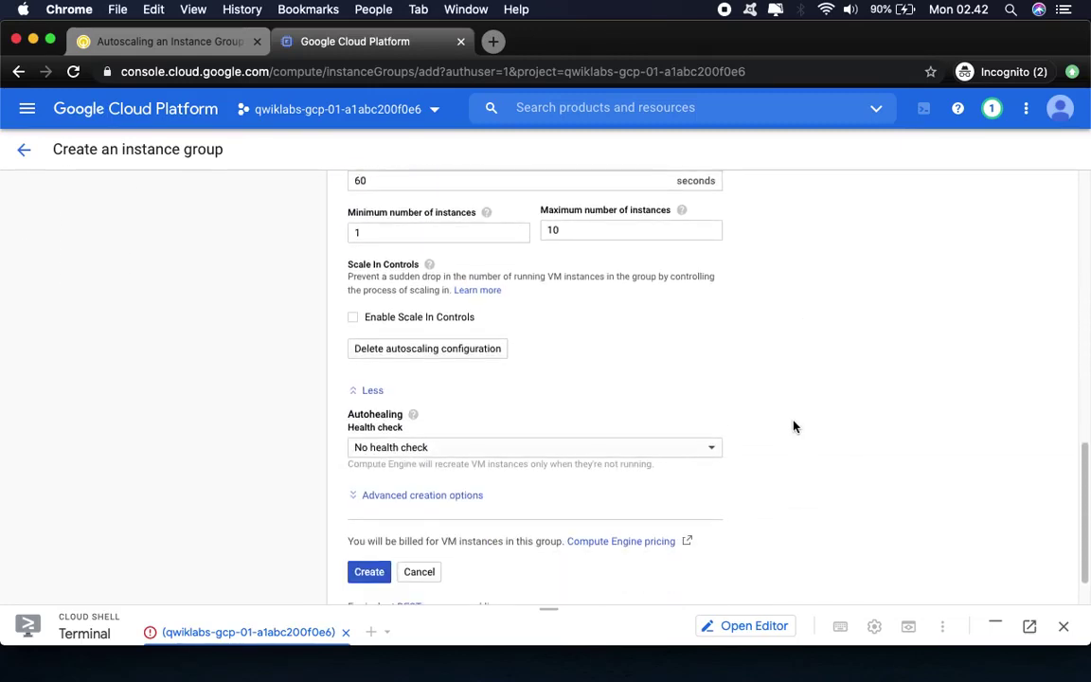
scroll(793, 426, "down", 1)
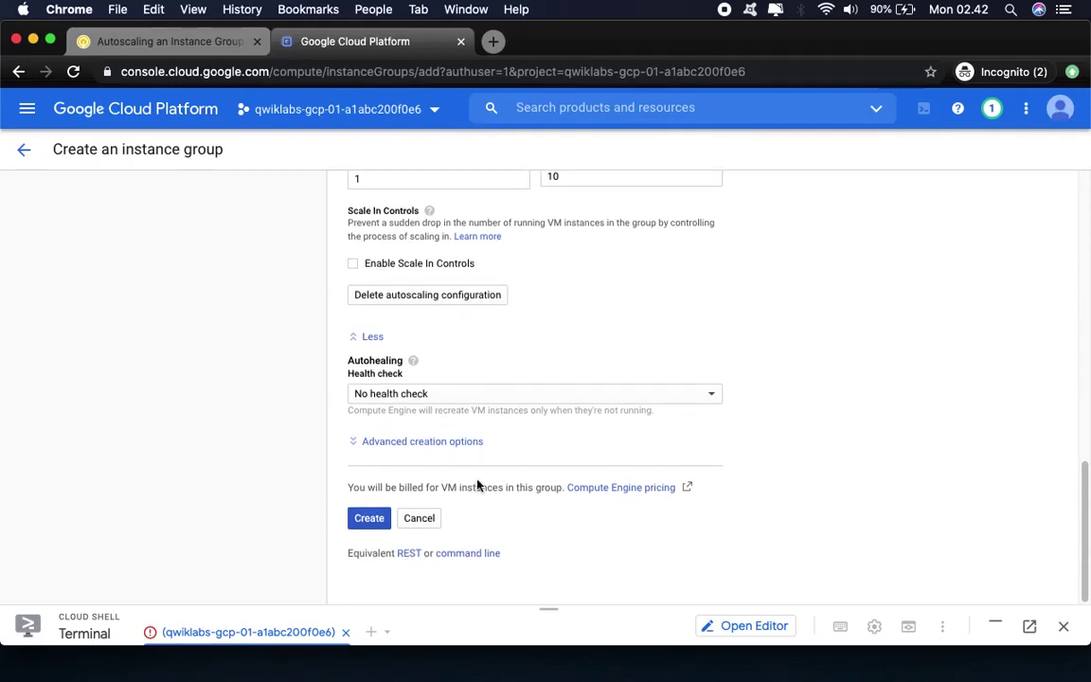
left_click(368, 518)
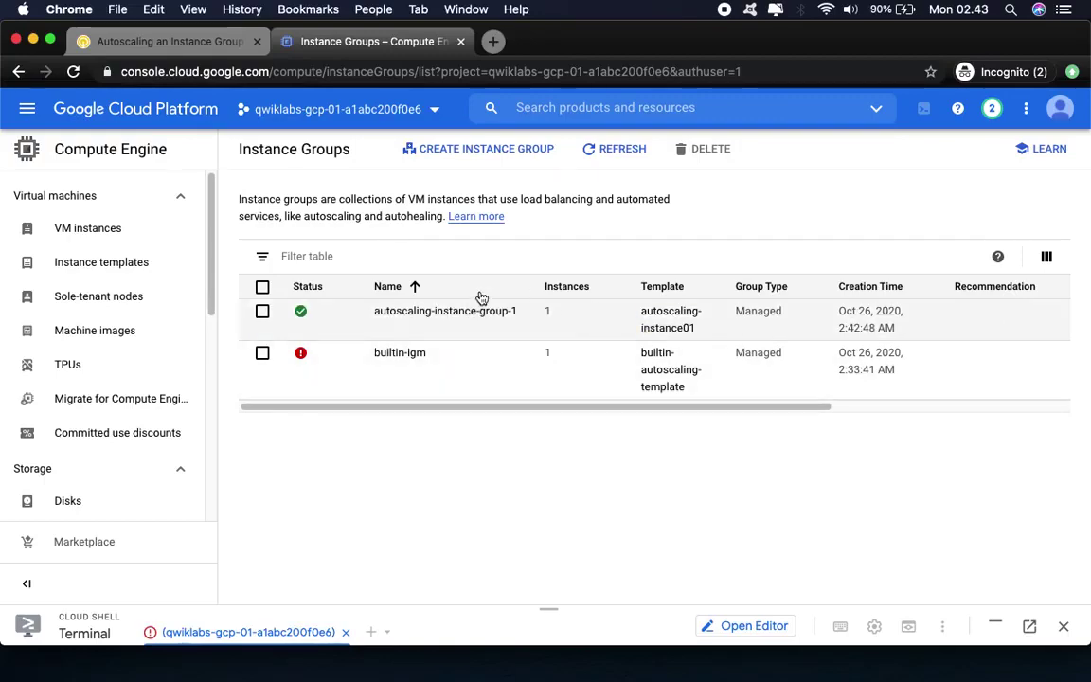
Step: Check progress on the lab's instance group task and review the updated checkpoint scores
left_click(168, 41)
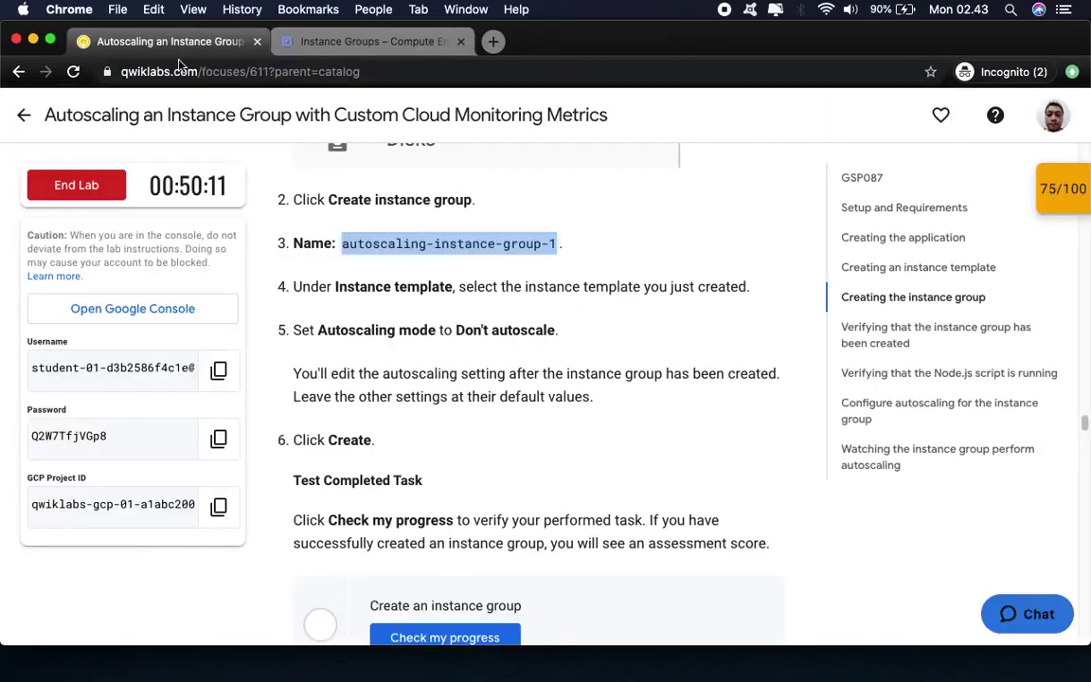
scroll(501, 515, "down", 5)
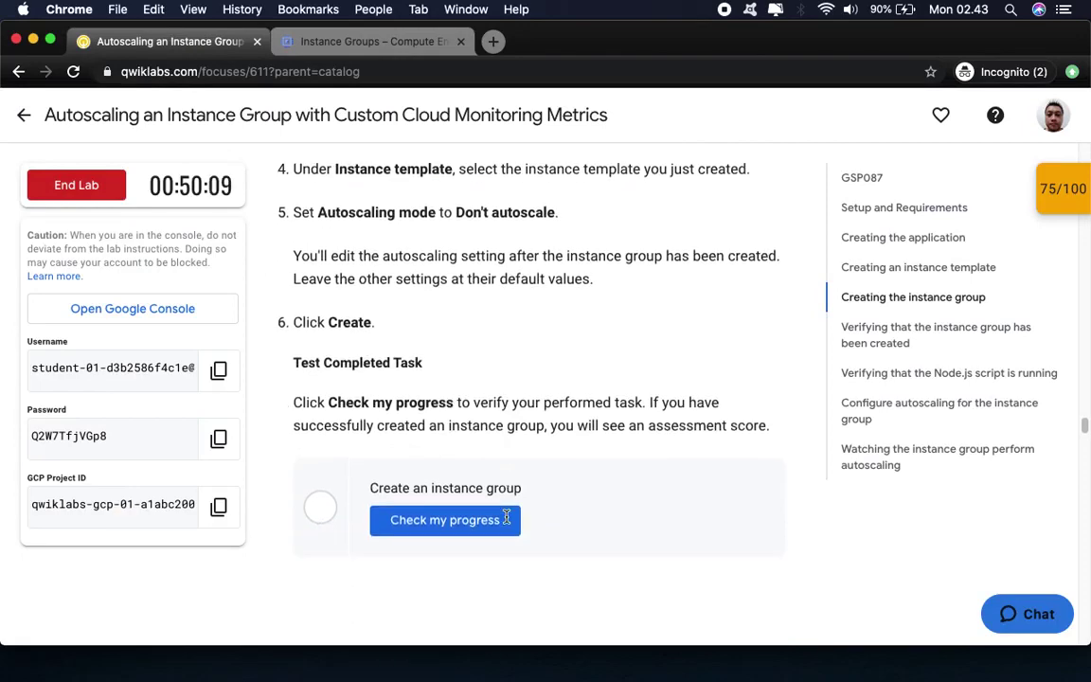
left_click(422, 231)
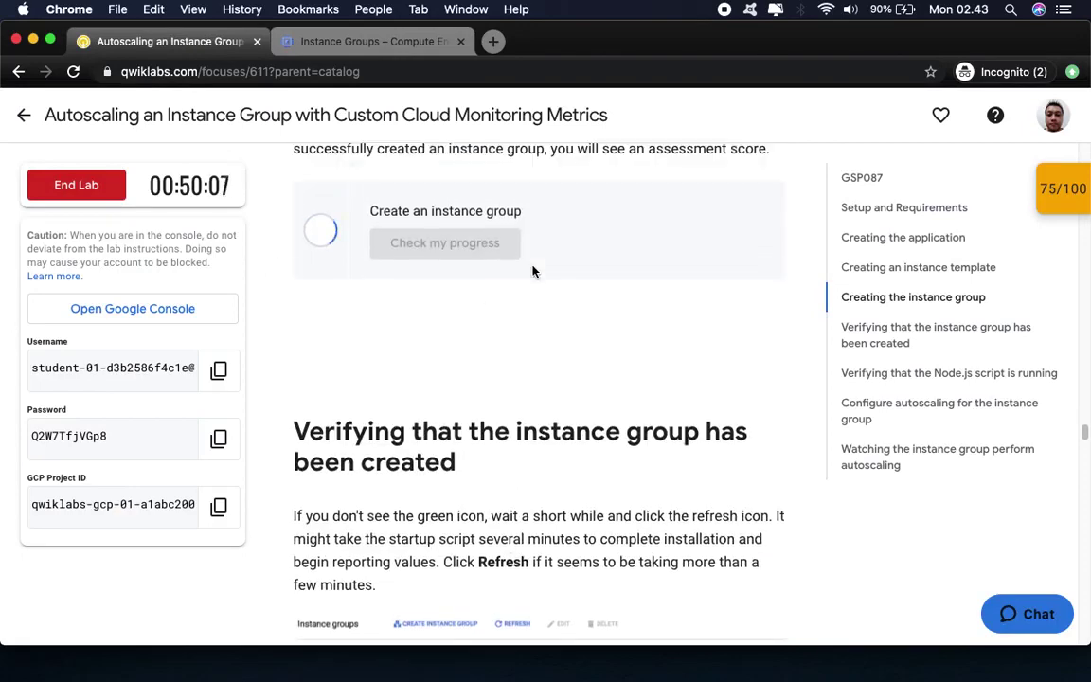
left_click(1060, 188)
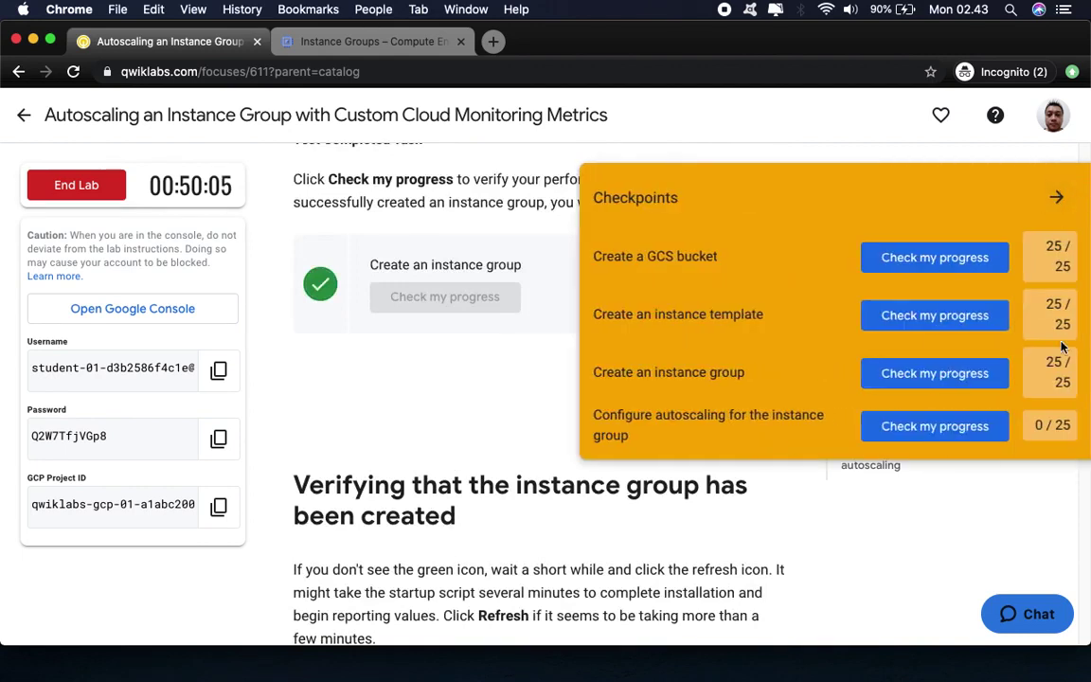
left_click(1055, 196)
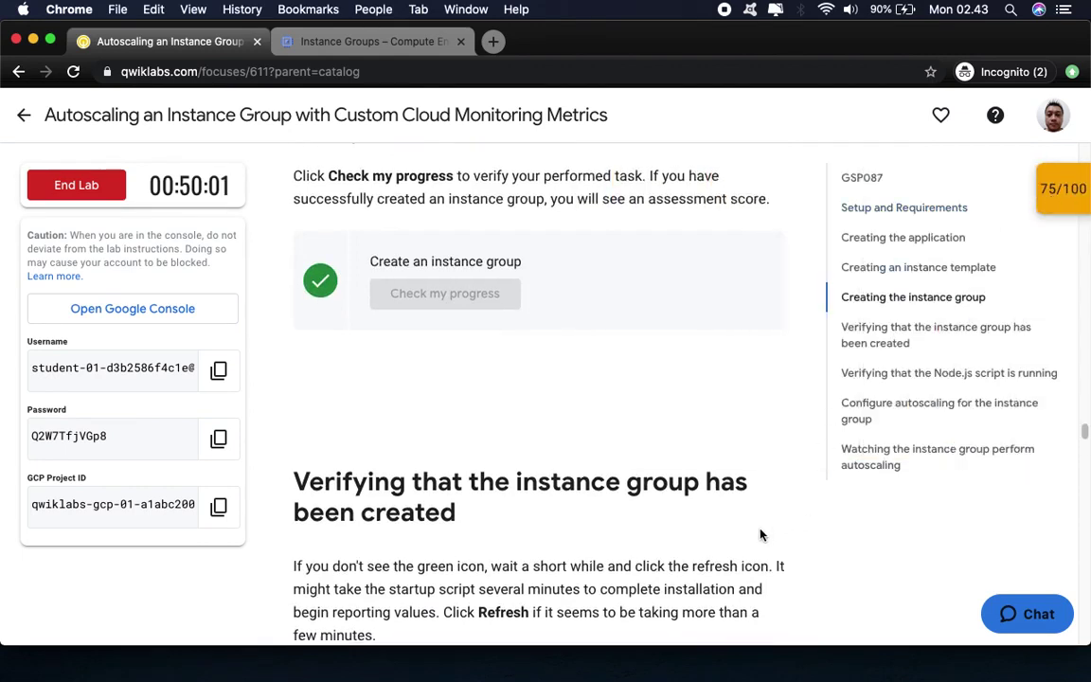
Step: Following the lab's Node.js script verification section, open the details of the instance in autoscaling-instance-group-1 and check the next instruction
scroll(759, 535, "down", 3)
scroll(759, 535, "down", 5)
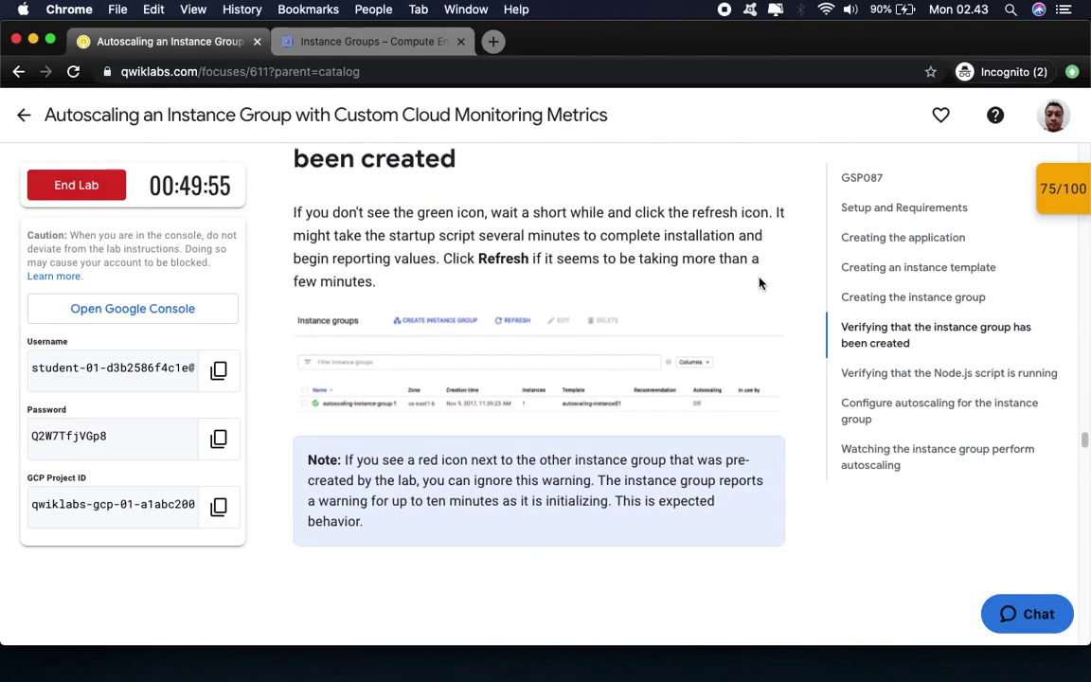
scroll(365, 431, "down", 3)
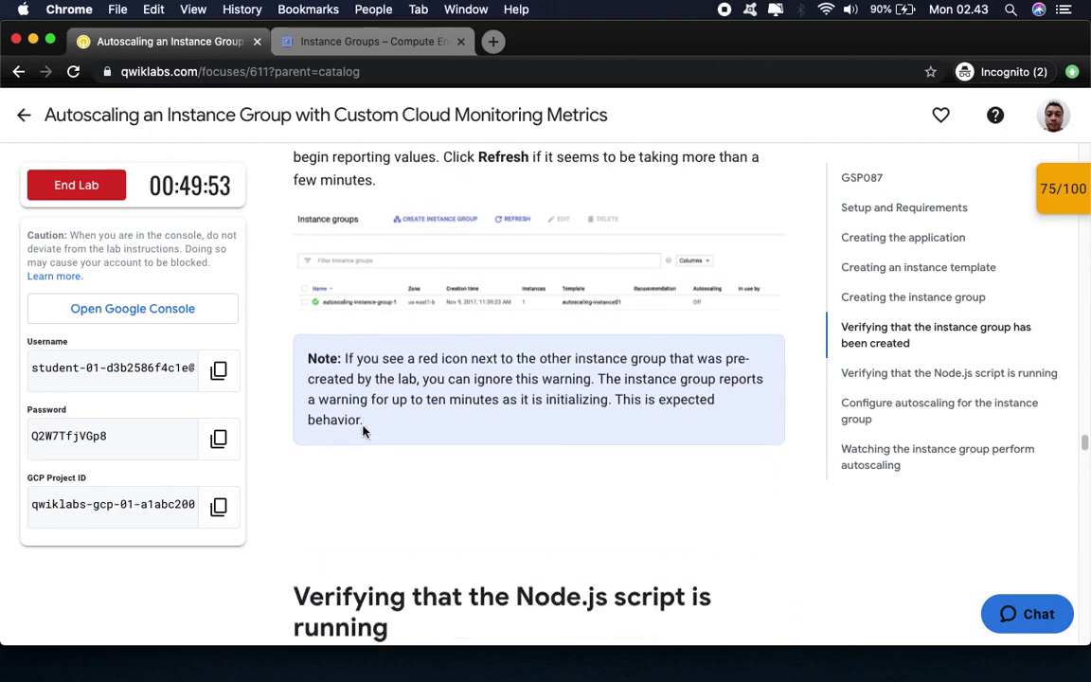
scroll(580, 509, "down", 7)
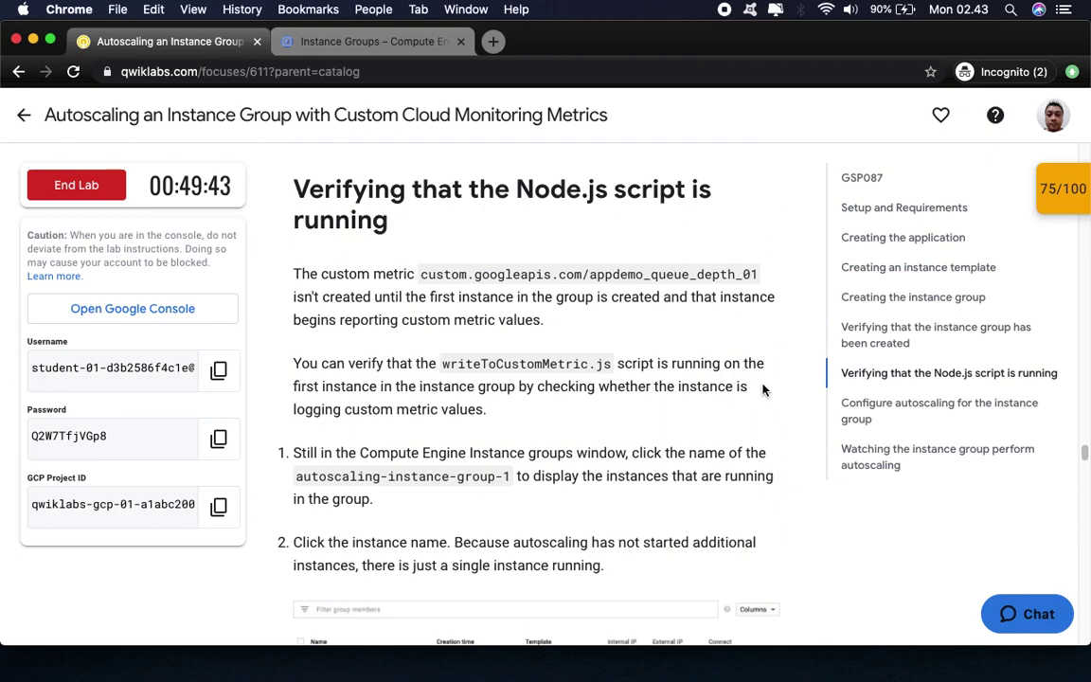
key("ctrl+Tab")
left_click(458, 317)
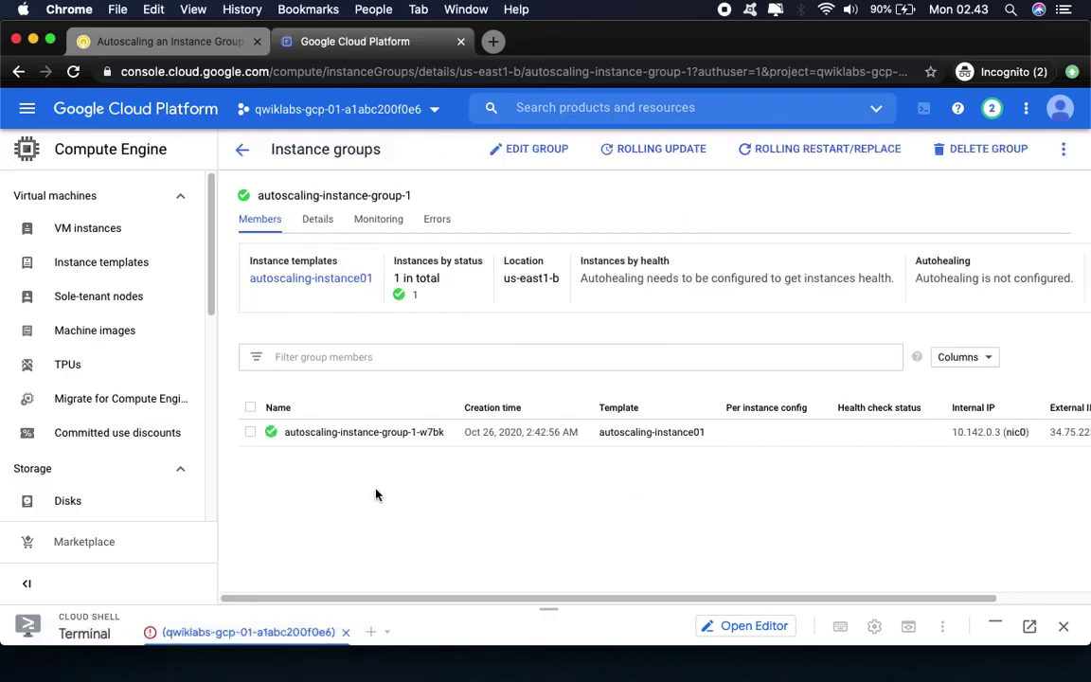
left_click(349, 434)
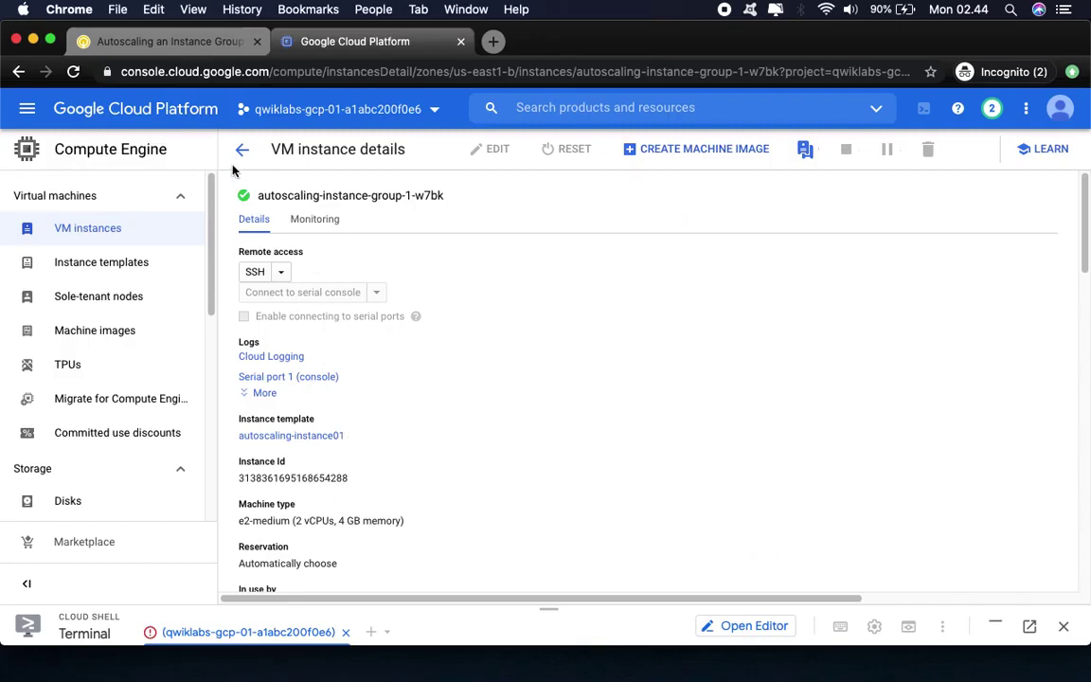
left_click(170, 41)
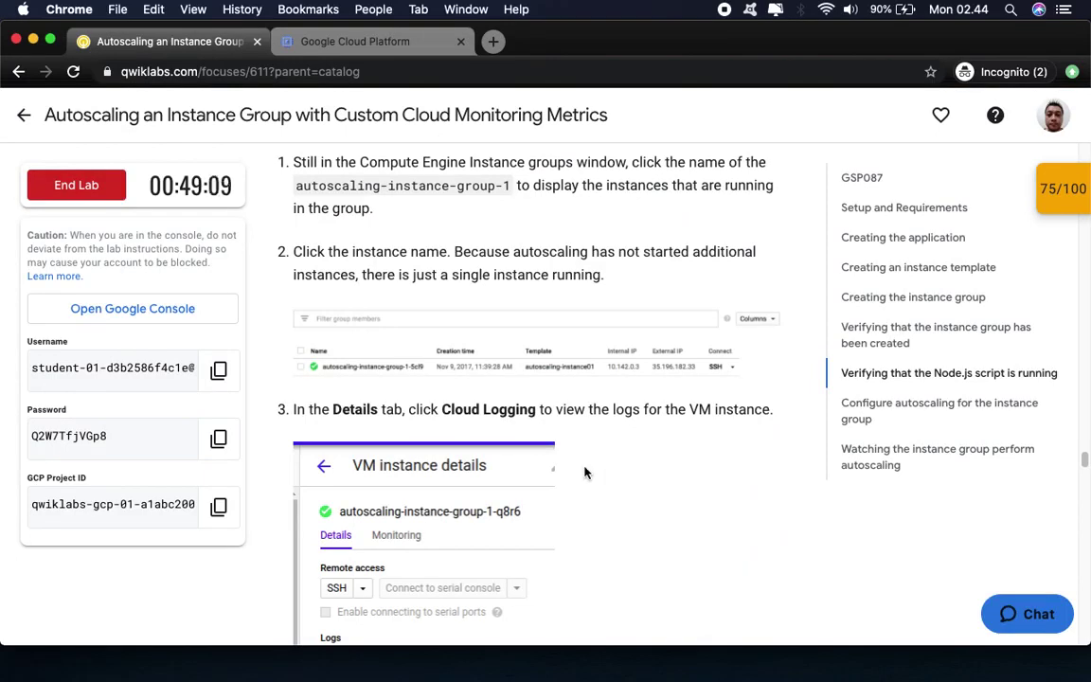
Step: Following the lab's log-viewing instruction, open Cloud Logging for the instance in autoscaling-instance-group-1
scroll(584, 468, "down", 5)
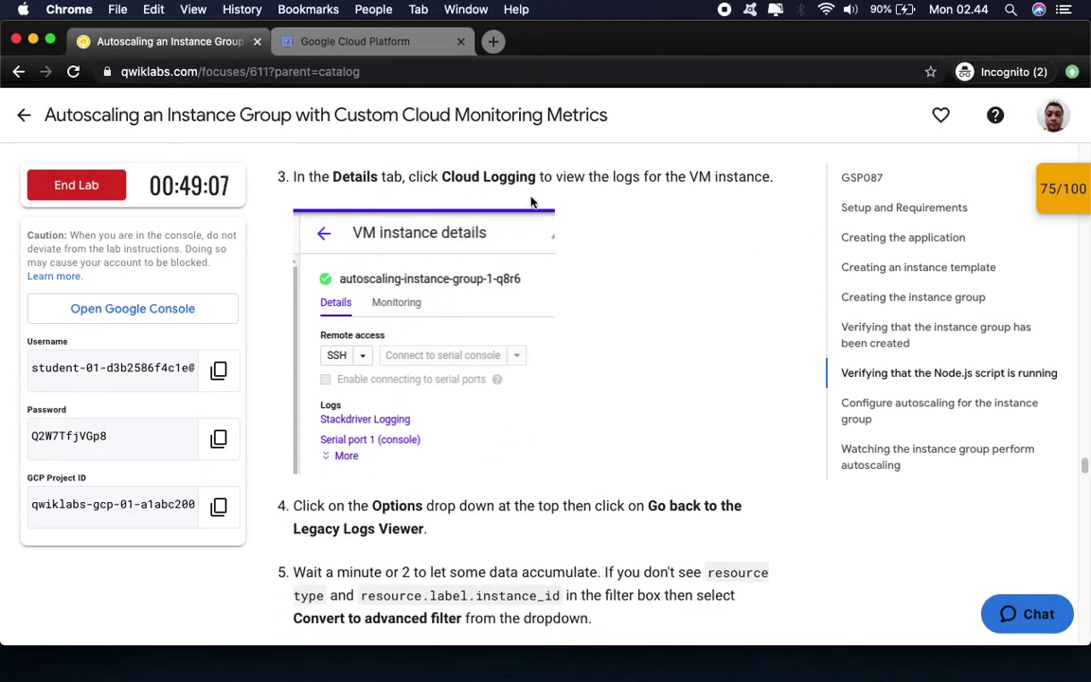
left_click(375, 43)
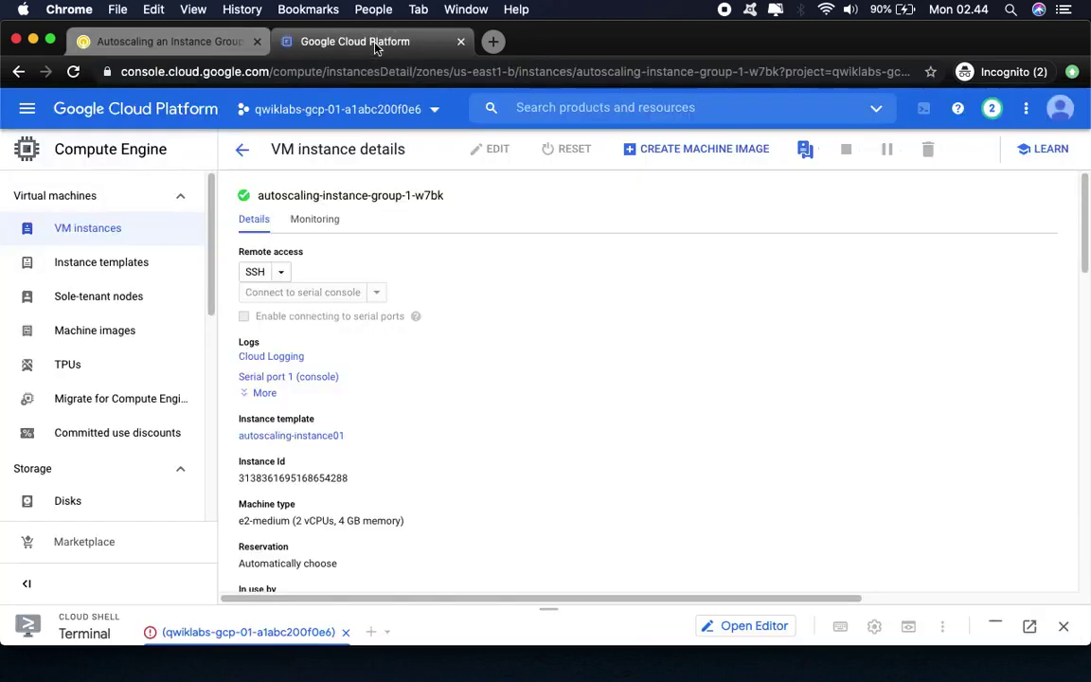
left_click(287, 357)
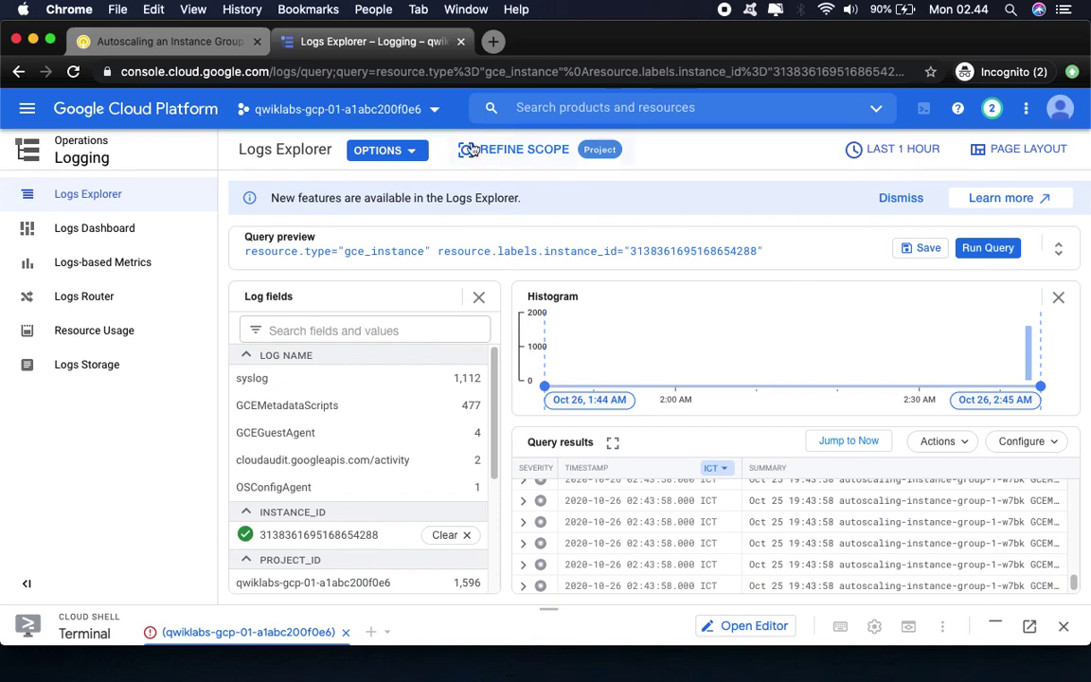
Step: Check the next lab instruction and switch from the Logs Explorer back to the Legacy Logs Viewer
left_click(147, 42)
scroll(448, 475, "down", 5)
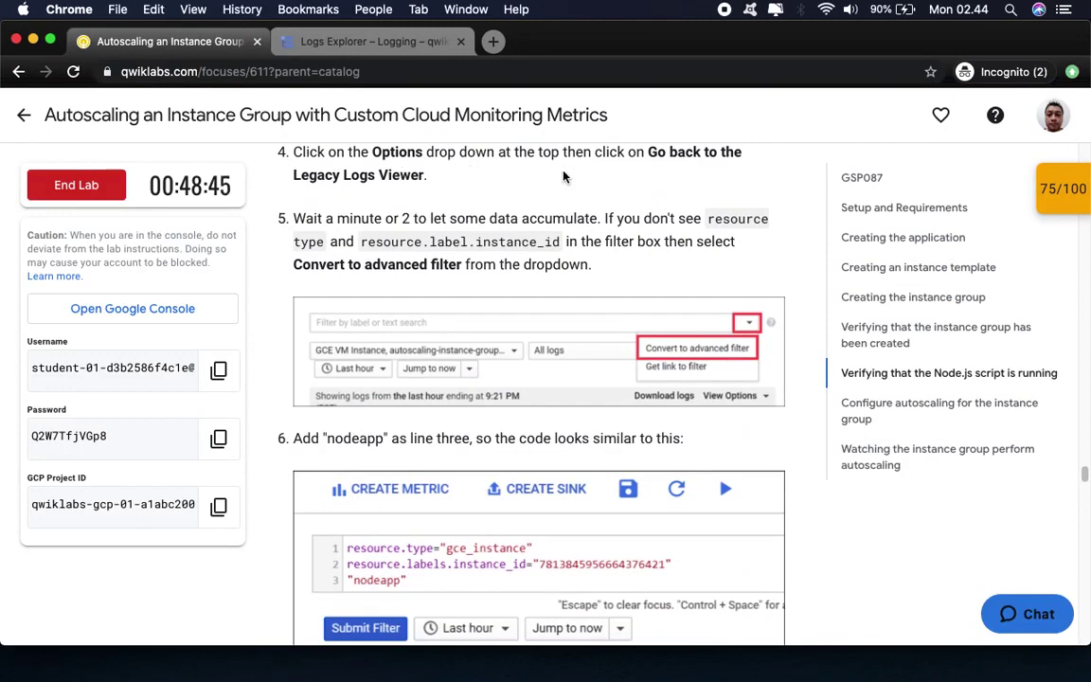
left_click(375, 43)
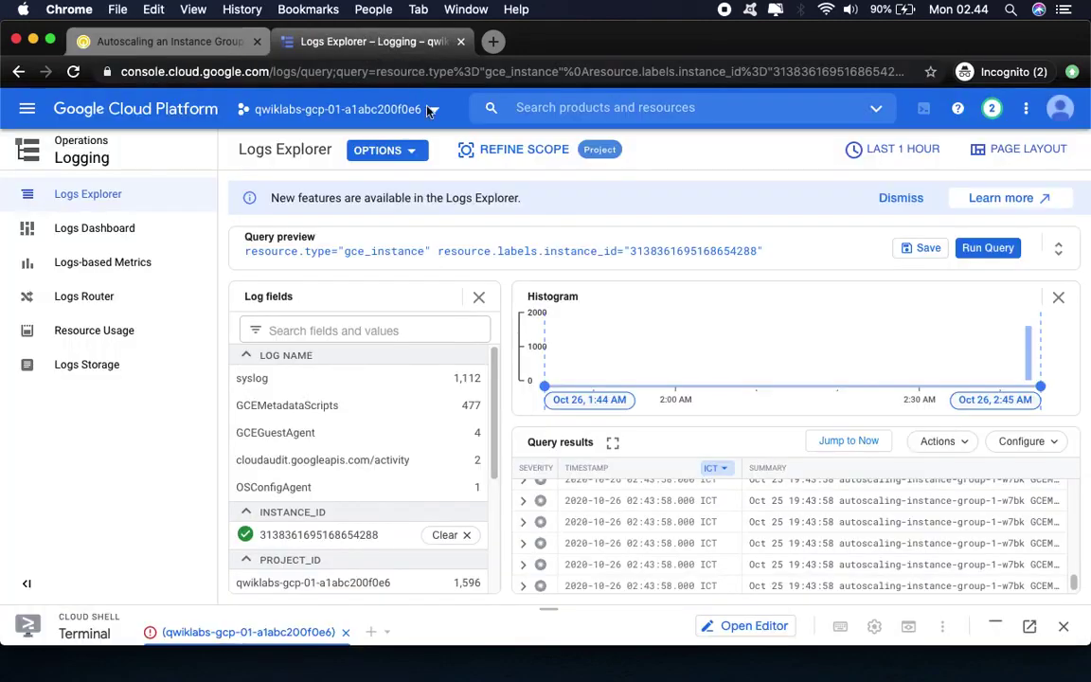
left_click(387, 147)
left_click(415, 185)
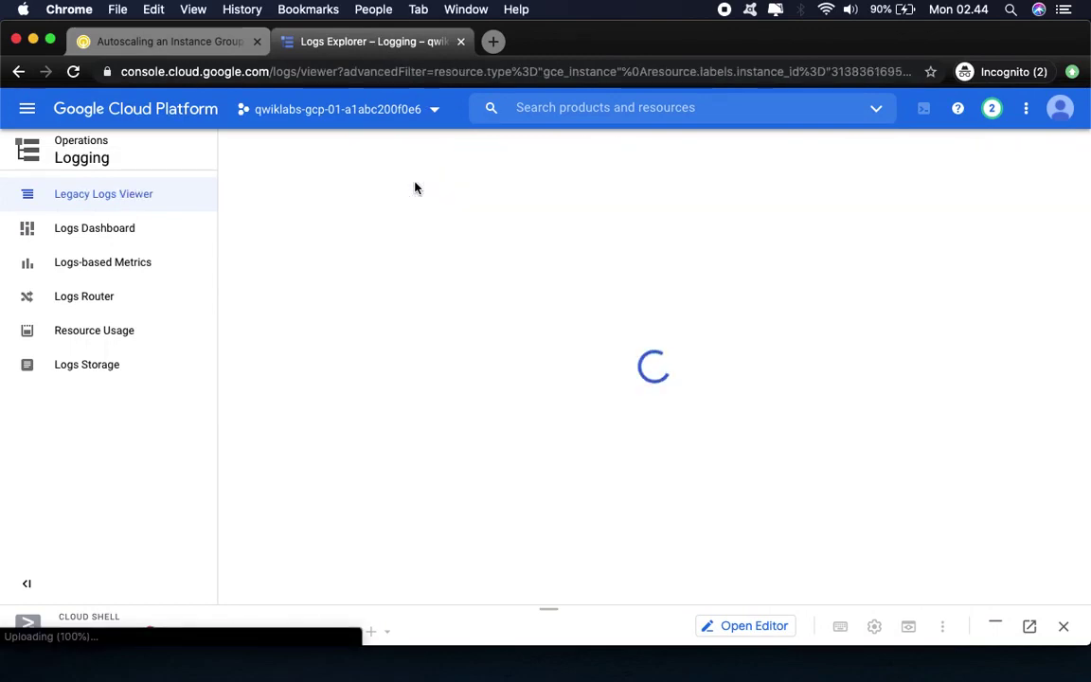
Step: Read the lab's filter instructions, copy "nodeapp" from them and add it as line three of the log filter
left_click(140, 45)
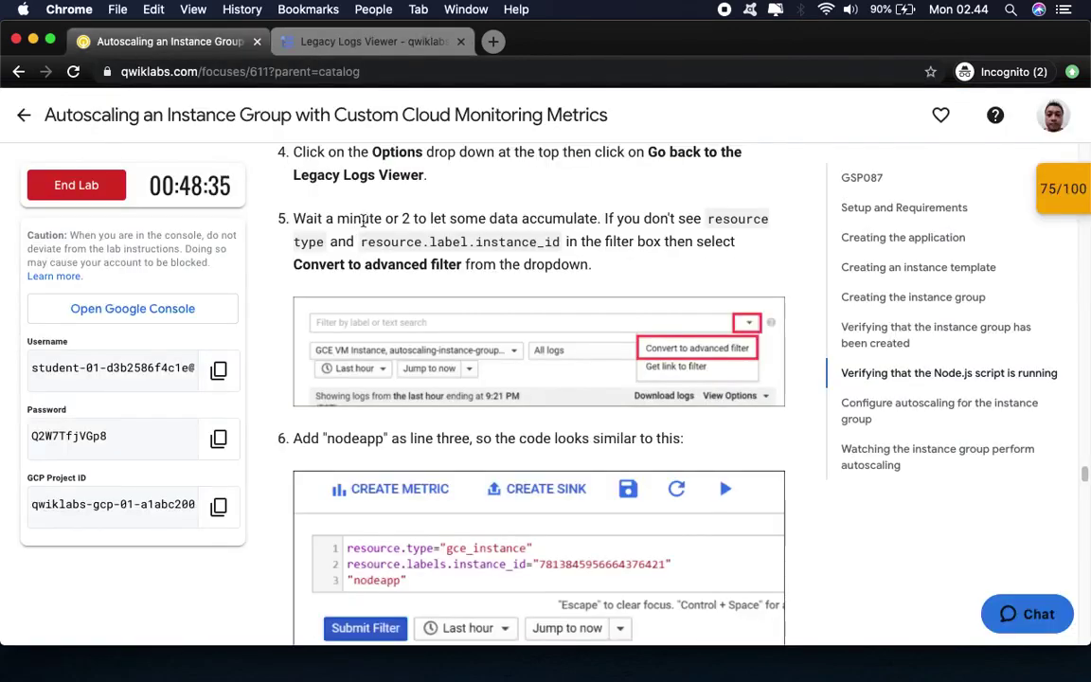
left_click_drag(319, 218, 434, 218)
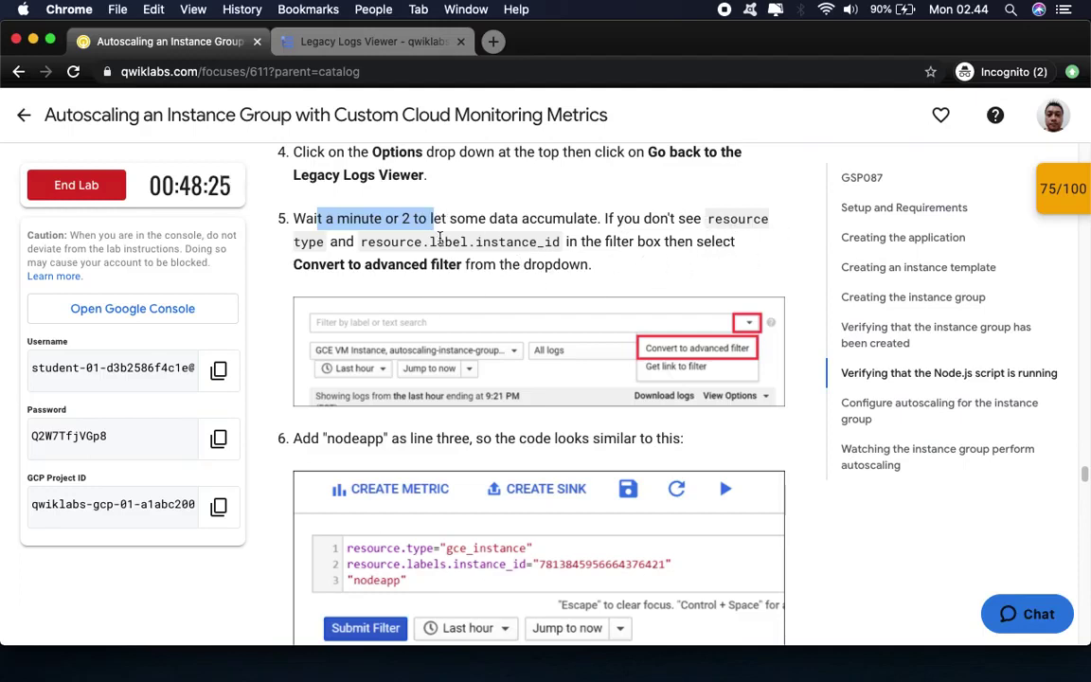
left_click(349, 41)
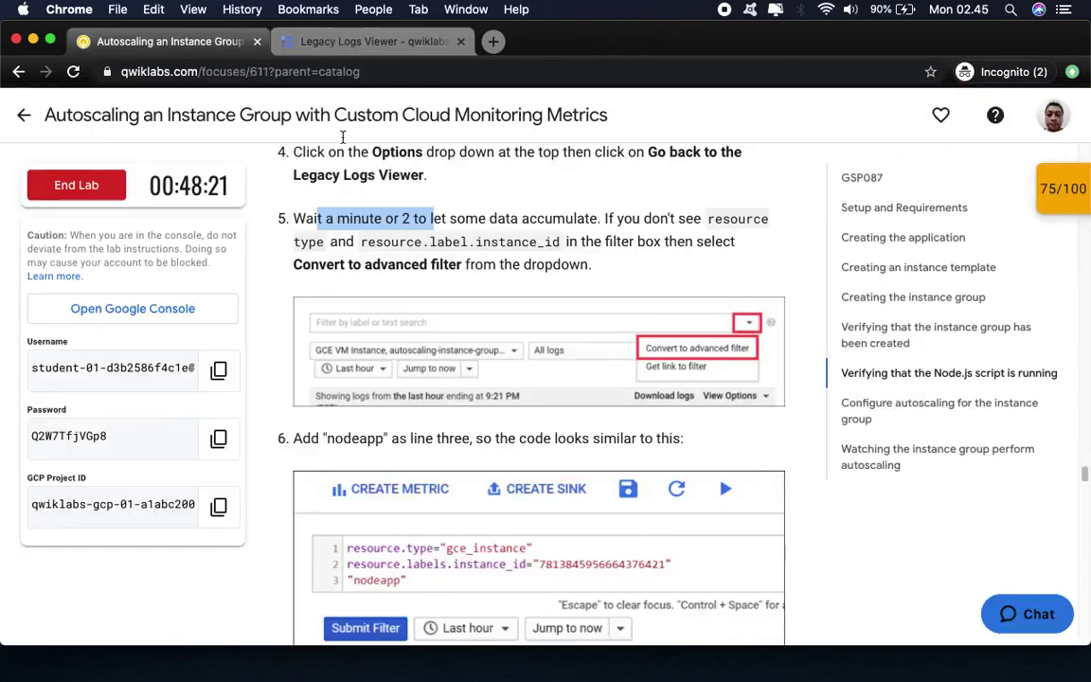
left_click(194, 41)
left_click_drag(322, 438, 382, 440)
right_click(381, 439)
left_click(417, 478)
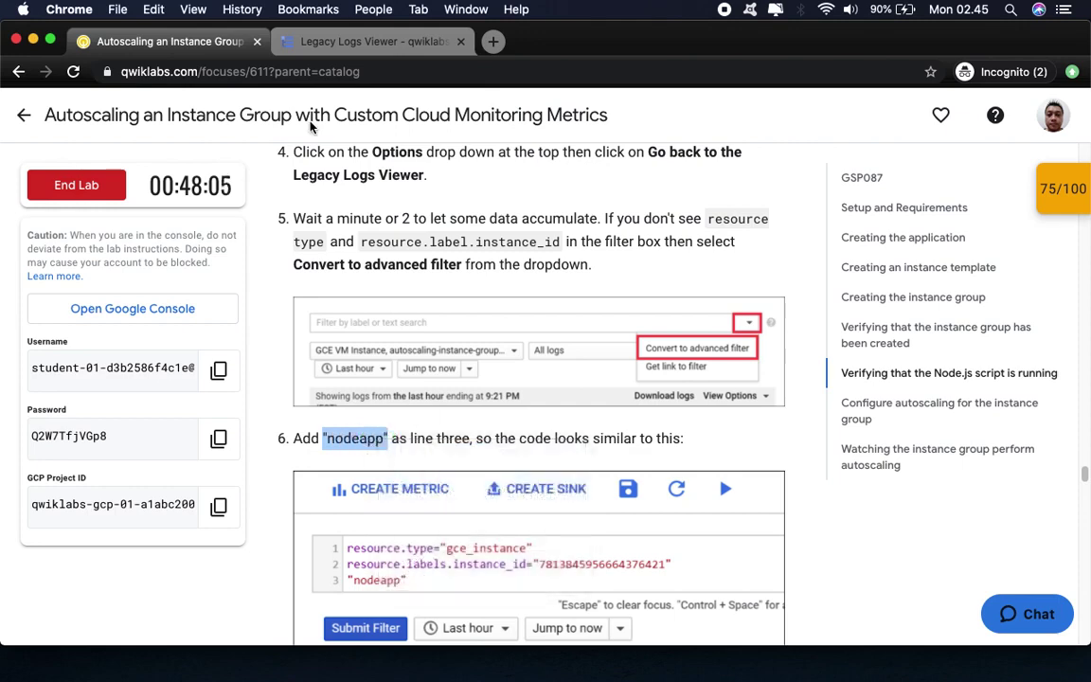
left_click(296, 41)
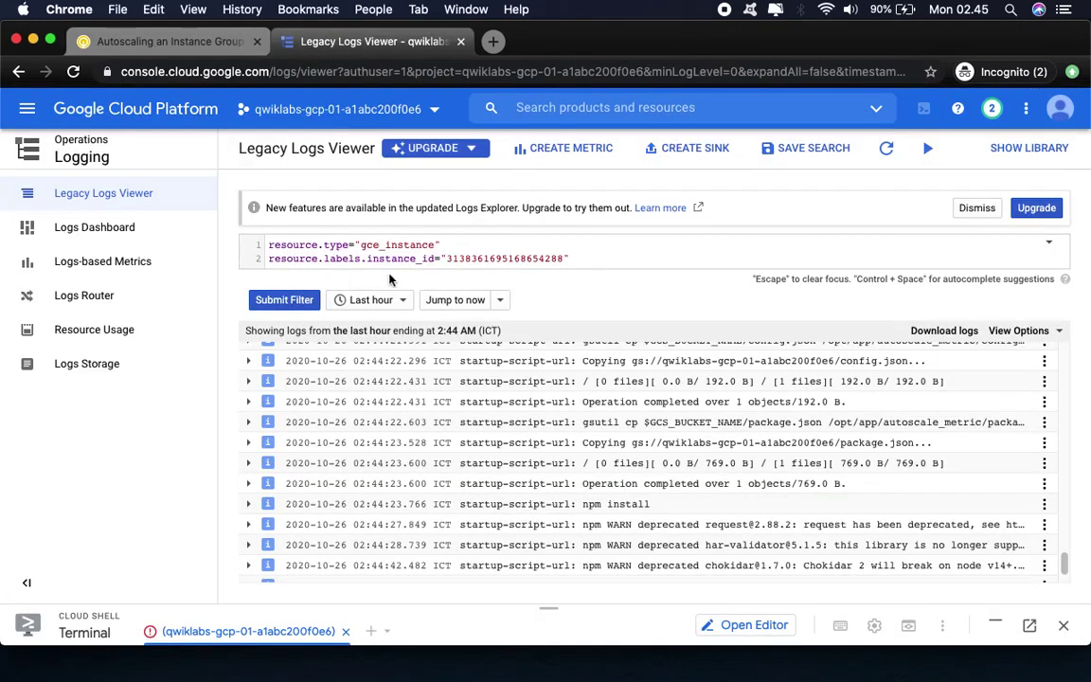
left_click(594, 258)
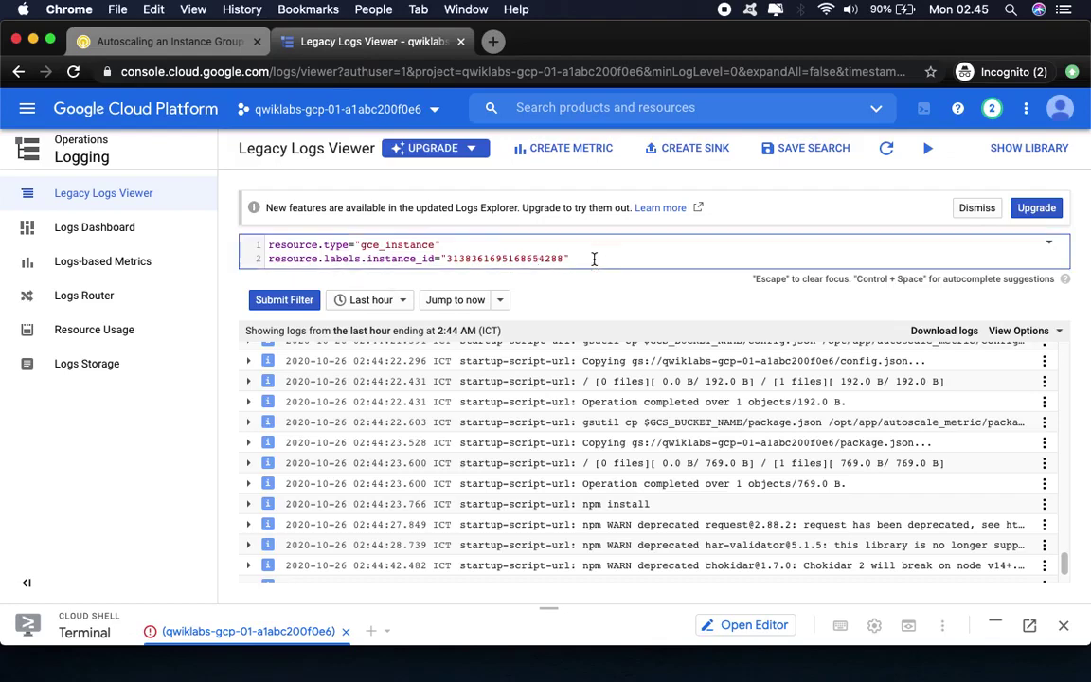
key("Return")
key("super+v")
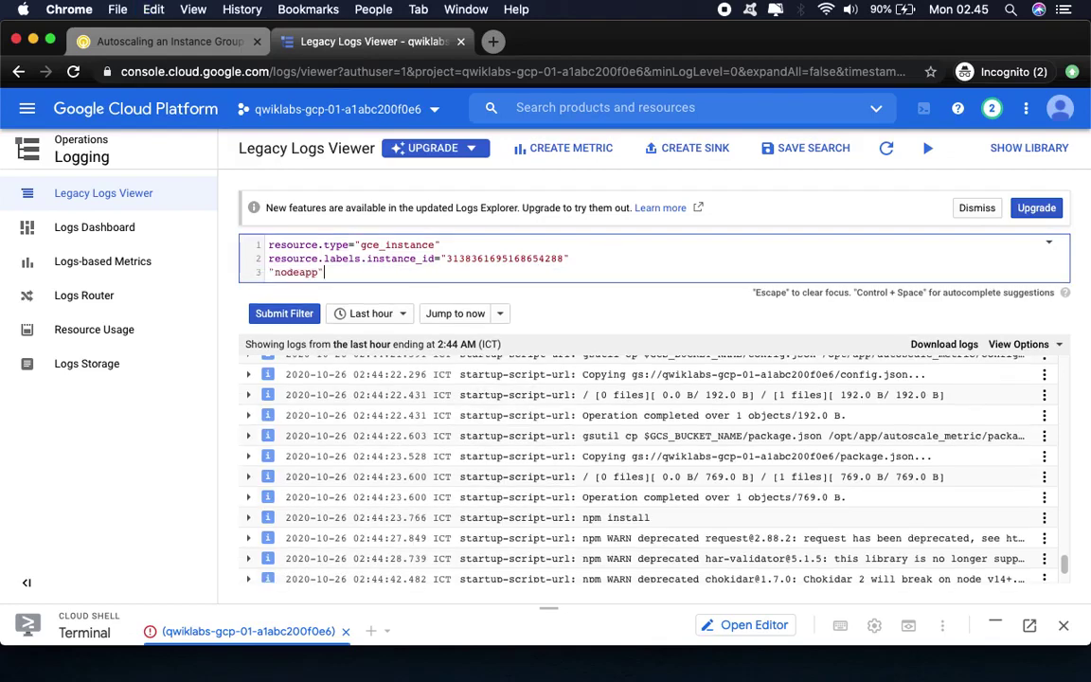
Step: Check the lab's next instruction and submit the log filter
left_click(175, 49)
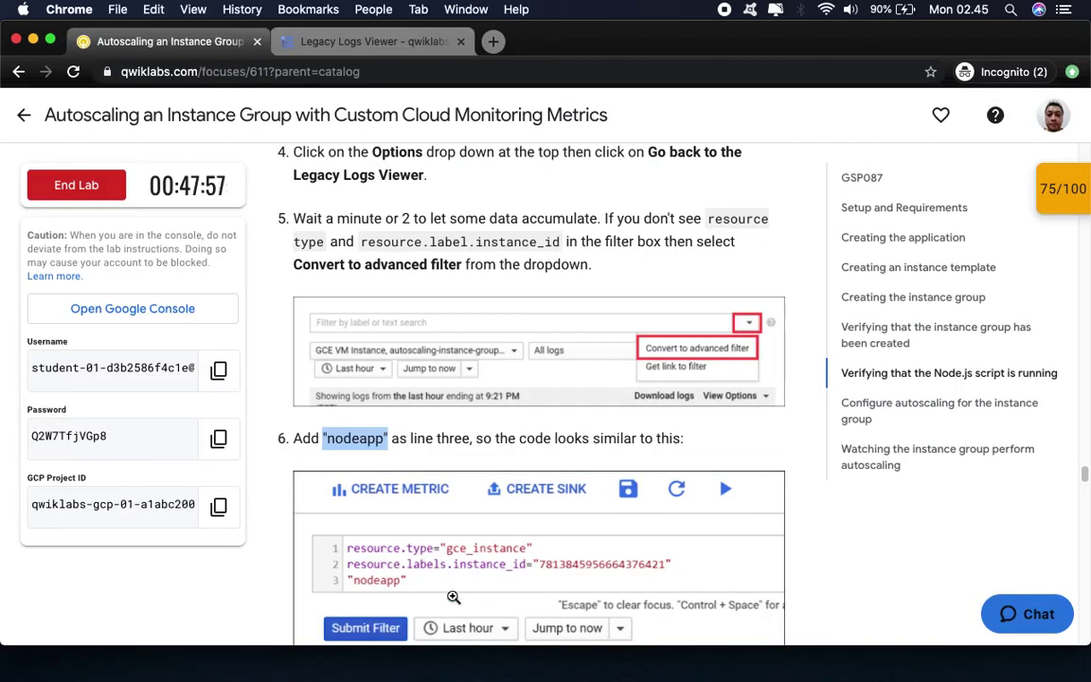
scroll(647, 427, "down", 5)
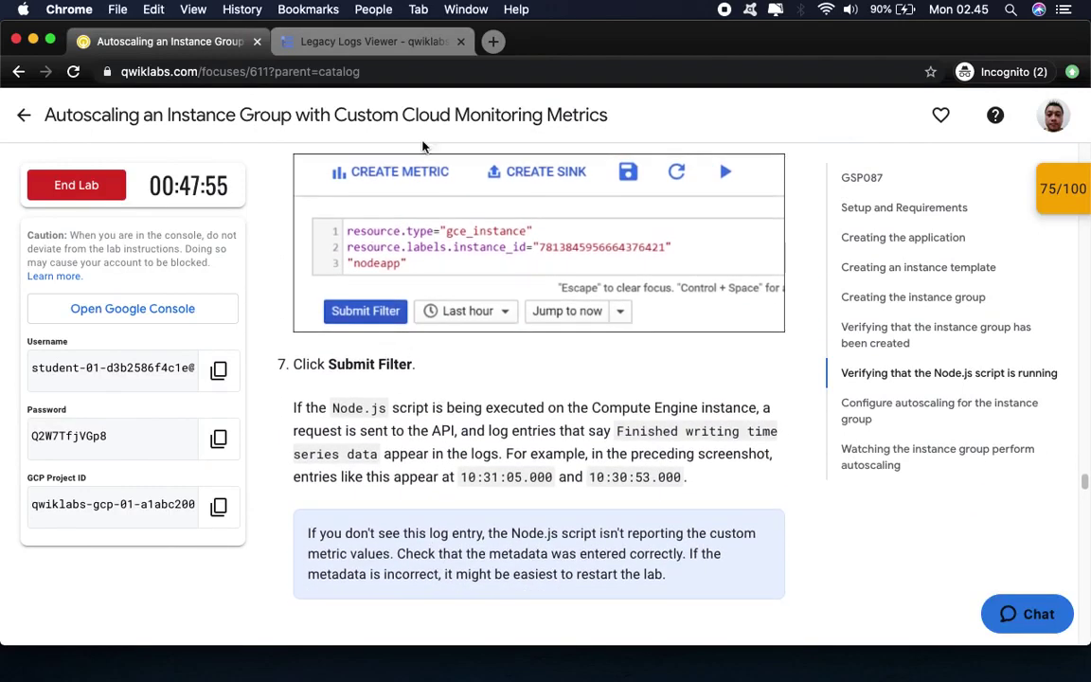
left_click(331, 41)
left_click(282, 314)
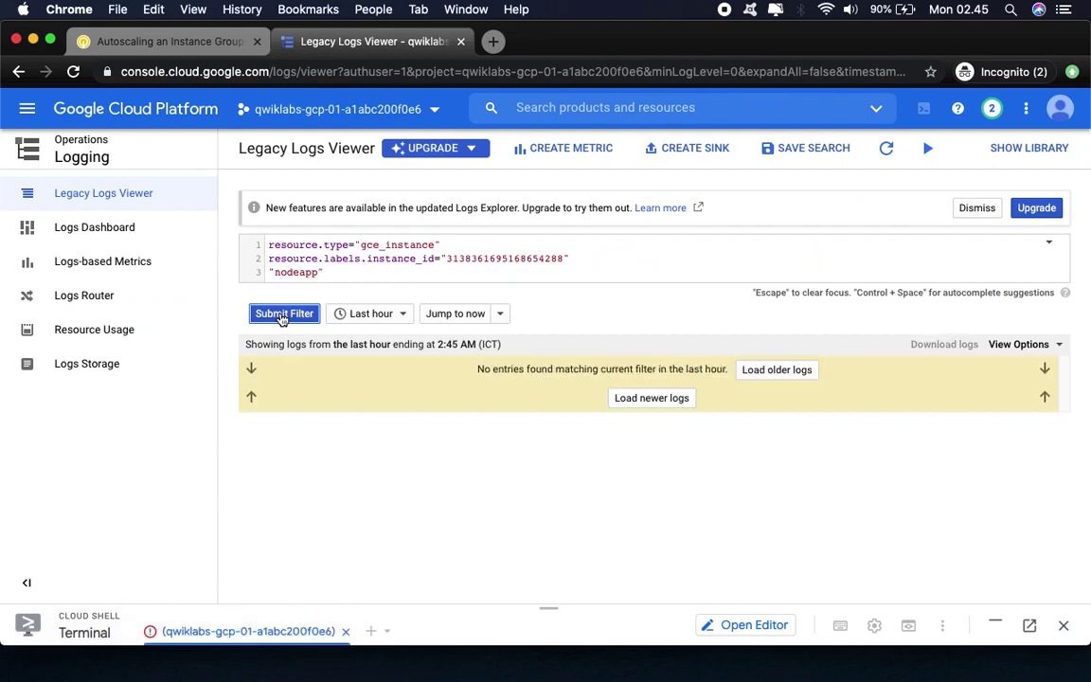
Step: Review the lab's filter steps and the log entry it expects, and submit the nodeapp filter again
left_click(180, 43)
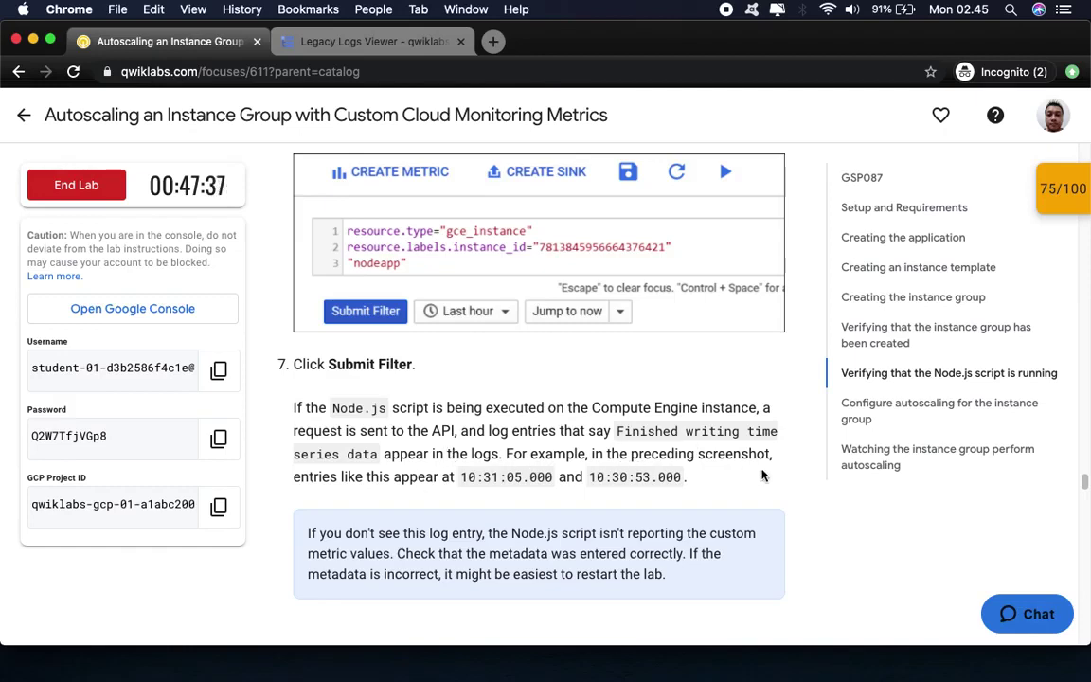
scroll(763, 476, "down", 4)
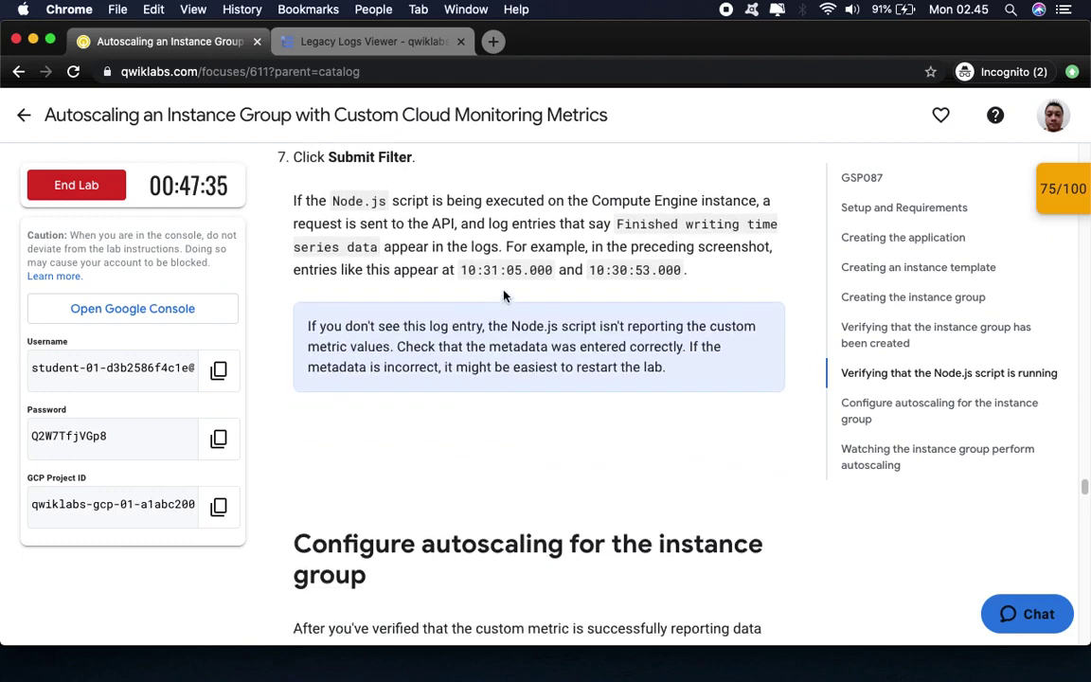
scroll(517, 289, "up", 5)
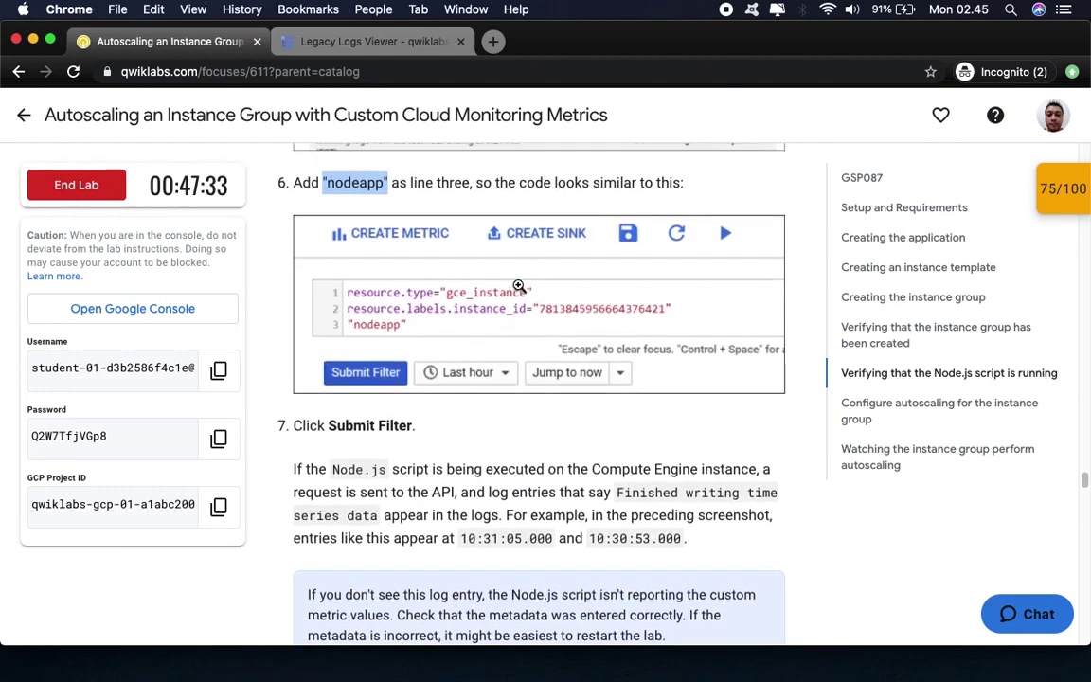
scroll(518, 285, "up", 5)
scroll(517, 285, "down", 5)
scroll(518, 285, "down", 5)
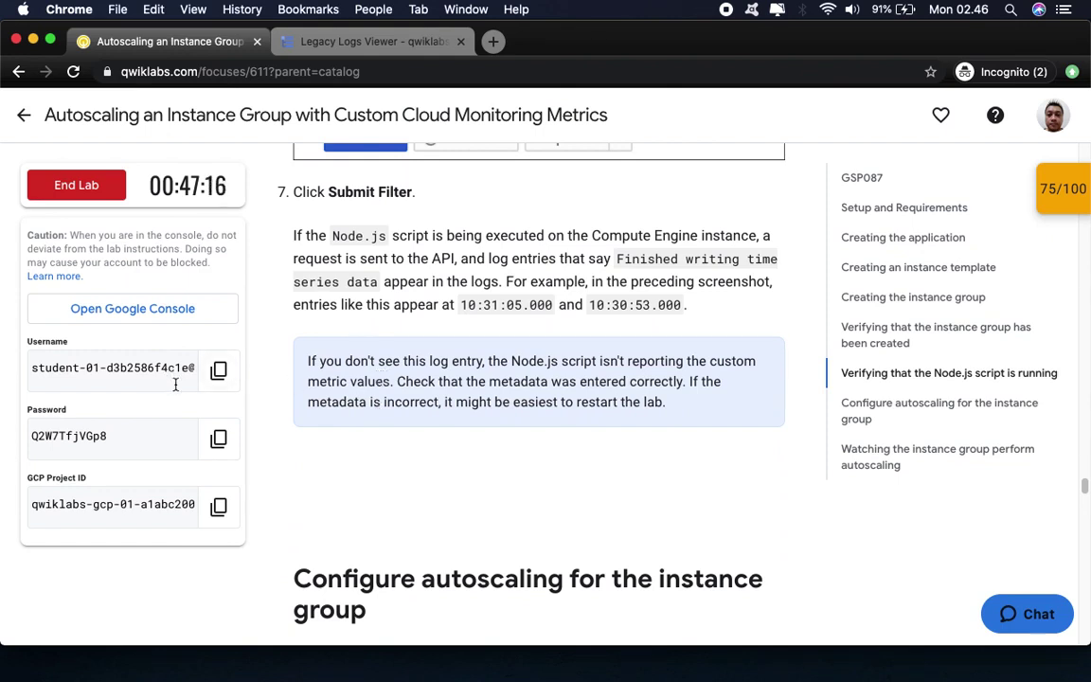
left_click(338, 50)
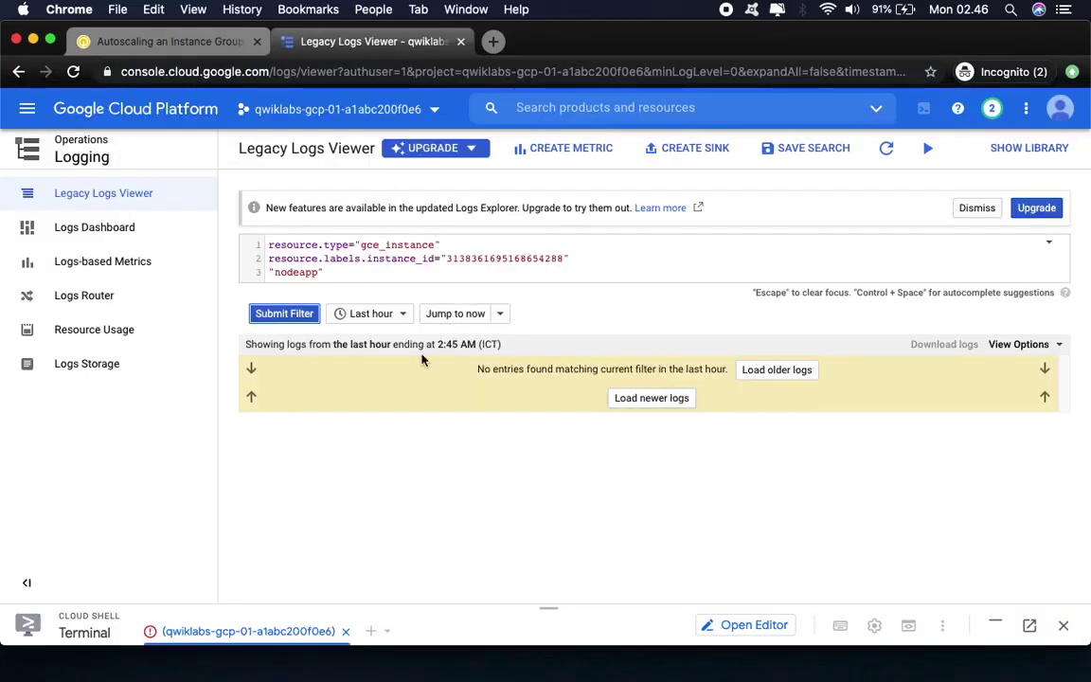
left_click(285, 313)
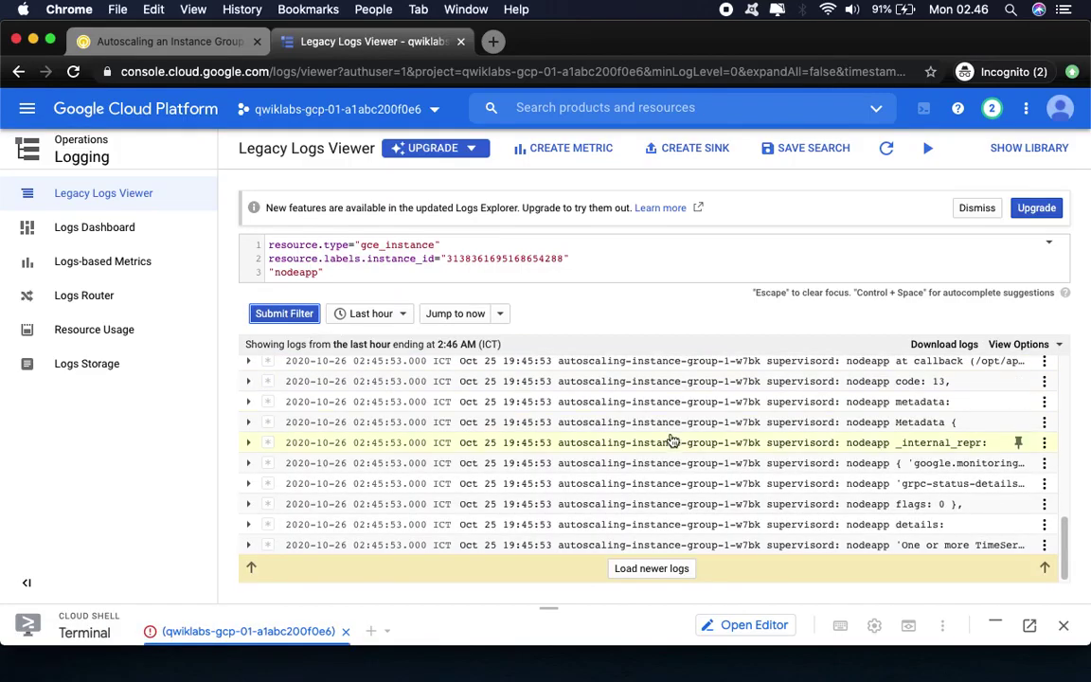
Step: Expand the nodeapp _internal_repr log entry to inspect its details and collapse it again
left_click(672, 442)
right_click(672, 438)
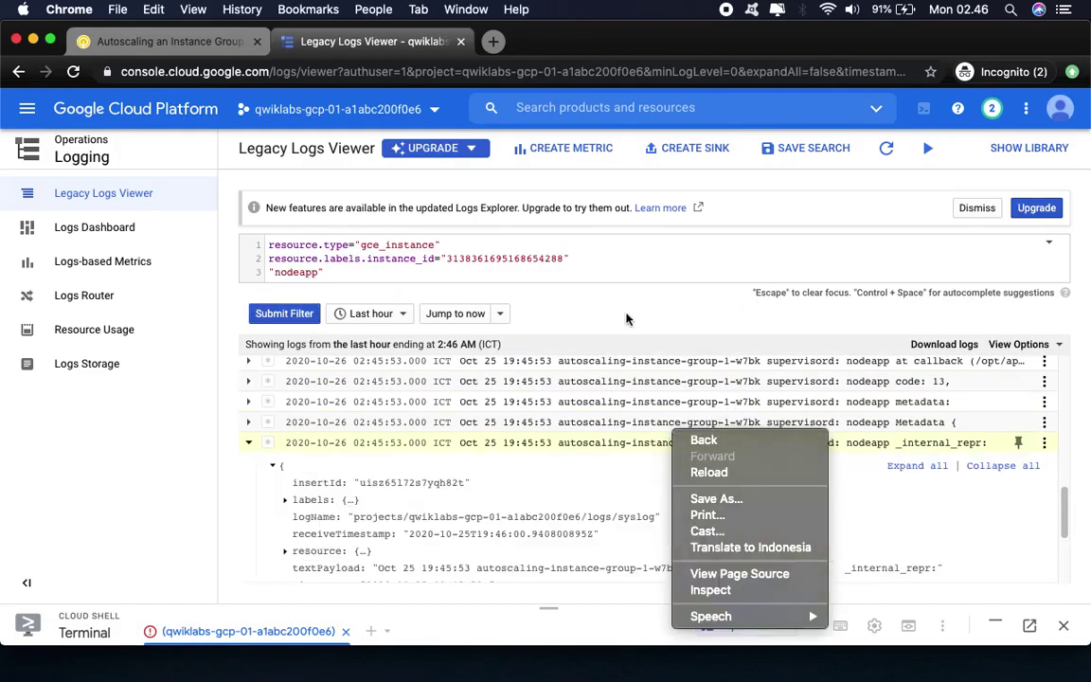
left_click(247, 443)
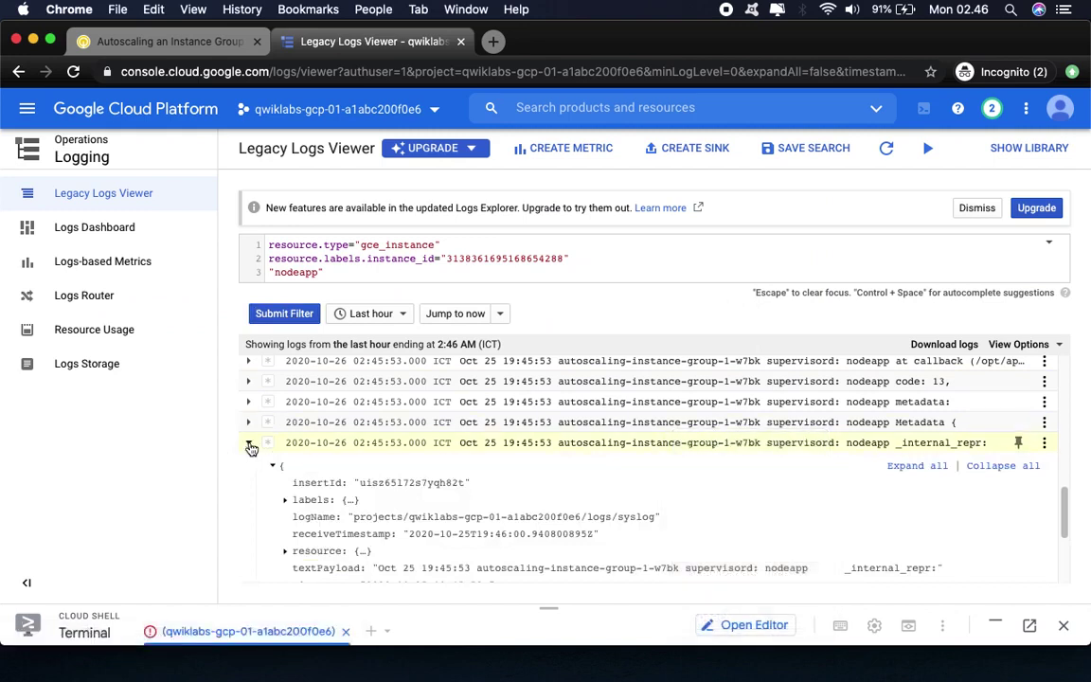
left_click(248, 443)
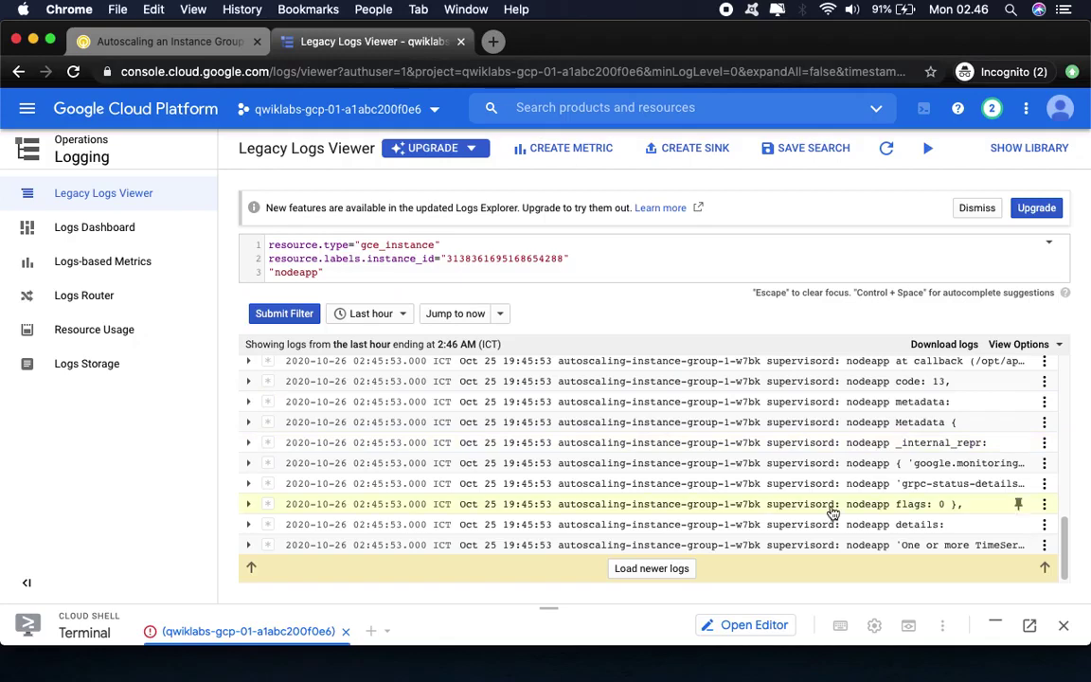
Step: Load the newer nodeapp logs and expand the "Finished writing time series data" entry to examine its details
scroll(831, 512, "down", 2)
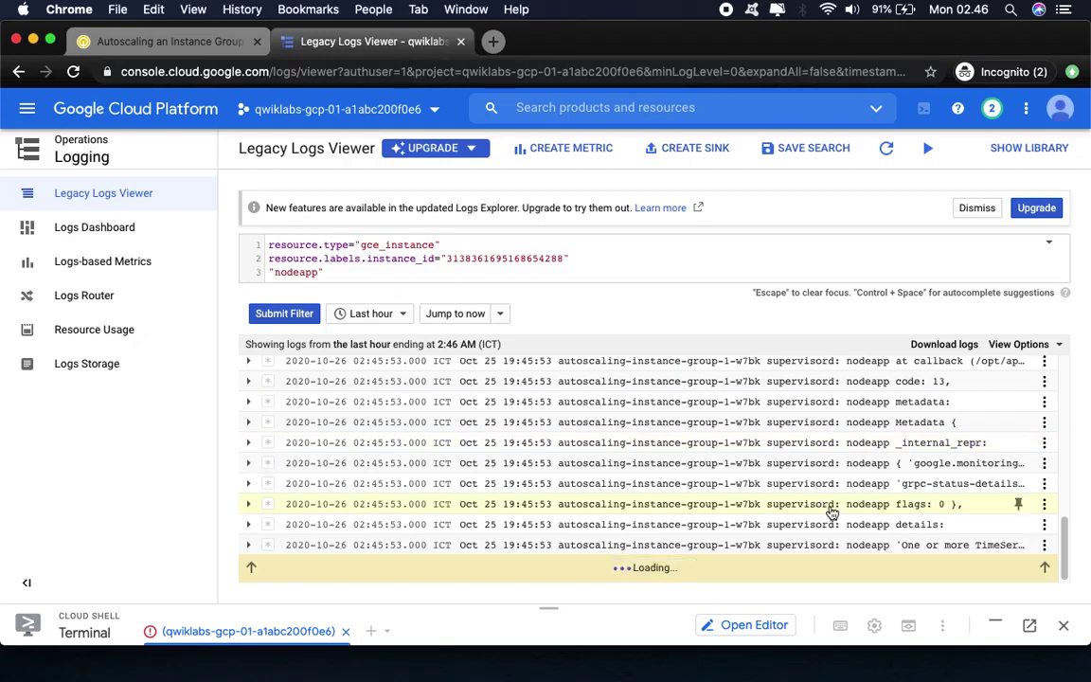
left_click_drag(1064, 538, 1059, 576)
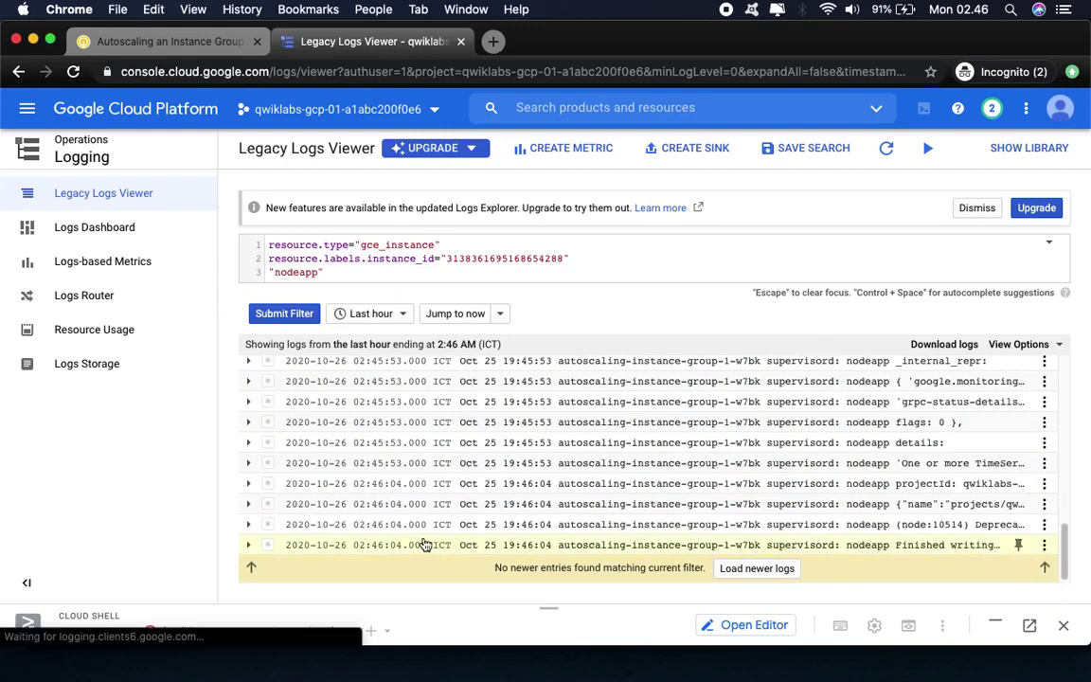
left_click(379, 544)
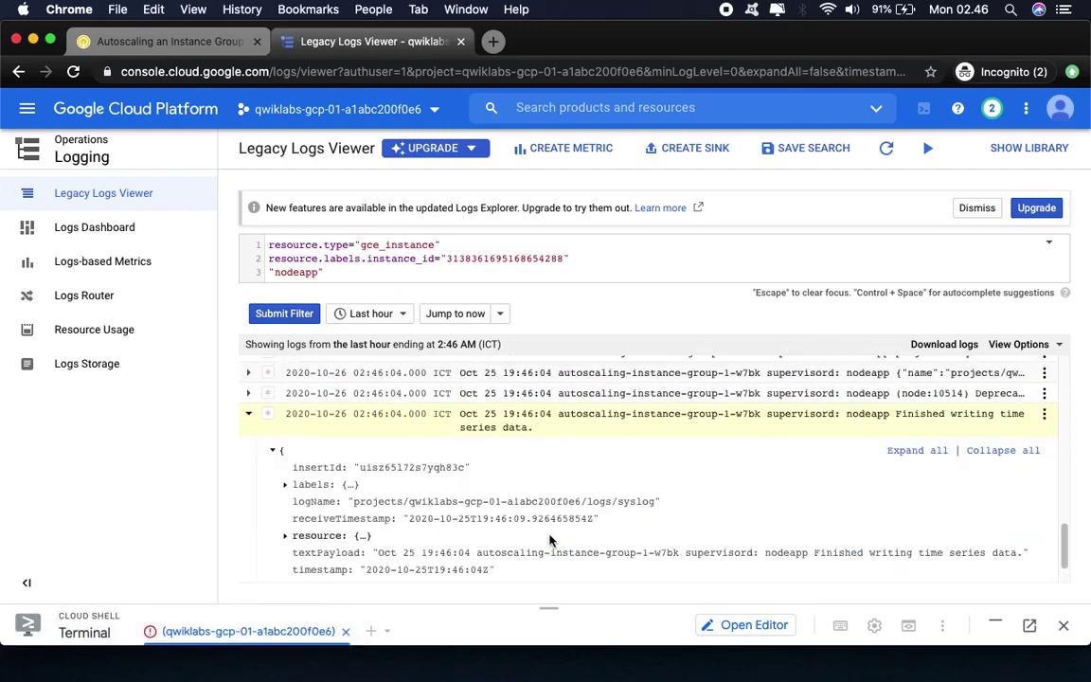
scroll(552, 542, "down", 1)
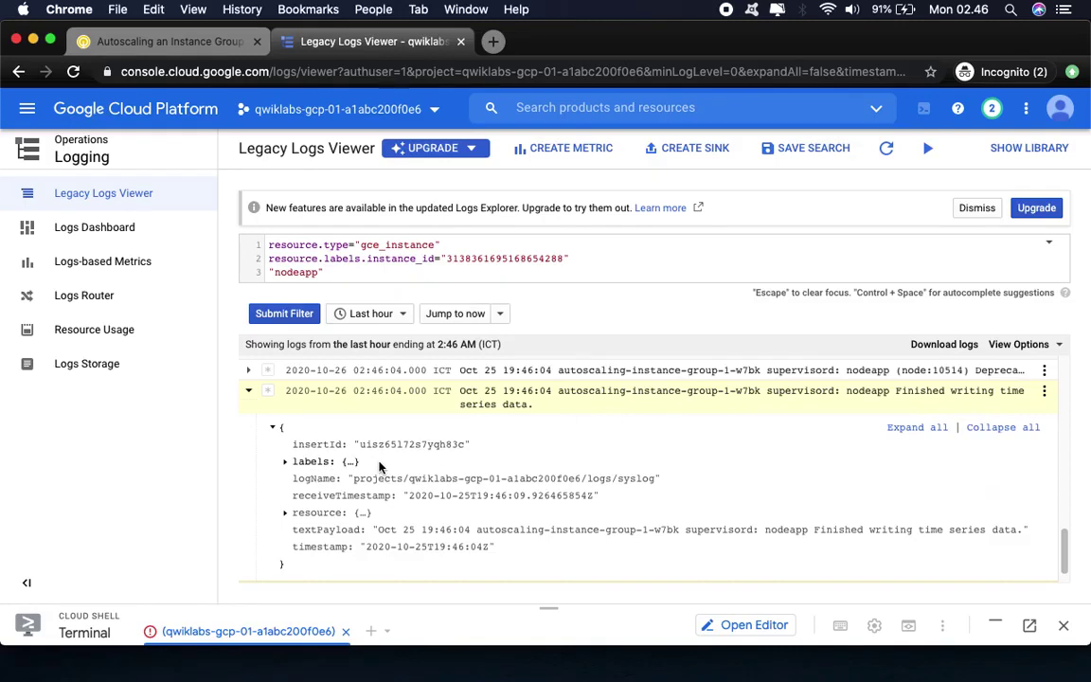
Step: Read the lab's autoscaling configuration instructions and open autoscaling-instance-group-1 from the Compute Engine instance groups
left_click(170, 41)
scroll(558, 511, "down", 10)
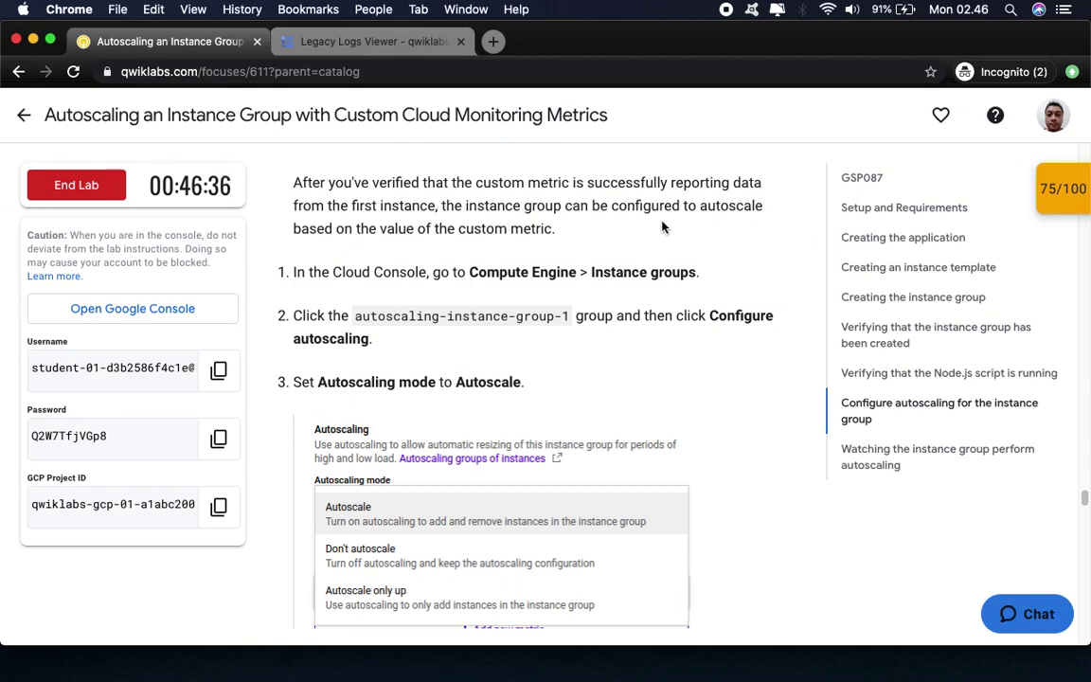
scroll(554, 414, "down", 3)
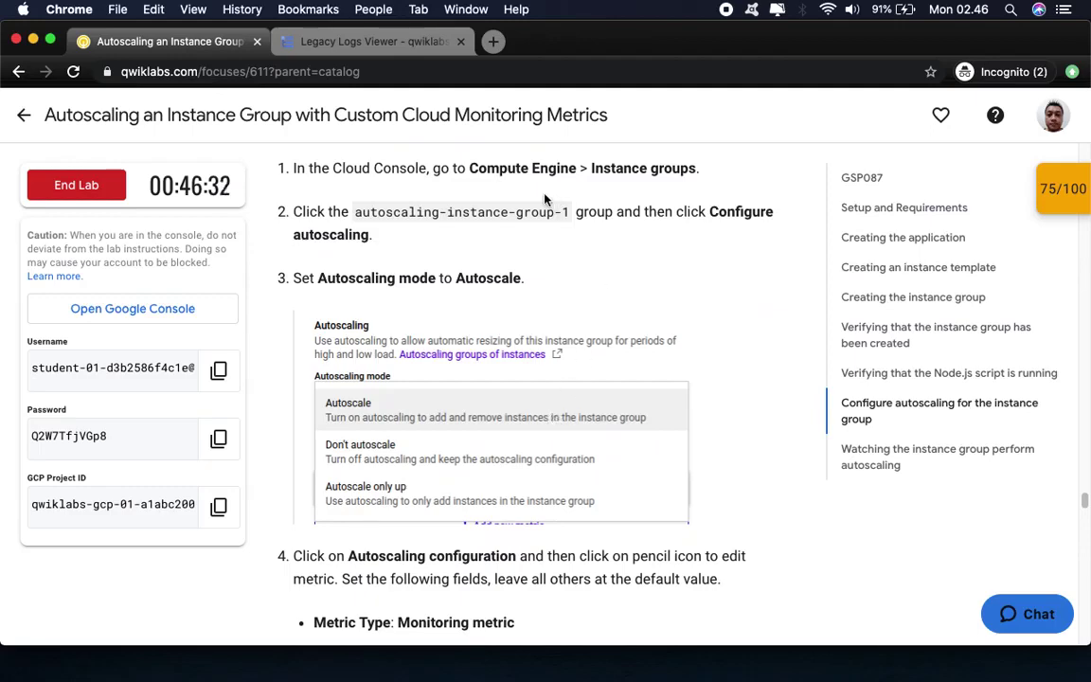
left_click(355, 45)
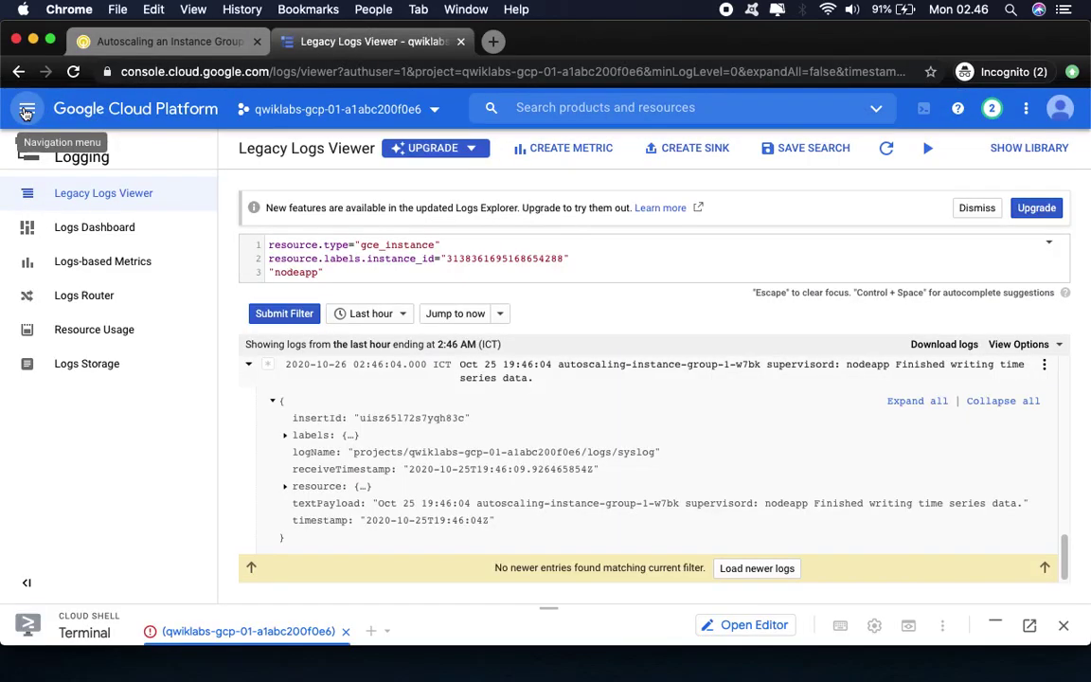
left_click(26, 112)
mouse_move(106, 583)
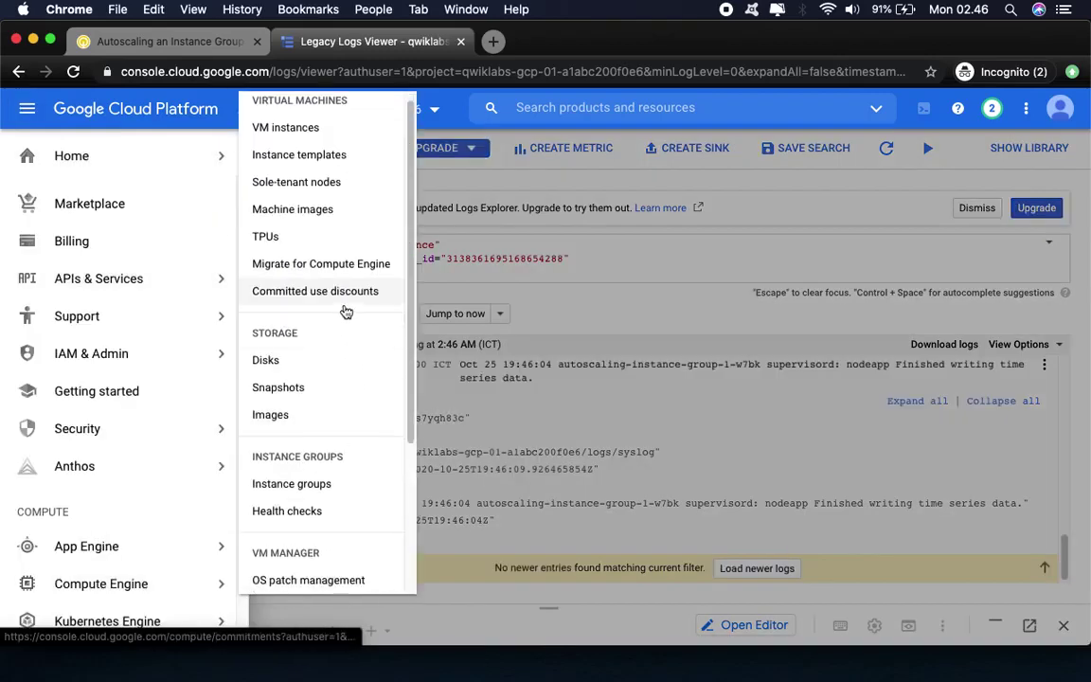
left_click(312, 489)
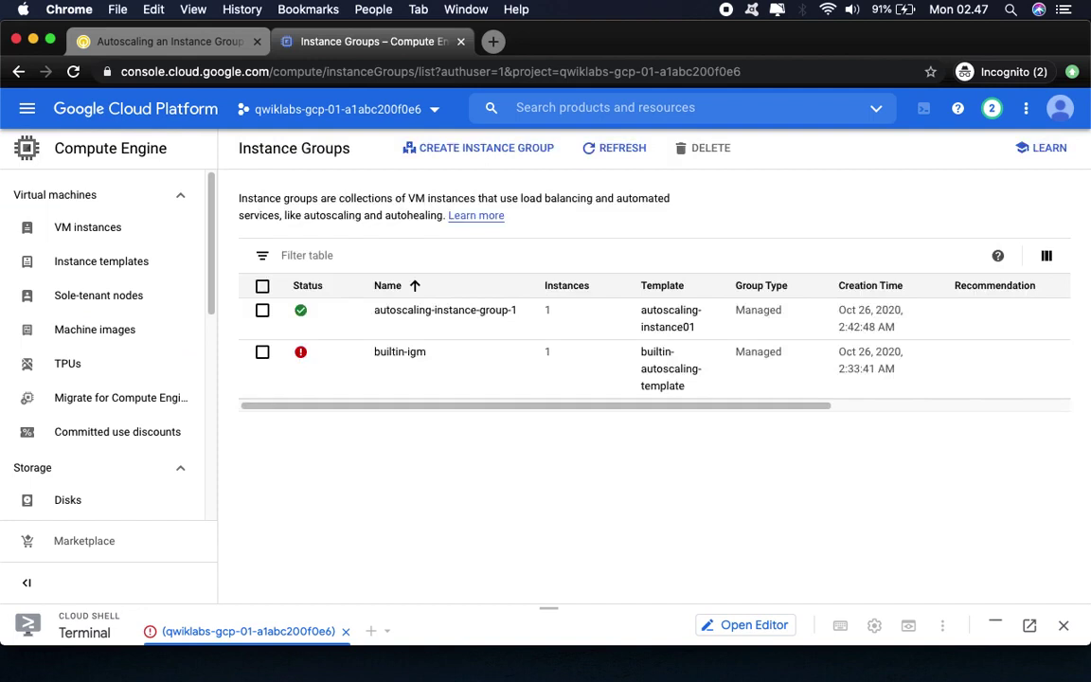
left_click(414, 313)
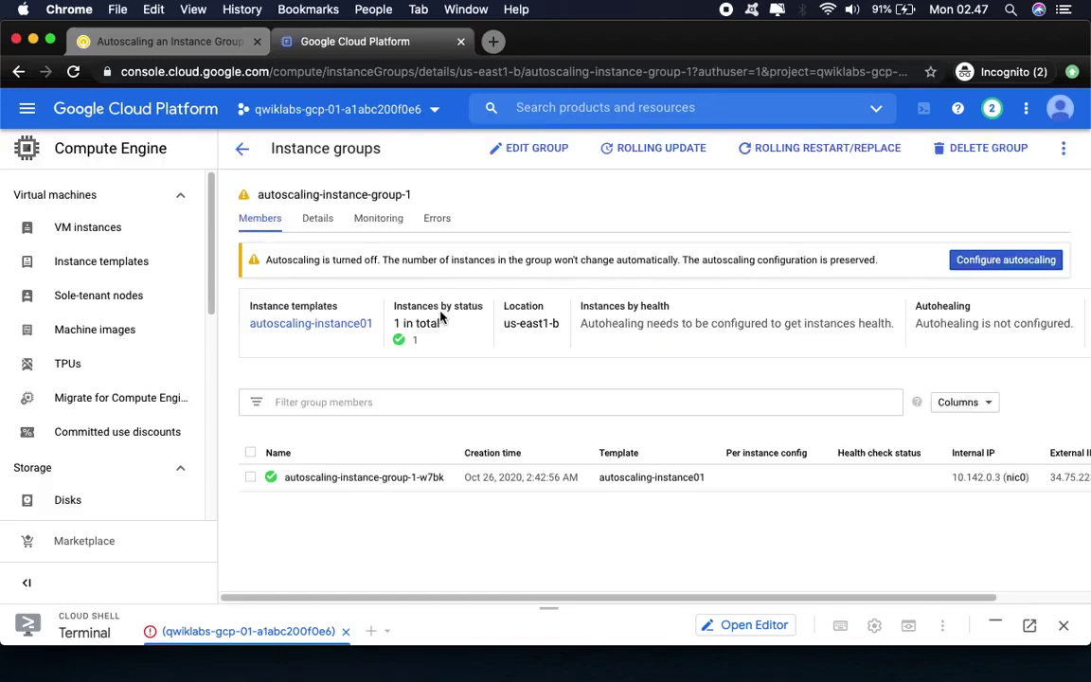
Step: Read the lab's instruction on configuring autoscaling and open the autoscaling configuration form for autoscaling-instance-group-1
left_click(152, 46)
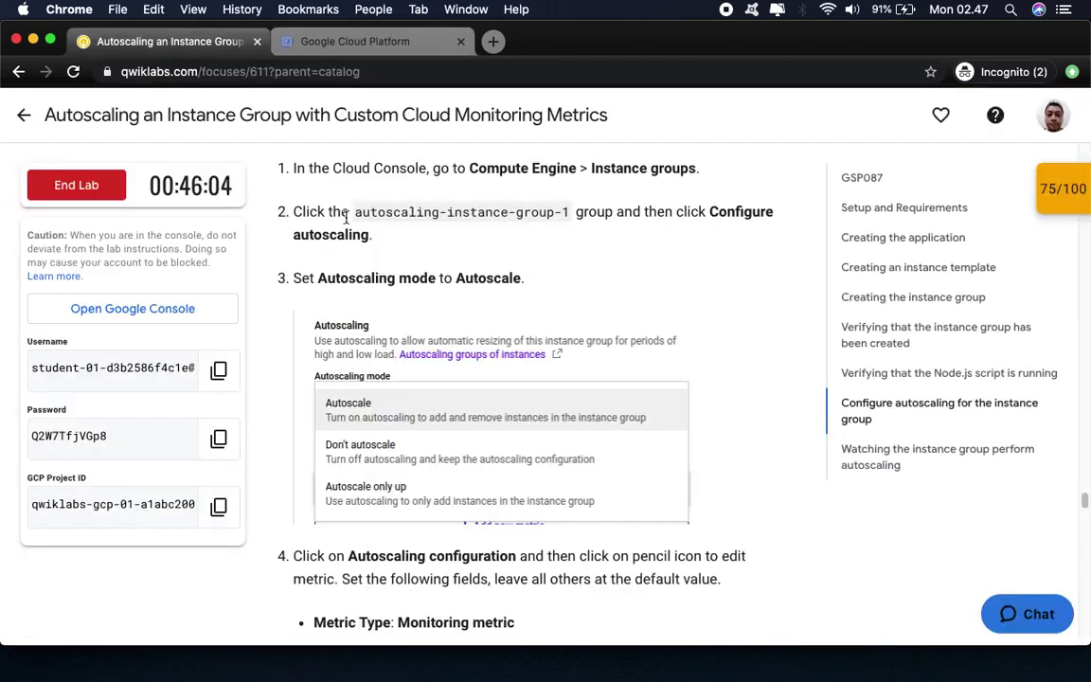
left_click_drag(708, 208, 747, 235)
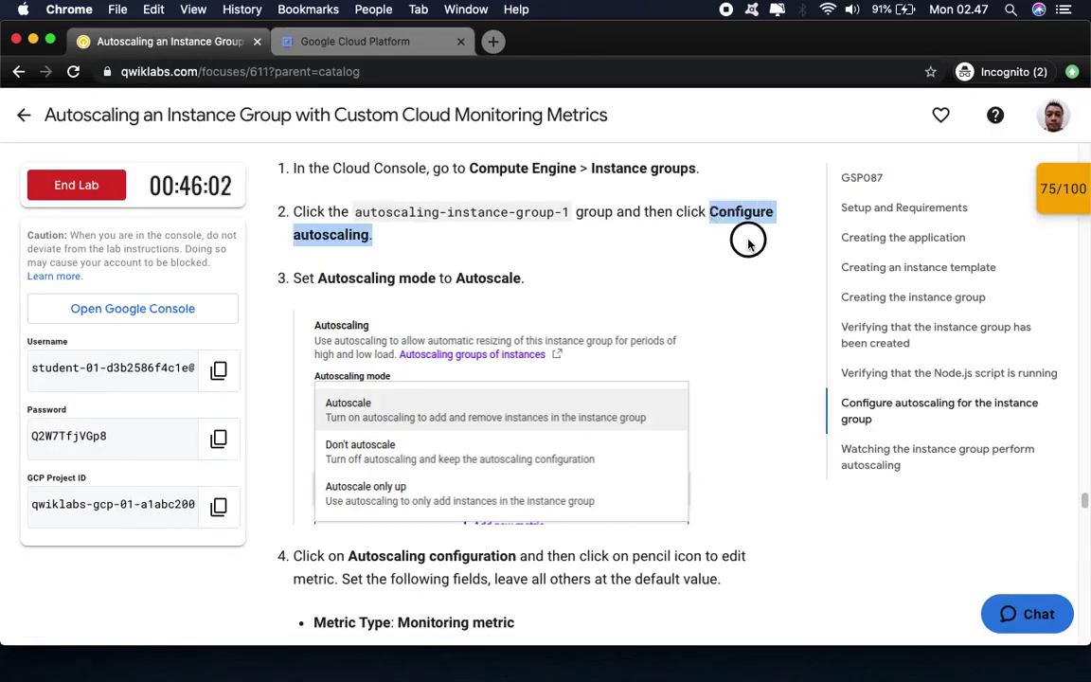
left_click(361, 45)
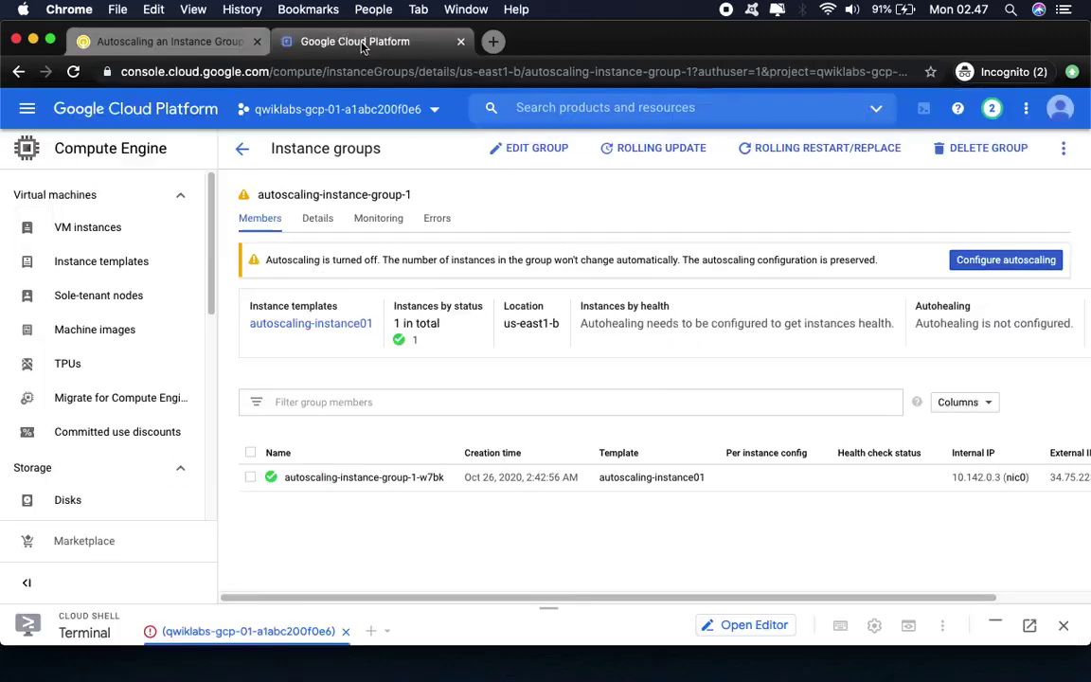
left_click(1005, 260)
Step: Check the lab's required autoscaling mode and set the instance group's autoscaling mode to Autoscale
left_click(120, 40)
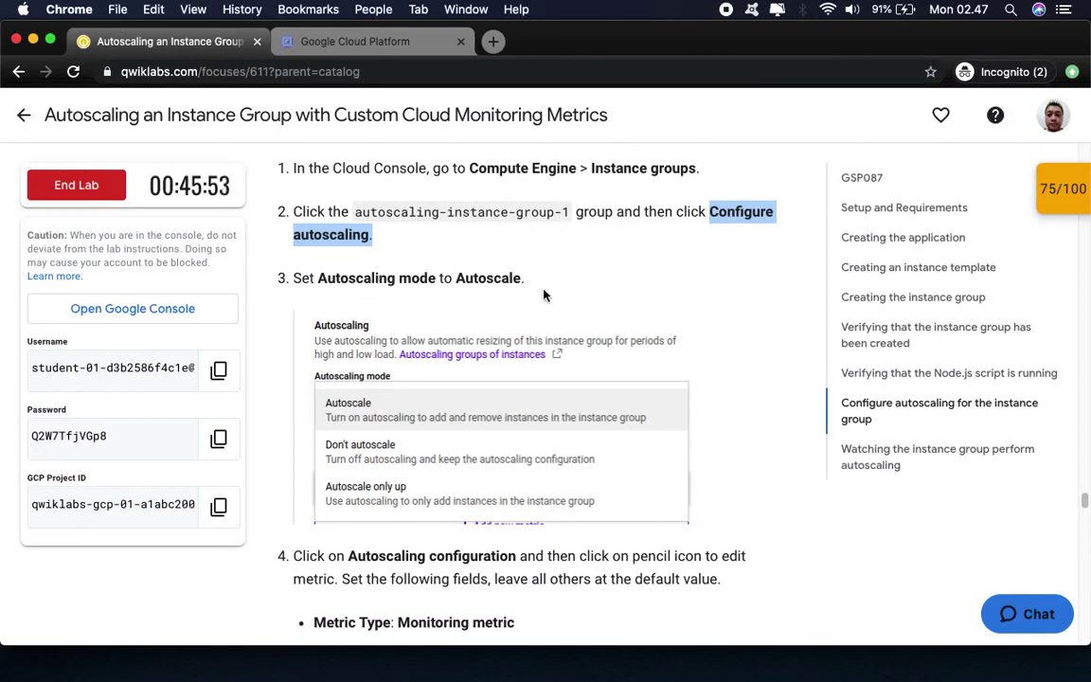
left_click_drag(437, 277, 545, 291)
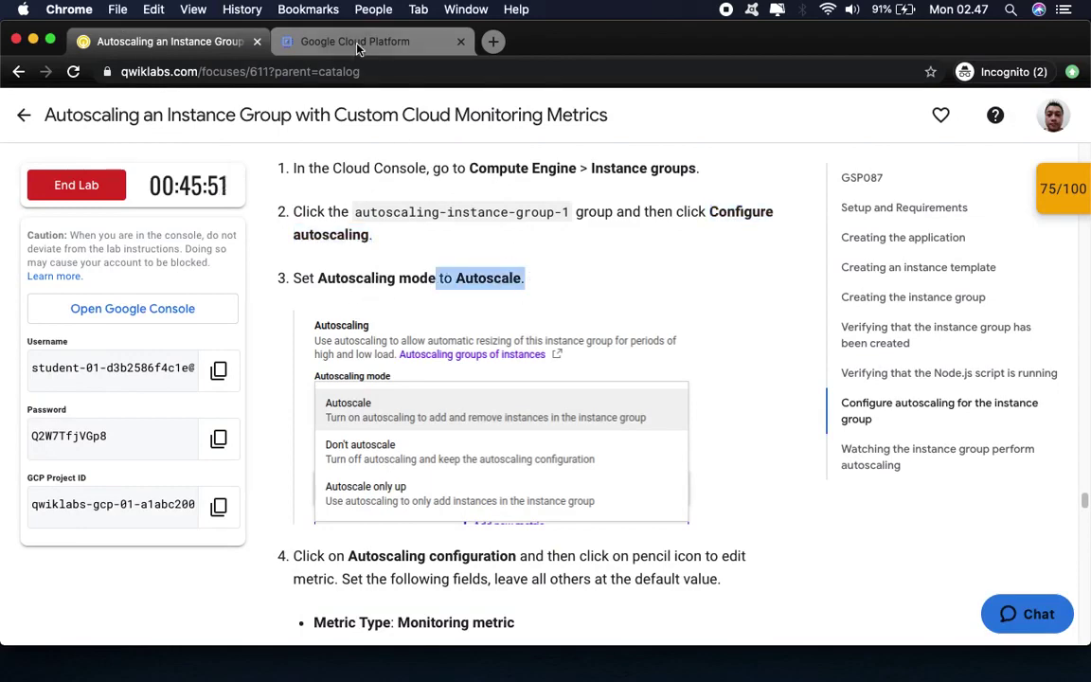
left_click(320, 39)
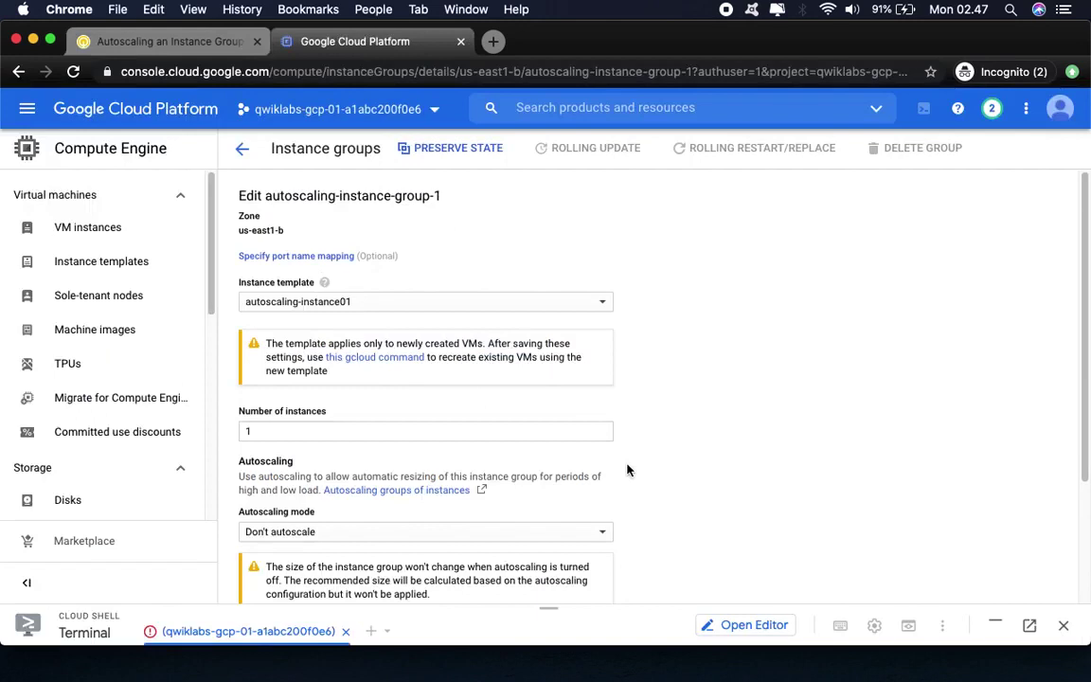
scroll(625, 470, "down", 4)
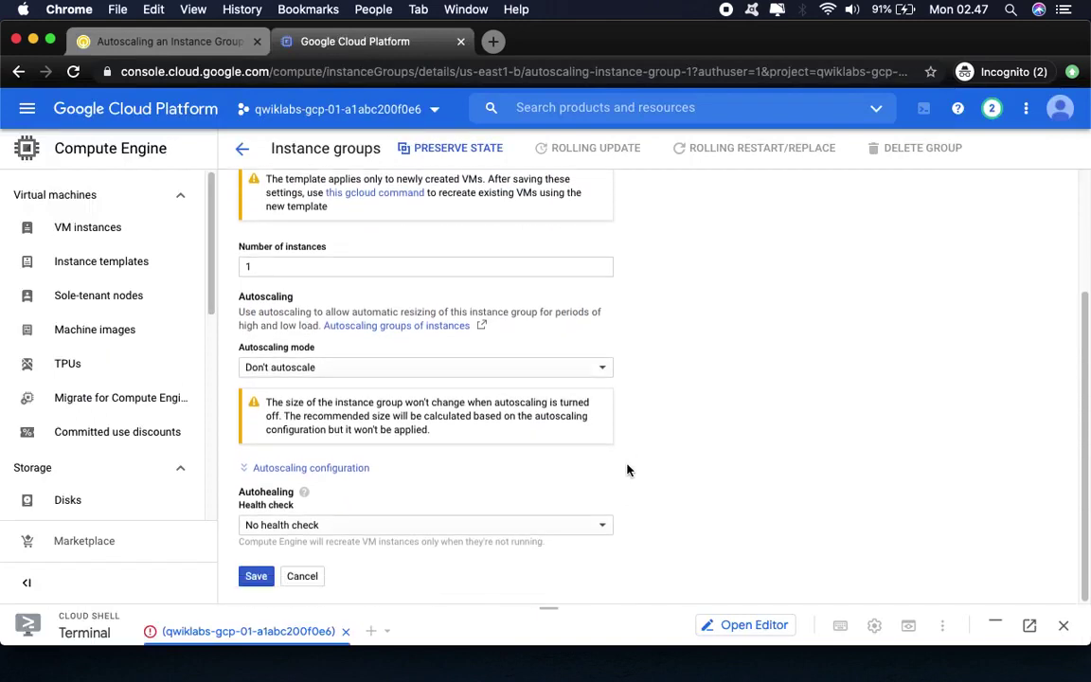
left_click(320, 370)
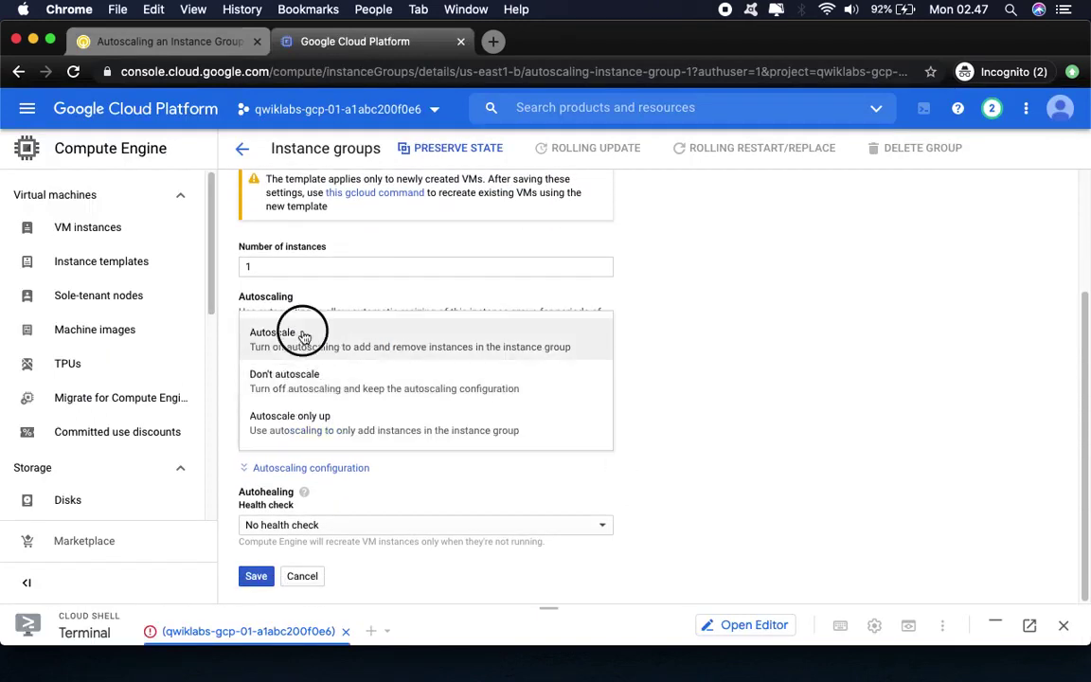
left_click(302, 334)
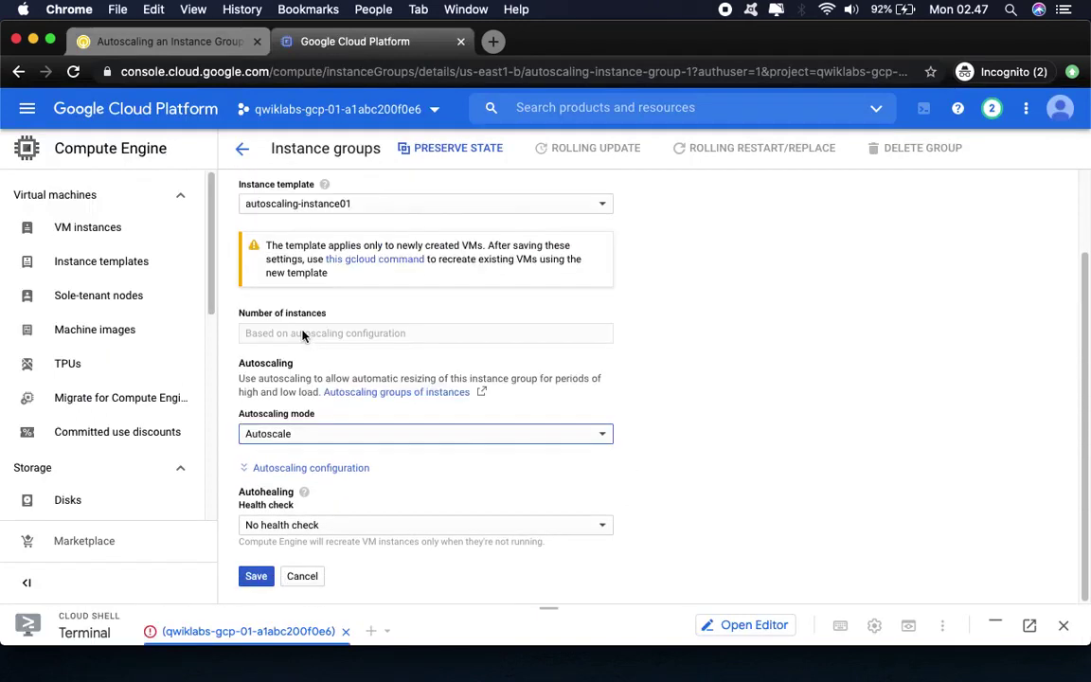
Step: Read the lab's metric settings and expand the autoscaling configuration section of the instance group form
left_click(197, 49)
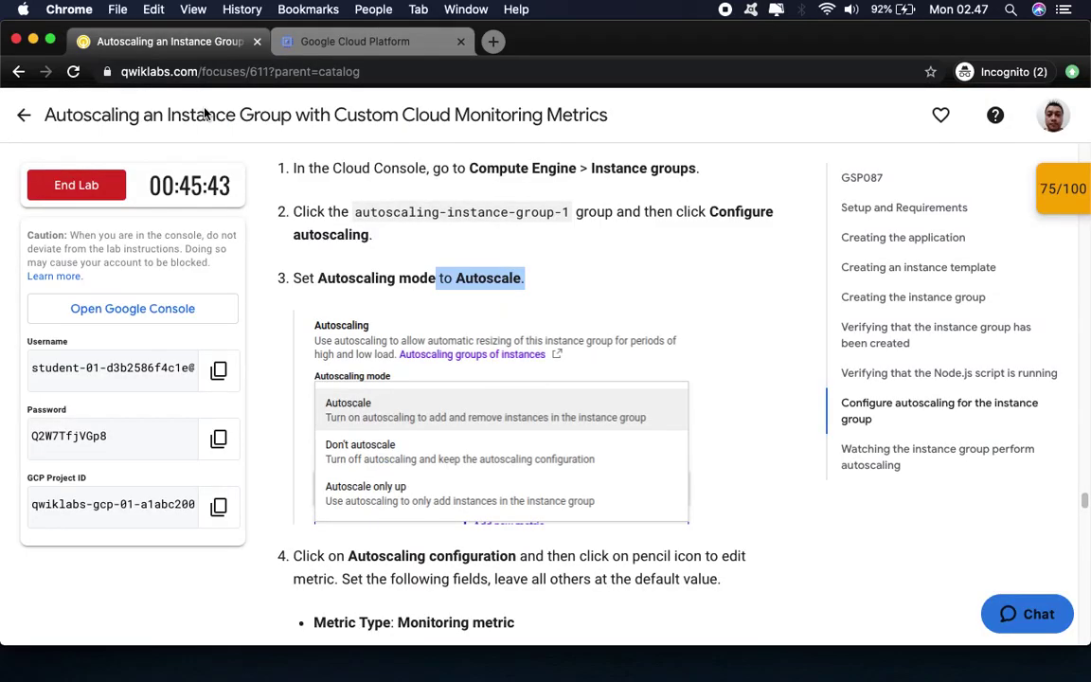
scroll(331, 216, "down", 5)
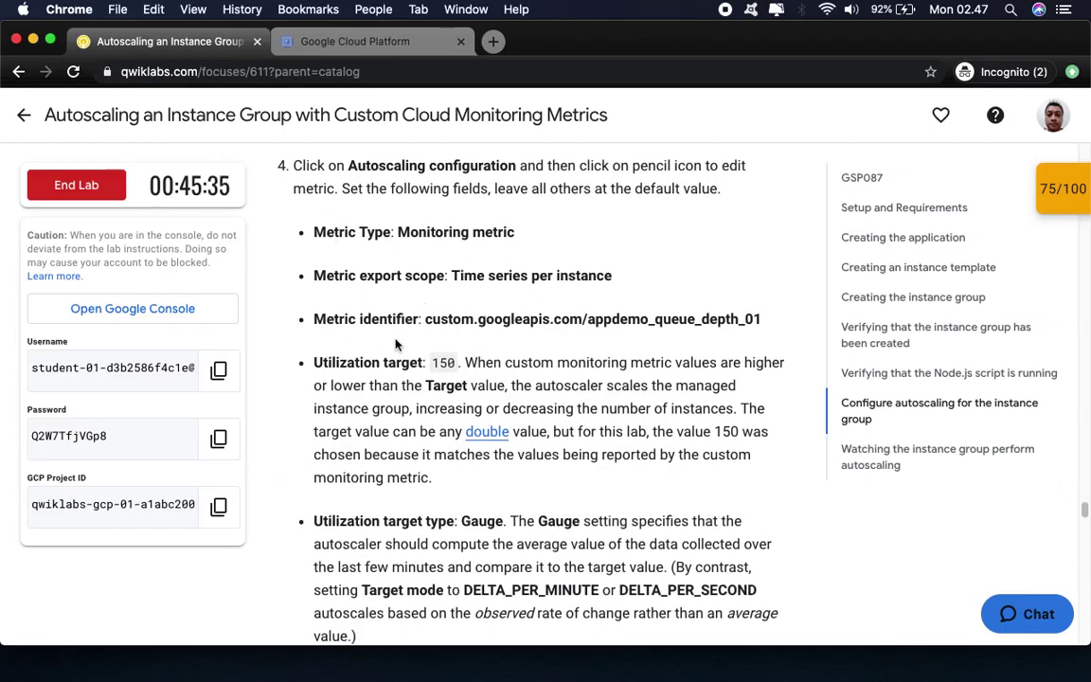
left_click(370, 47)
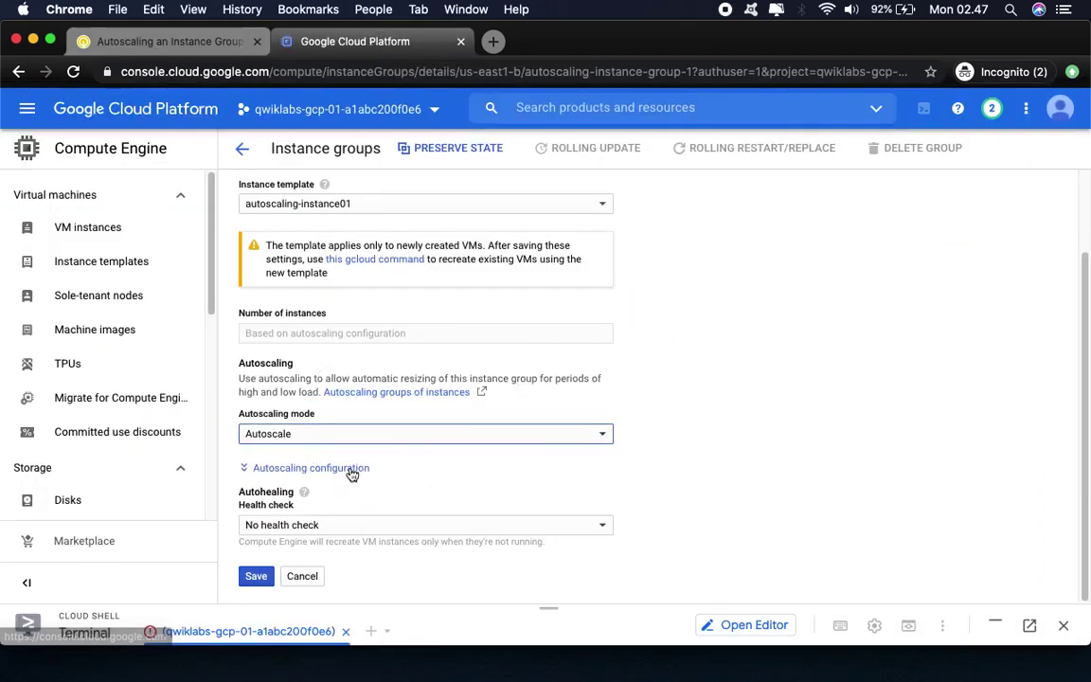
left_click(293, 467)
Step: Examine the instance group's autoscaling metrics, cool down period, instance limits and scale-in controls
scroll(686, 474, "down", 1)
scroll(695, 473, "down", 5)
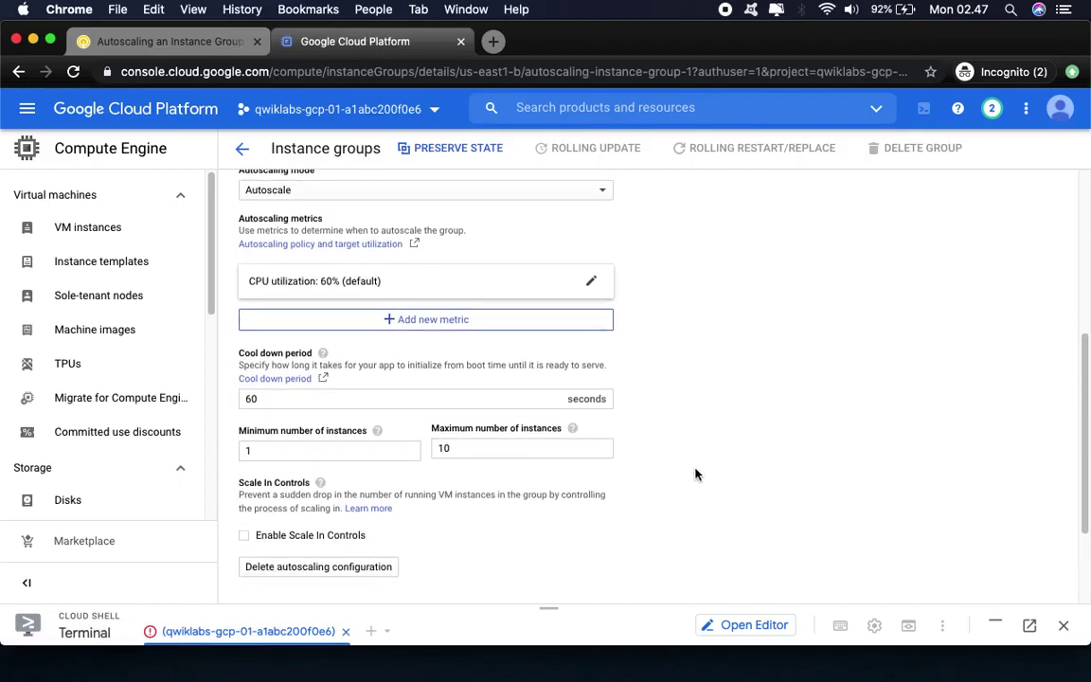
scroll(695, 473, "up", 3)
scroll(695, 474, "down", 1)
scroll(695, 474, "down", 1)
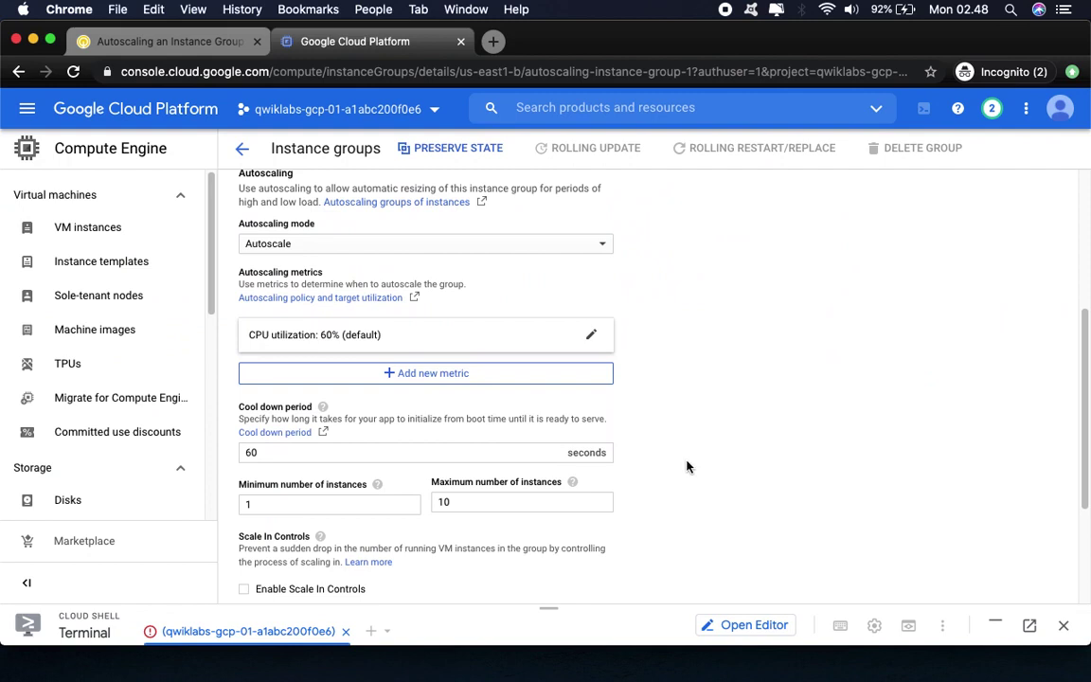
scroll(686, 463, "up", 2)
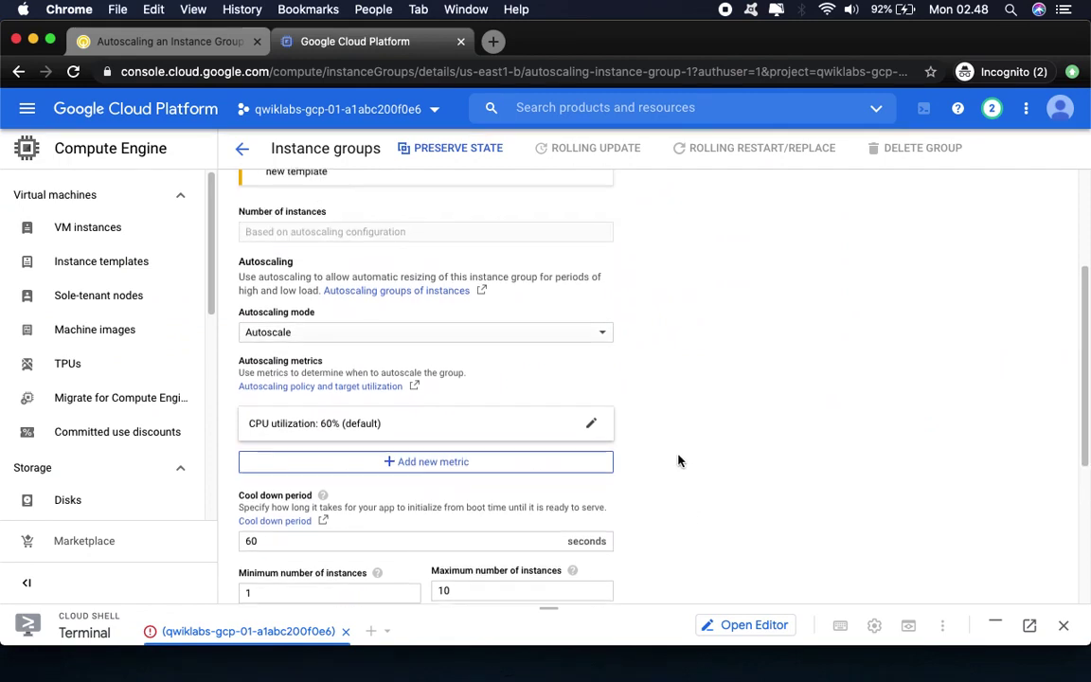
scroll(678, 461, "down", 6)
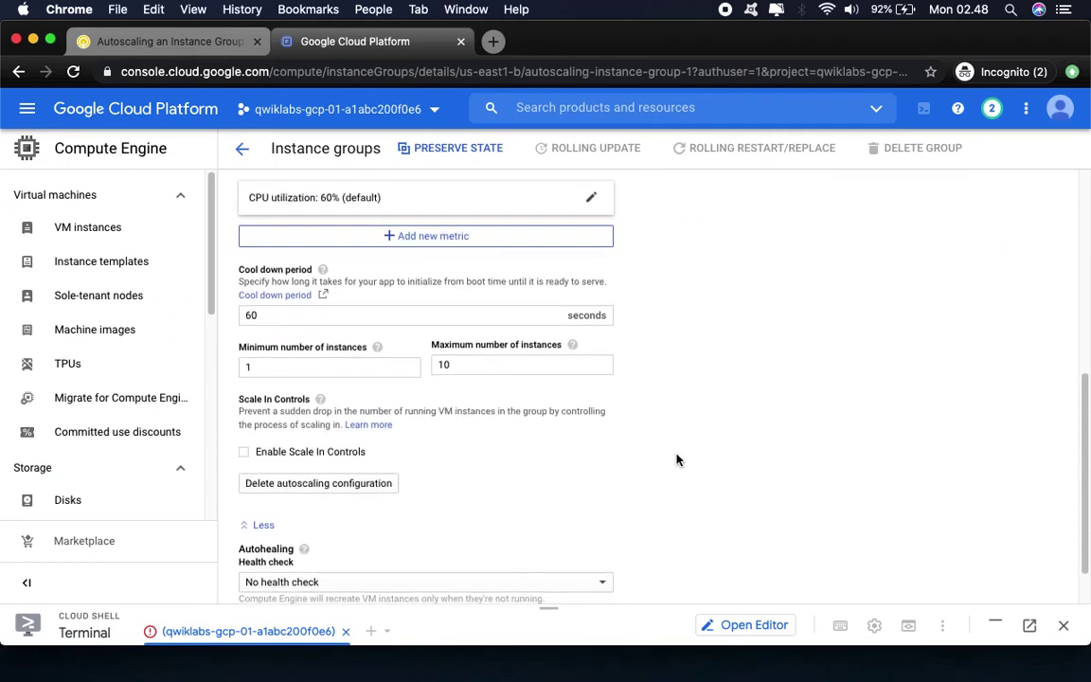
scroll(676, 458, "up", 2)
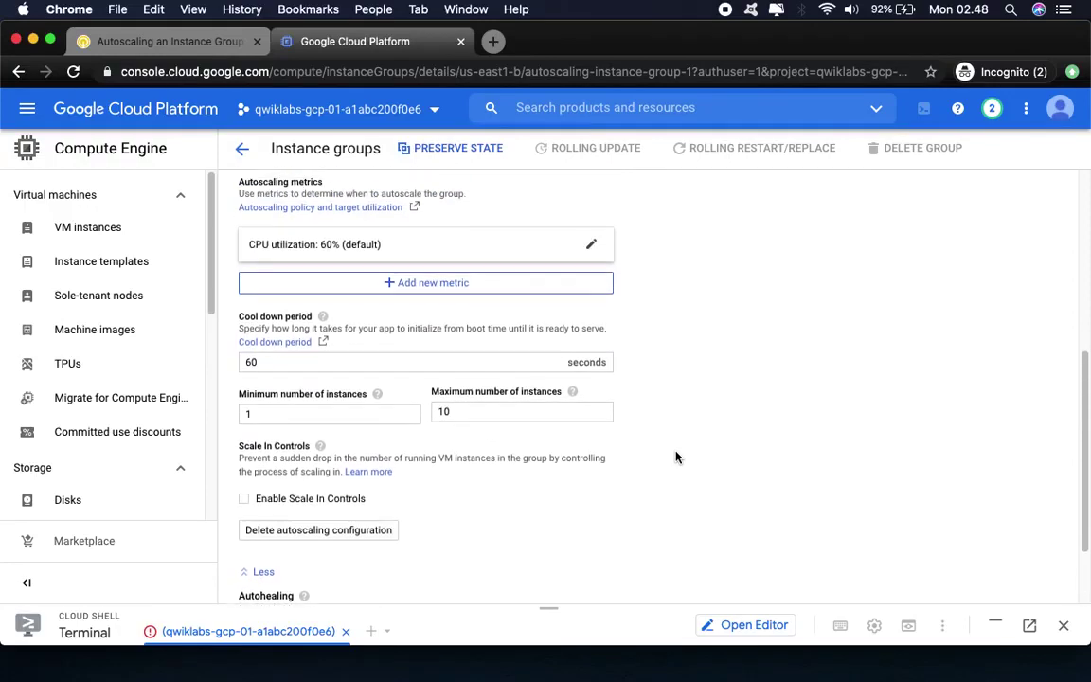
scroll(676, 457, "up", 6)
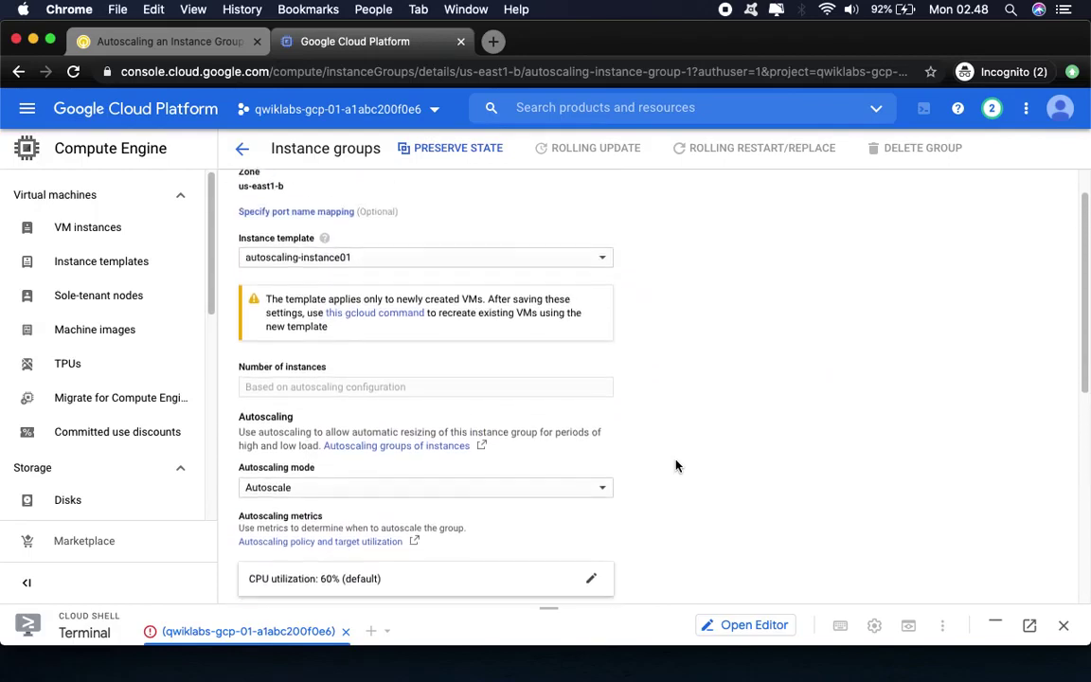
scroll(676, 465, "up", 1)
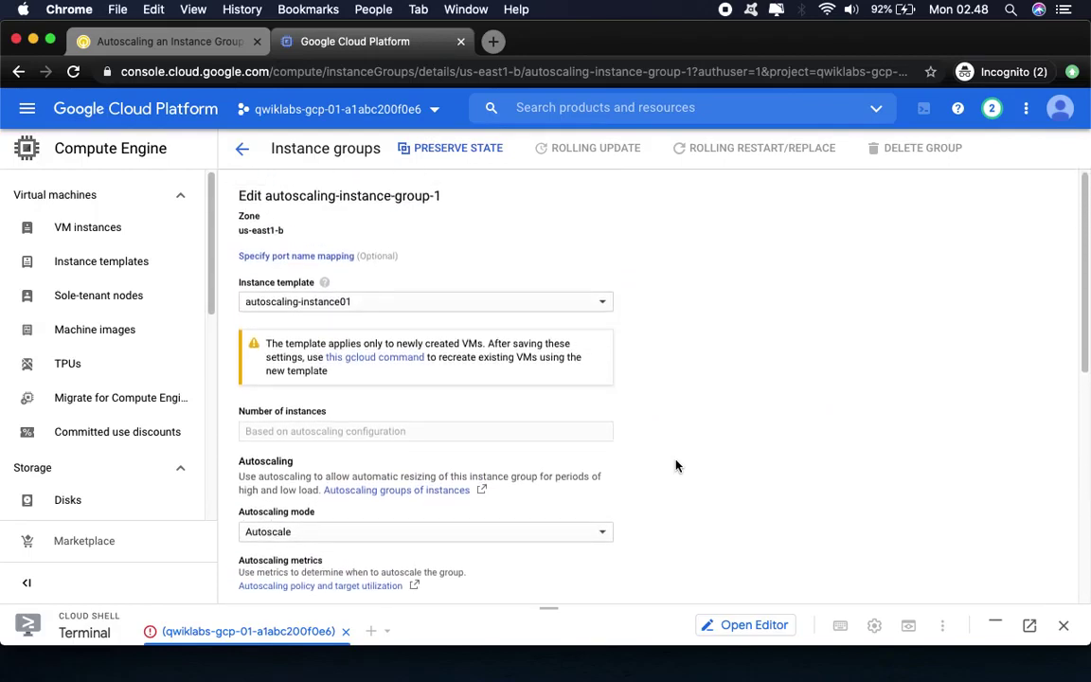
scroll(675, 465, "down", 5)
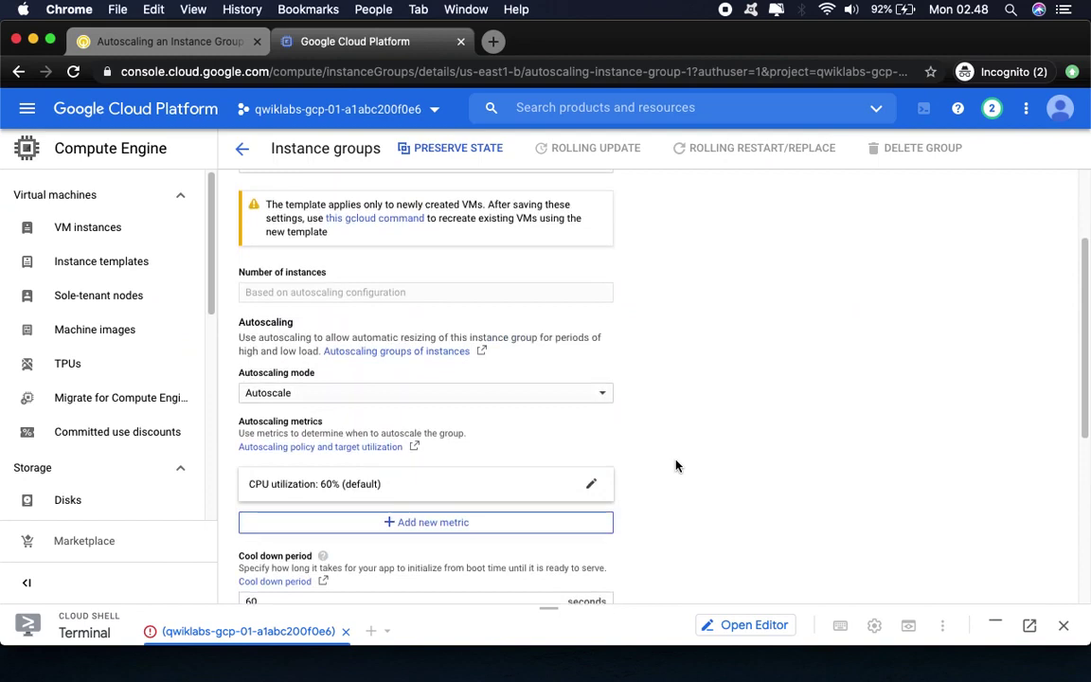
scroll(675, 465, "down", 2)
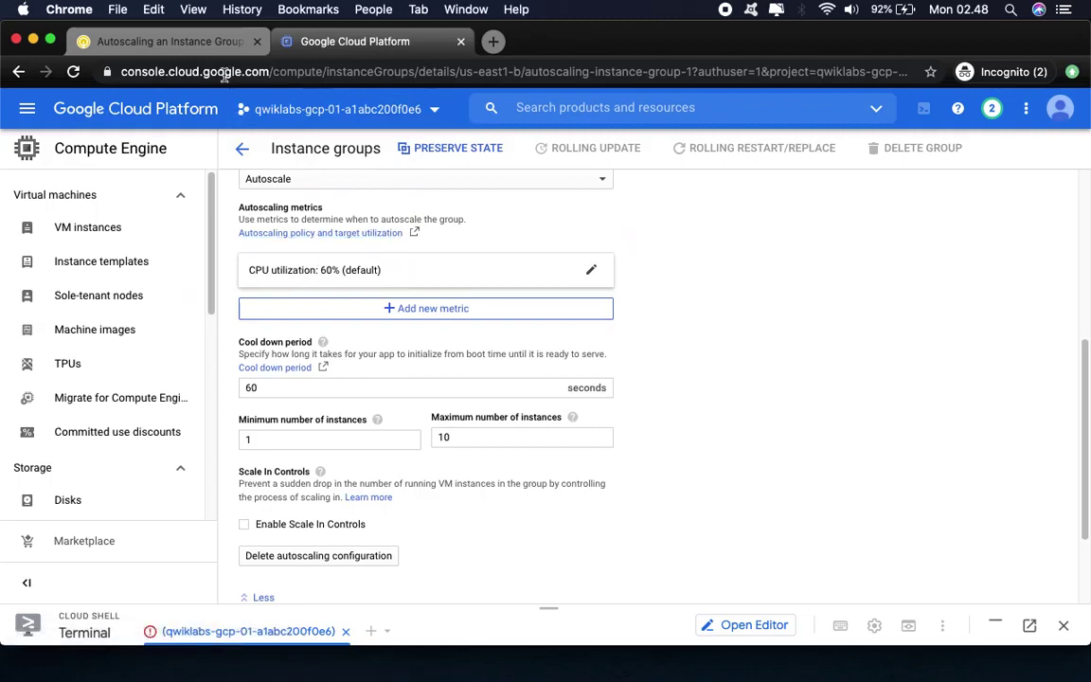
Step: Reread the lab's instruction on editing the metric and open the CPU utilization metric for editing
left_click(194, 42)
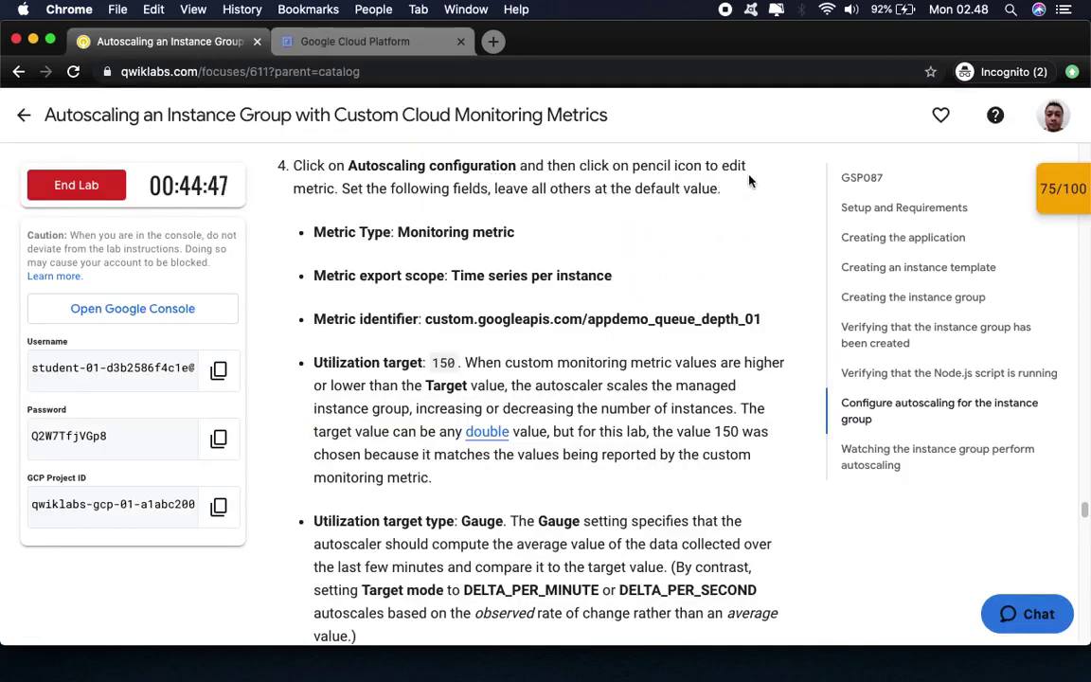
left_click_drag(674, 166, 746, 165)
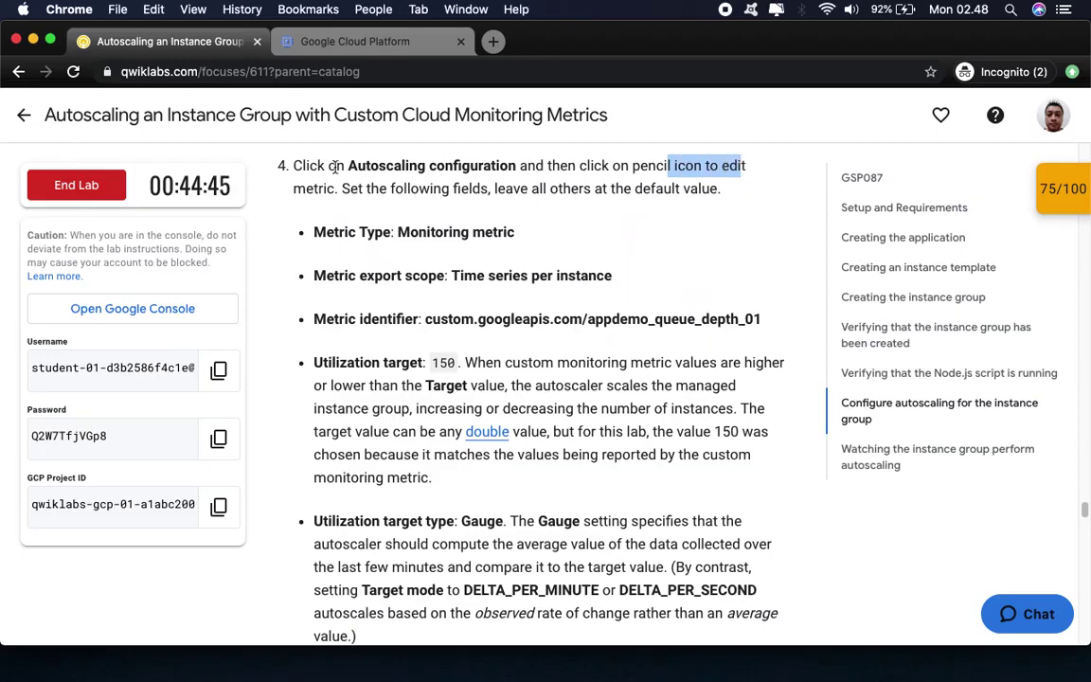
left_click_drag(280, 188, 336, 187)
left_click(352, 42)
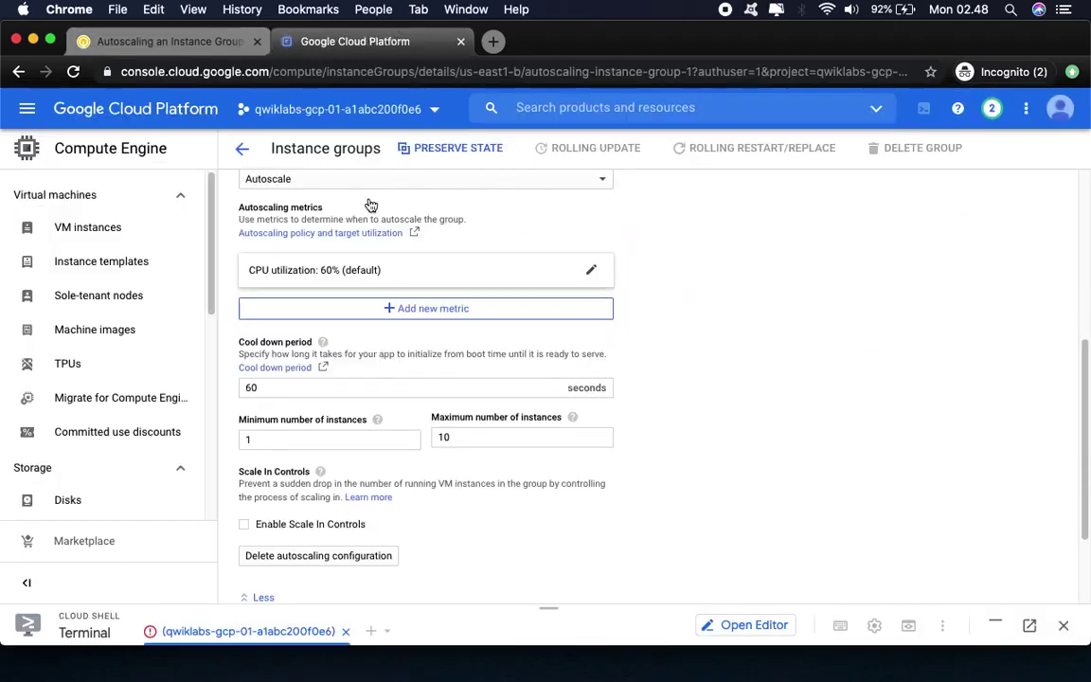
left_click(591, 270)
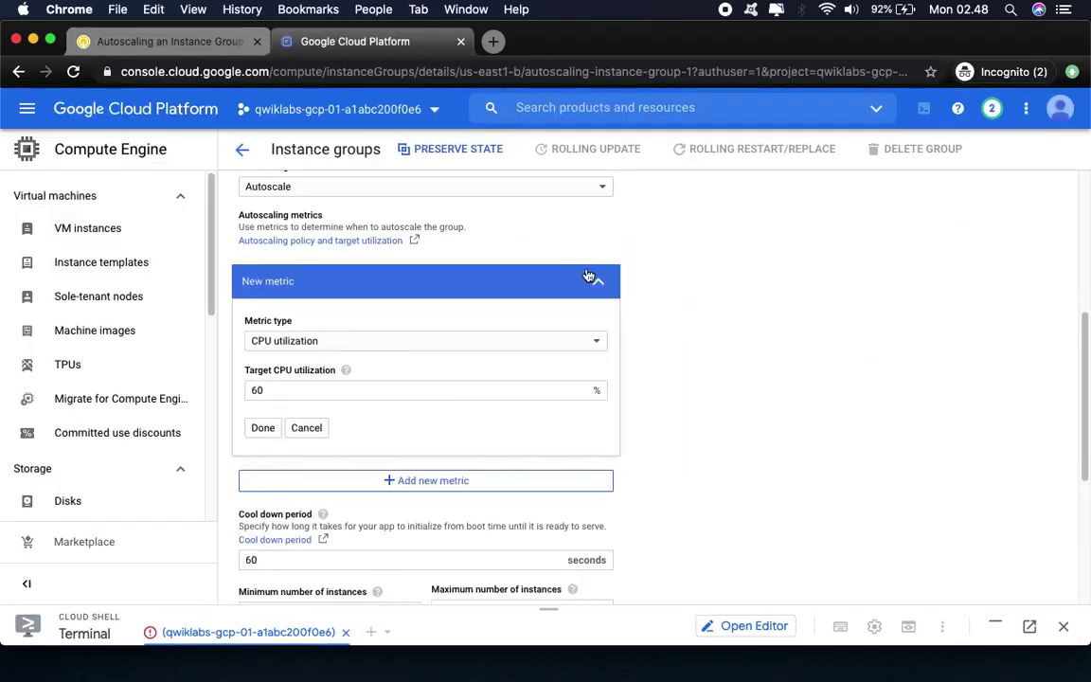
Step: Review the available metric types, keep CPU utilization selected and close the metric editor
left_click(288, 343)
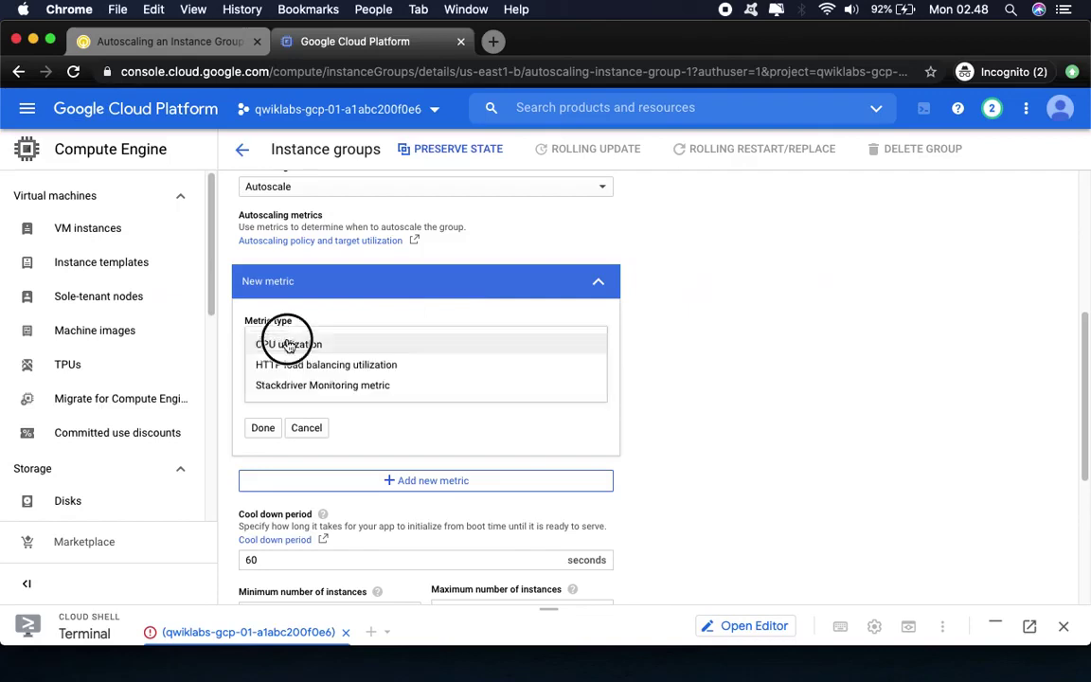
left_click(356, 312)
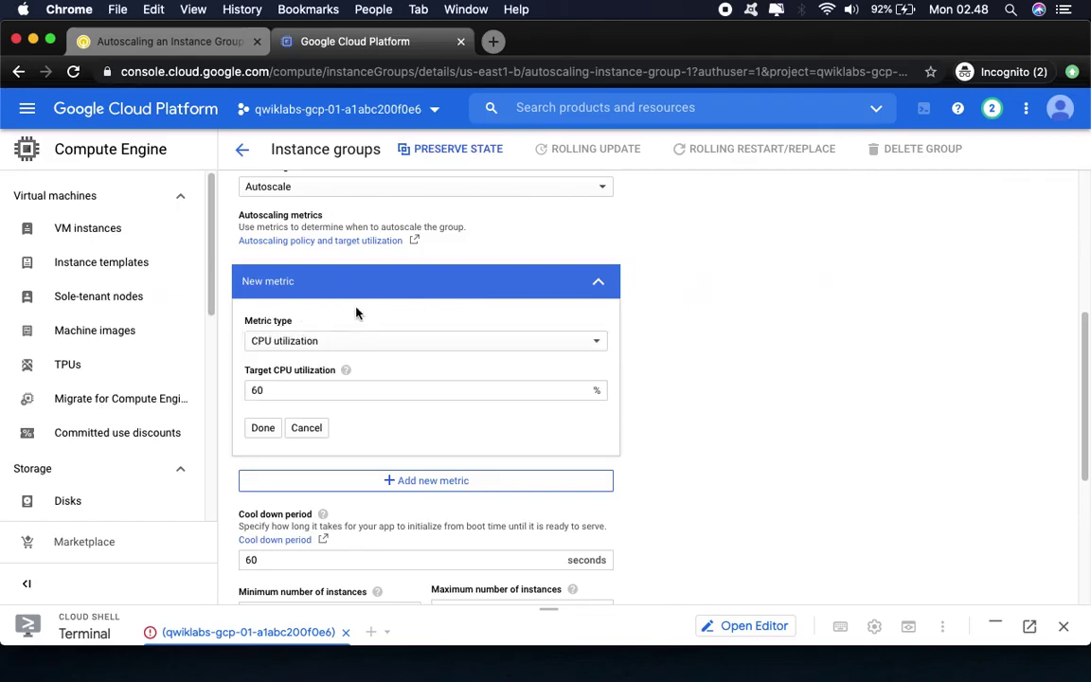
left_click(409, 344)
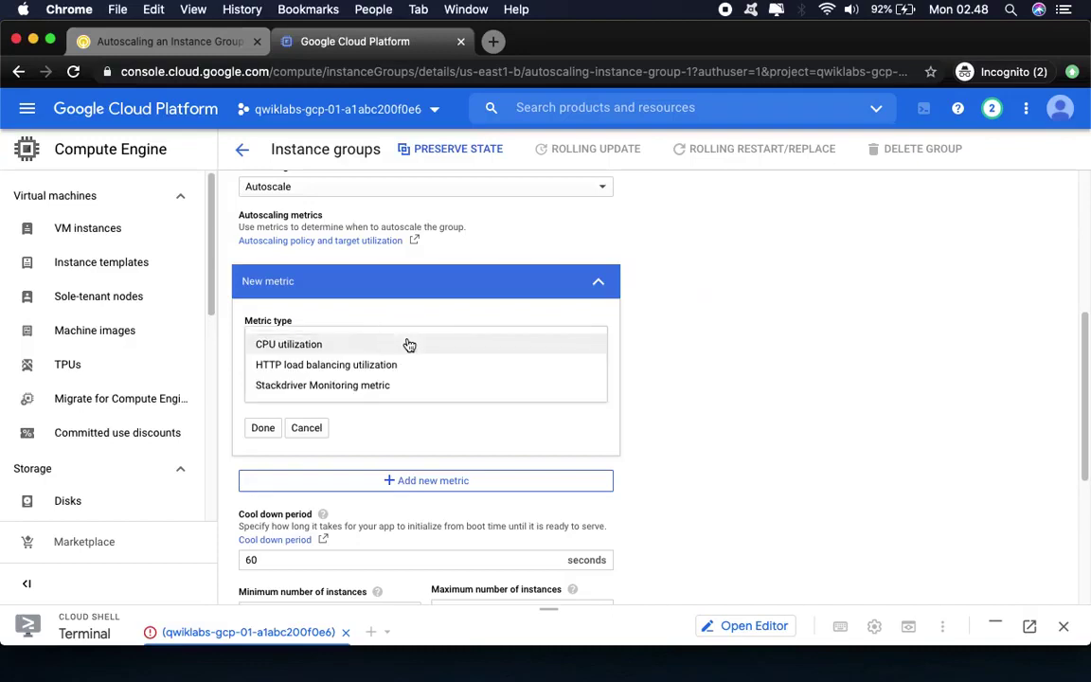
left_click(409, 345)
left_click(268, 429)
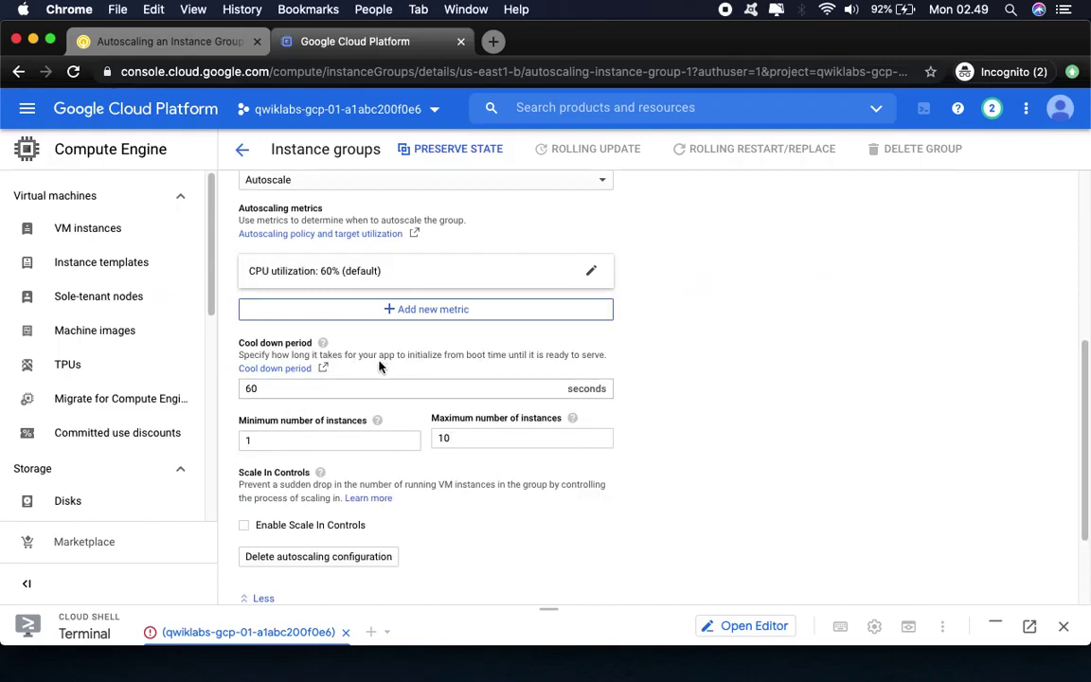
scroll(379, 366, "up", 1)
scroll(380, 366, "up", 1)
scroll(376, 366, "up", 1)
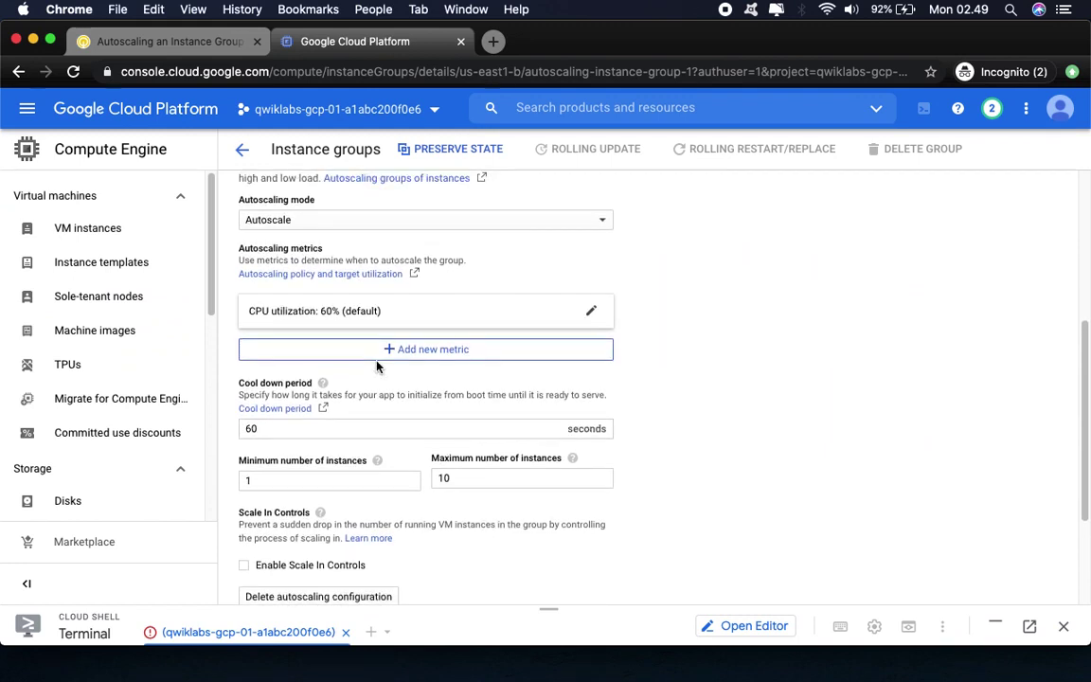
left_click(396, 351)
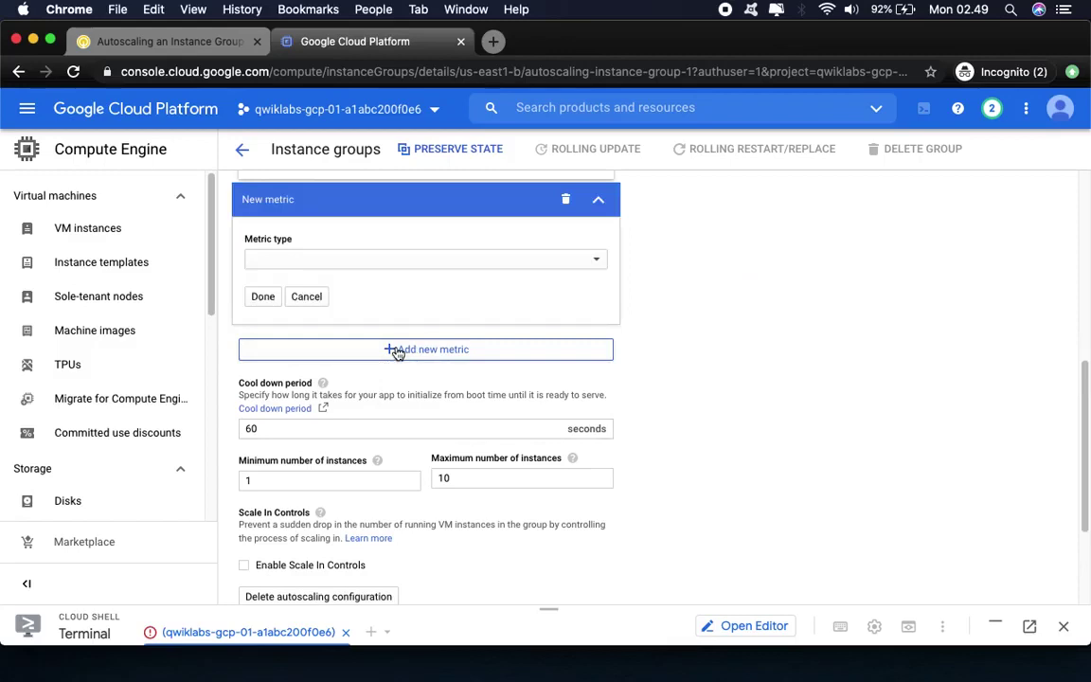
left_click(365, 264)
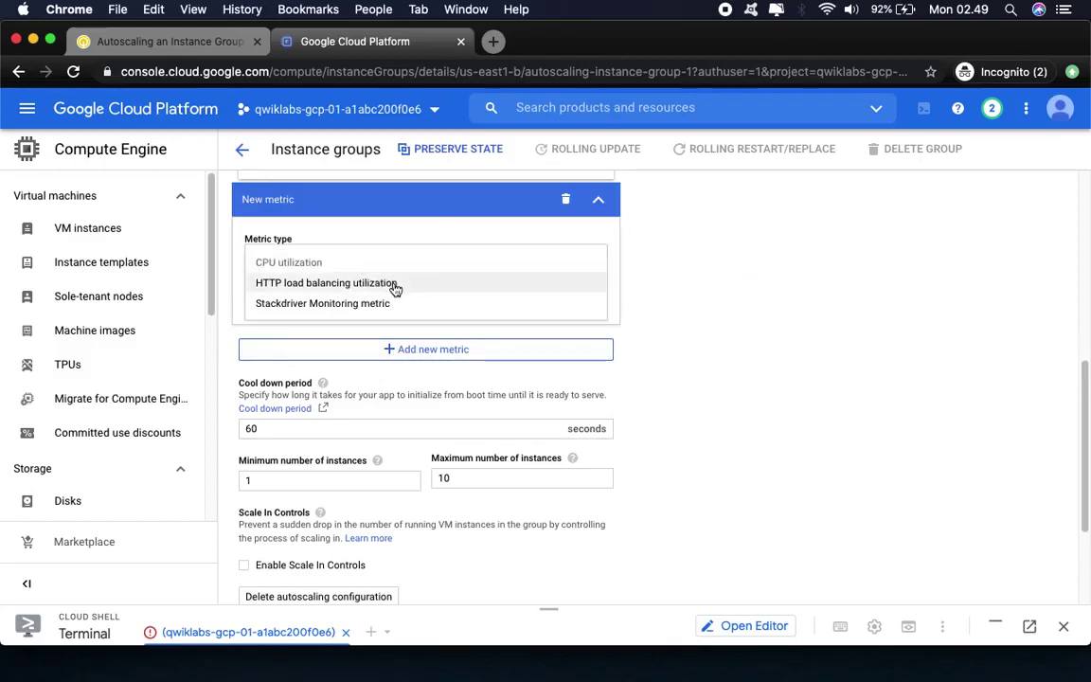
left_click(713, 324)
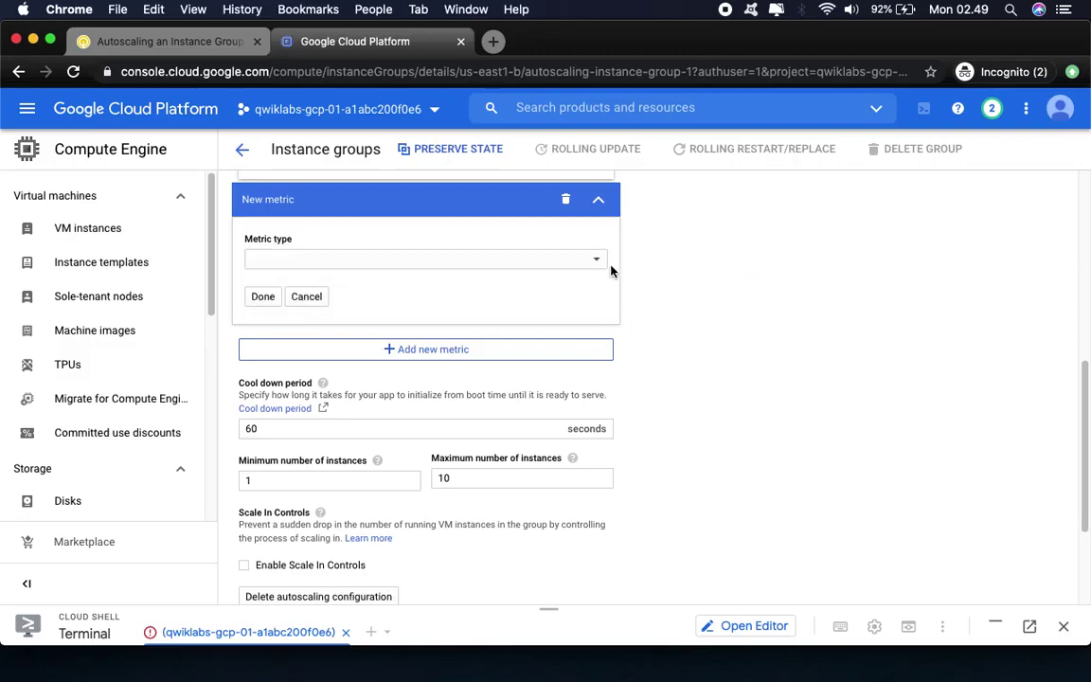
left_click(310, 300)
Step: Change the CPU utilization metric to a Stackdriver Monitoring metric with export scope Time series per instance, following the lab's settings
left_click(192, 46)
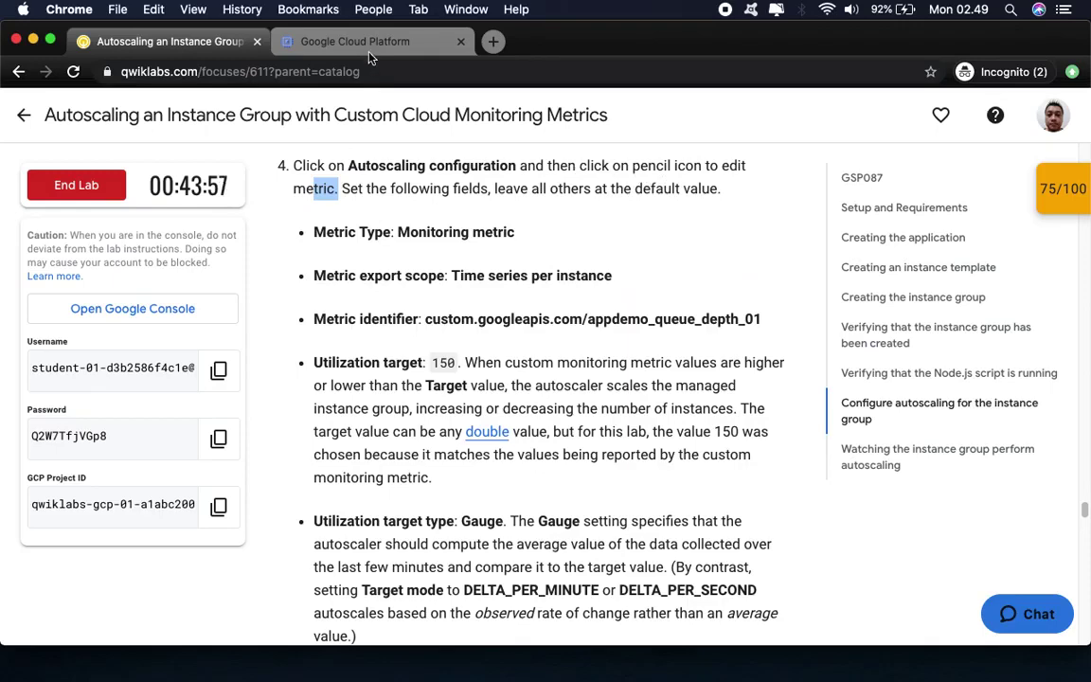
left_click(332, 44)
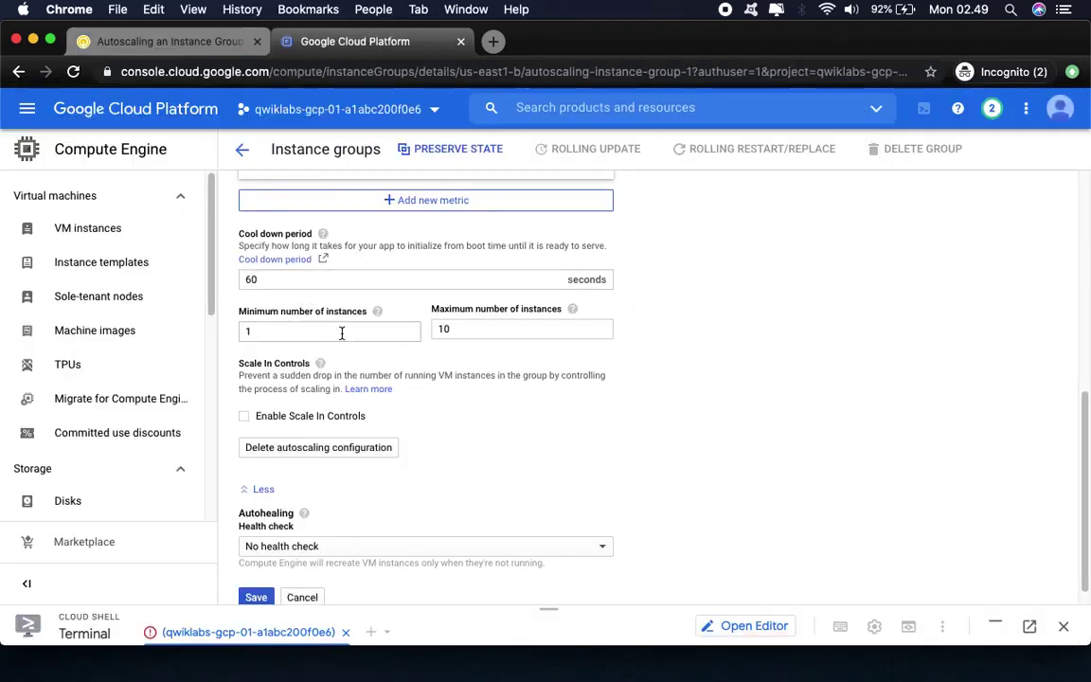
scroll(332, 322, "up", 1)
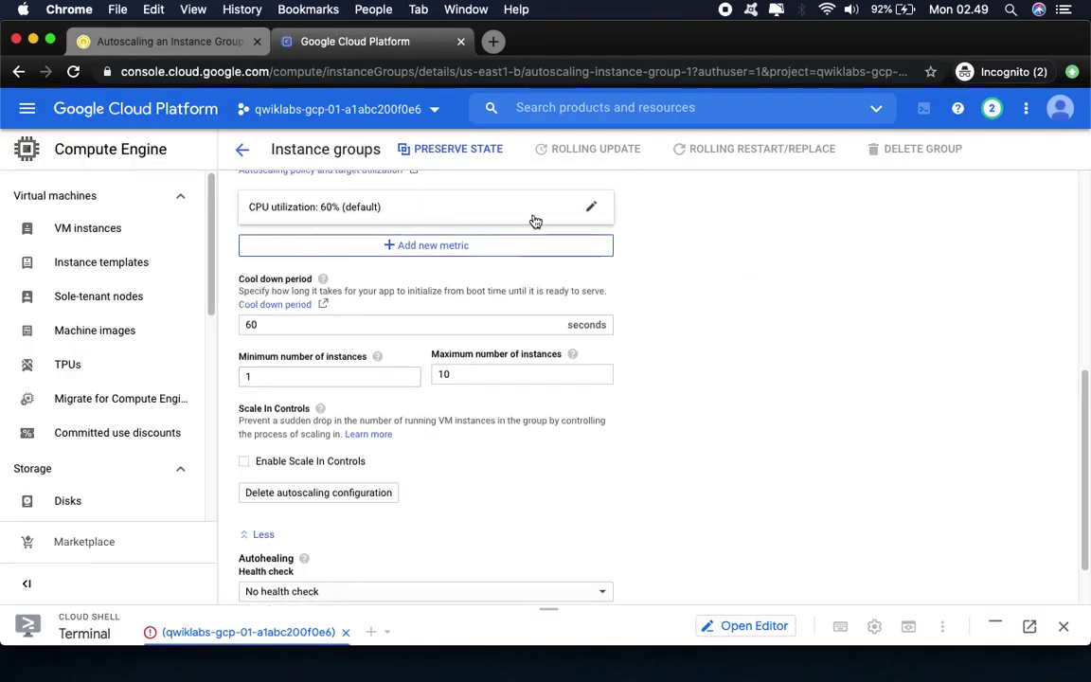
left_click(590, 206)
left_click(369, 276)
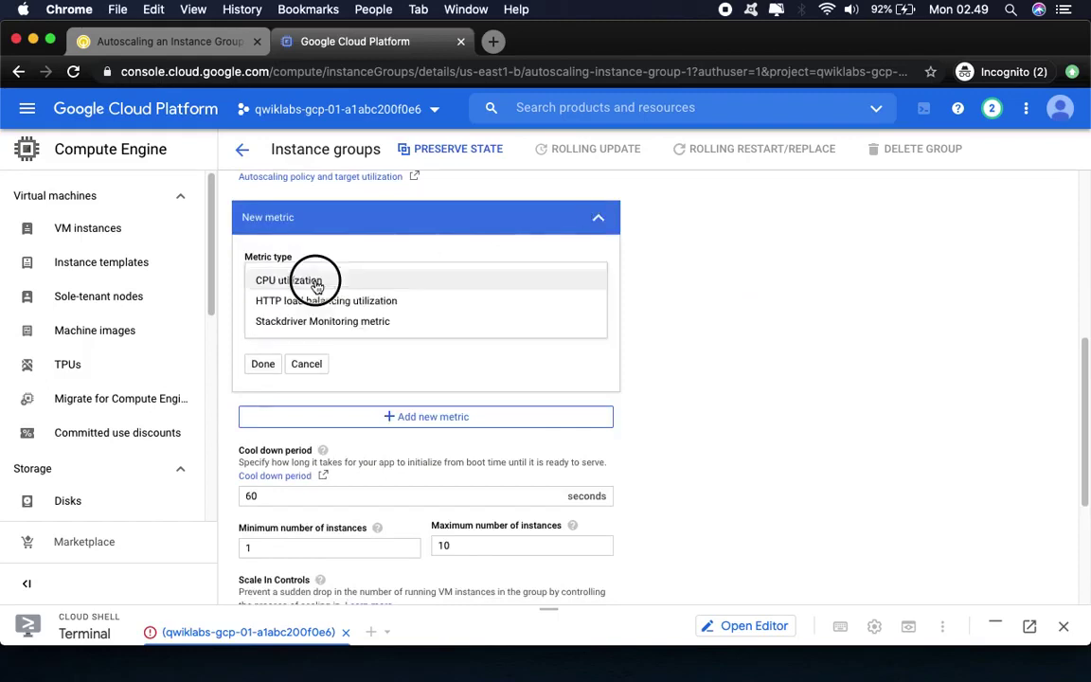
left_click(354, 319)
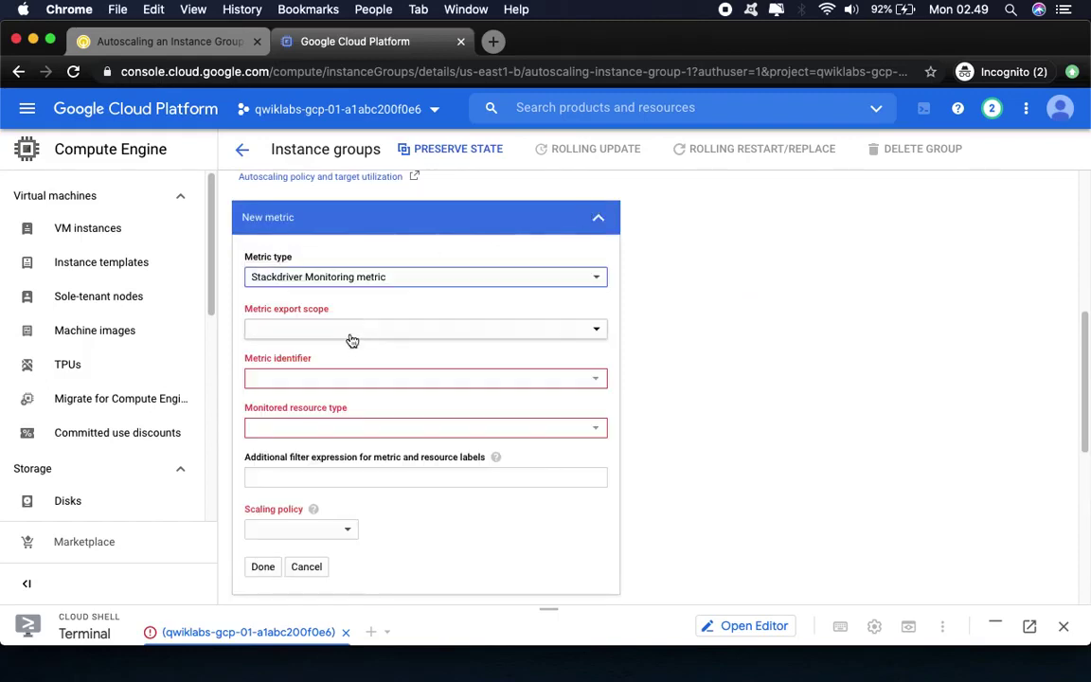
left_click(343, 332)
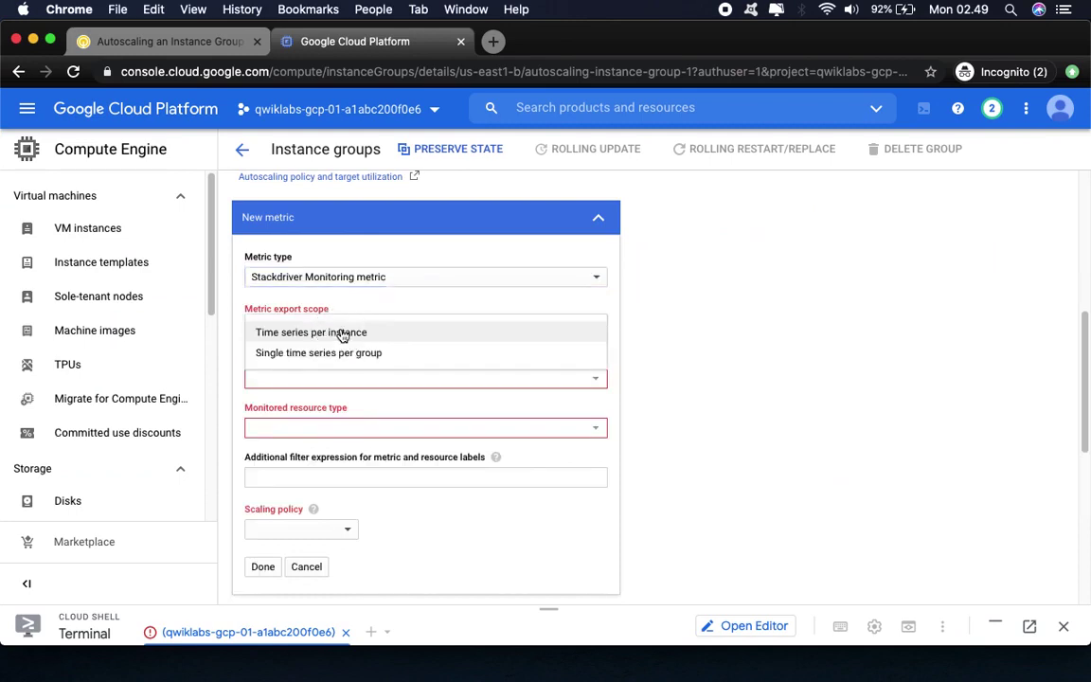
left_click(342, 333)
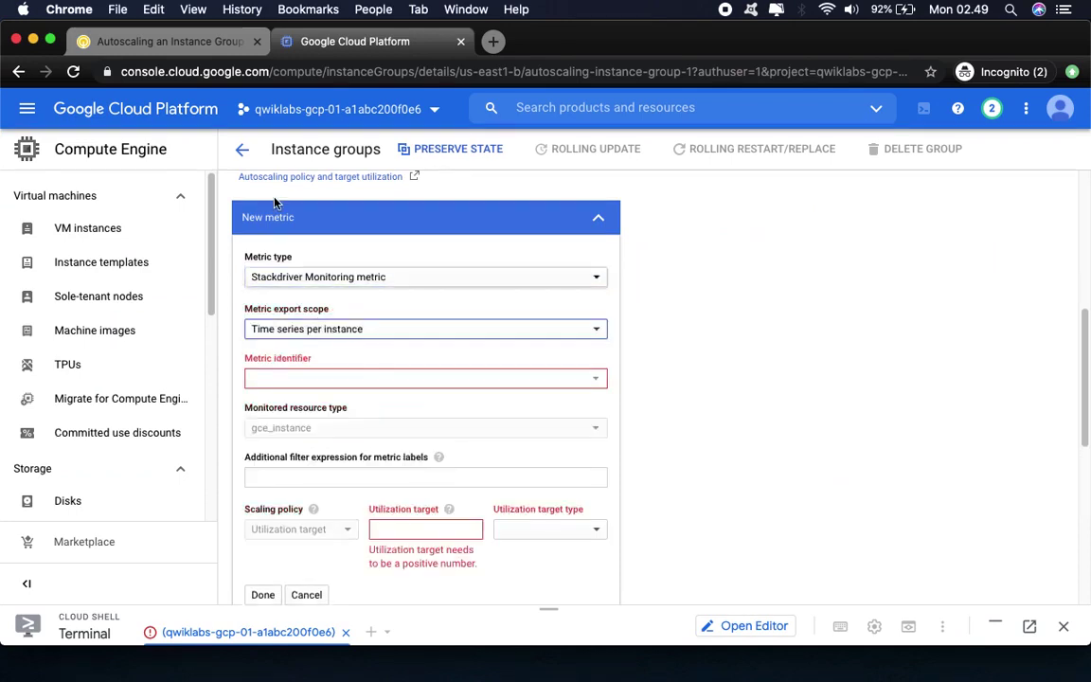
Step: Look up the lab's metric identifier and set it to custom.googleapis.com/appdemo_queue_depth_01
left_click(182, 50)
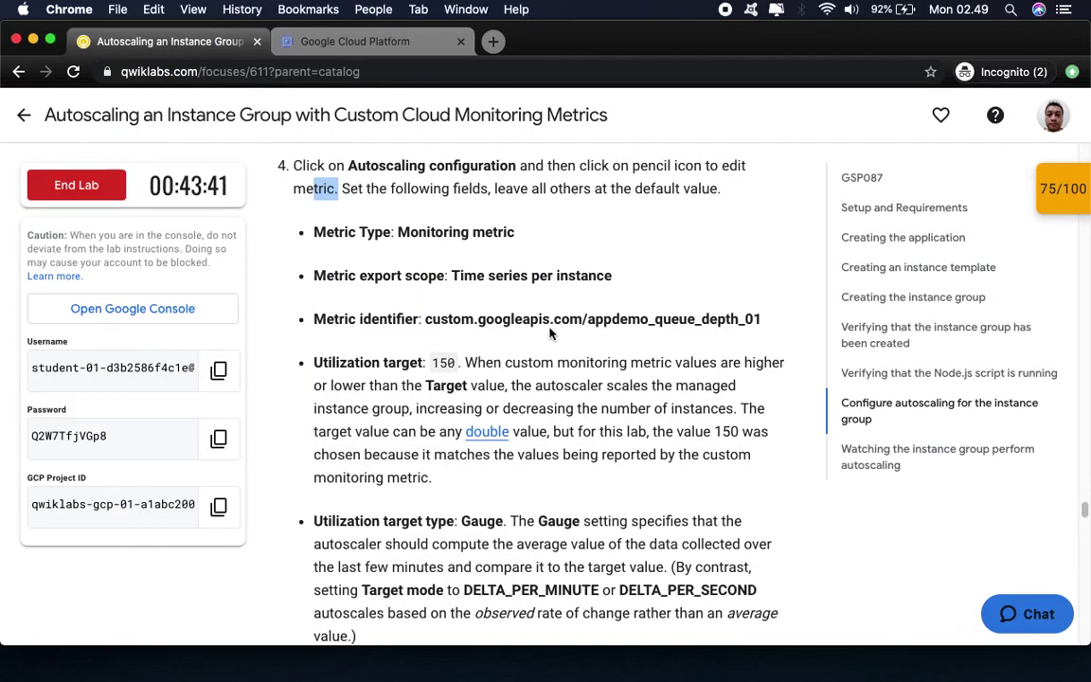
left_click(328, 42)
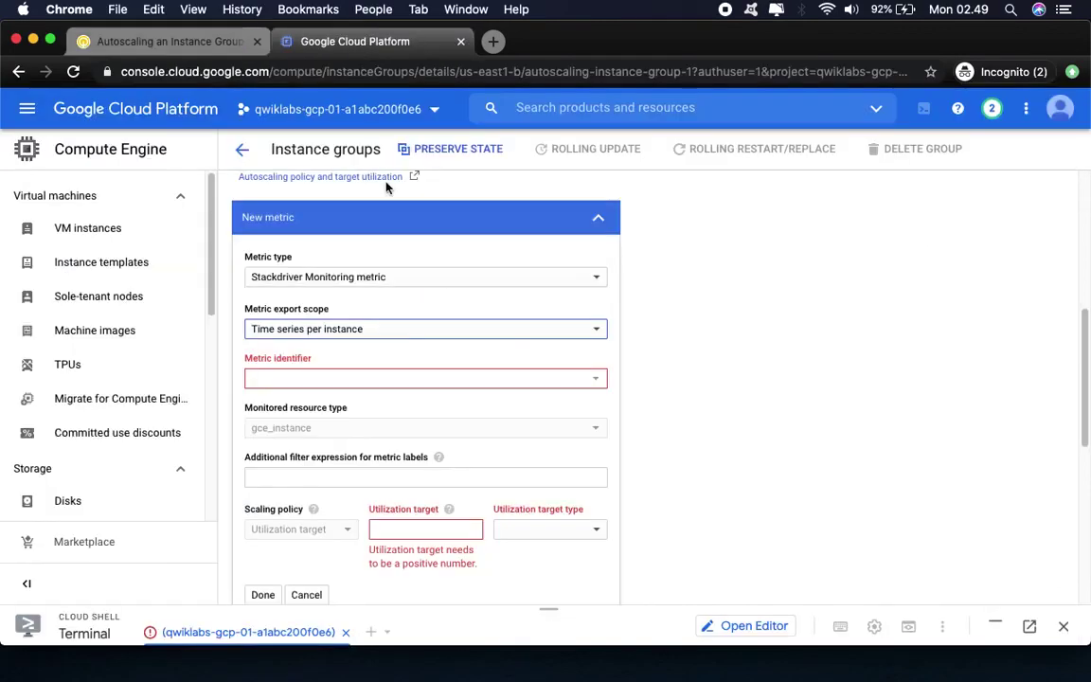
left_click(591, 380)
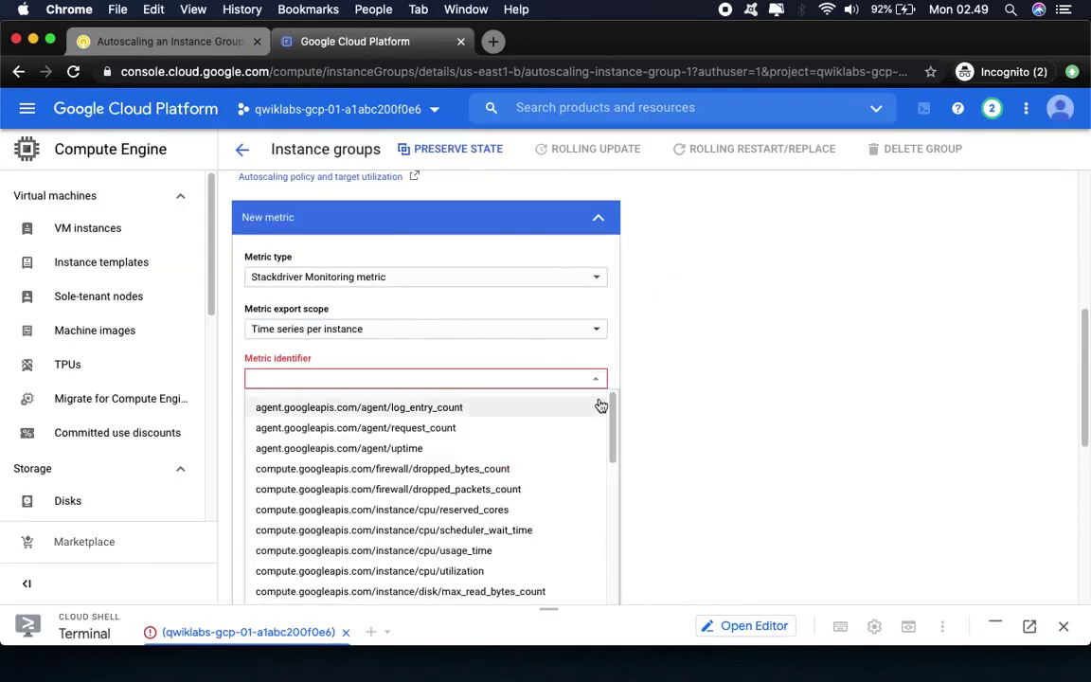
type("custom.goo")
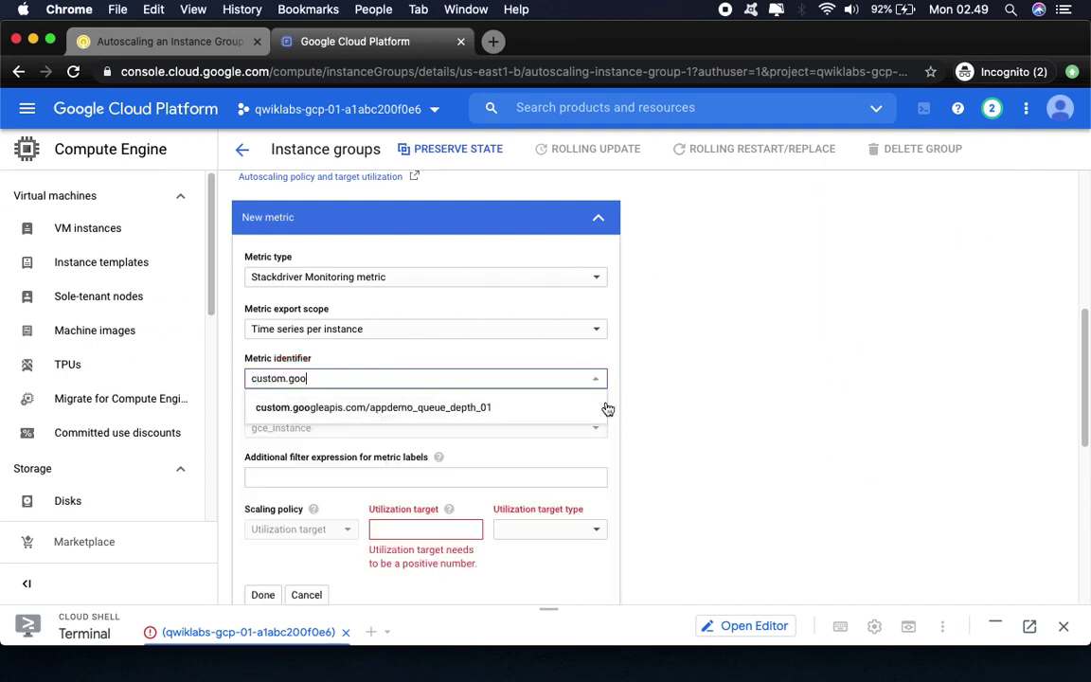
left_click(439, 406)
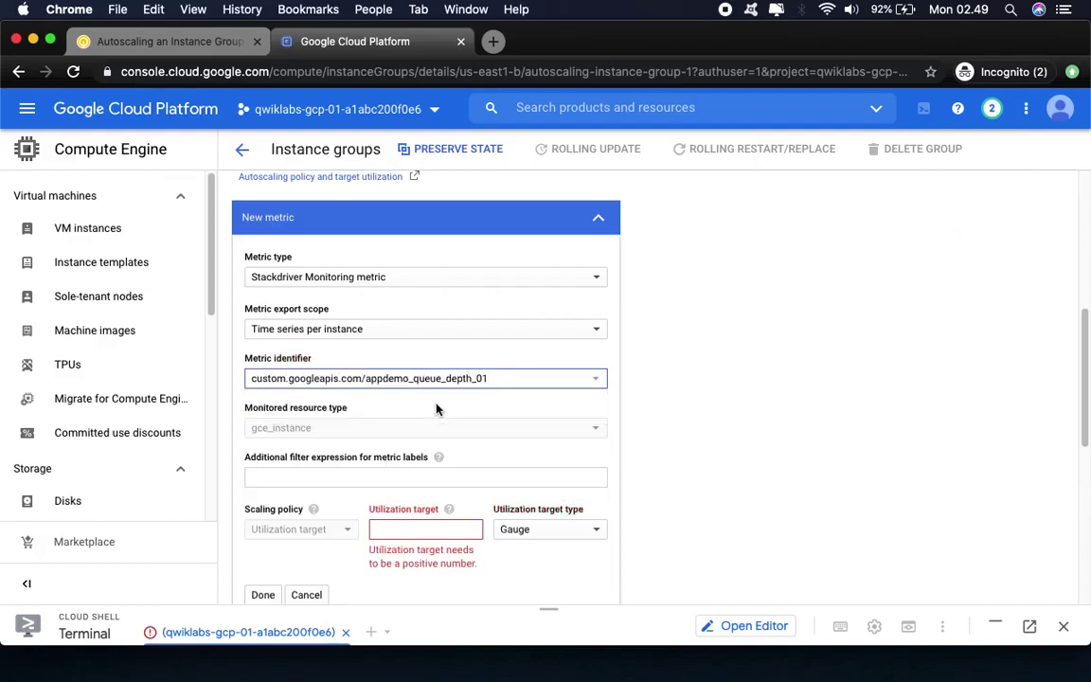
Step: Set the metric's utilization target to 150 as the lab specifies and read its utilization target type instruction
scroll(437, 449, "down", 2)
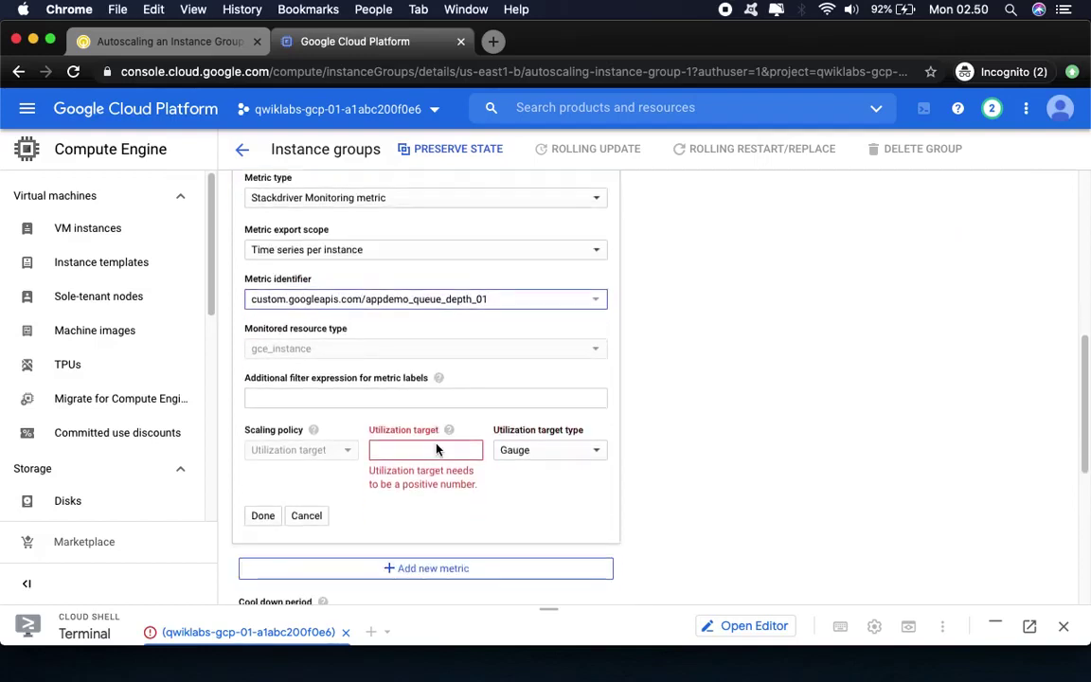
left_click(170, 39)
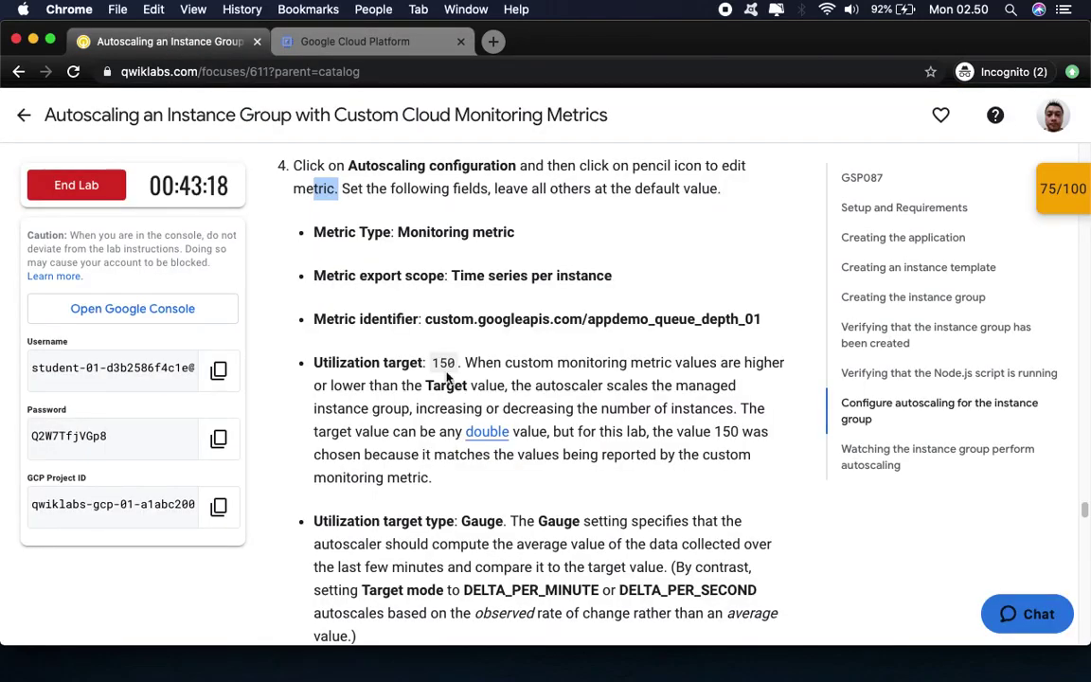
left_click(353, 42)
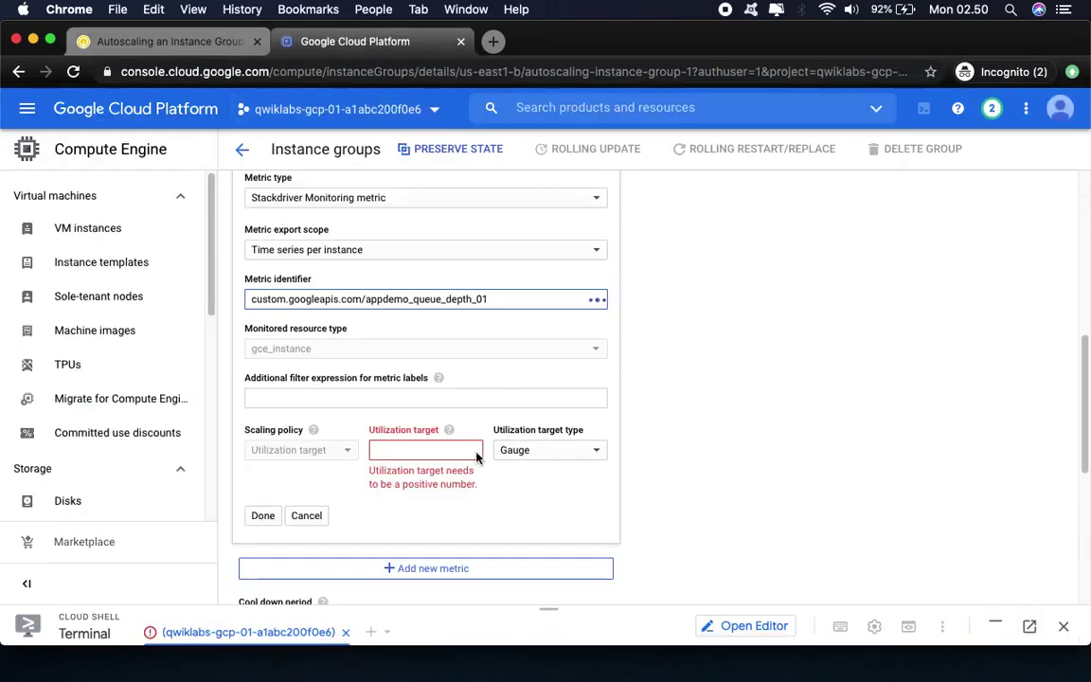
left_click(109, 40)
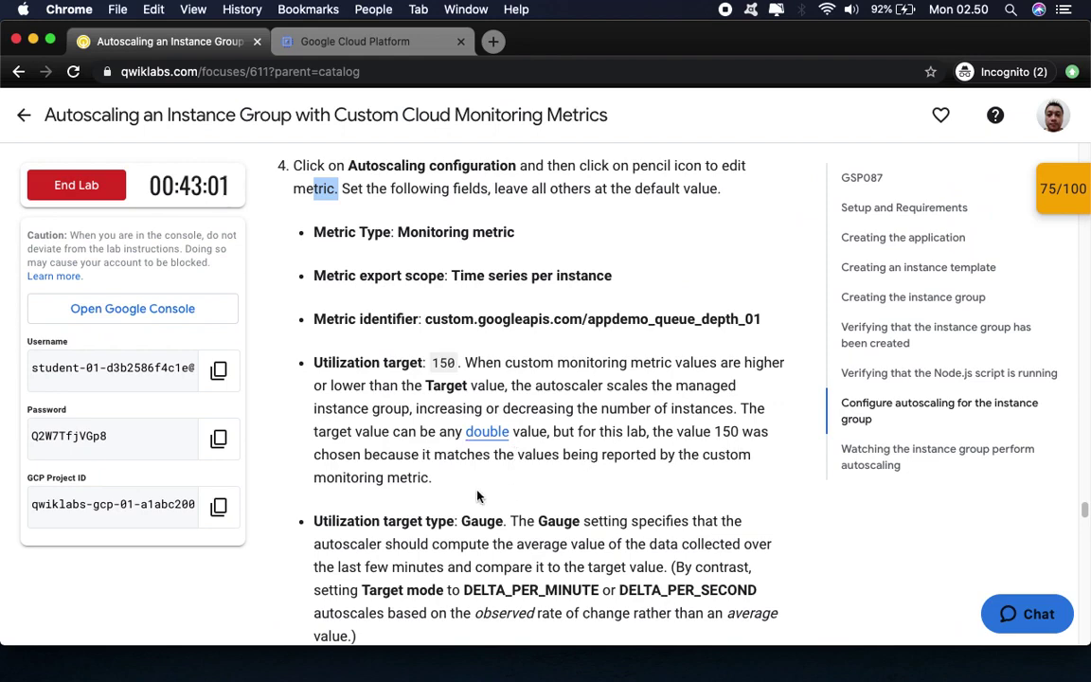
scroll(462, 500, "down", 5)
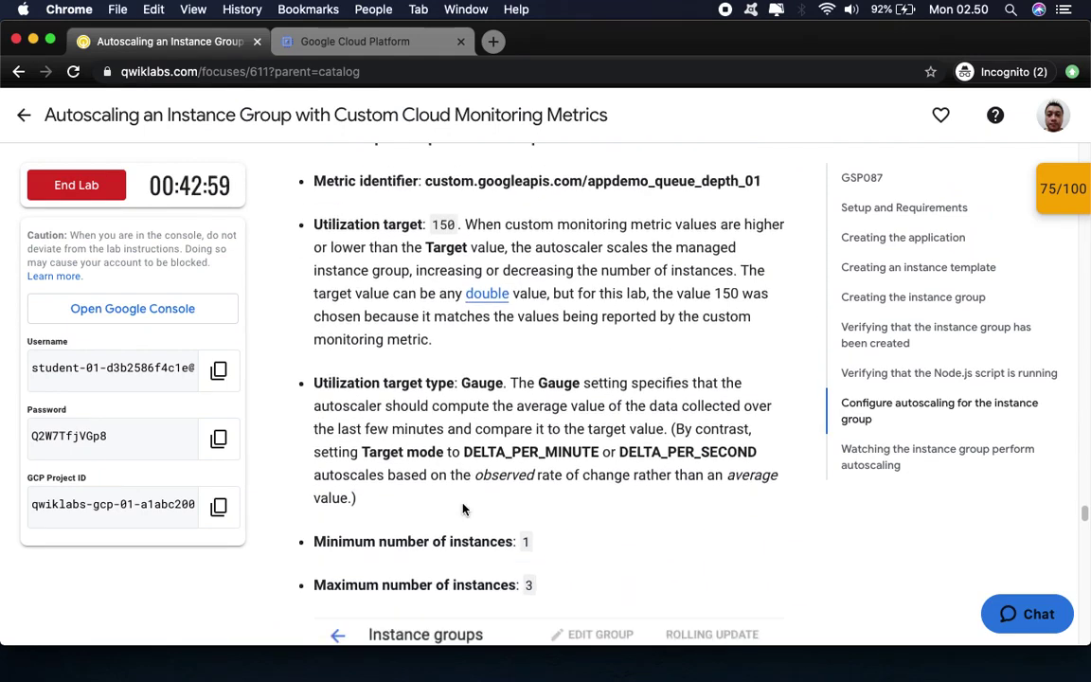
scroll(462, 500, "down", 1)
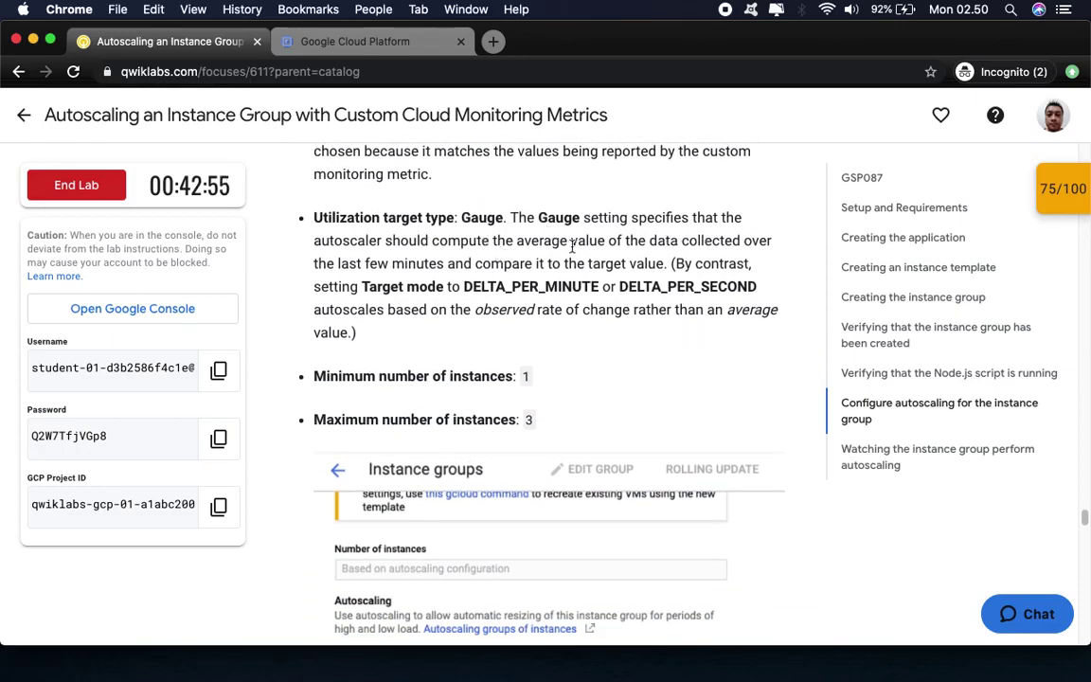
left_click(352, 41)
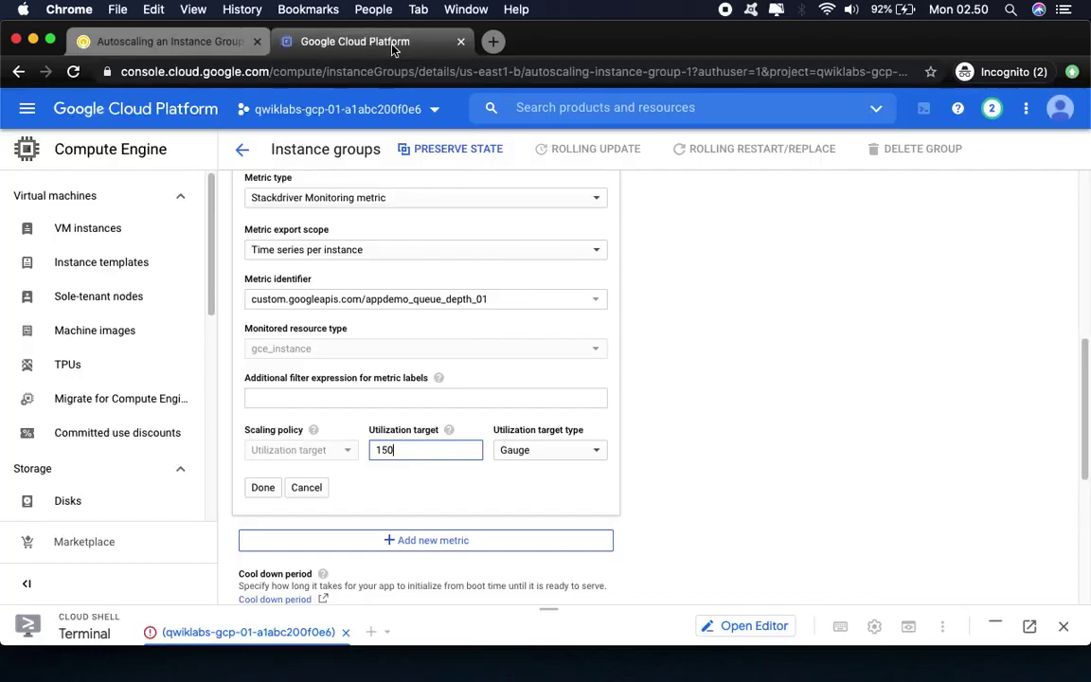
Step: Reread the lab's remaining autoscaling settings and finish editing the custom monitoring metric
left_click(203, 43)
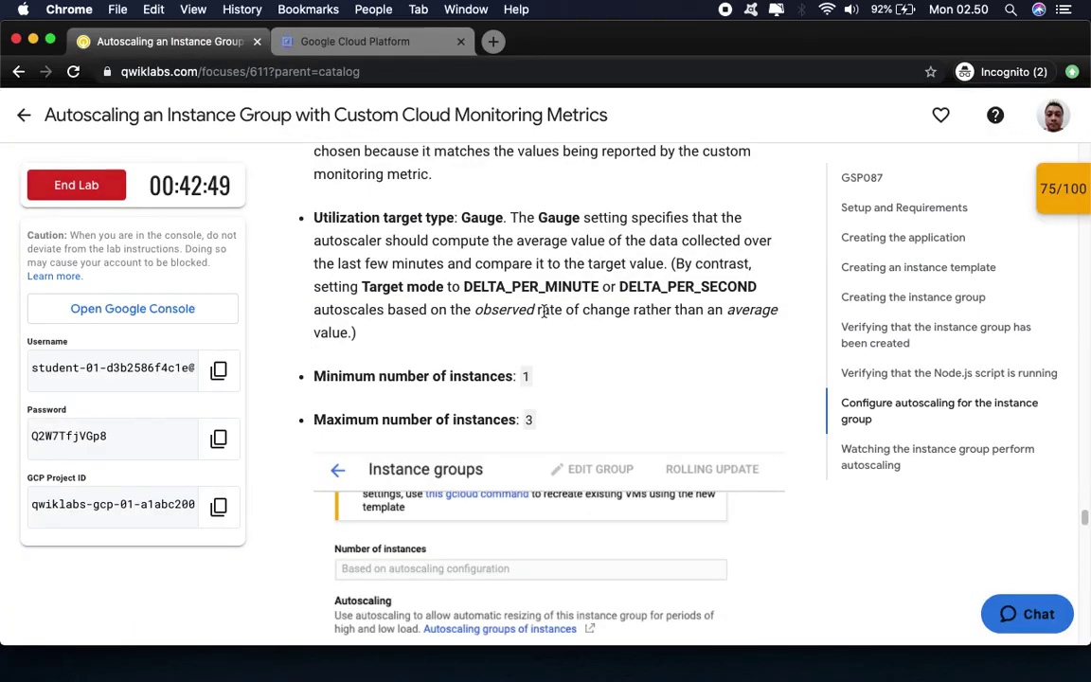
scroll(407, 377, "down", 5)
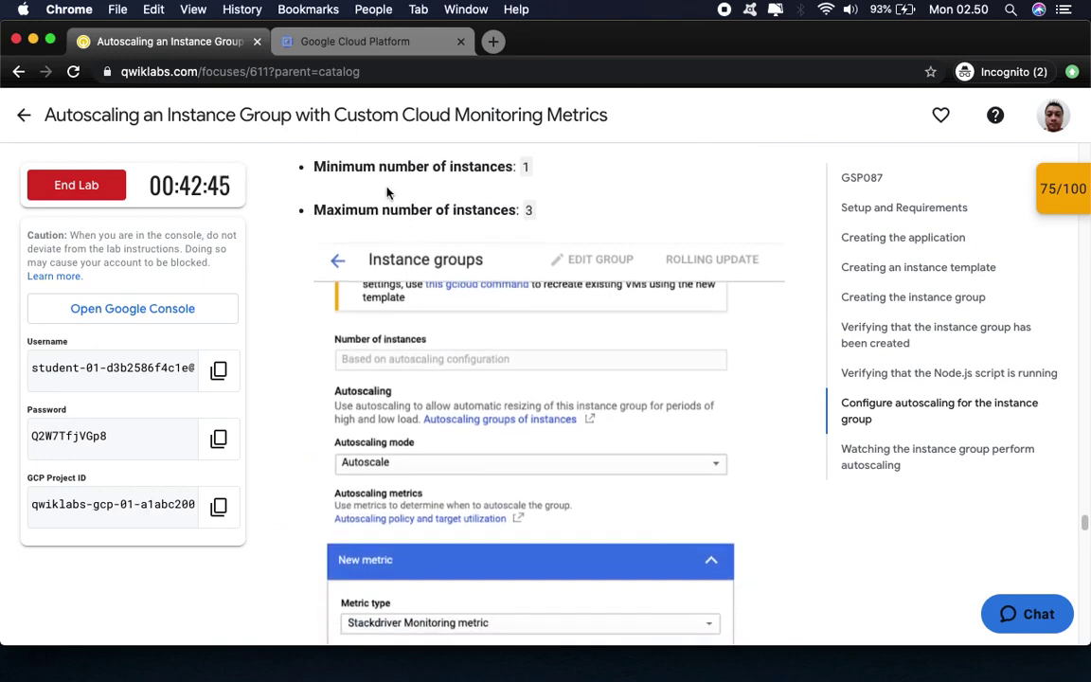
left_click(358, 41)
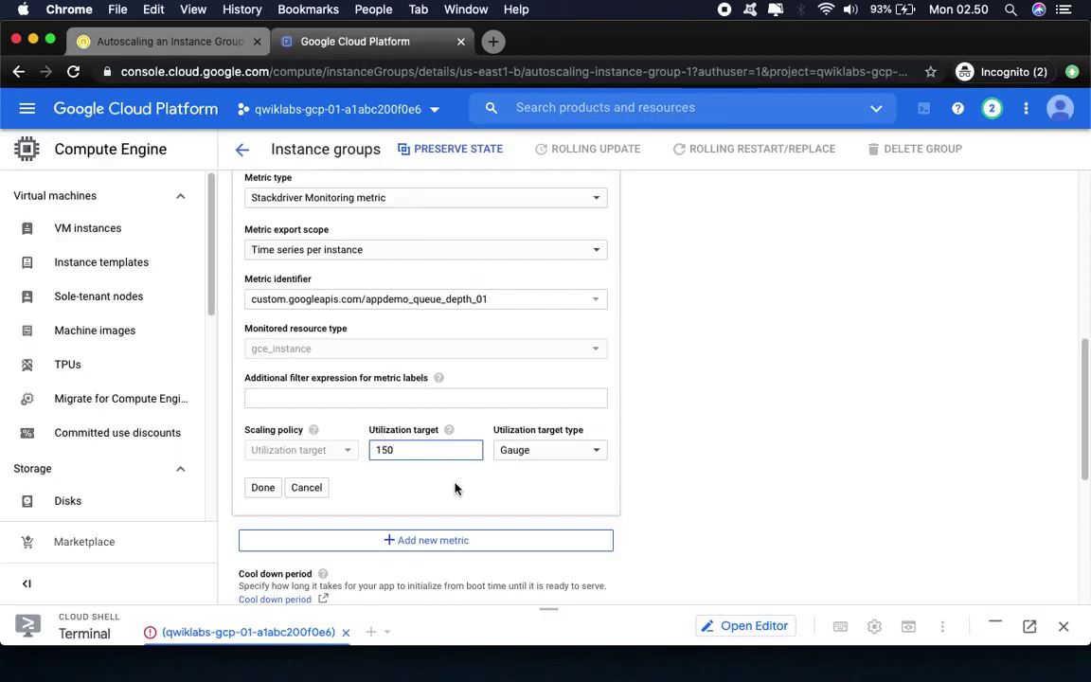
scroll(454, 488, "down", 2)
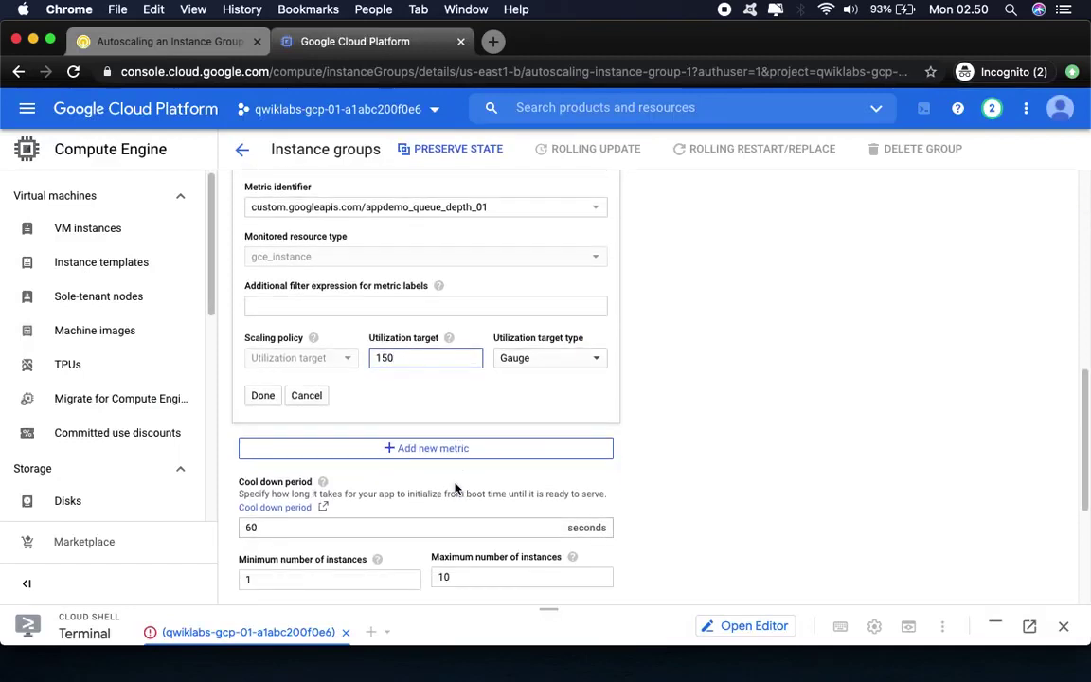
left_click(262, 395)
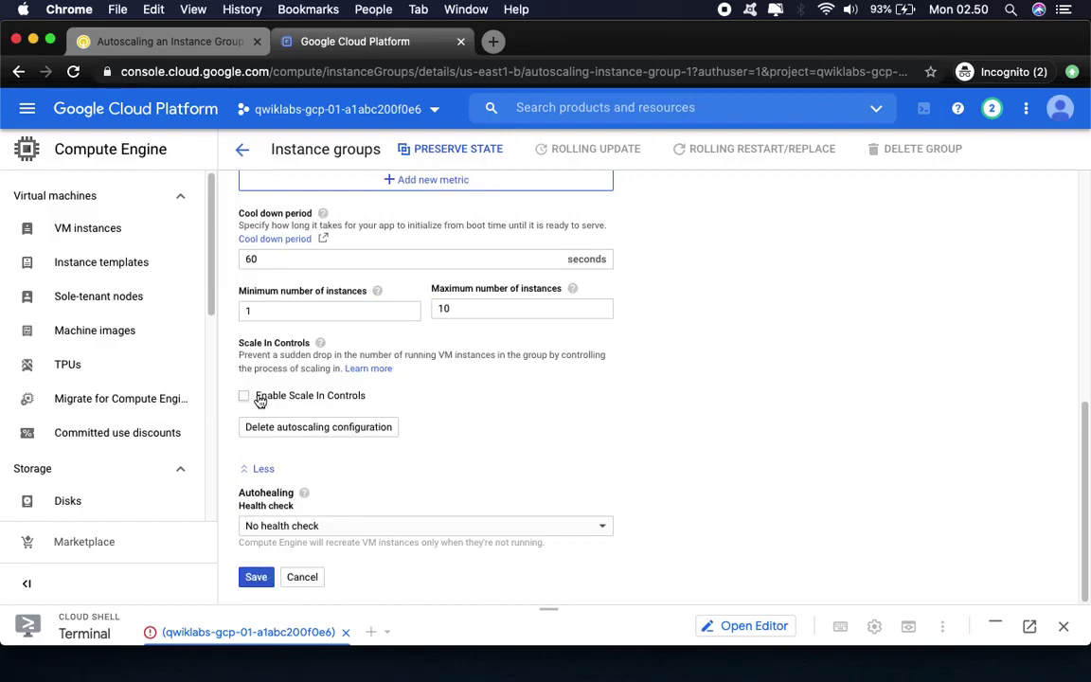
Step: Check the lab's instance limits and set the maximum number of instances to 3
scroll(348, 405, "up", 2)
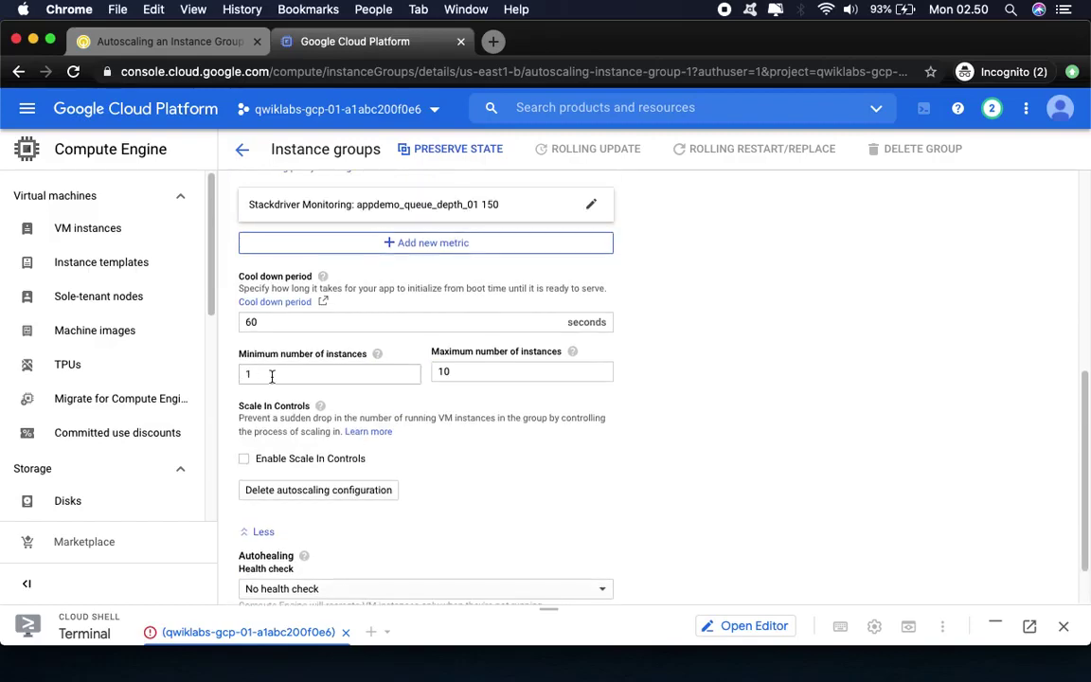
left_click(177, 41)
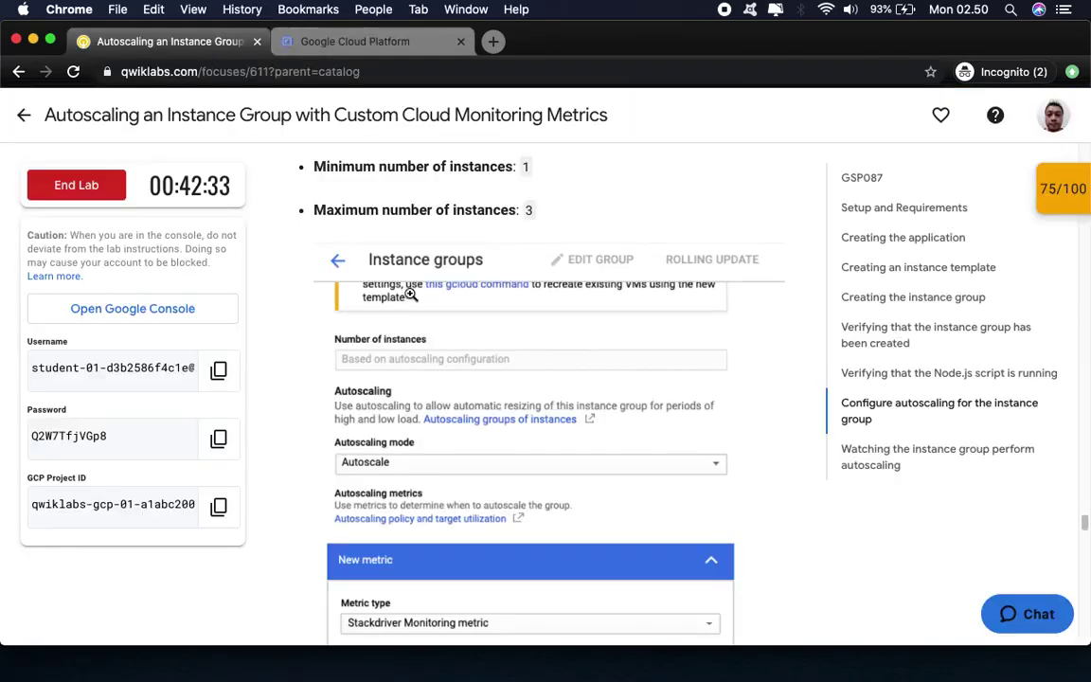
left_click(365, 40)
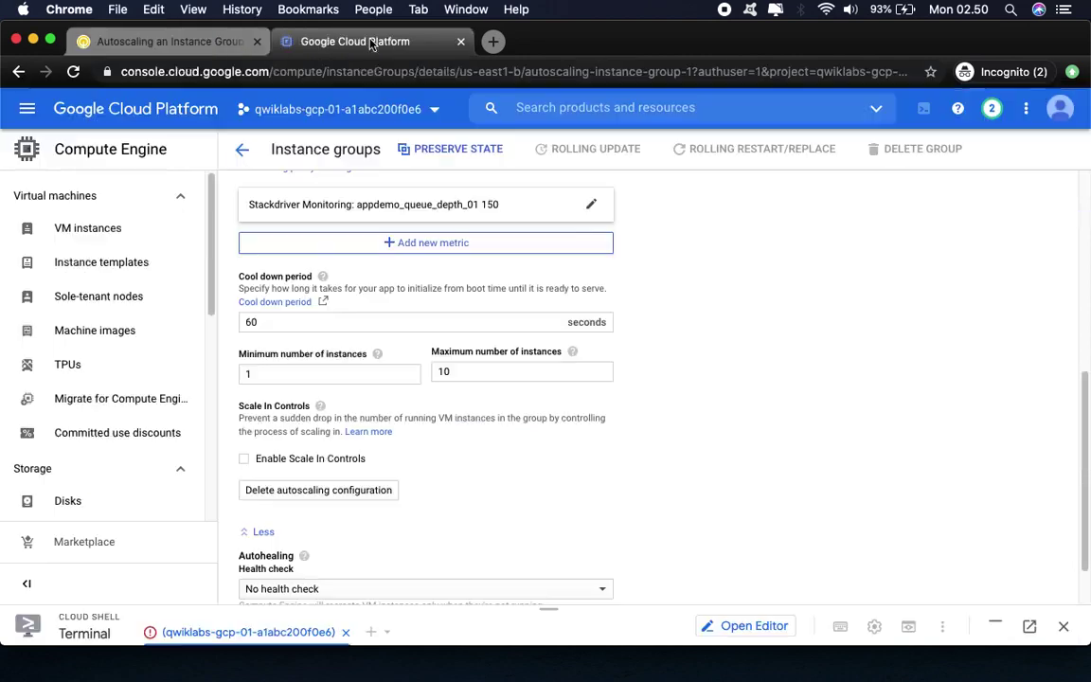
type("3")
Step: Review the lab's reference screenshot of the autoscaling configuration and read on to the progress check
left_click(175, 42)
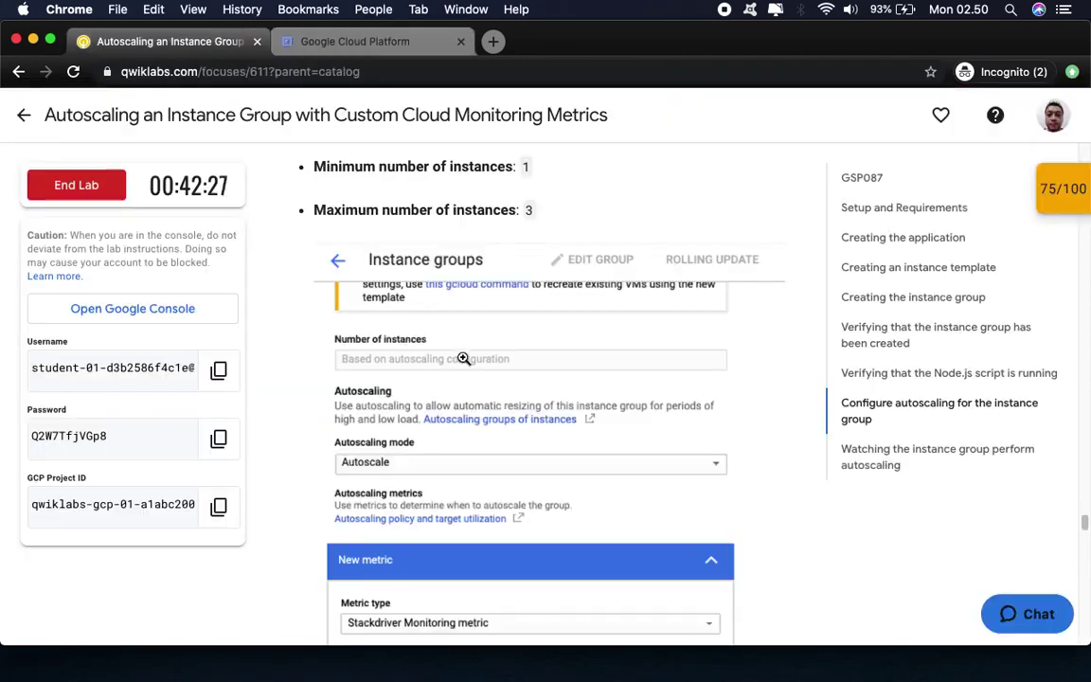
scroll(471, 482, "down", 1)
scroll(474, 483, "down", 10)
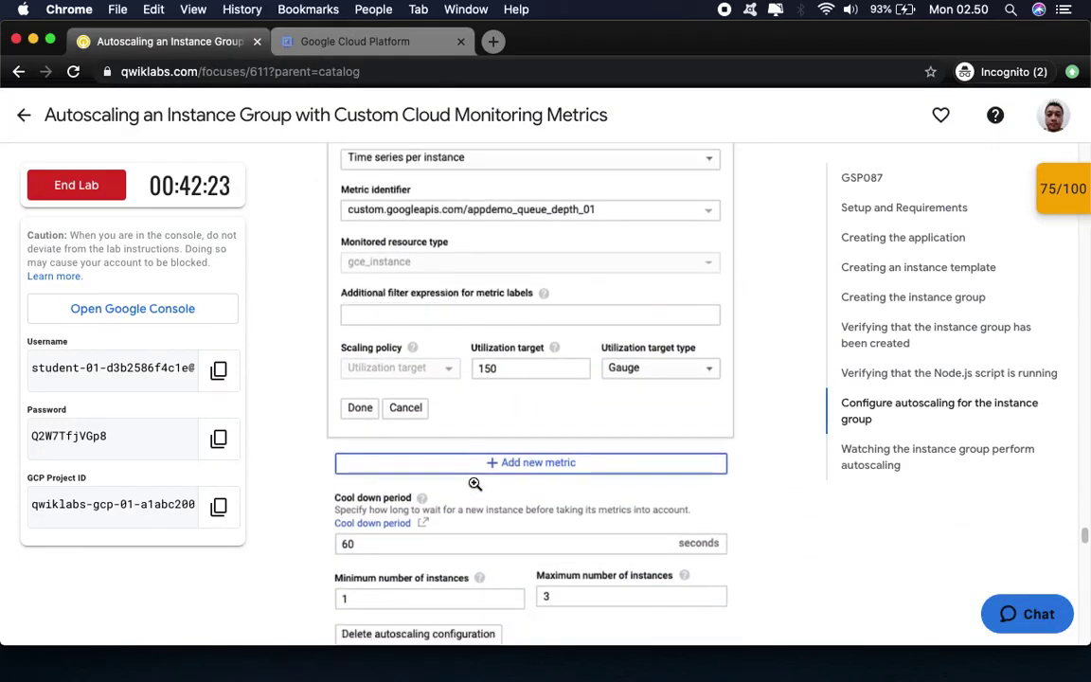
scroll(475, 484, "down", 4)
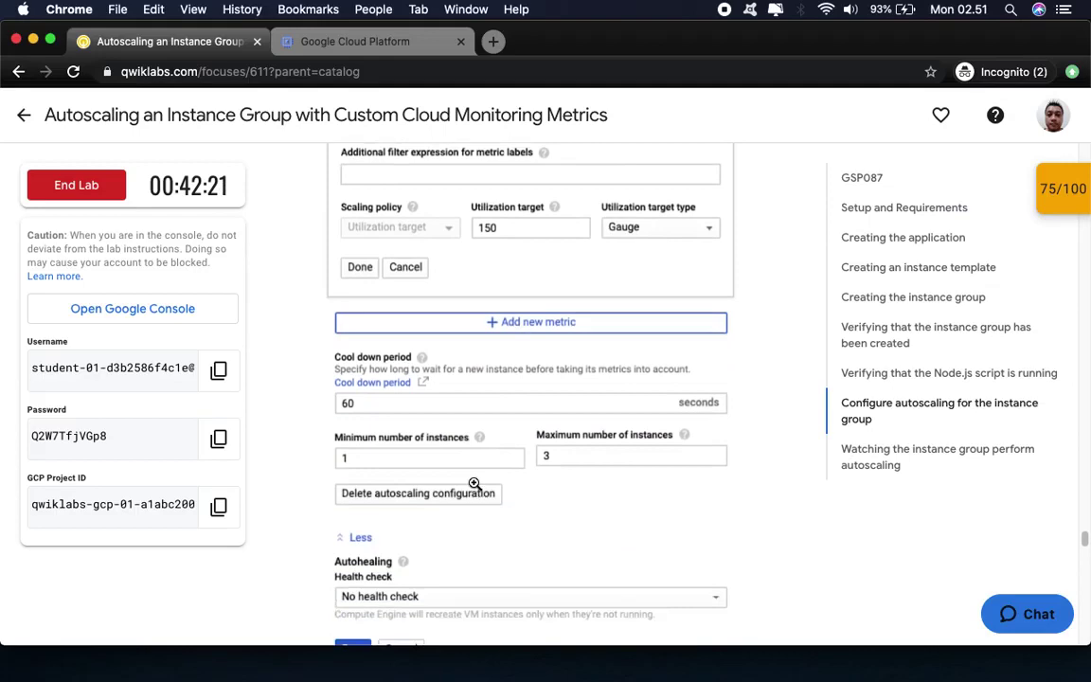
scroll(561, 433, "down", 1)
scroll(559, 434, "down", 2)
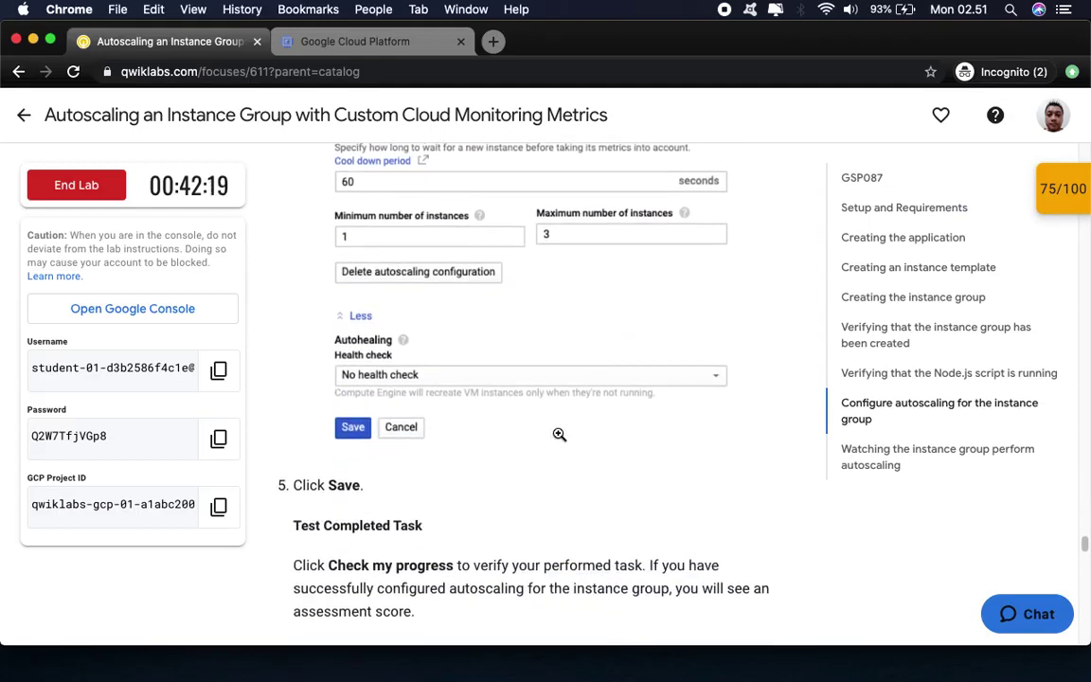
scroll(558, 433, "down", 6)
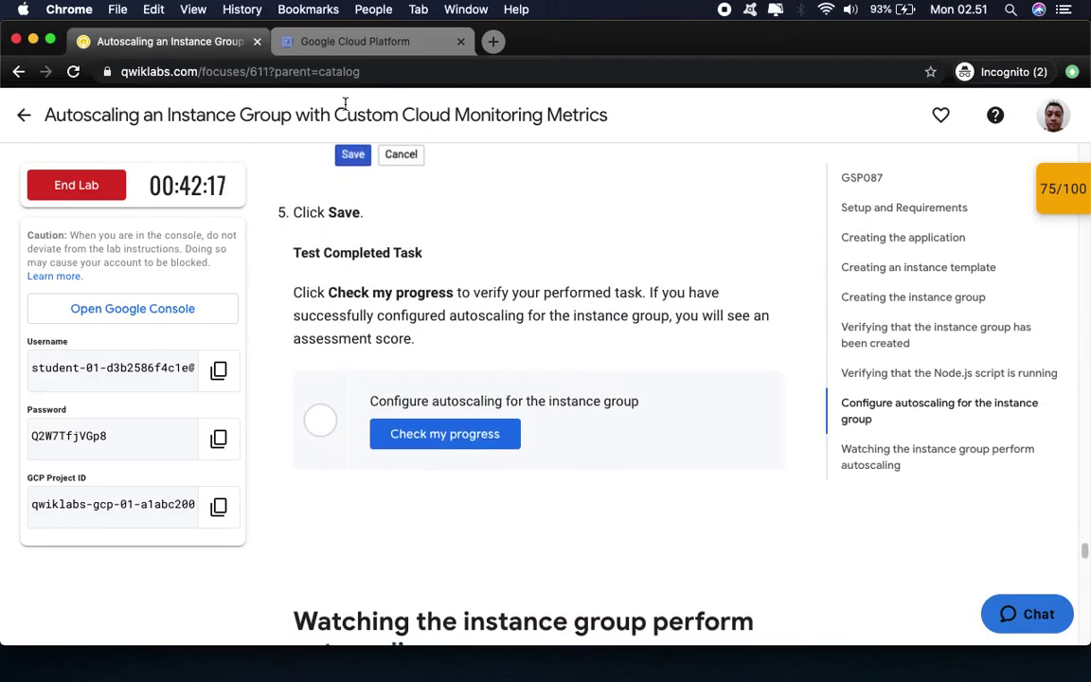
Step: Save the instance group's autoscaling configuration and return to the lab's progress check
left_click(356, 43)
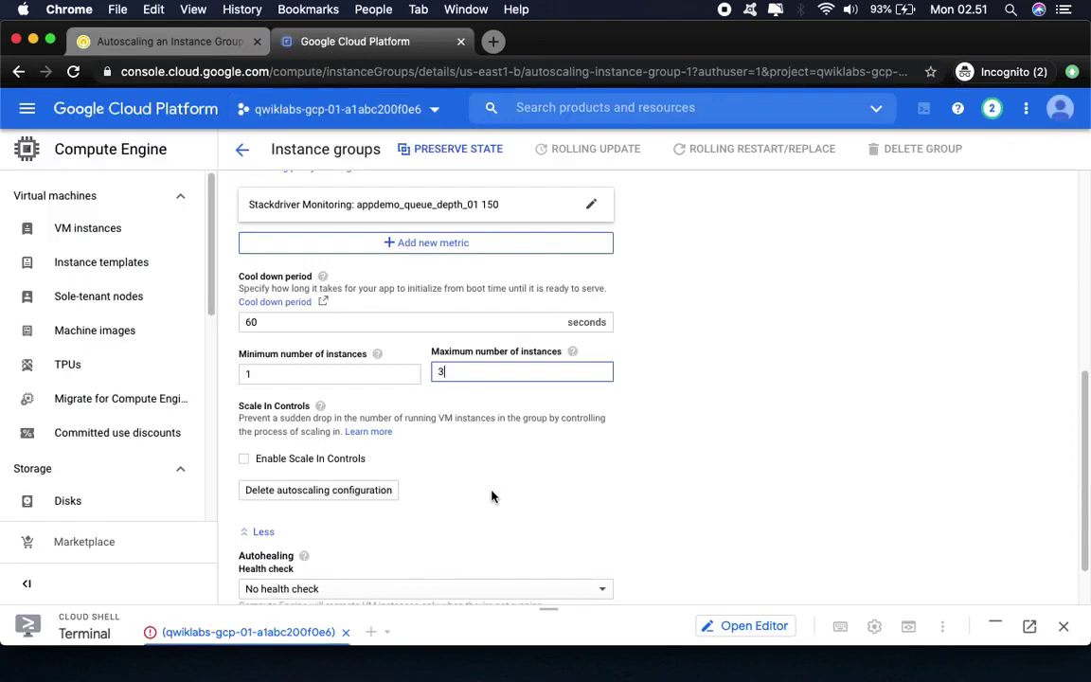
scroll(487, 487, "down", 1)
left_click(259, 579)
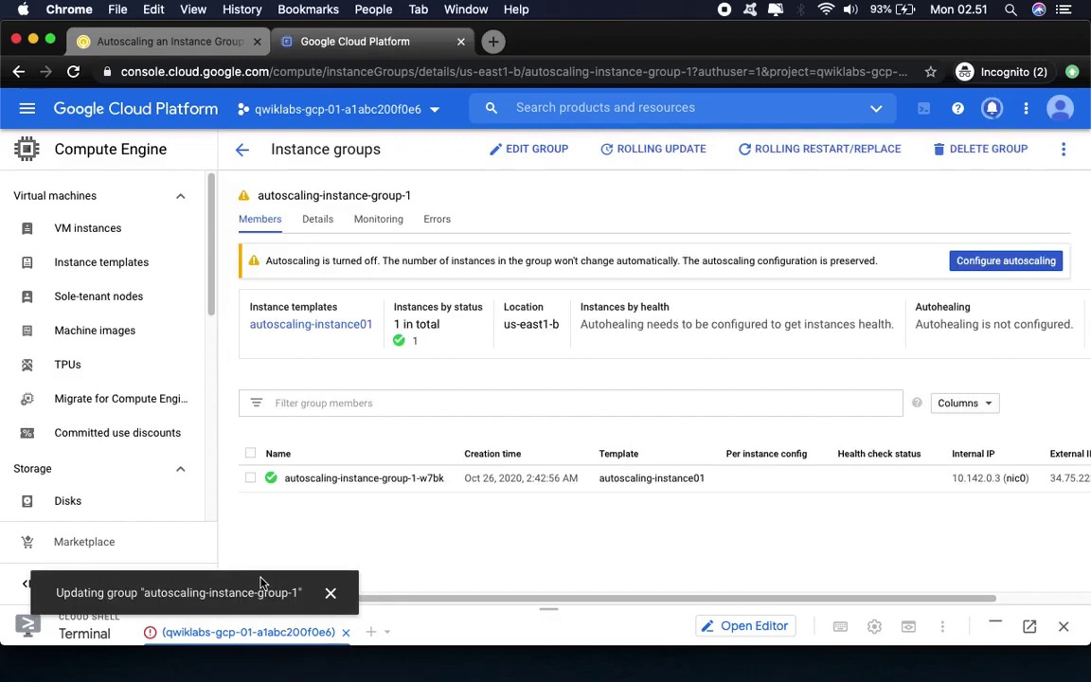
left_click(178, 42)
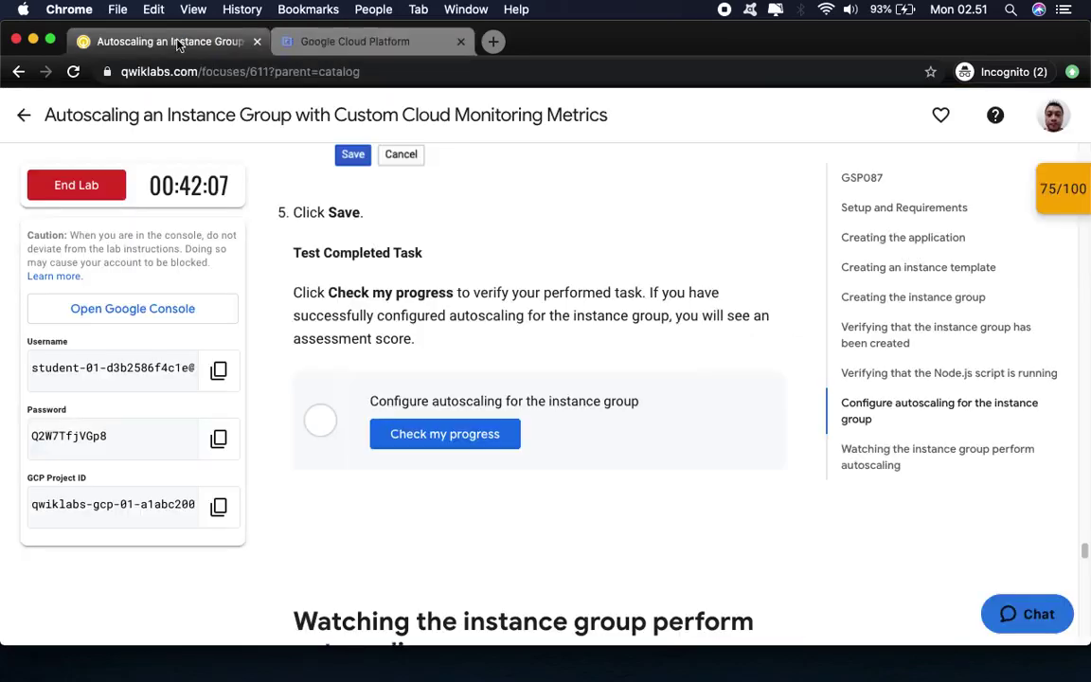
Step: Check the lab progress for configuring autoscaling for the instance group and review the checkpoint scores
left_click(440, 440)
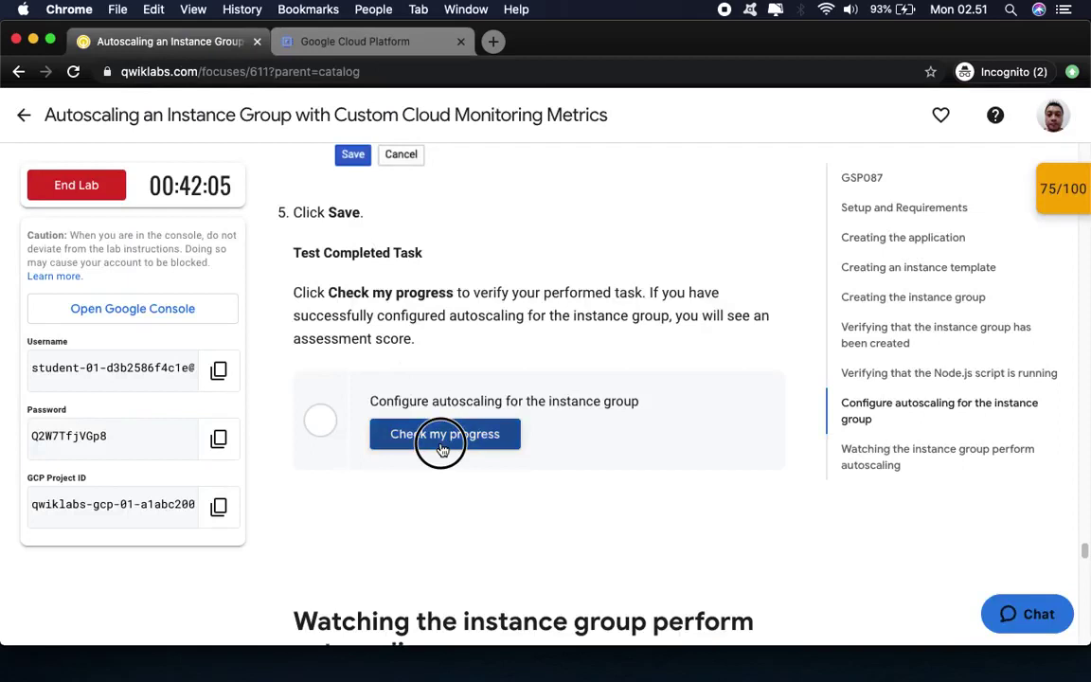
left_click(1062, 188)
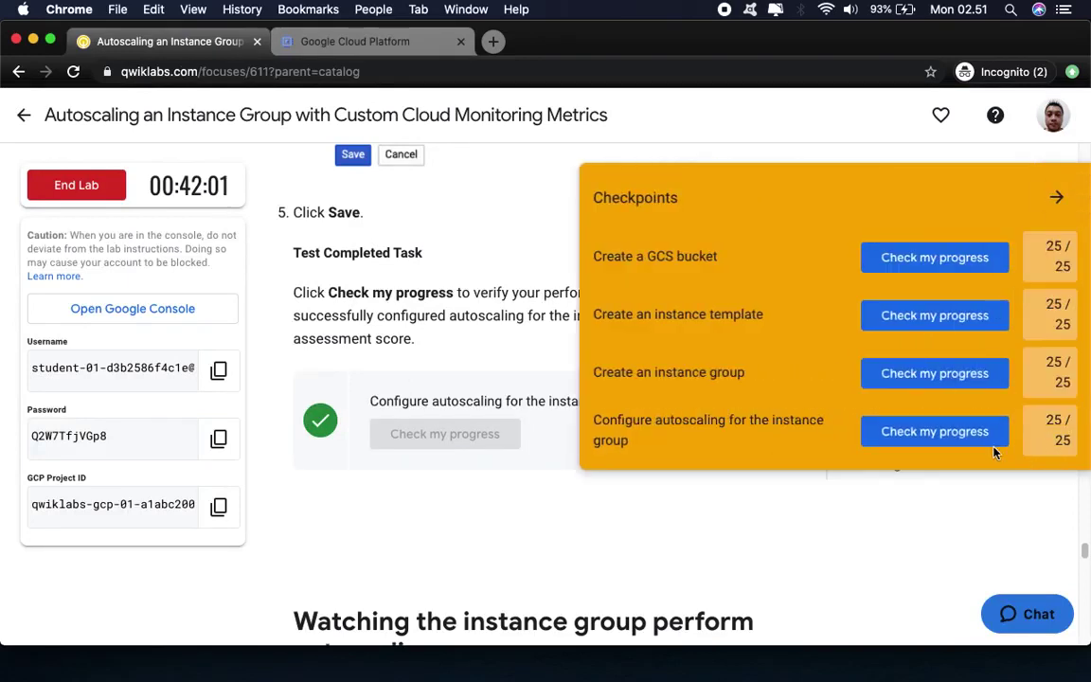
left_click(1059, 197)
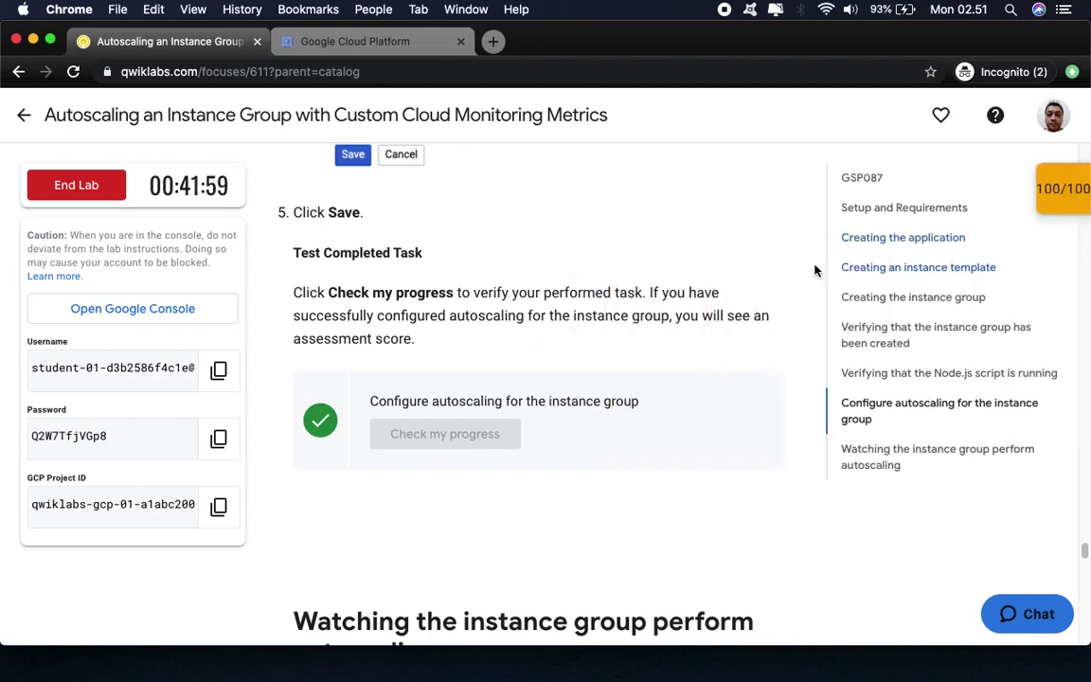
Step: Read the lab's section on watching the instance group autoscale and open the project's instance groups list in the Google Cloud console
scroll(640, 438, "down", 8)
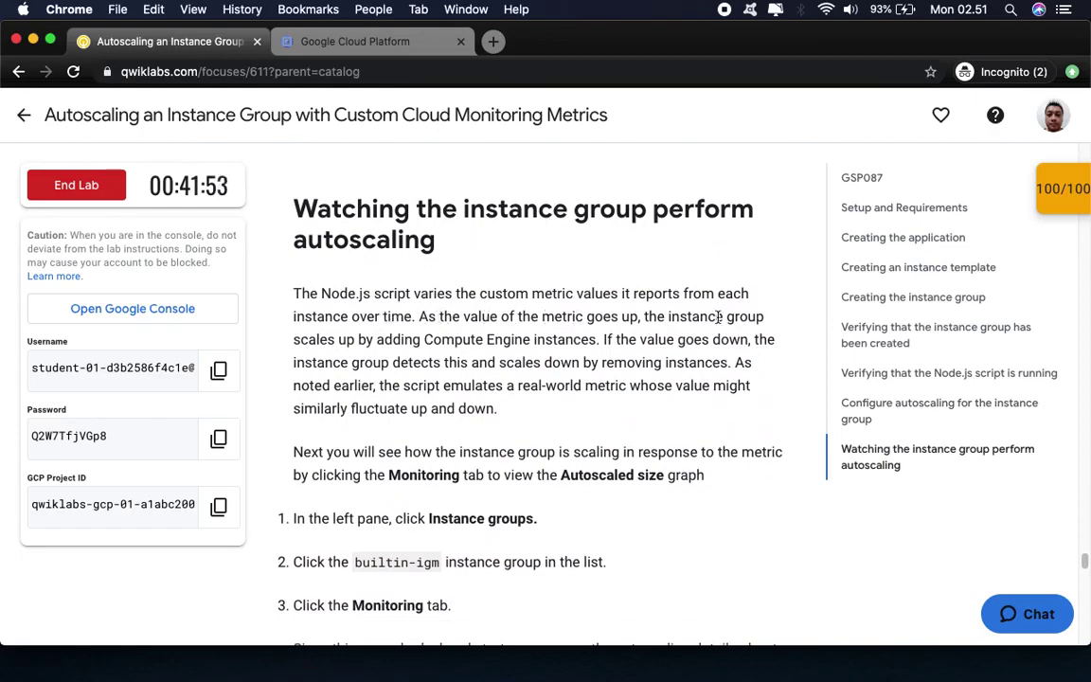
scroll(649, 538, "down", 8)
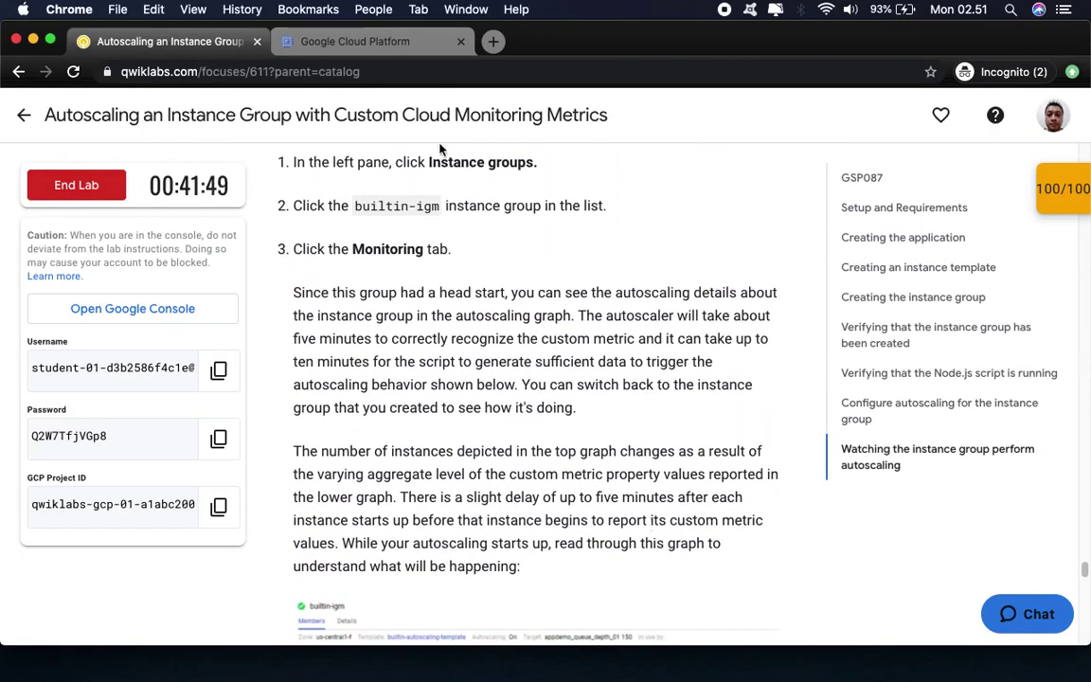
left_click(352, 35)
scroll(129, 345, "down", 6)
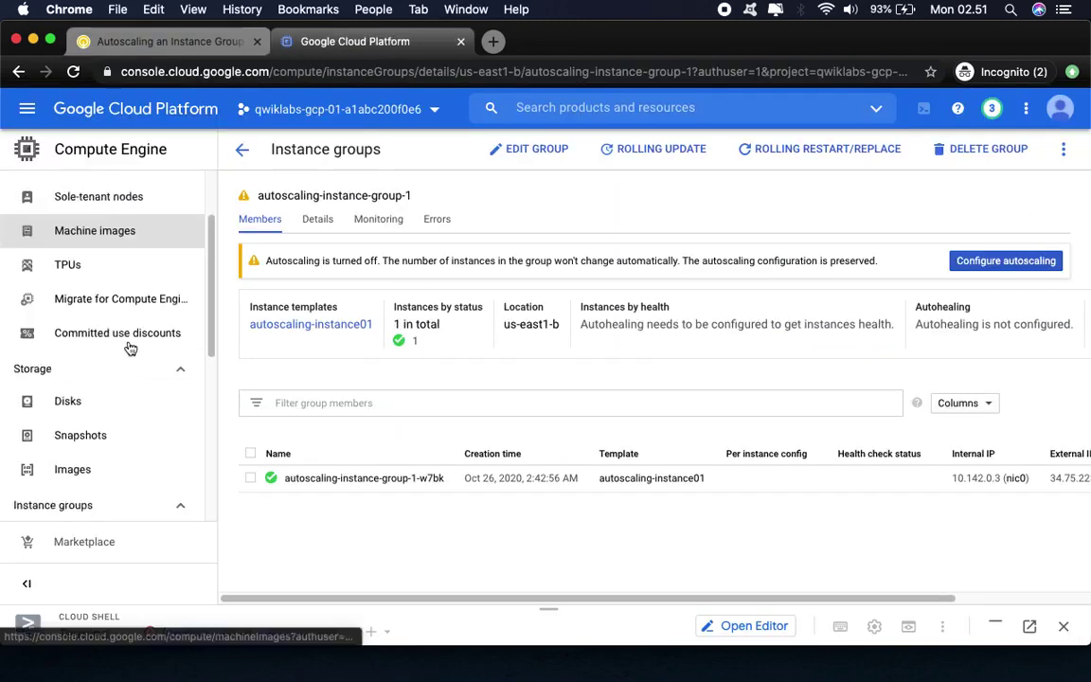
scroll(130, 345, "down", 2)
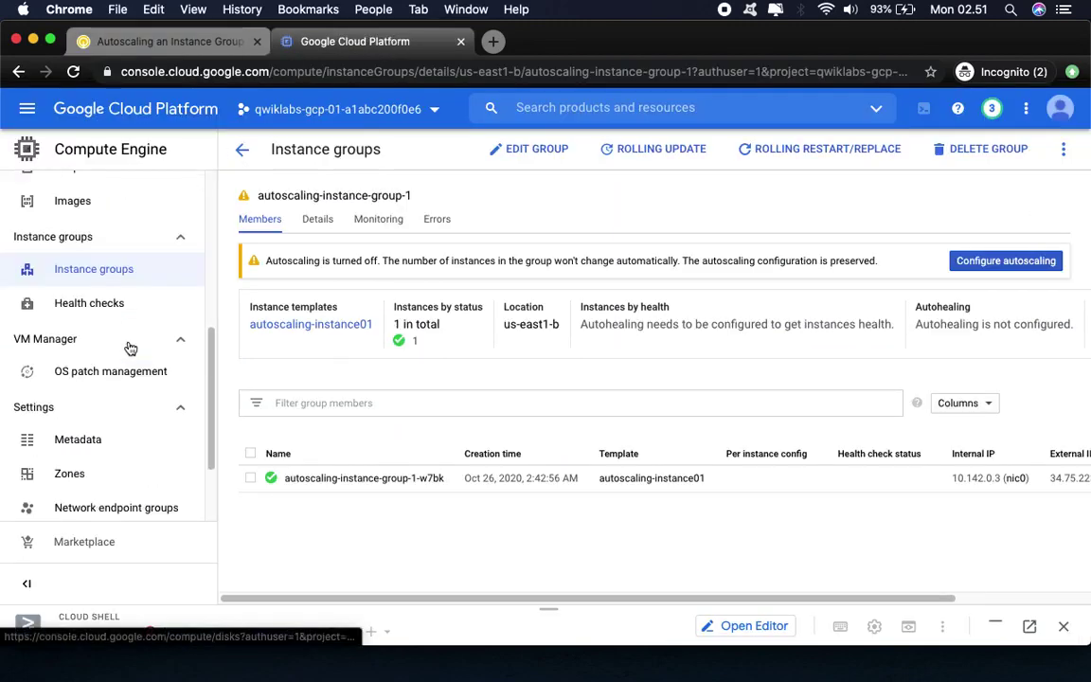
left_click(96, 271)
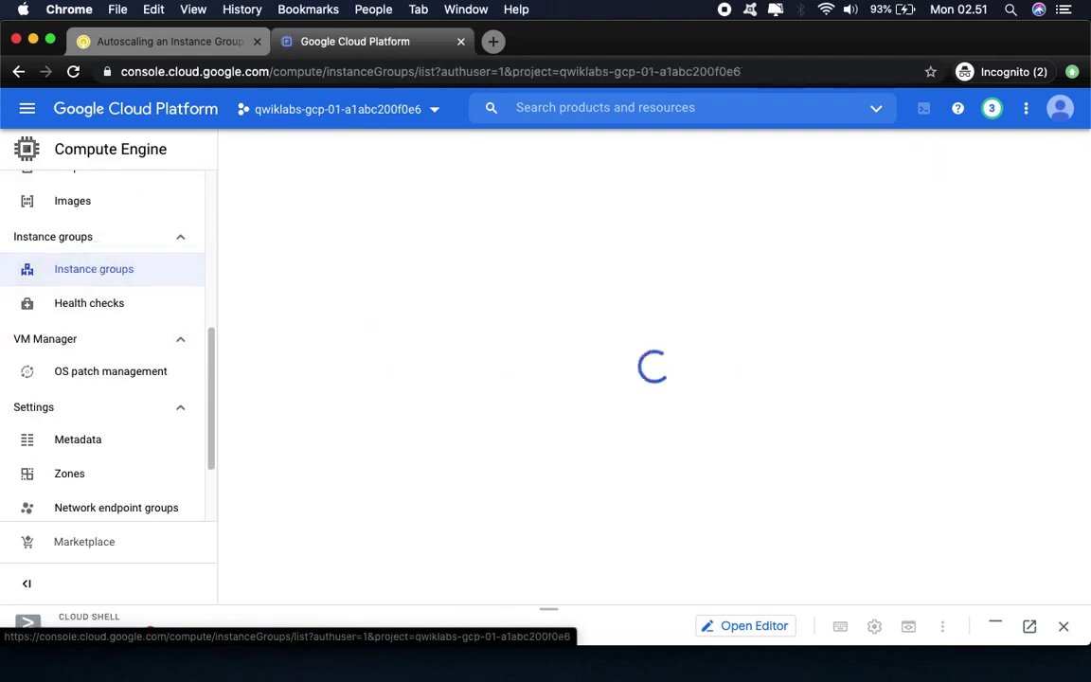
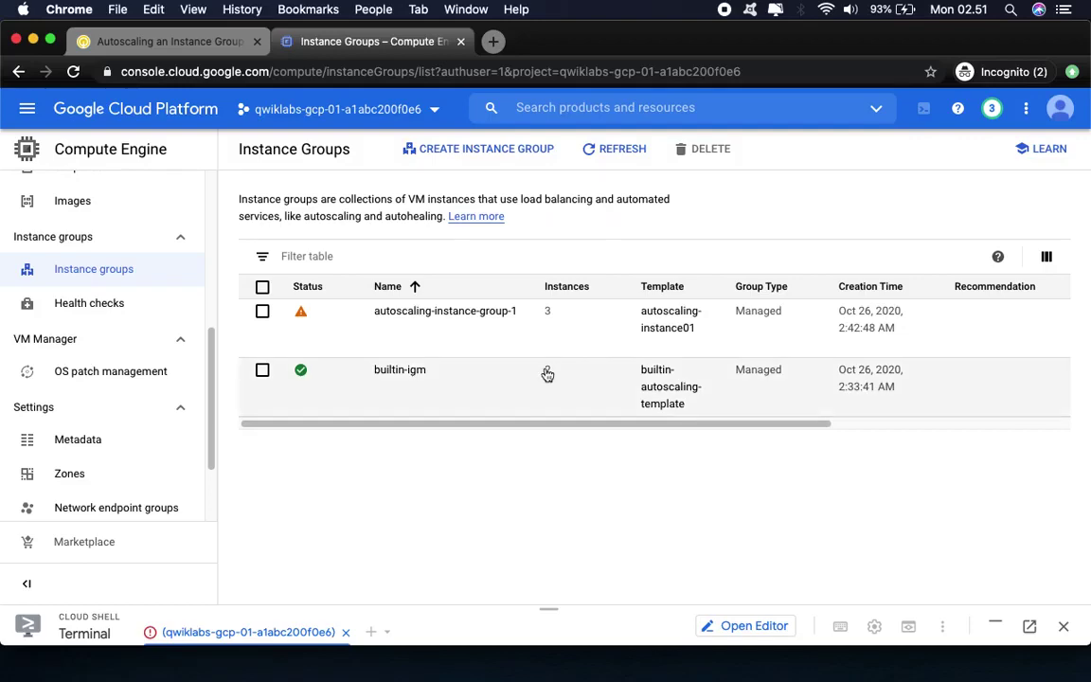
Step: Following the lab instructions, open the builtin-igm instance group and display its monitoring graph
left_click(147, 39)
left_click_drag(350, 206, 479, 208)
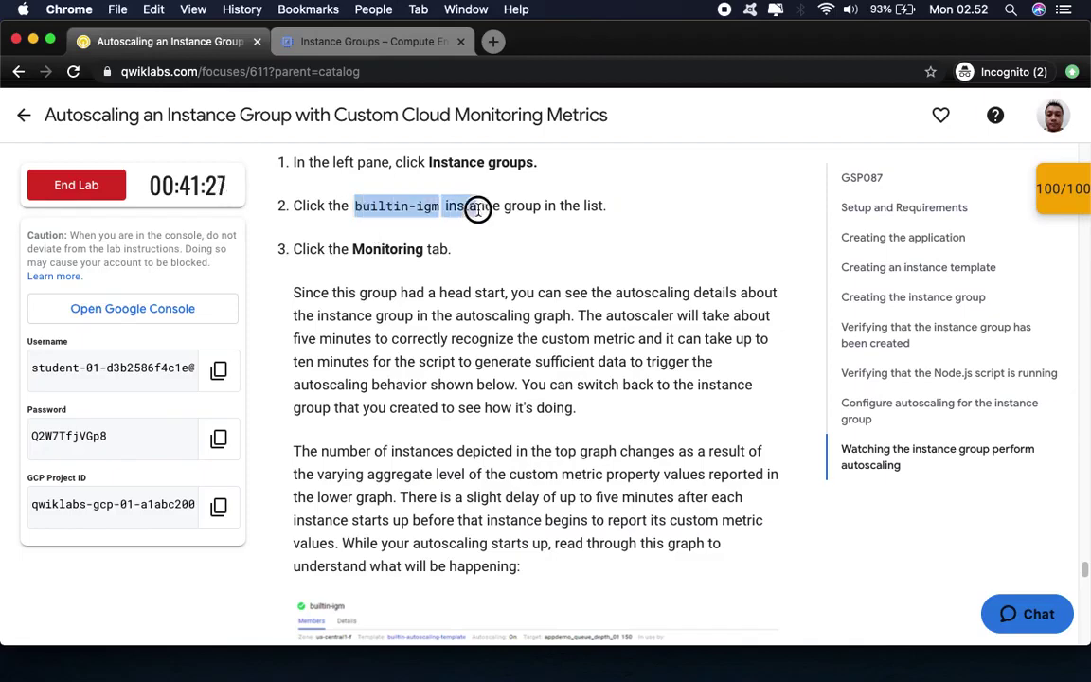
left_click(352, 49)
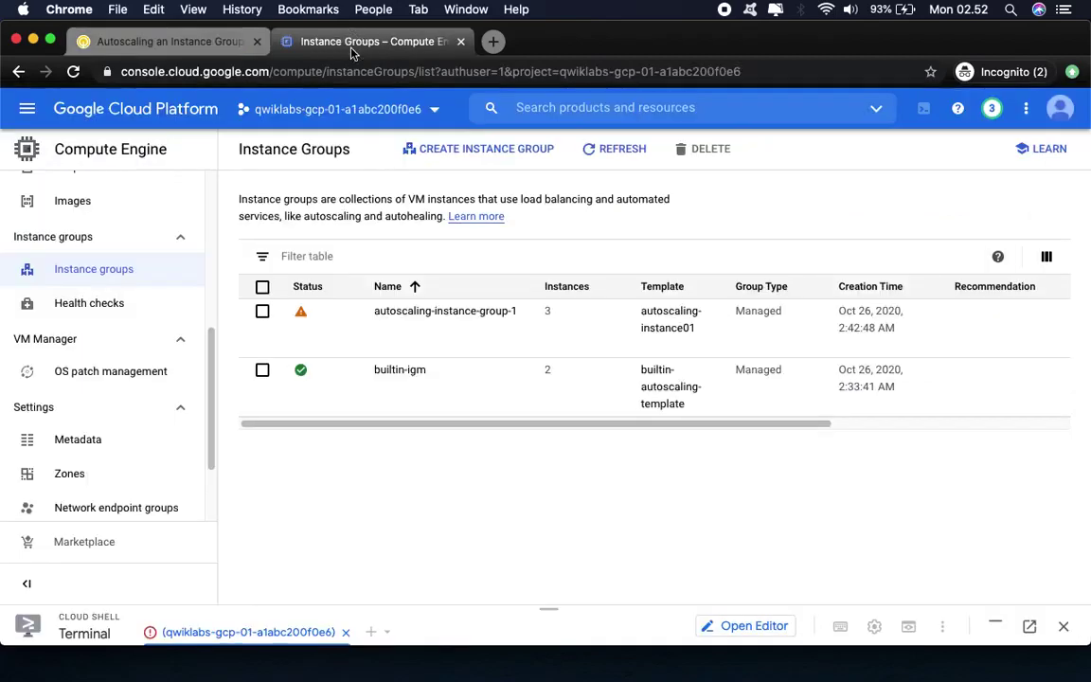
left_click(400, 371)
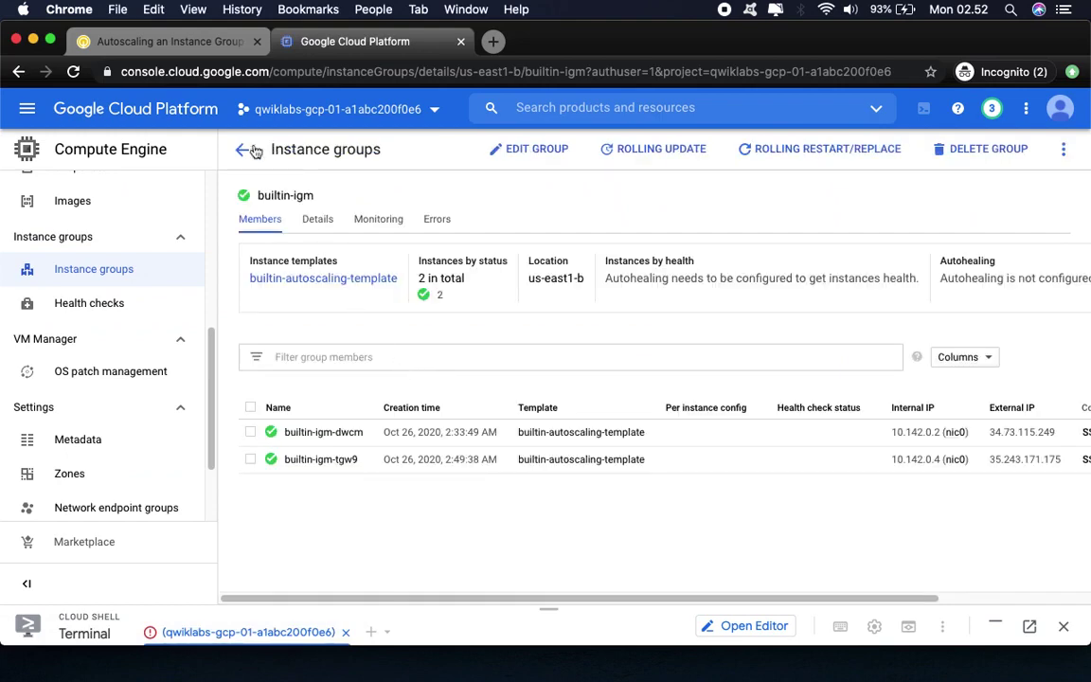
left_click(169, 42)
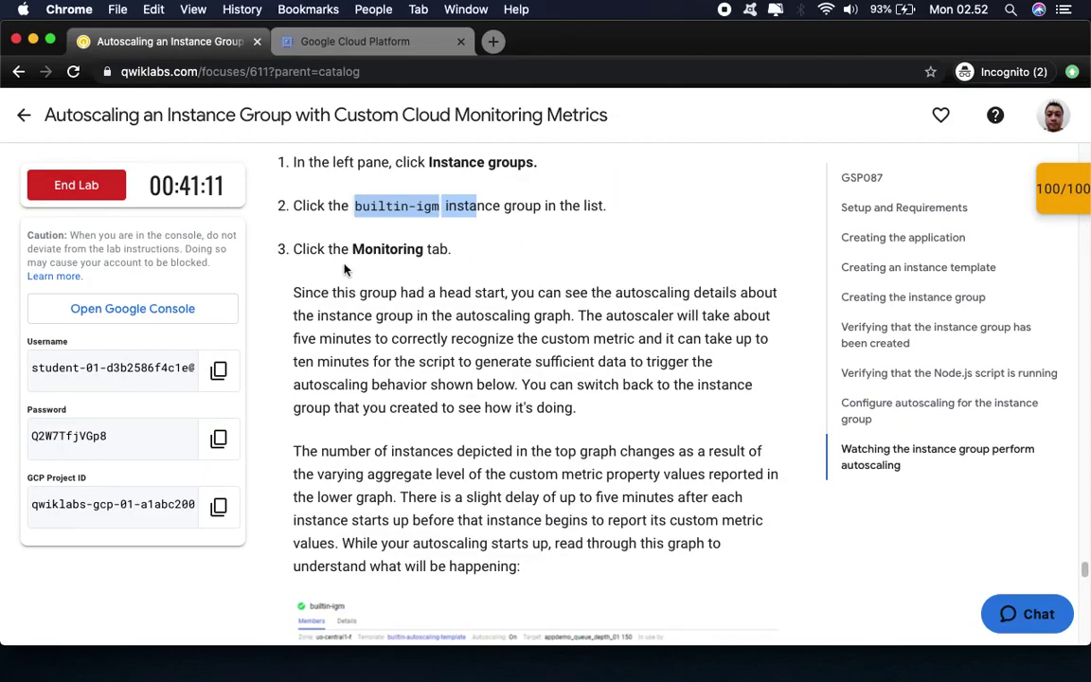
left_click(336, 43)
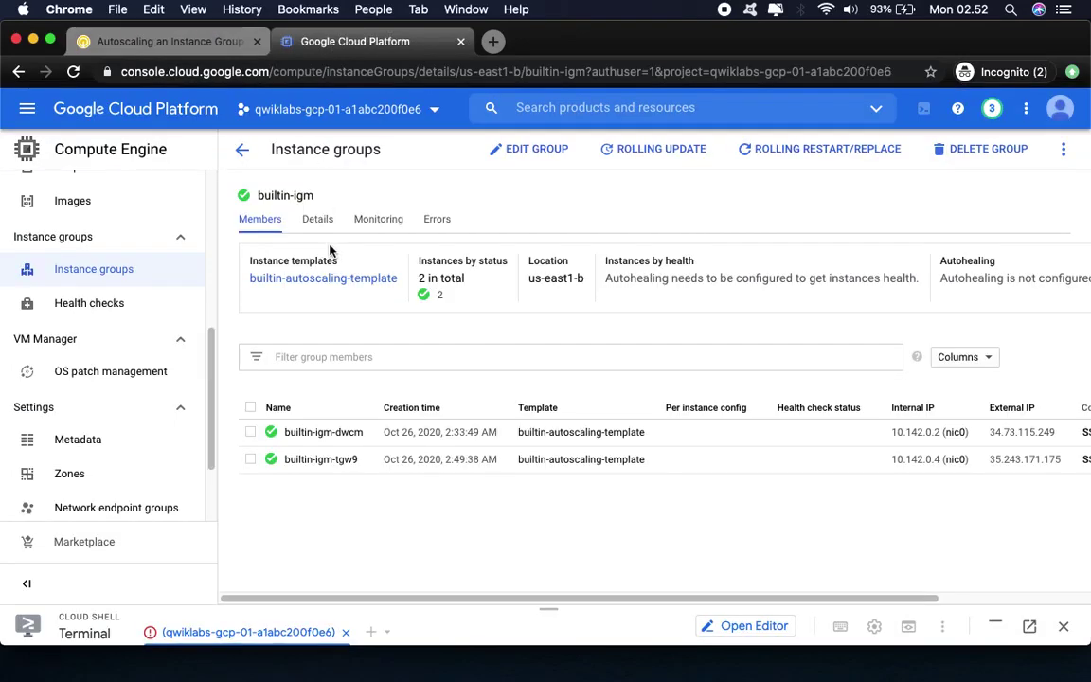
left_click(369, 223)
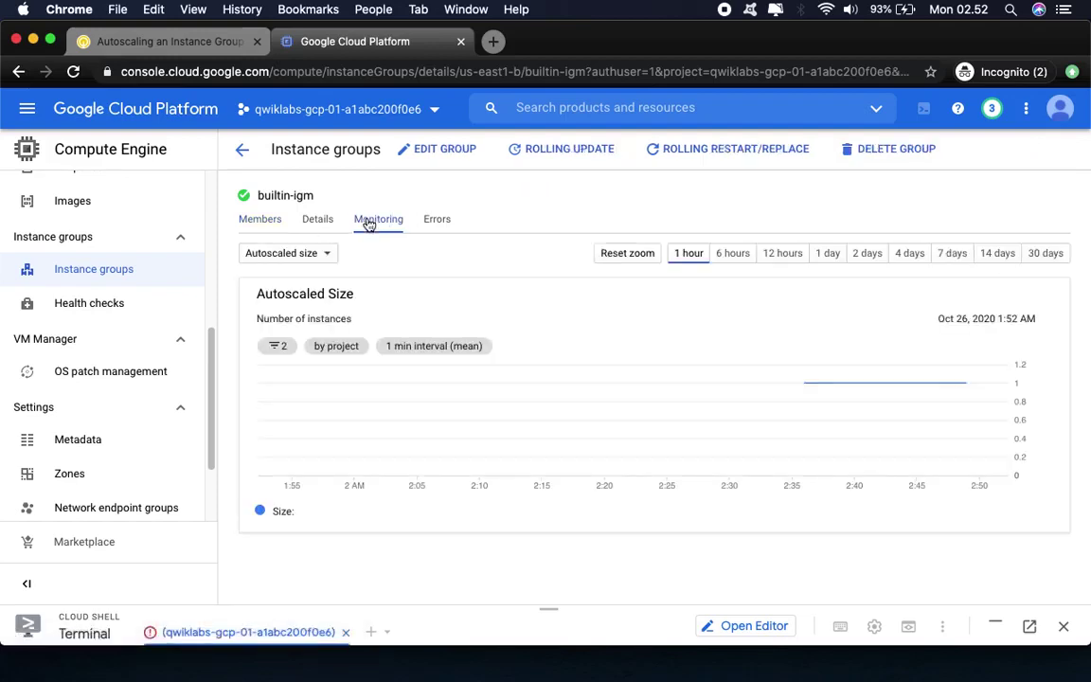
Step: Read the lab's notes on autoscaler delay and compare its sample graph with builtin-igm's Autoscaled Size graph
left_click(147, 43)
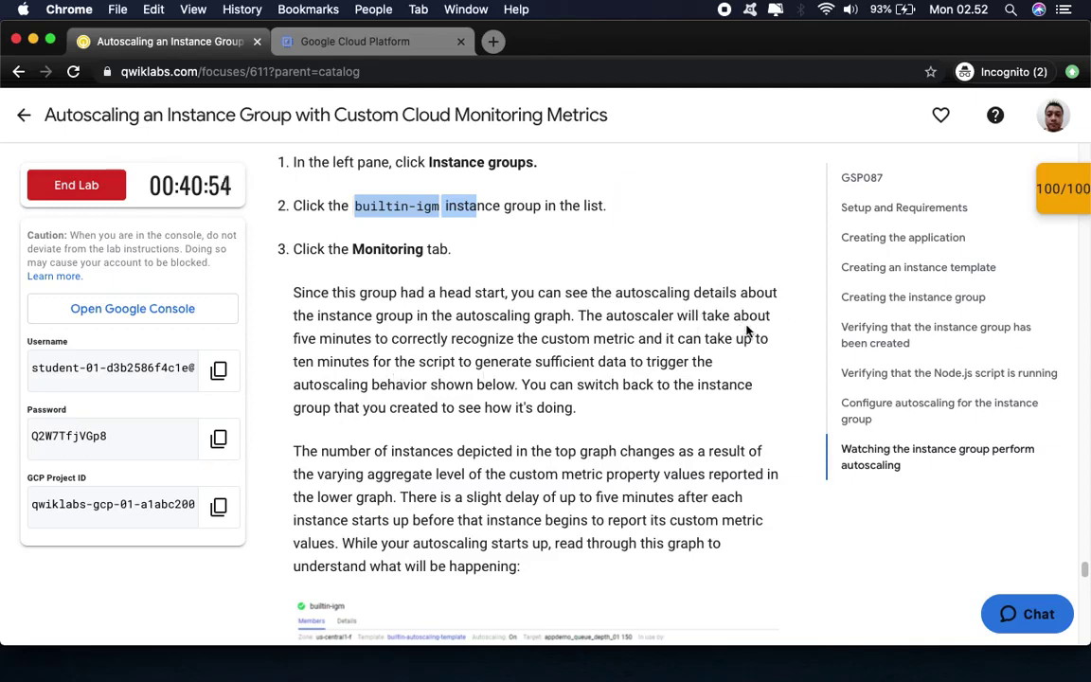
left_click_drag(609, 317, 388, 338)
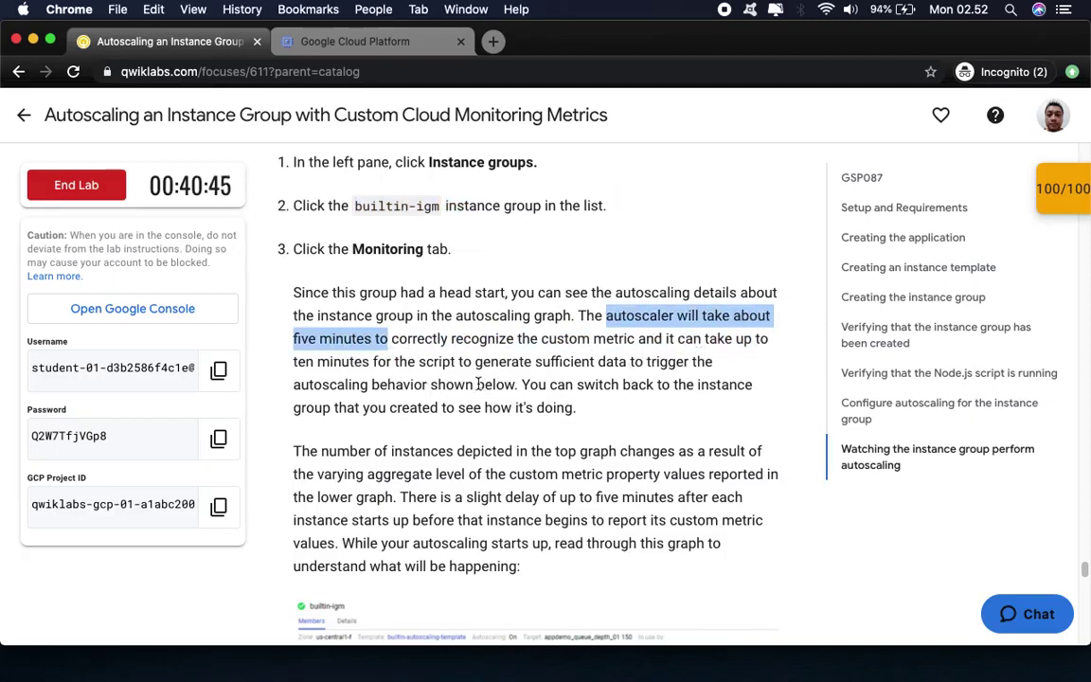
scroll(454, 512, "down", 1)
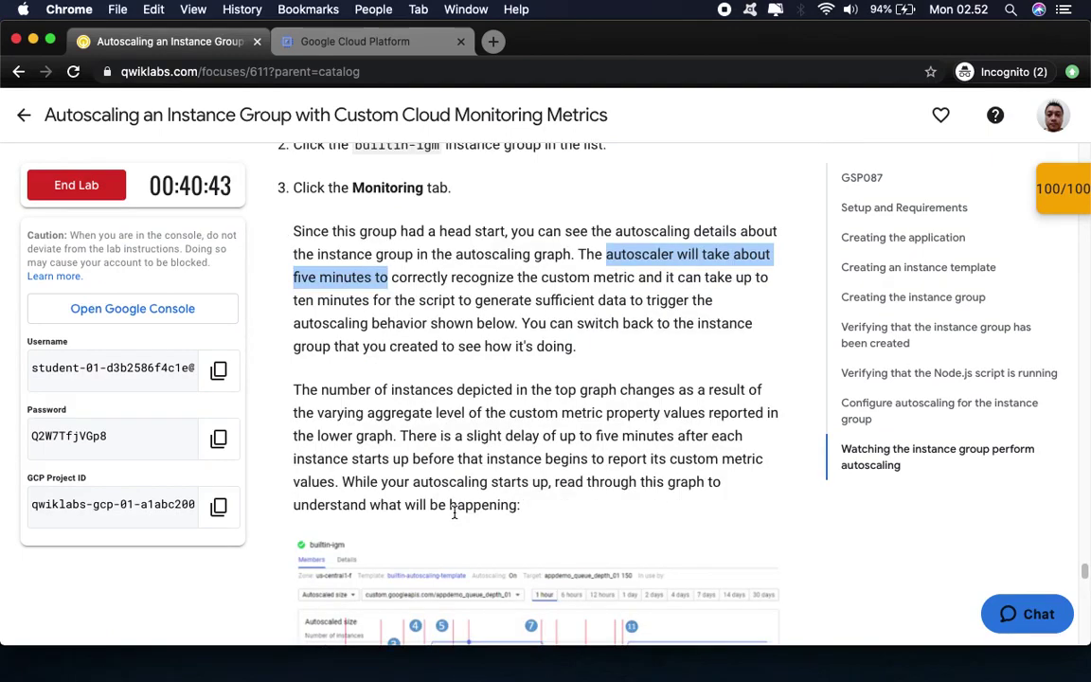
scroll(454, 512, "down", 4)
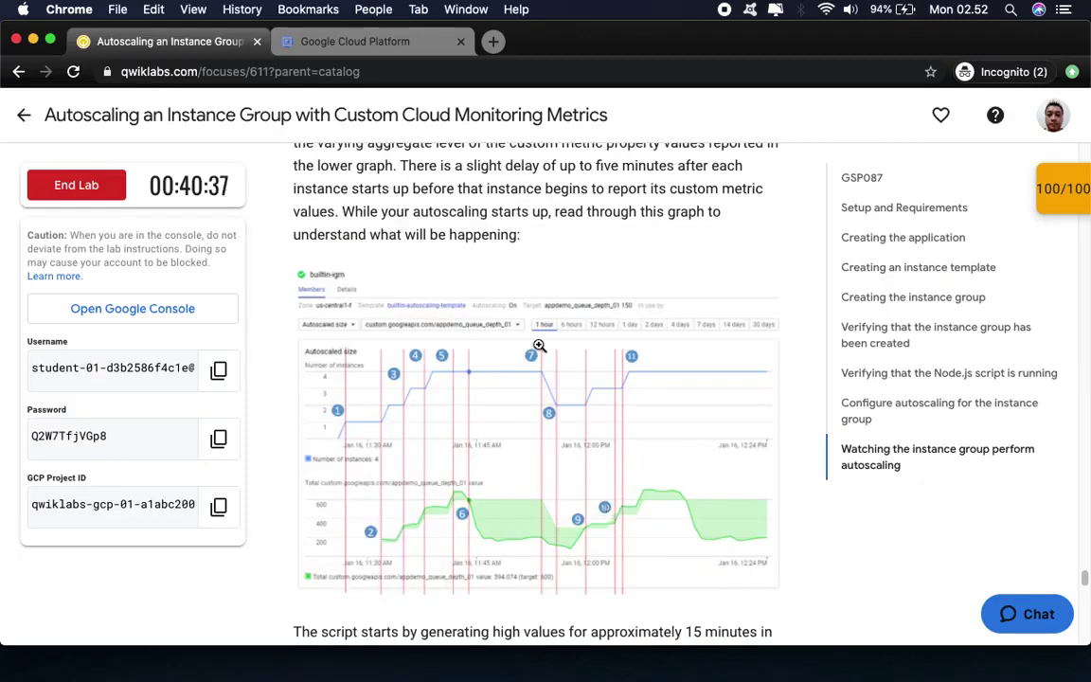
left_click(337, 42)
mouse_move(618, 407)
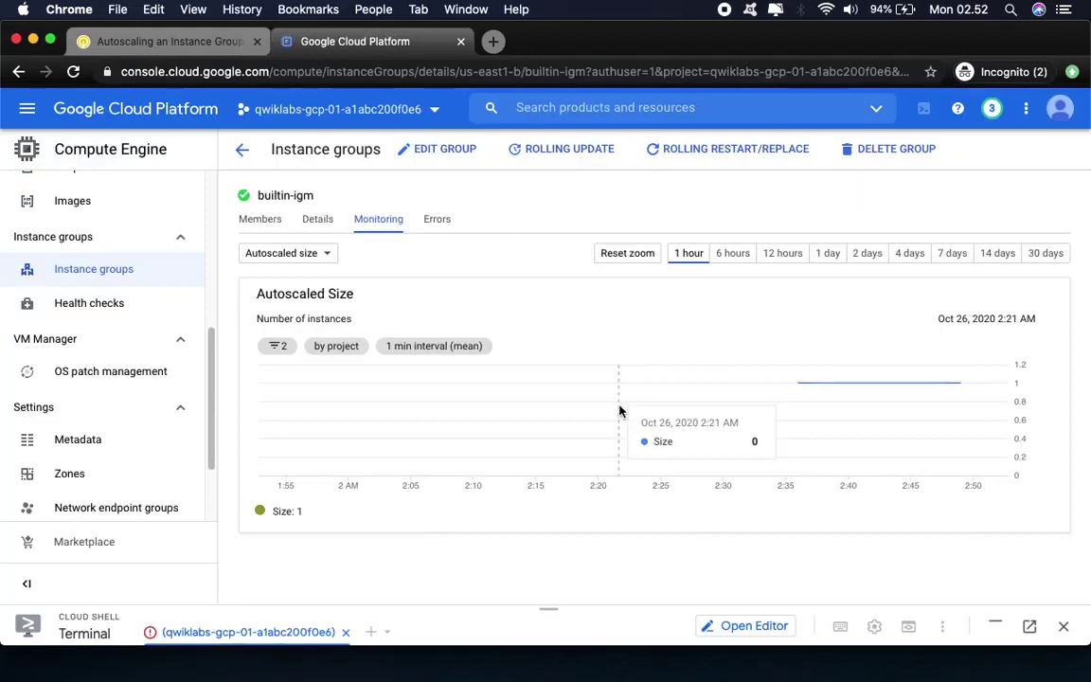
Step: Read the lab's numbered timeline explaining the scale-up and scale-down events, and review its sample graph again
left_click(171, 42)
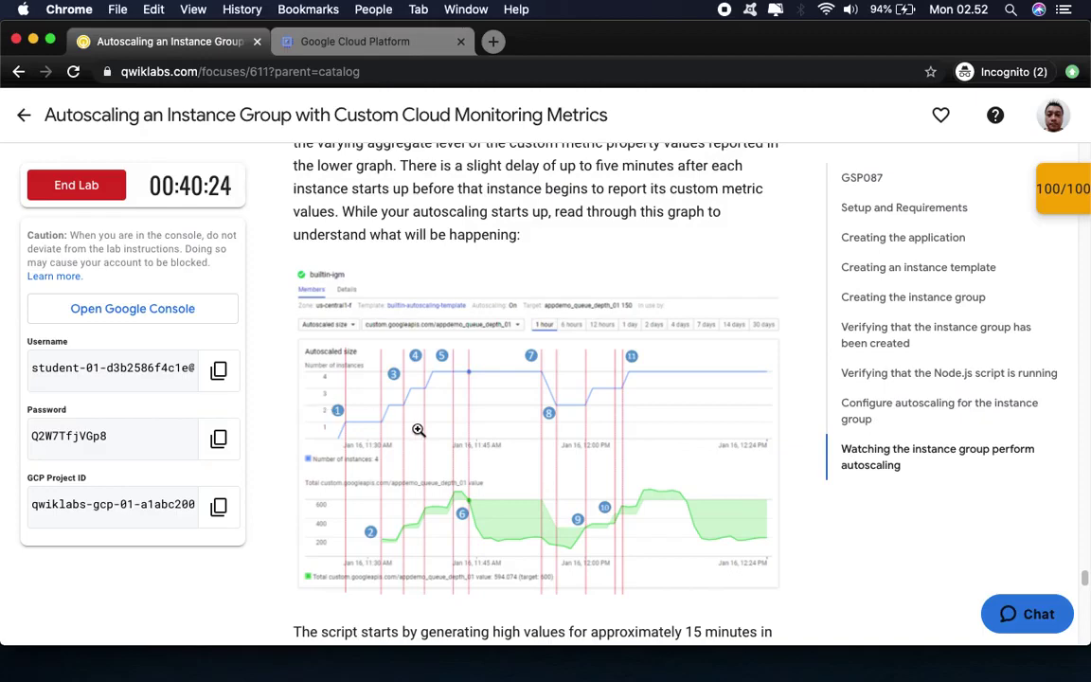
scroll(418, 428, "down", 5)
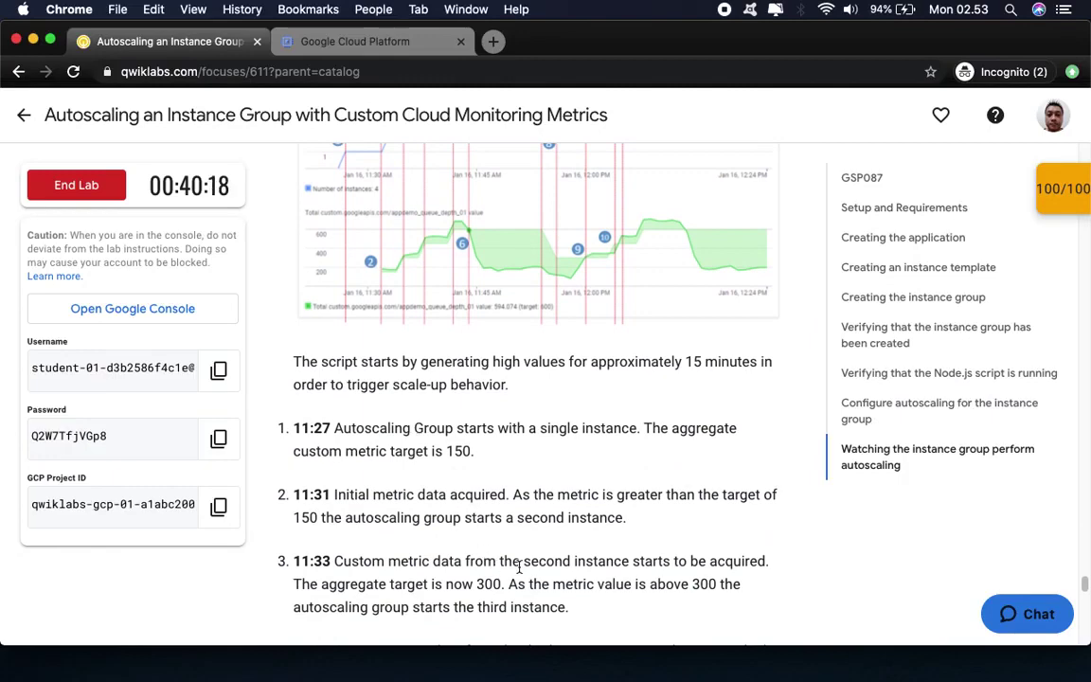
scroll(516, 566, "down", 5)
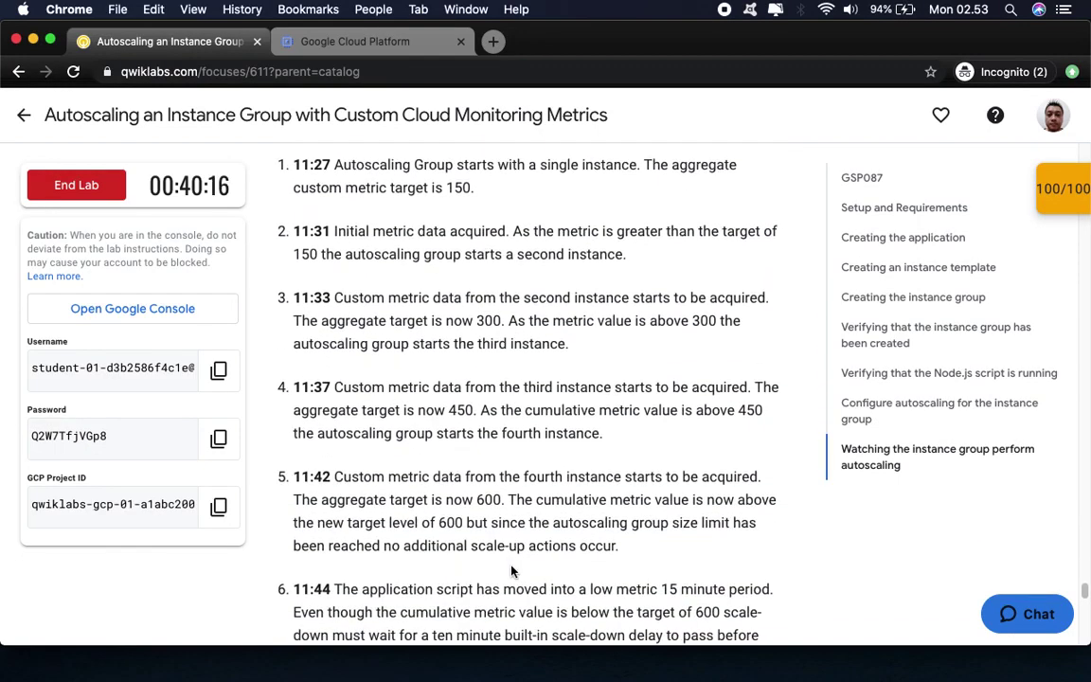
scroll(506, 568, "down", 2)
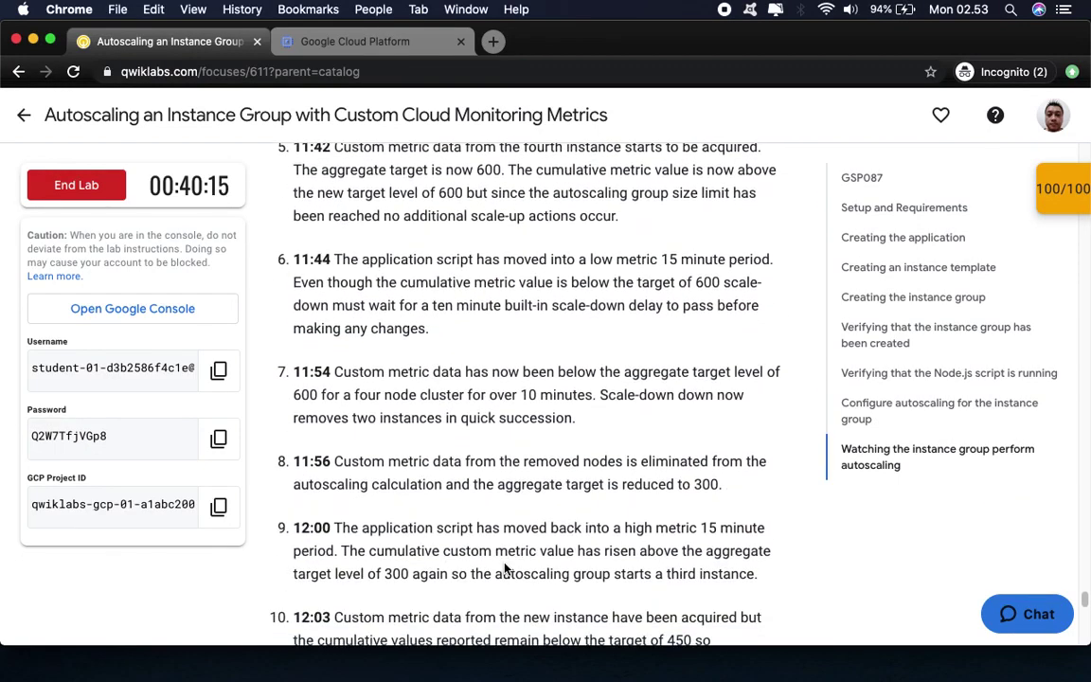
scroll(503, 566, "down", 3)
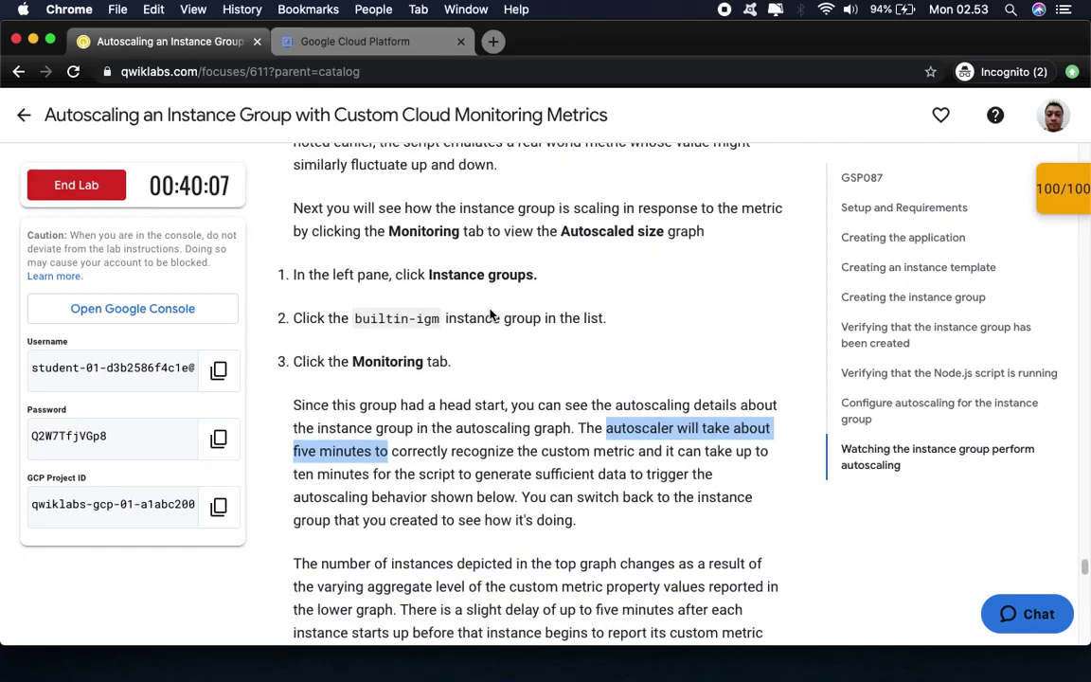
scroll(488, 312, "down", 3)
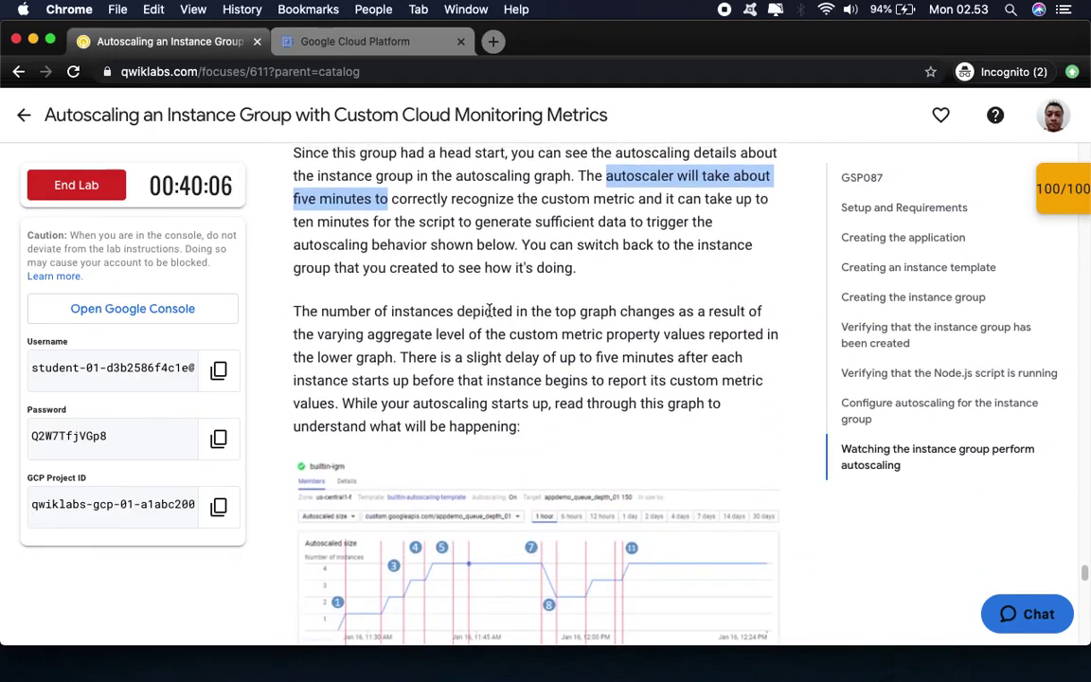
scroll(490, 310, "down", 2)
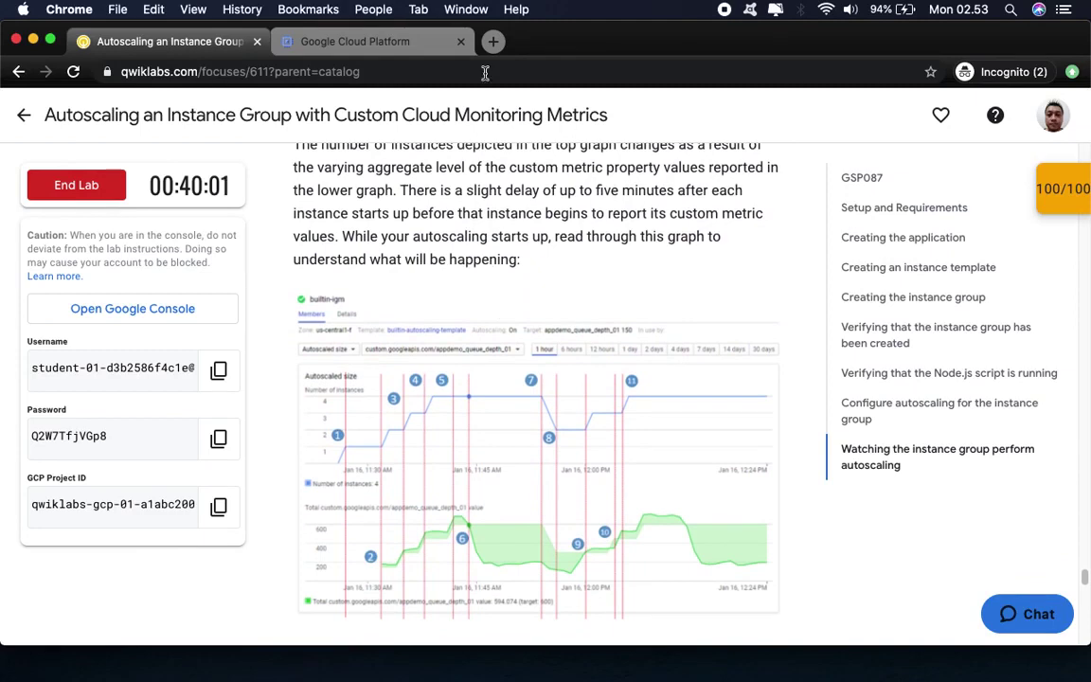
Step: Examine builtin-igm's members, details and Autoscaled Size graph in the console, and return to the lab's sample graph explanation
left_click(333, 42)
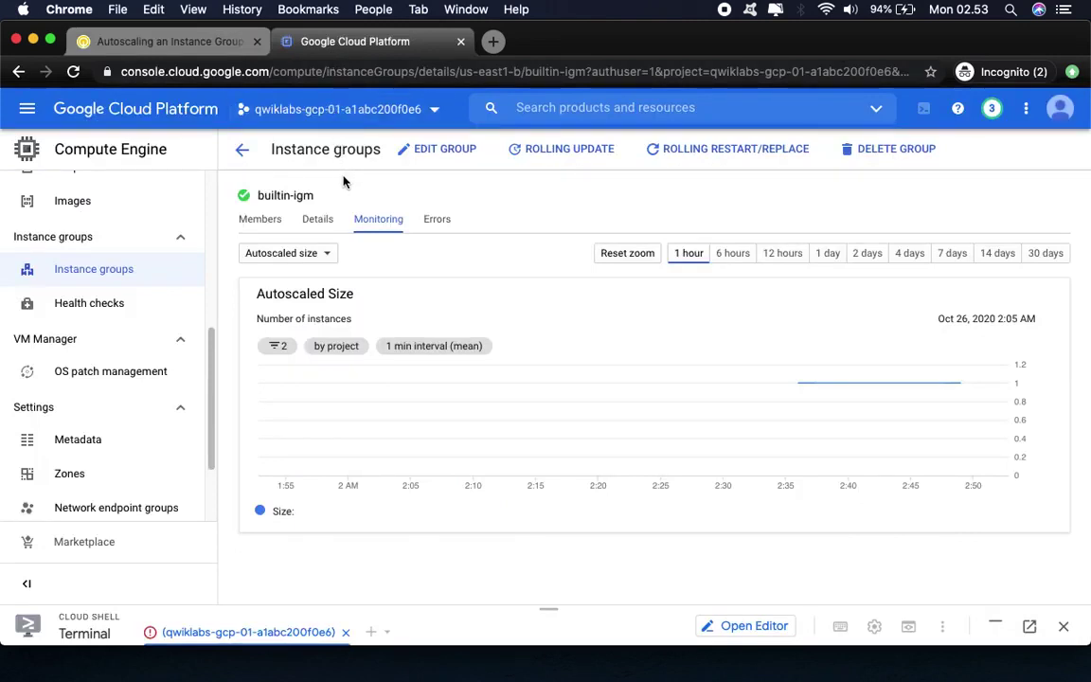
left_click(265, 221)
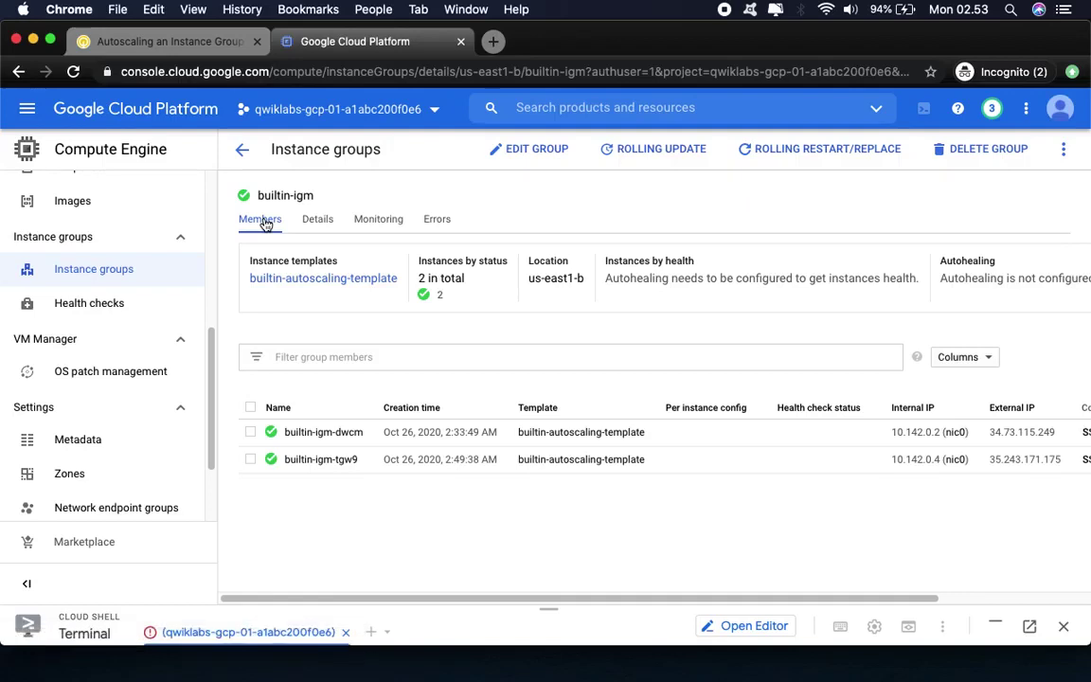
left_click(329, 223)
left_click(373, 227)
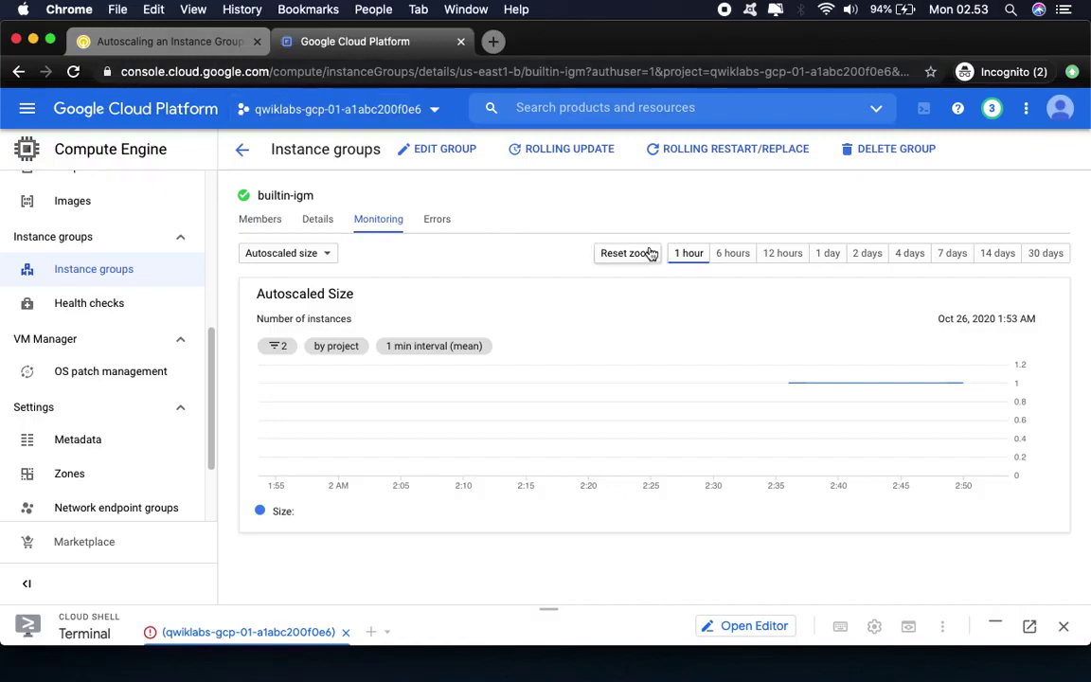
left_click(261, 225)
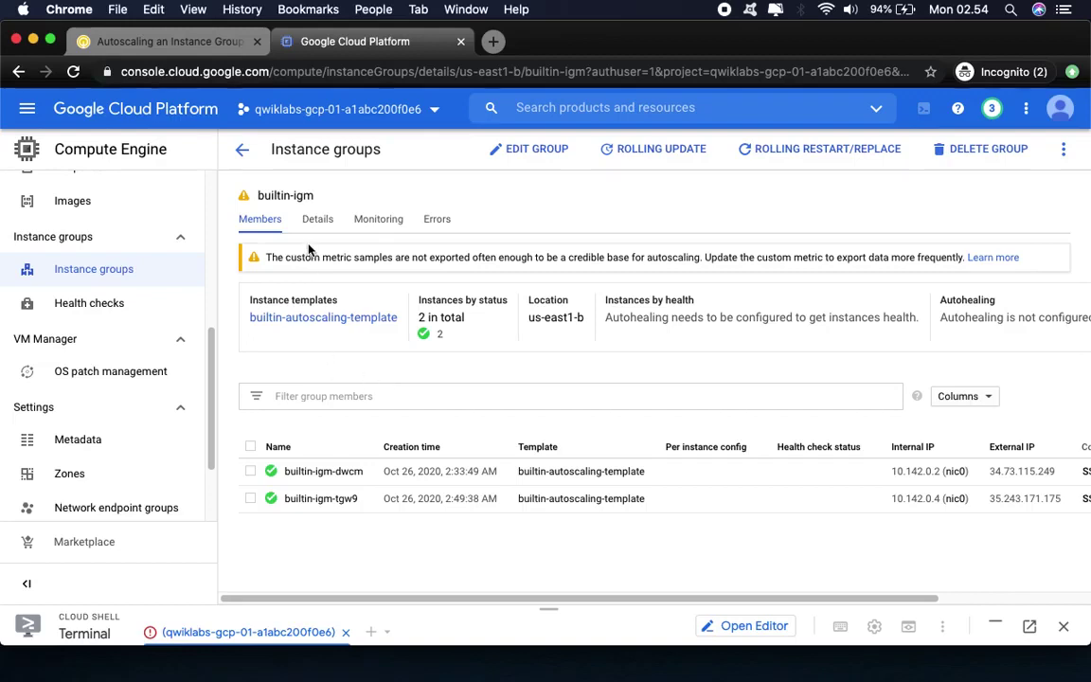
left_click(379, 221)
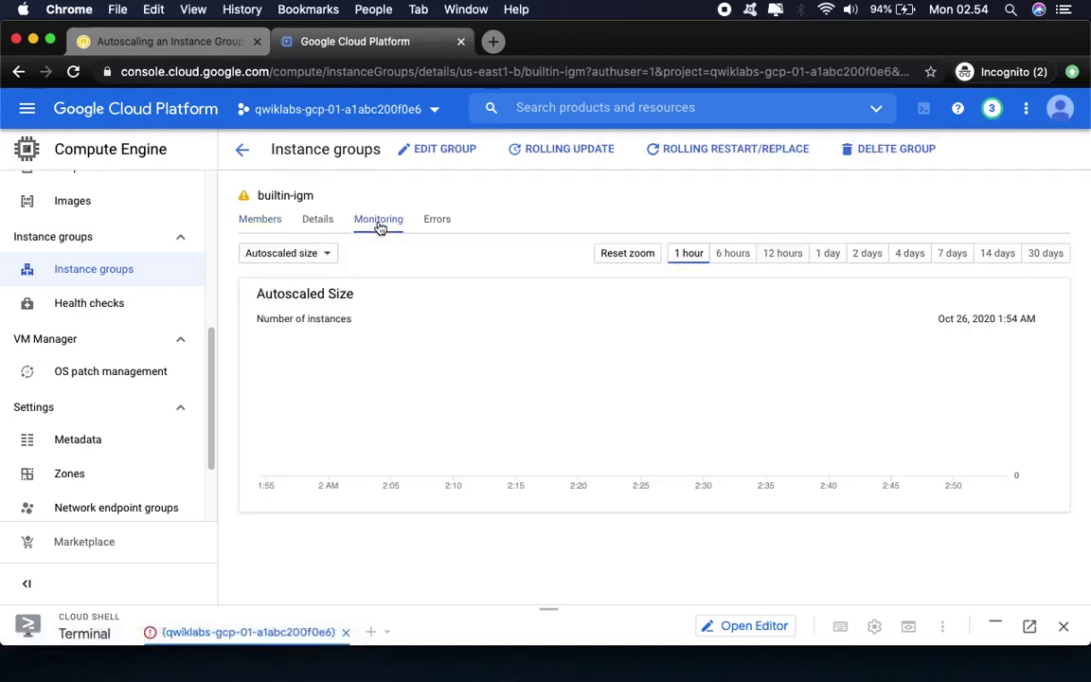
mouse_move(911, 470)
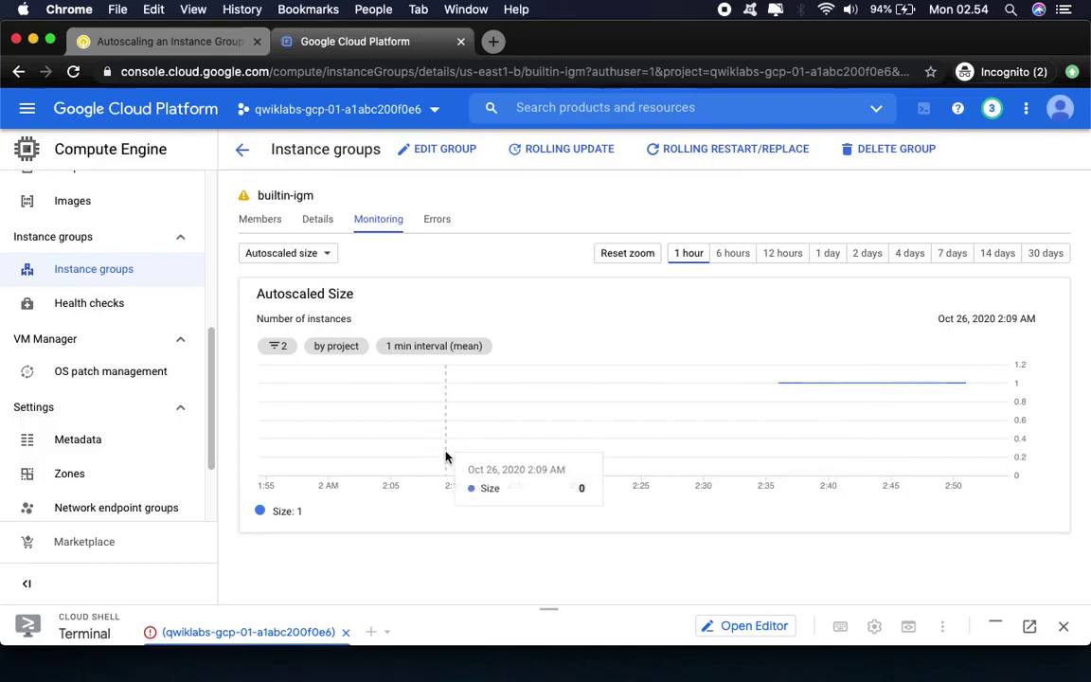
left_click(167, 42)
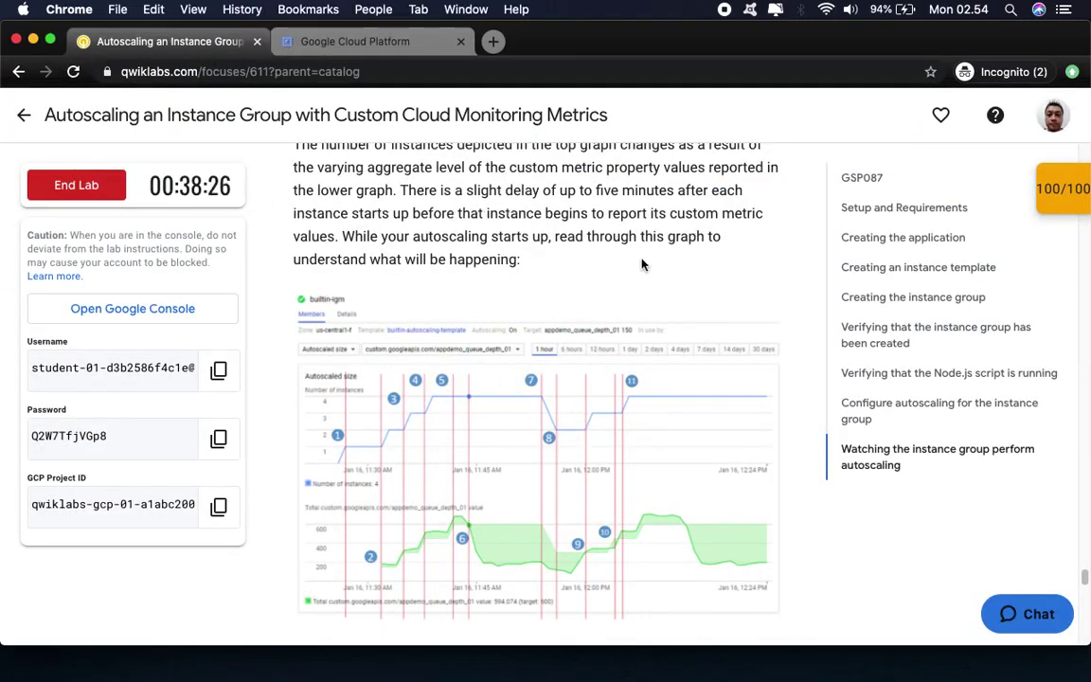
scroll(641, 265, "up", 5)
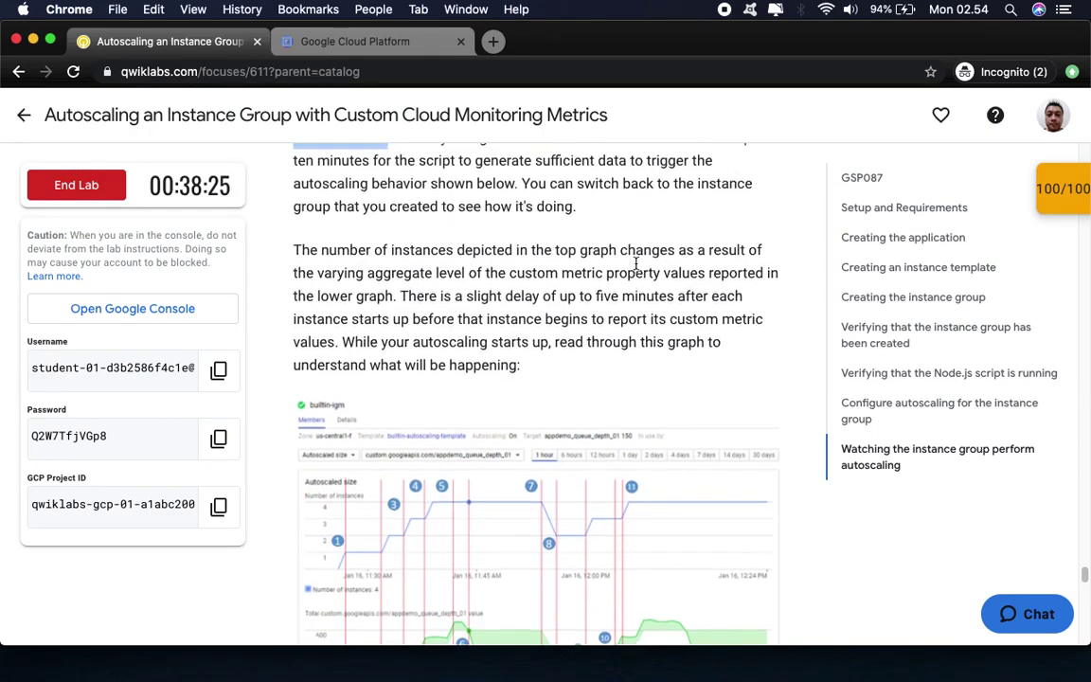
Step: Review the lab's autoscaler delay notes and compare its sample graph with builtin-igm's Autoscaled Size graph in the console again
scroll(636, 265, "up", 10)
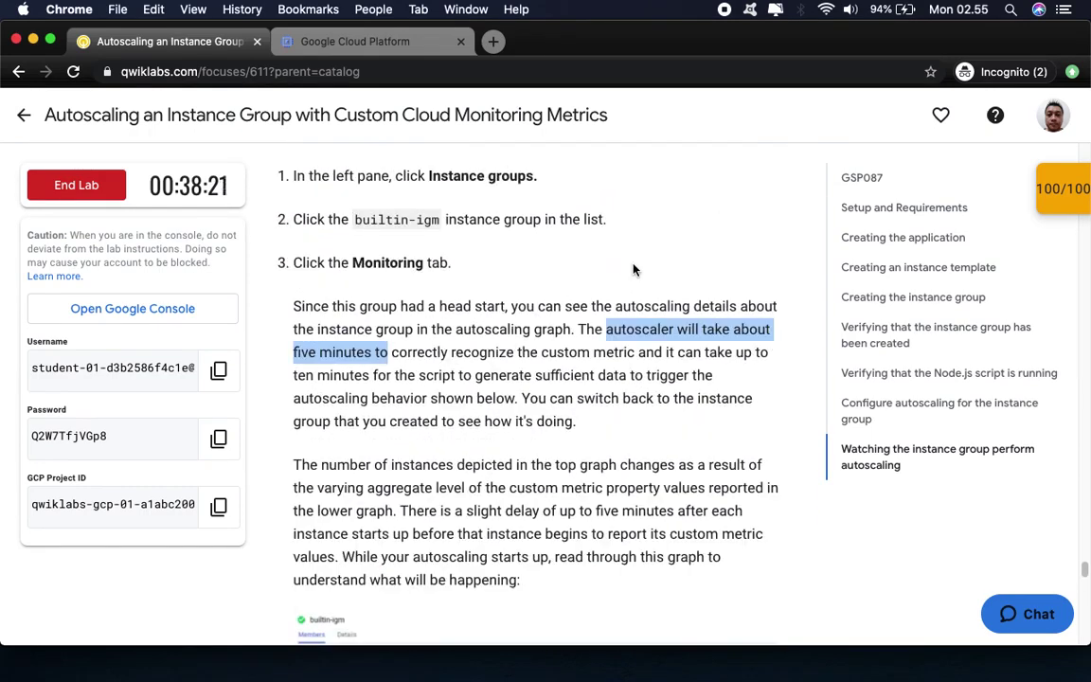
scroll(634, 269, "down", 10)
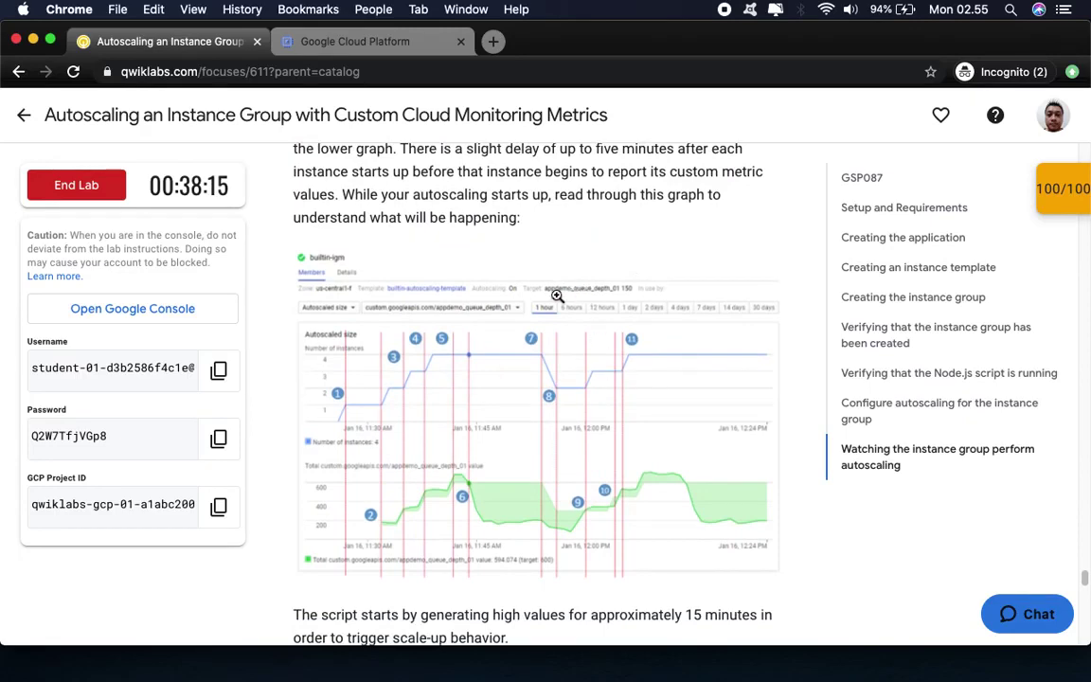
left_click(339, 40)
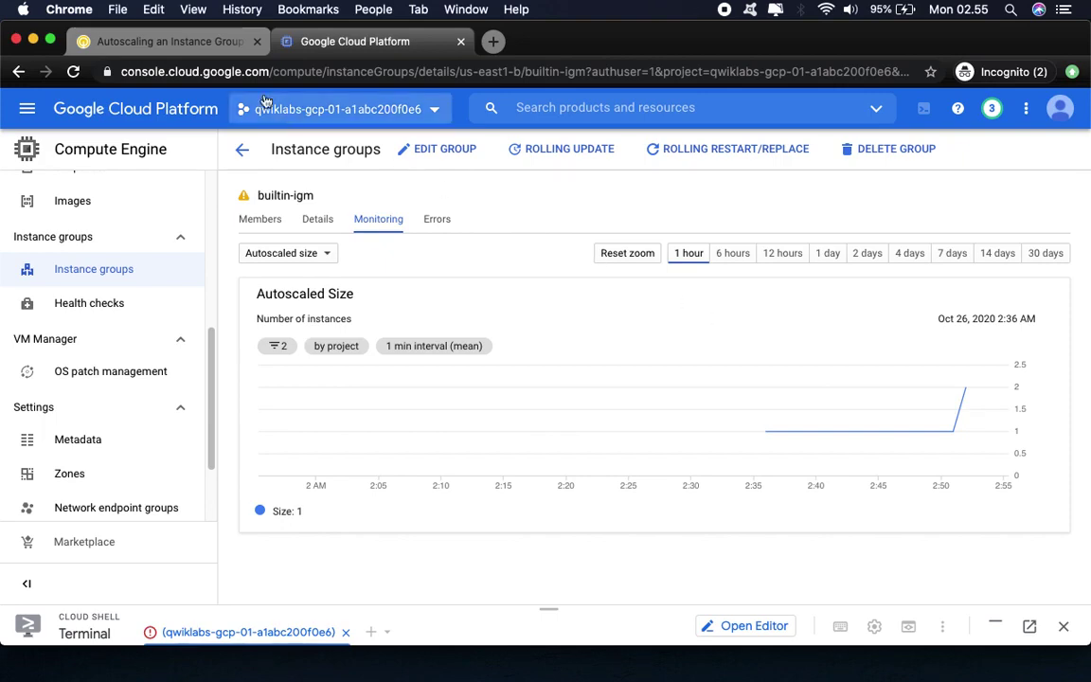
left_click(174, 42)
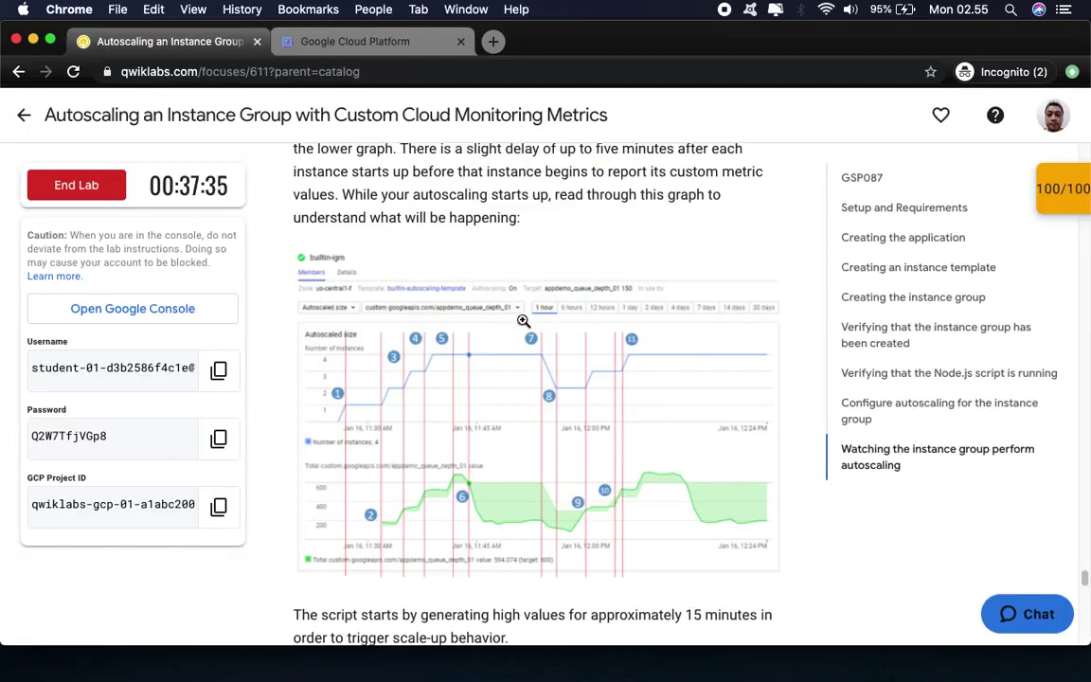
Step: Read the lab's timeline of scale-up and scale-down events from 11:27 onward, and skim the remaining instructions to the page's end
scroll(615, 483, "down", 5)
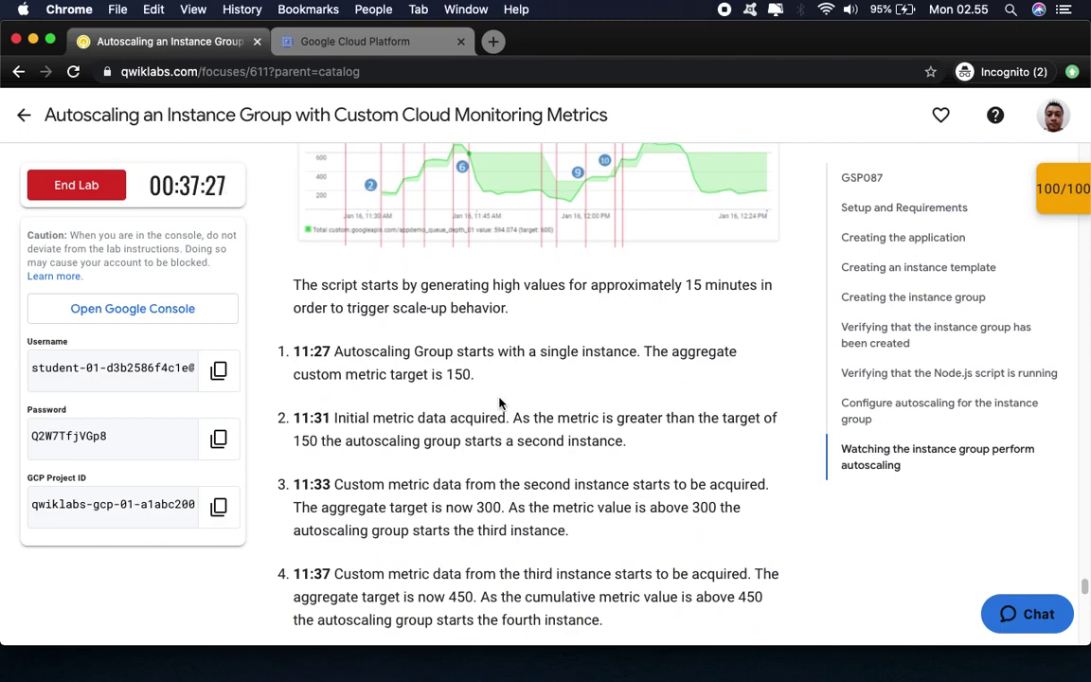
scroll(579, 481, "down", 3)
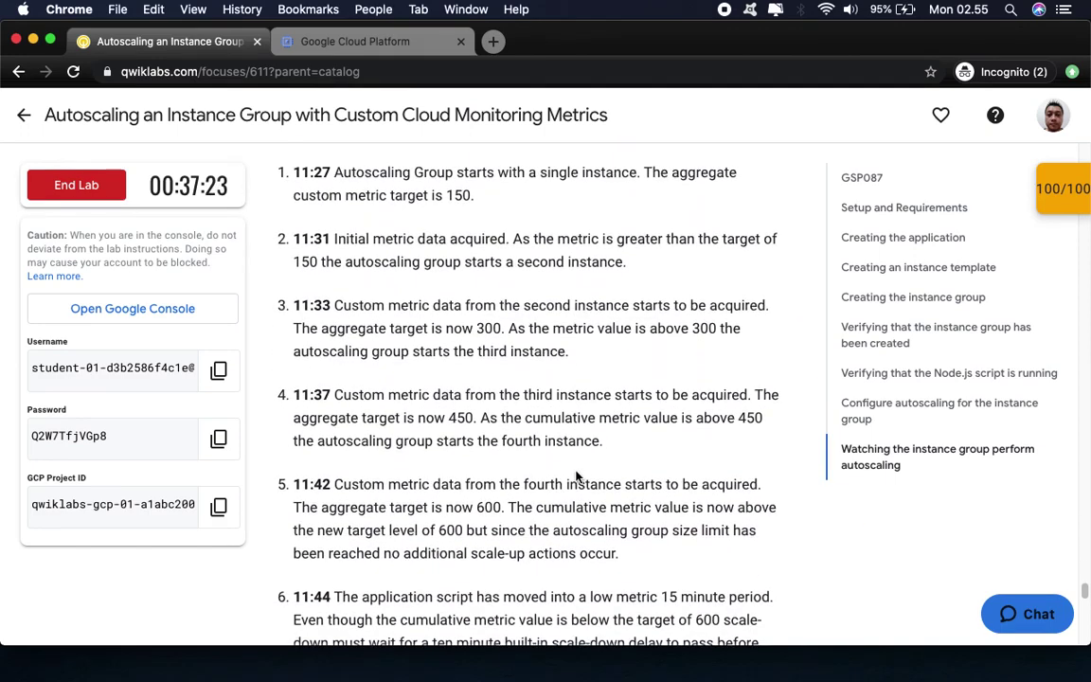
scroll(576, 476, "down", 6)
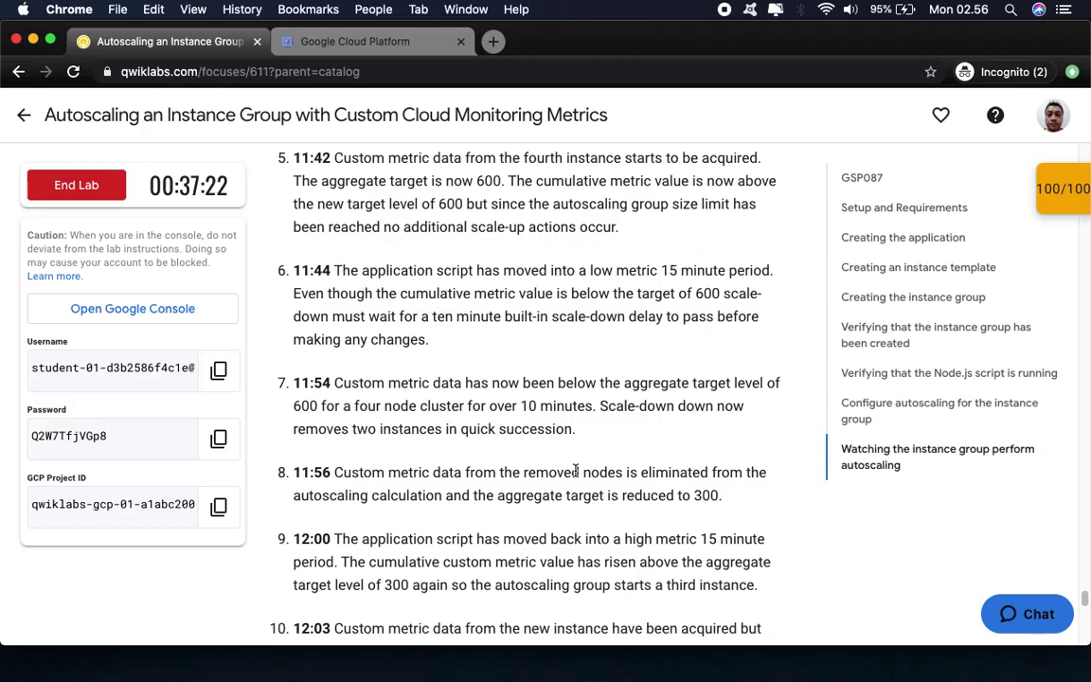
scroll(575, 470, "down", 15)
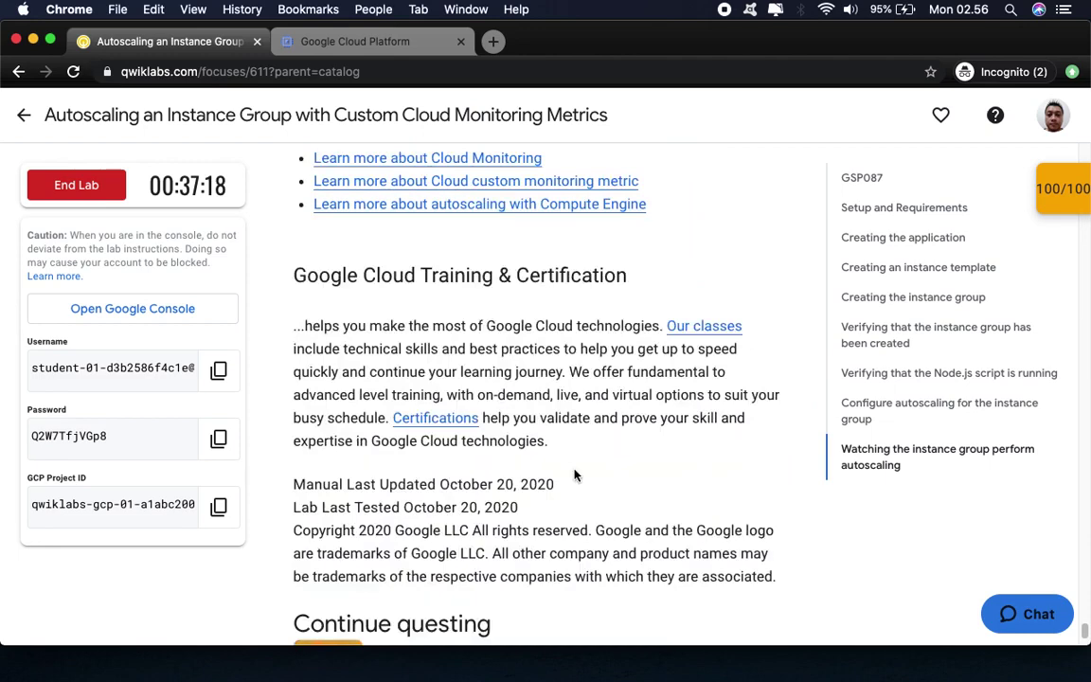
scroll(574, 475, "down", 3)
Step: Check builtin-igm's Autoscaled Size graph once more, and end the lab on its Qwiklabs page with a five-star rating
left_click(381, 40)
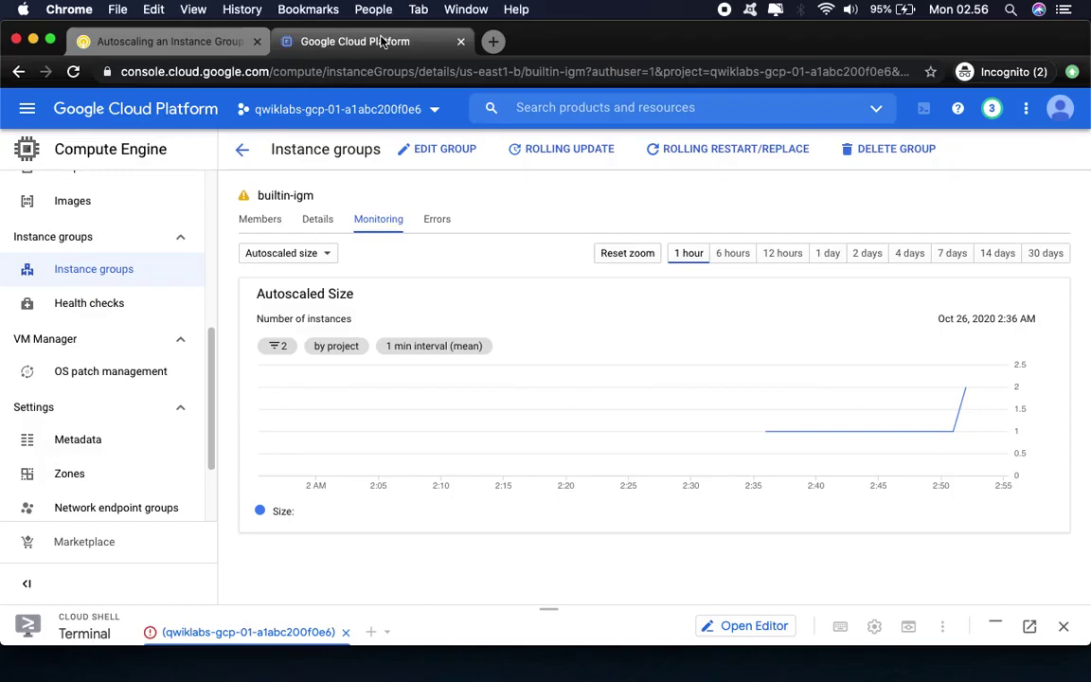
key("ctrl+shift+Tab")
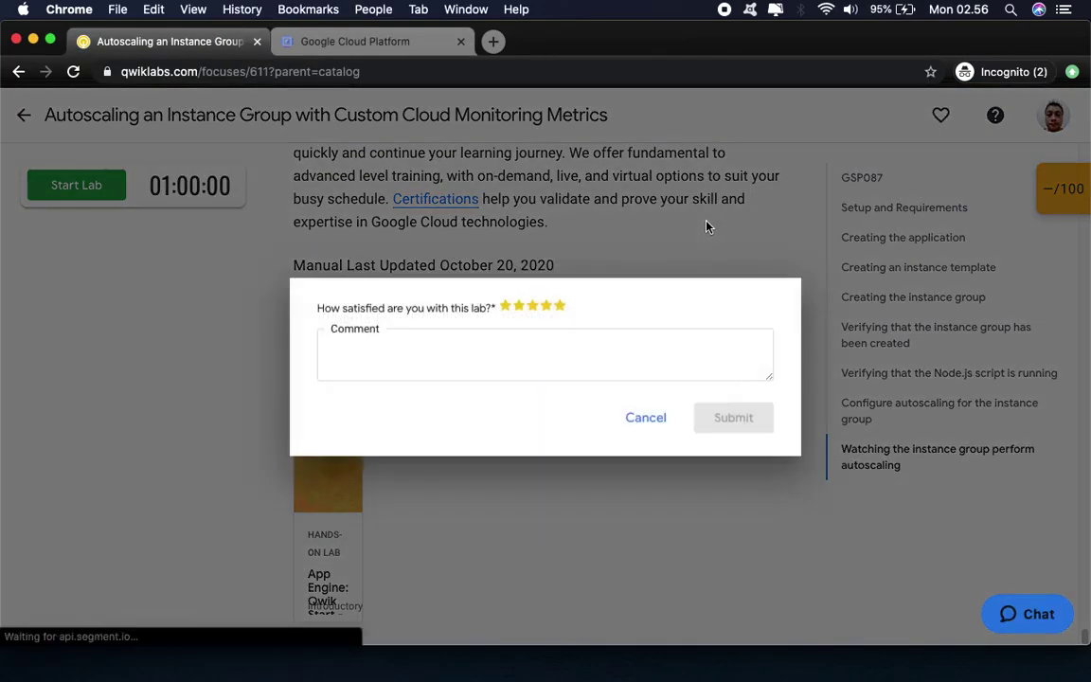